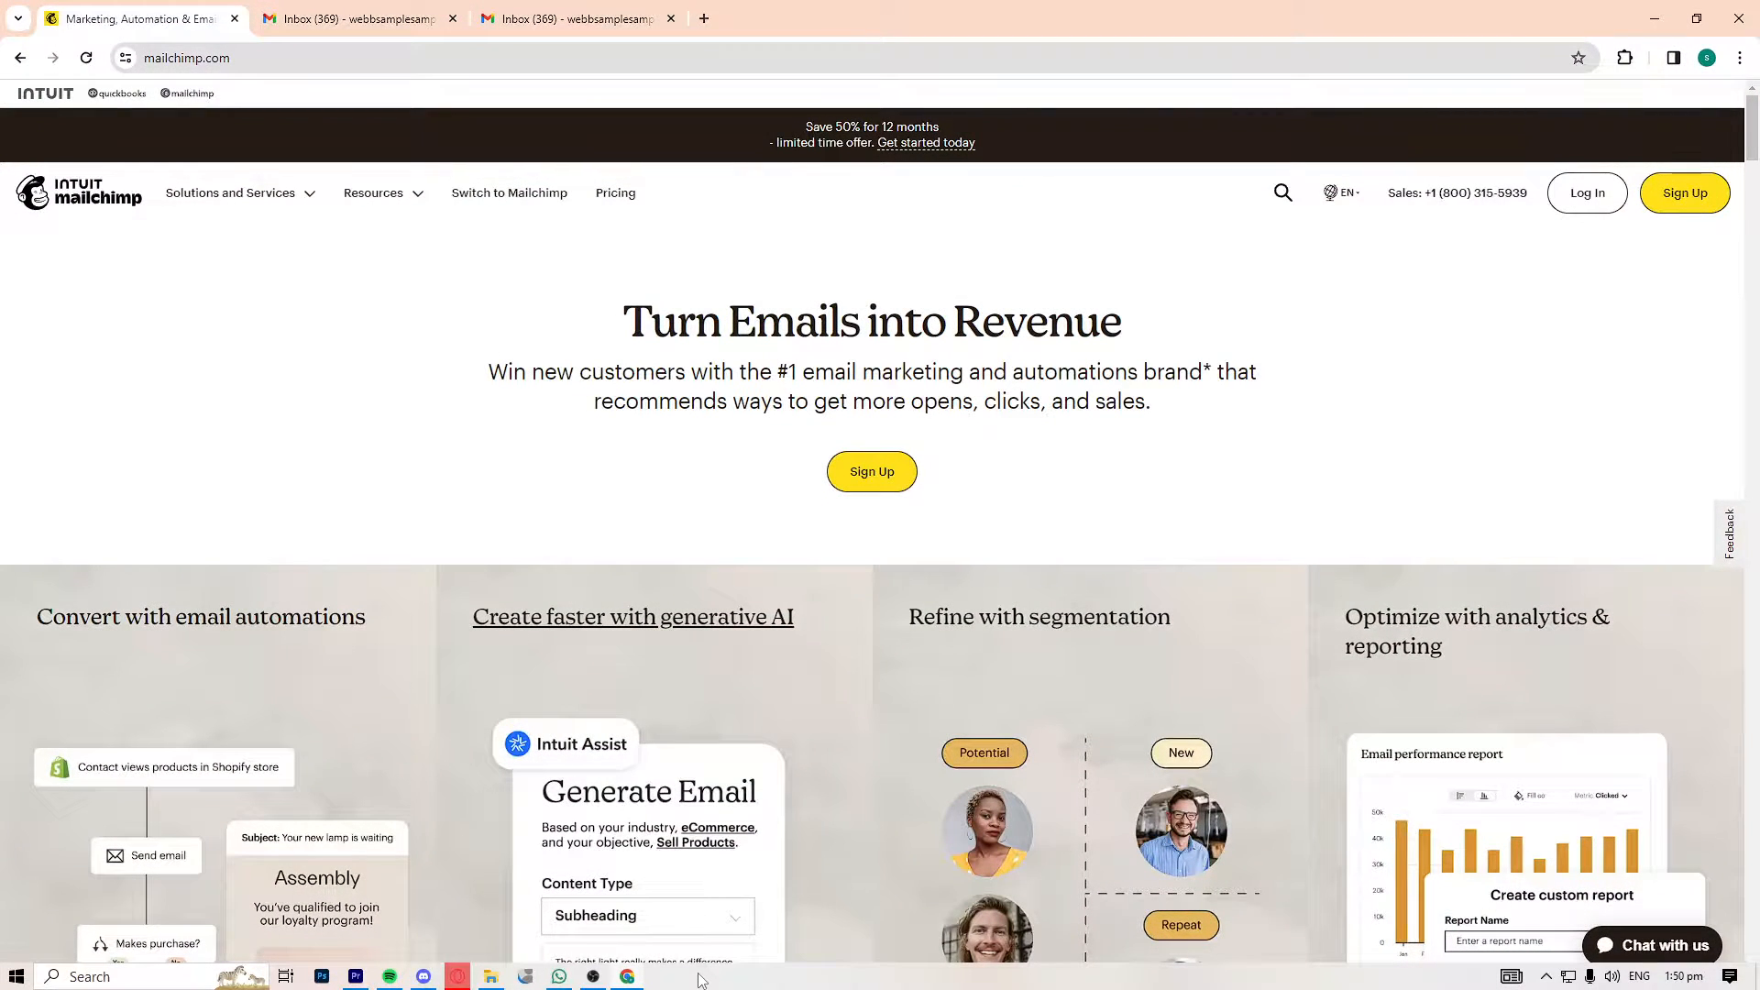
Open the free plan's sign-up form and go through its business email, username and password fields
{"action": "left_click", "coordinate": [1685, 192]}
{"action": "left_click", "coordinate": [1329, 699]}
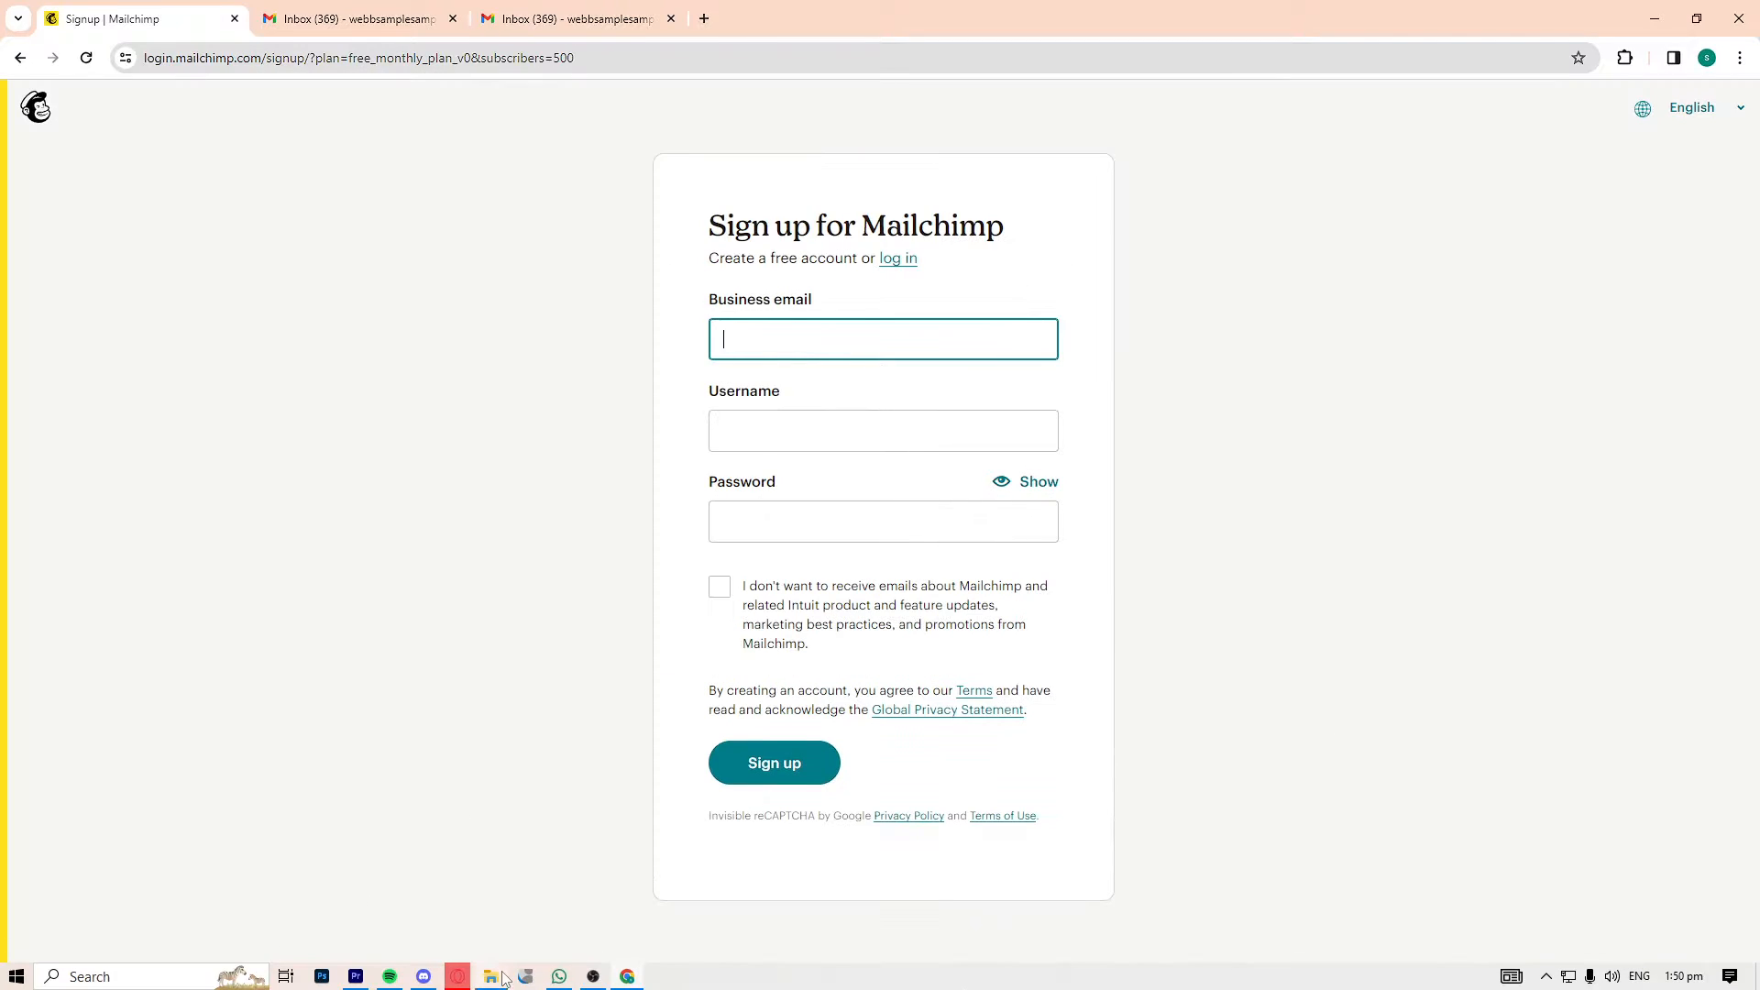
{"action": "left_click", "coordinate": [807, 344]}
{"action": "left_click", "coordinate": [880, 423]}
{"action": "left_click", "coordinate": [872, 522]}
{"action": "left_click", "coordinate": [844, 478]}
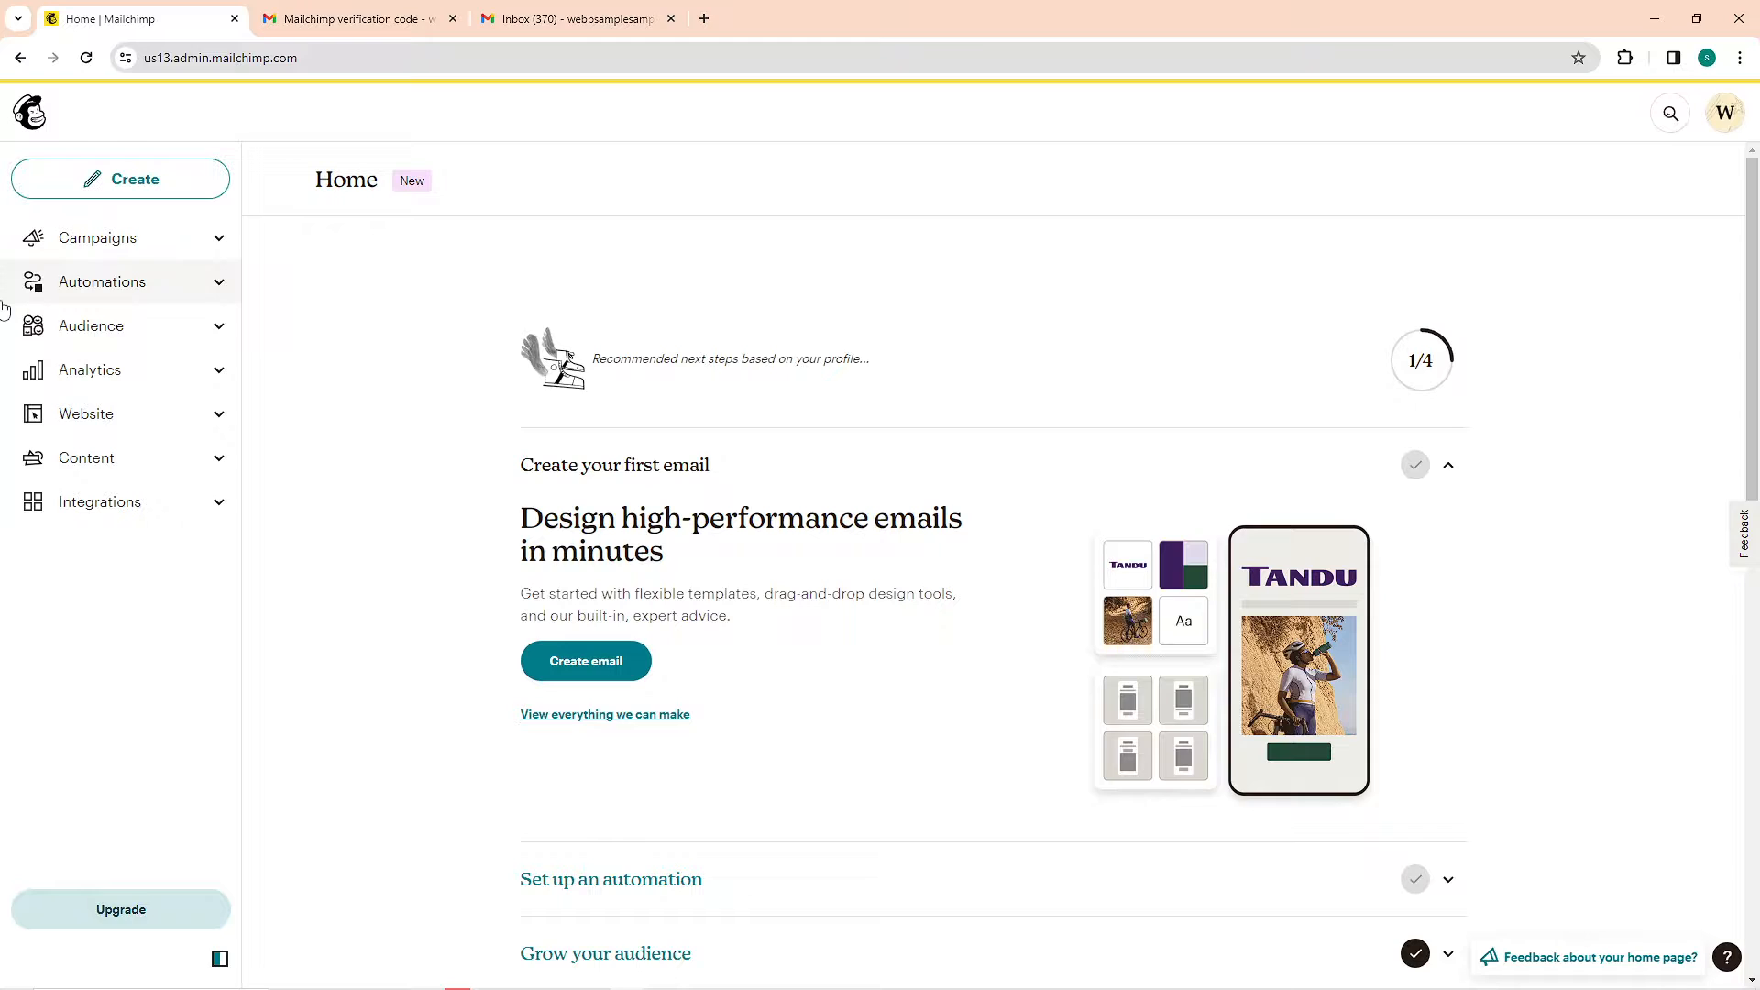
Expand the Campaigns, Automations and Audience sections of the navigation to view their pages
{"action": "mouse_move", "coordinate": [581, 963]}
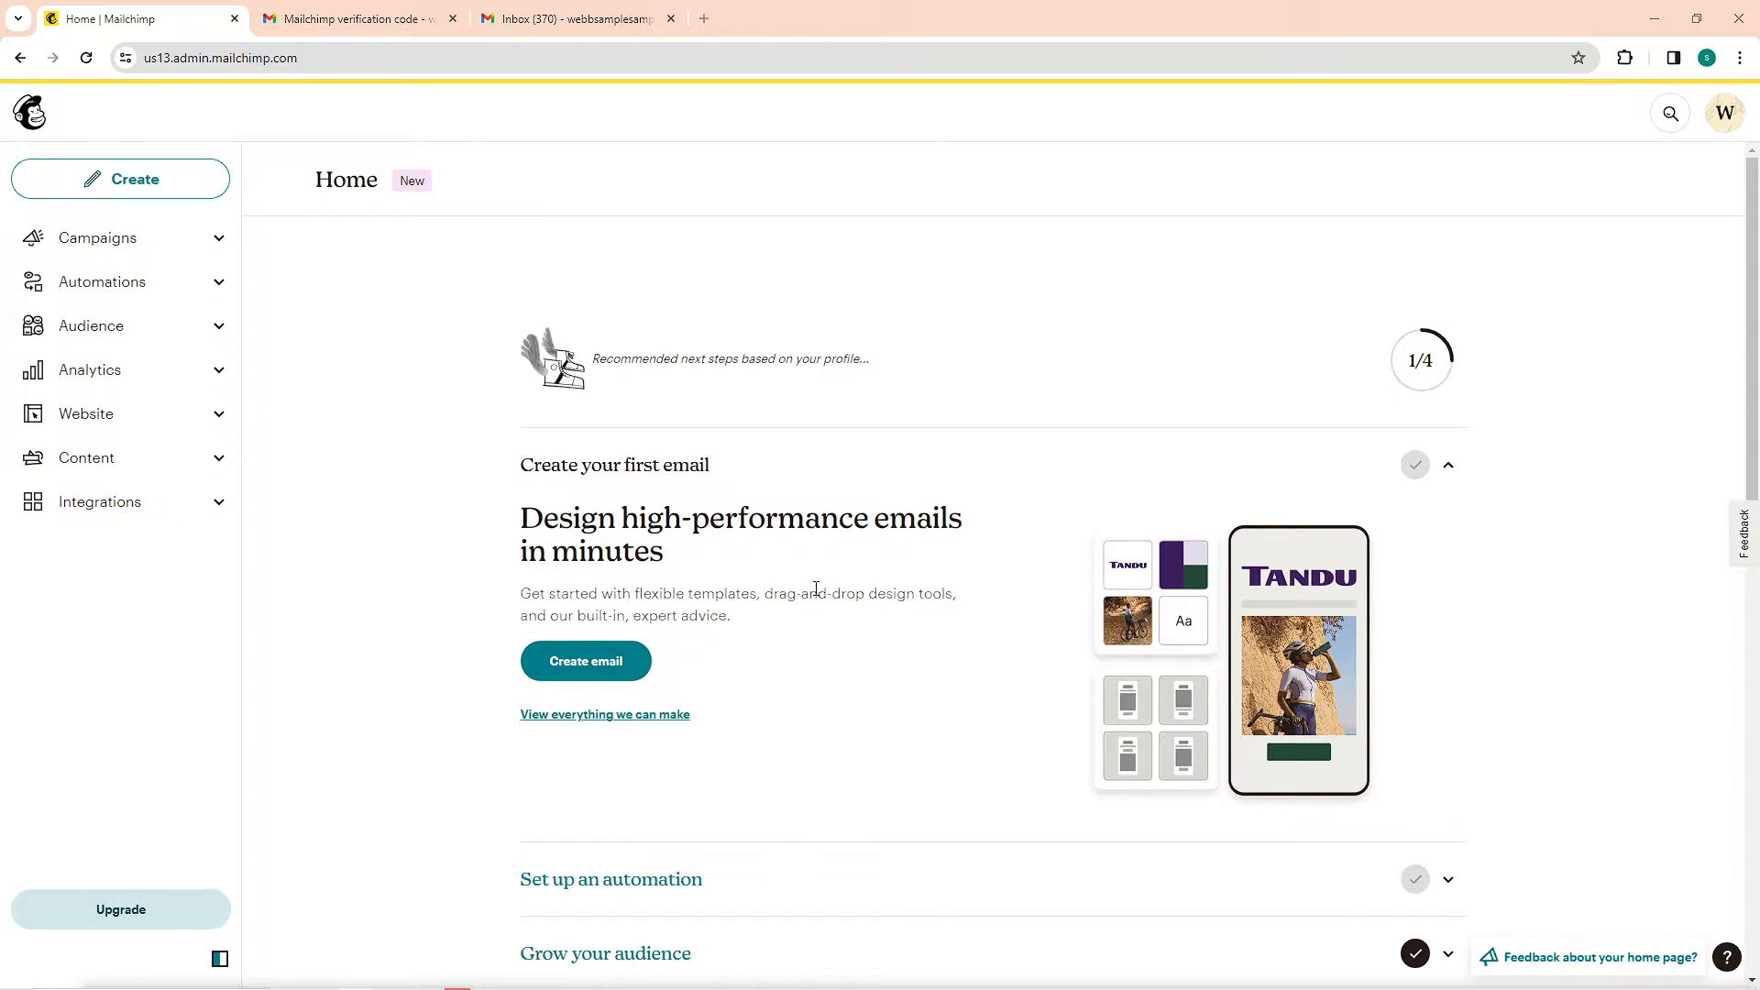
{"action": "left_click", "coordinate": [219, 241]}
{"action": "left_click", "coordinate": [223, 353]}
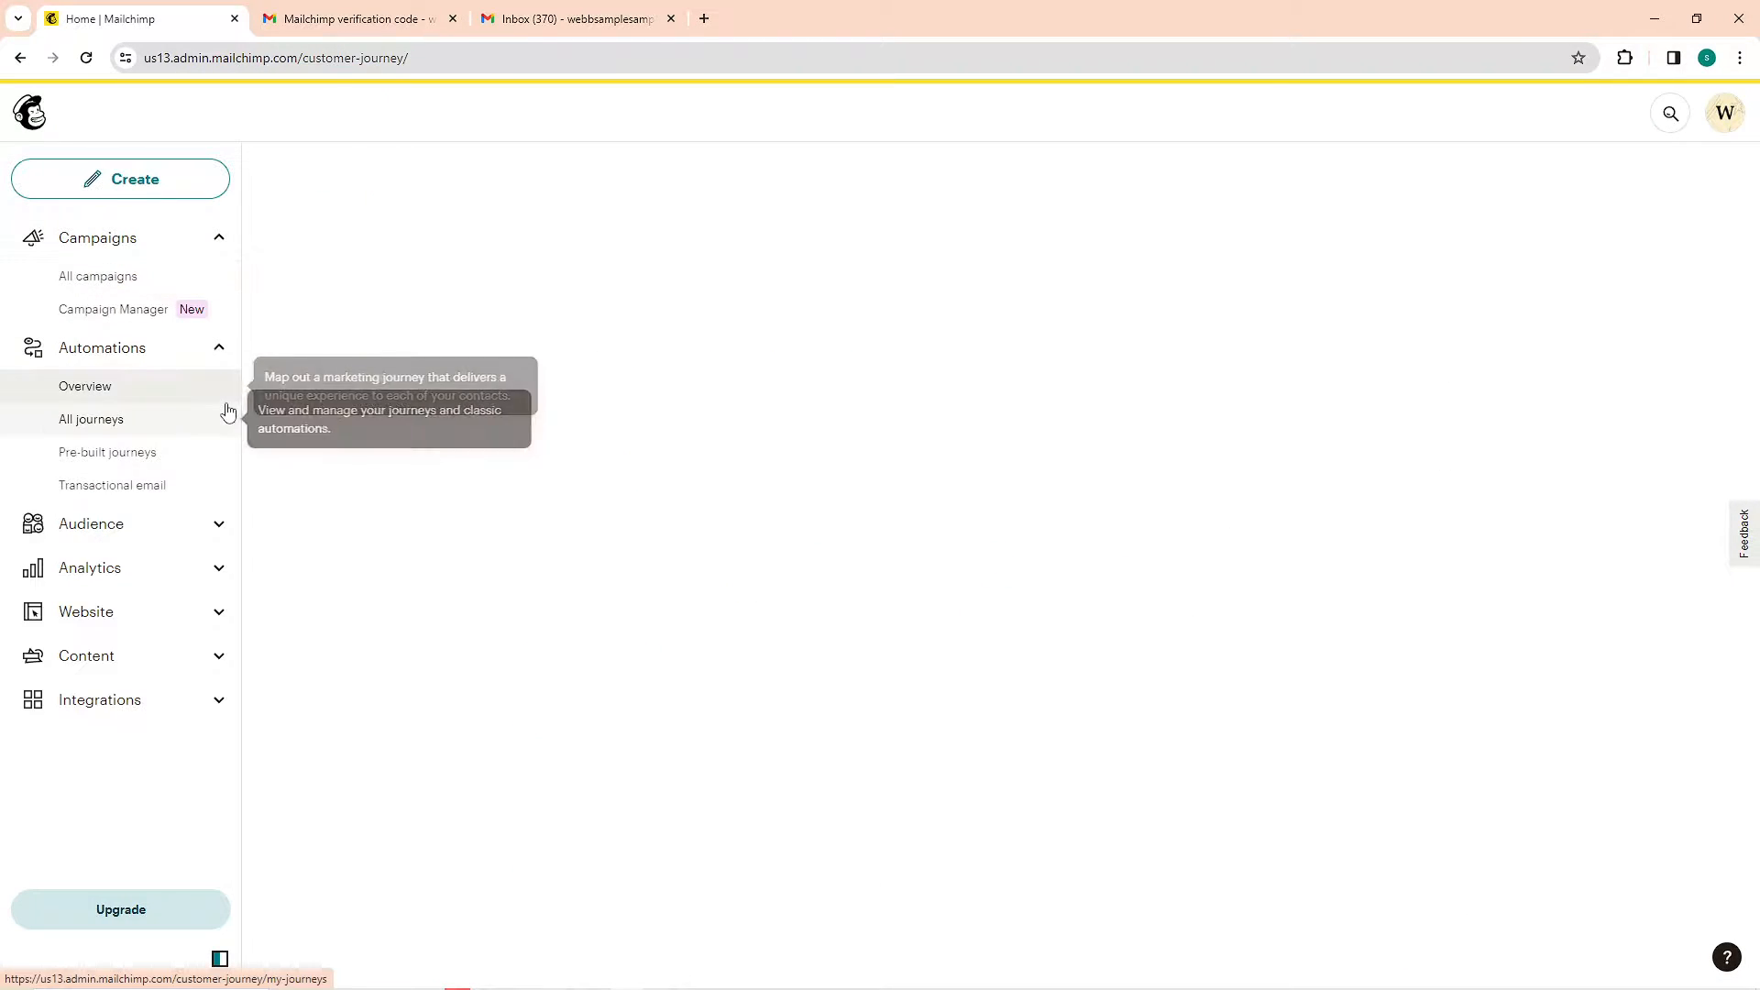
{"action": "left_click", "coordinate": [219, 531]}
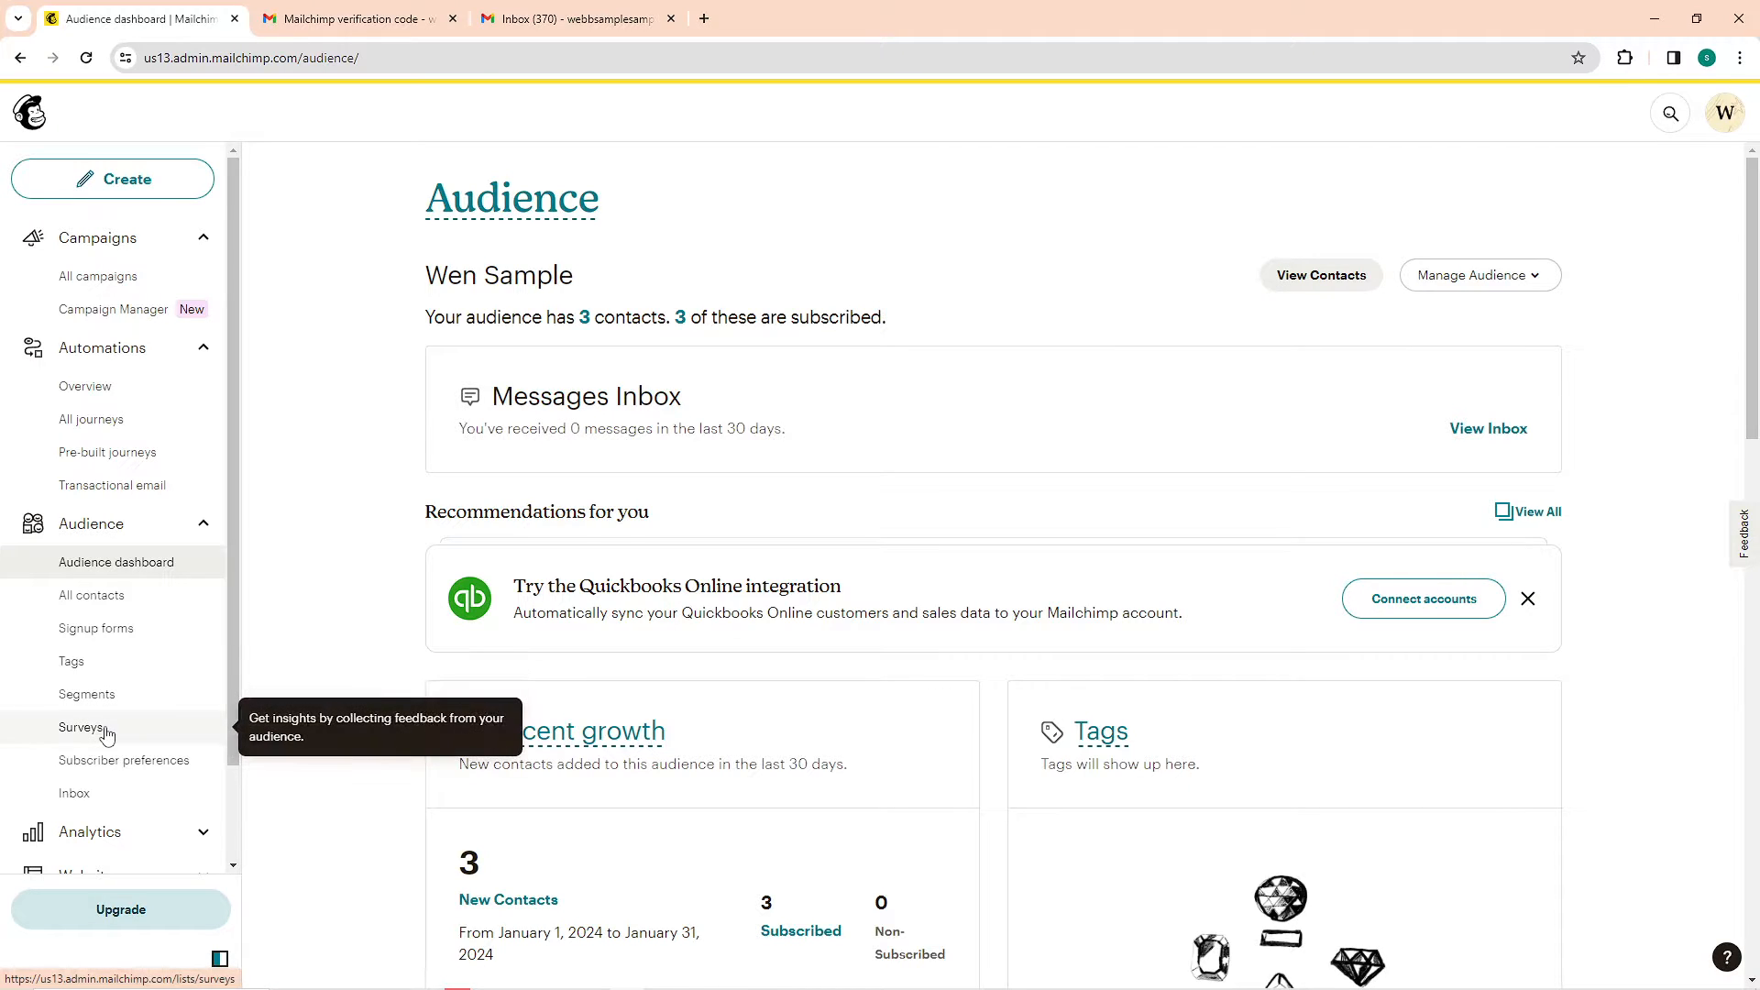
Look through the Analytics, Website and Content sections, dismissing the Email dashboard's sample-data introduction
{"action": "left_click", "coordinate": [108, 831]}
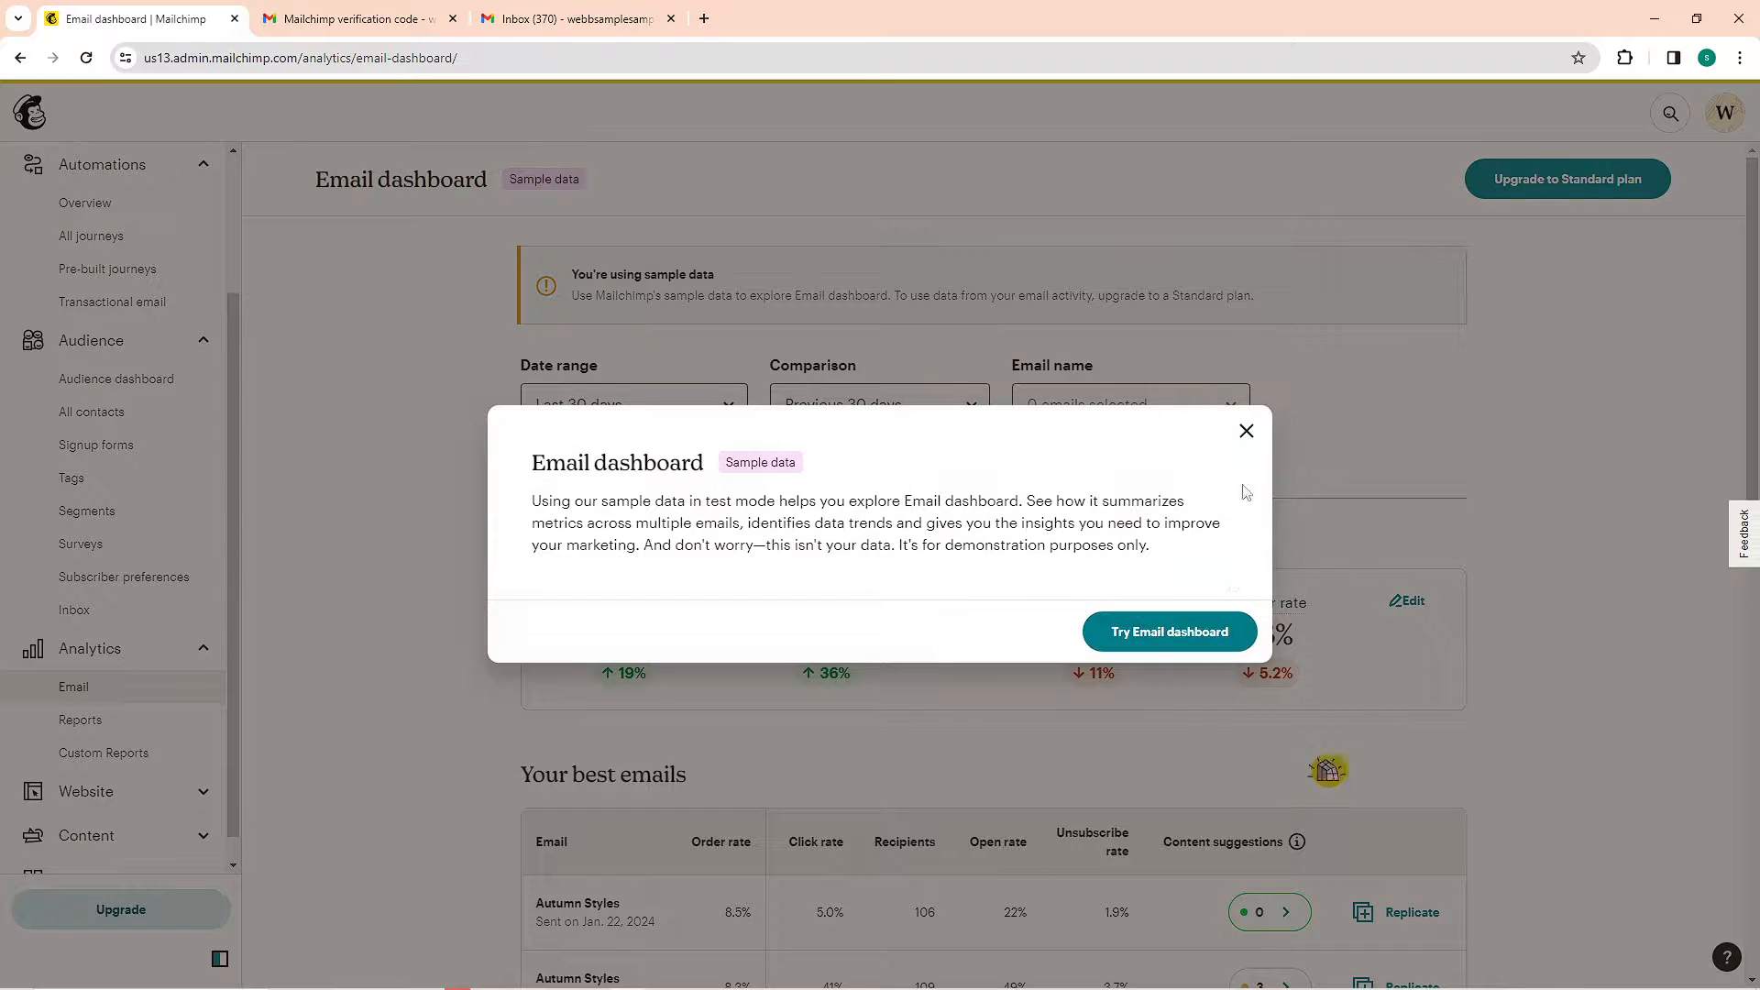
{"action": "left_click", "coordinate": [1247, 432]}
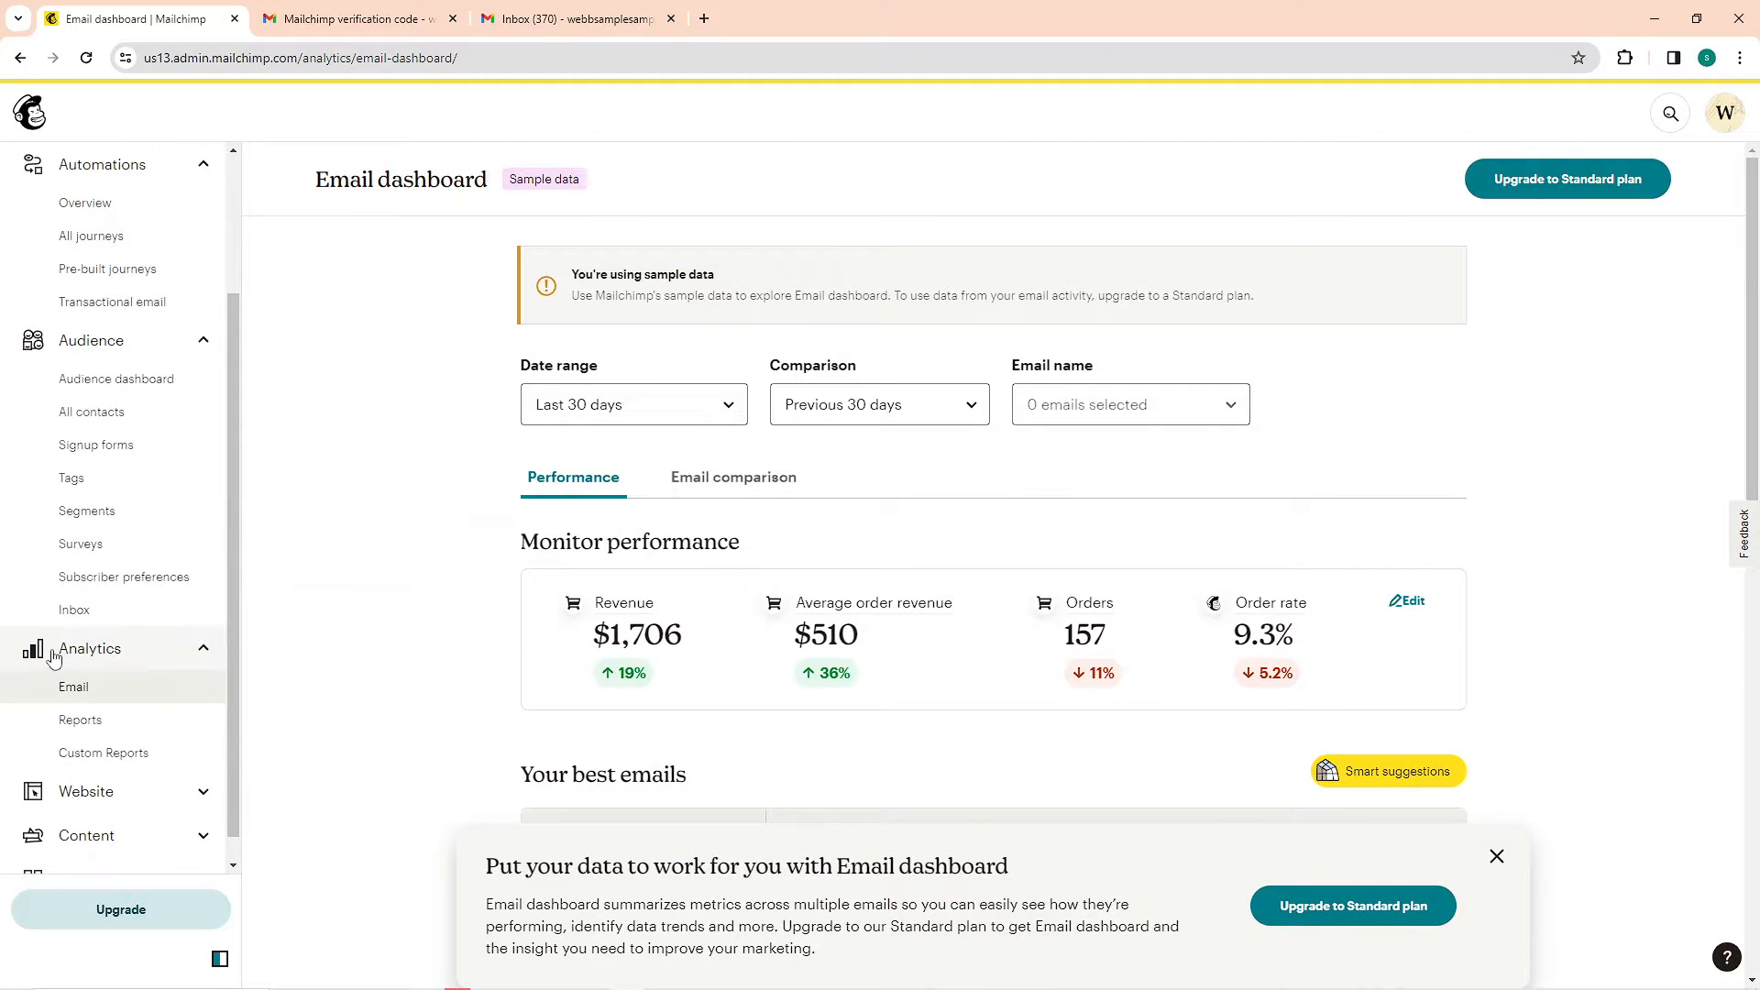
{"action": "scroll", "coordinate": [109, 689], "scroll_direction": "down", "scroll_amount": 1}
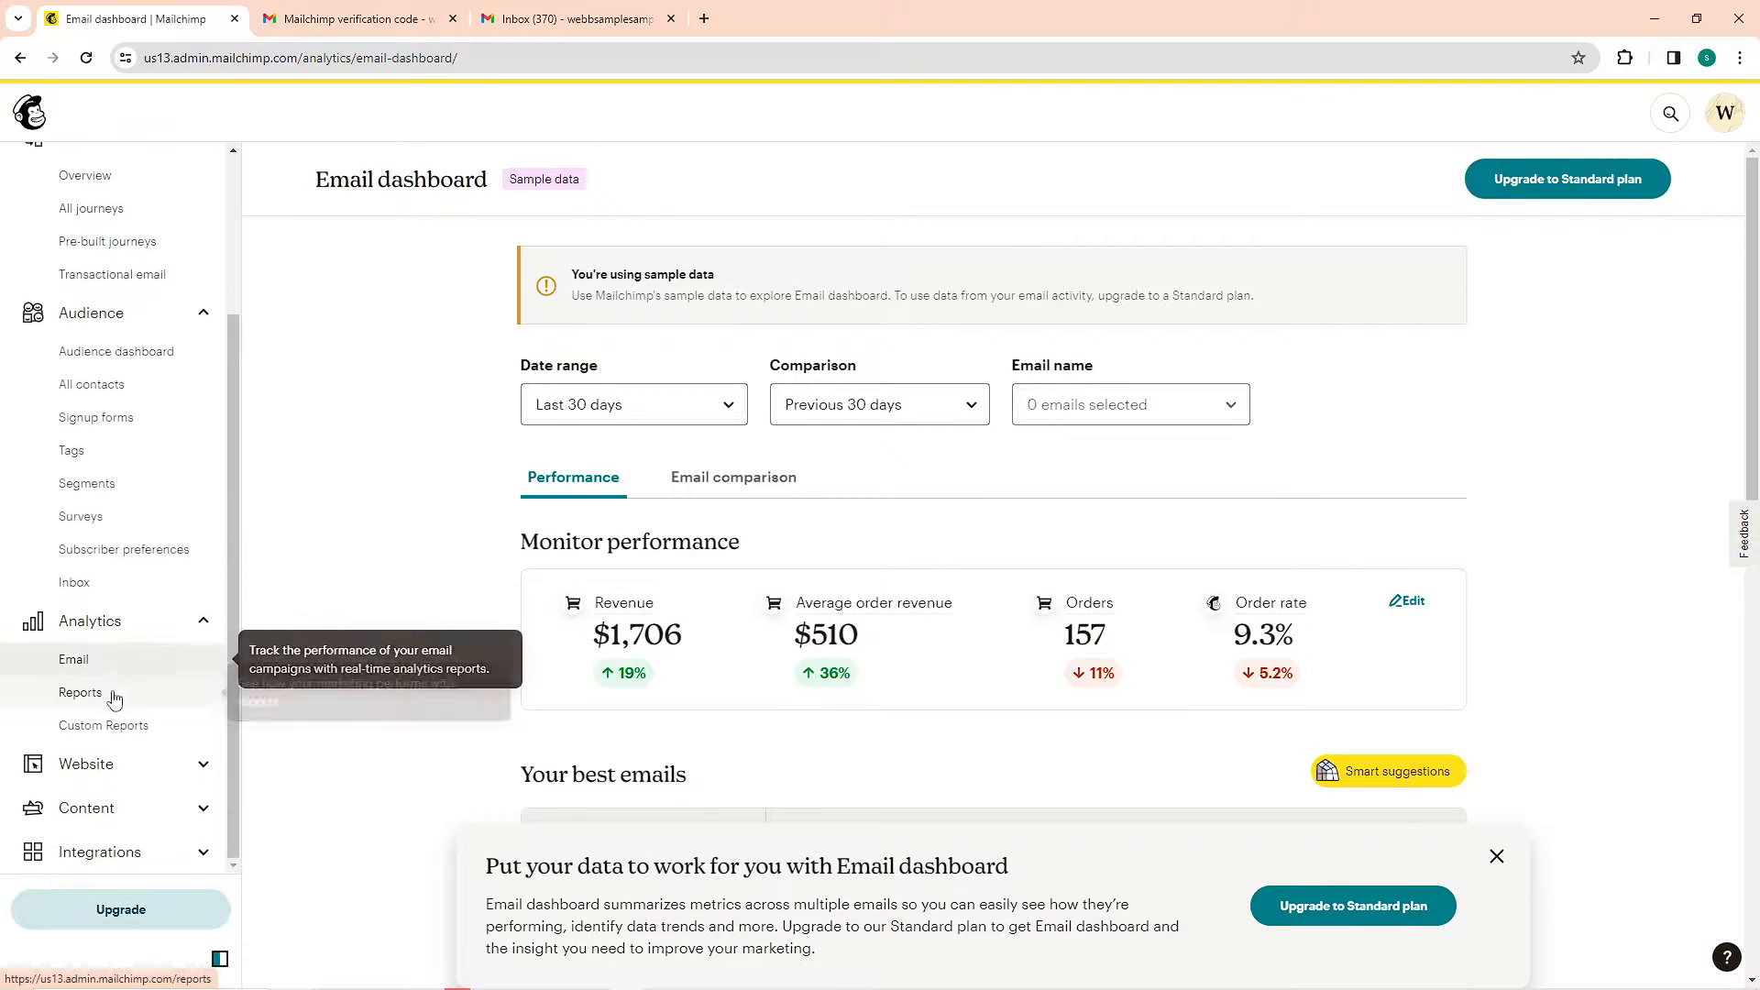
{"action": "left_click", "coordinate": [168, 777]}
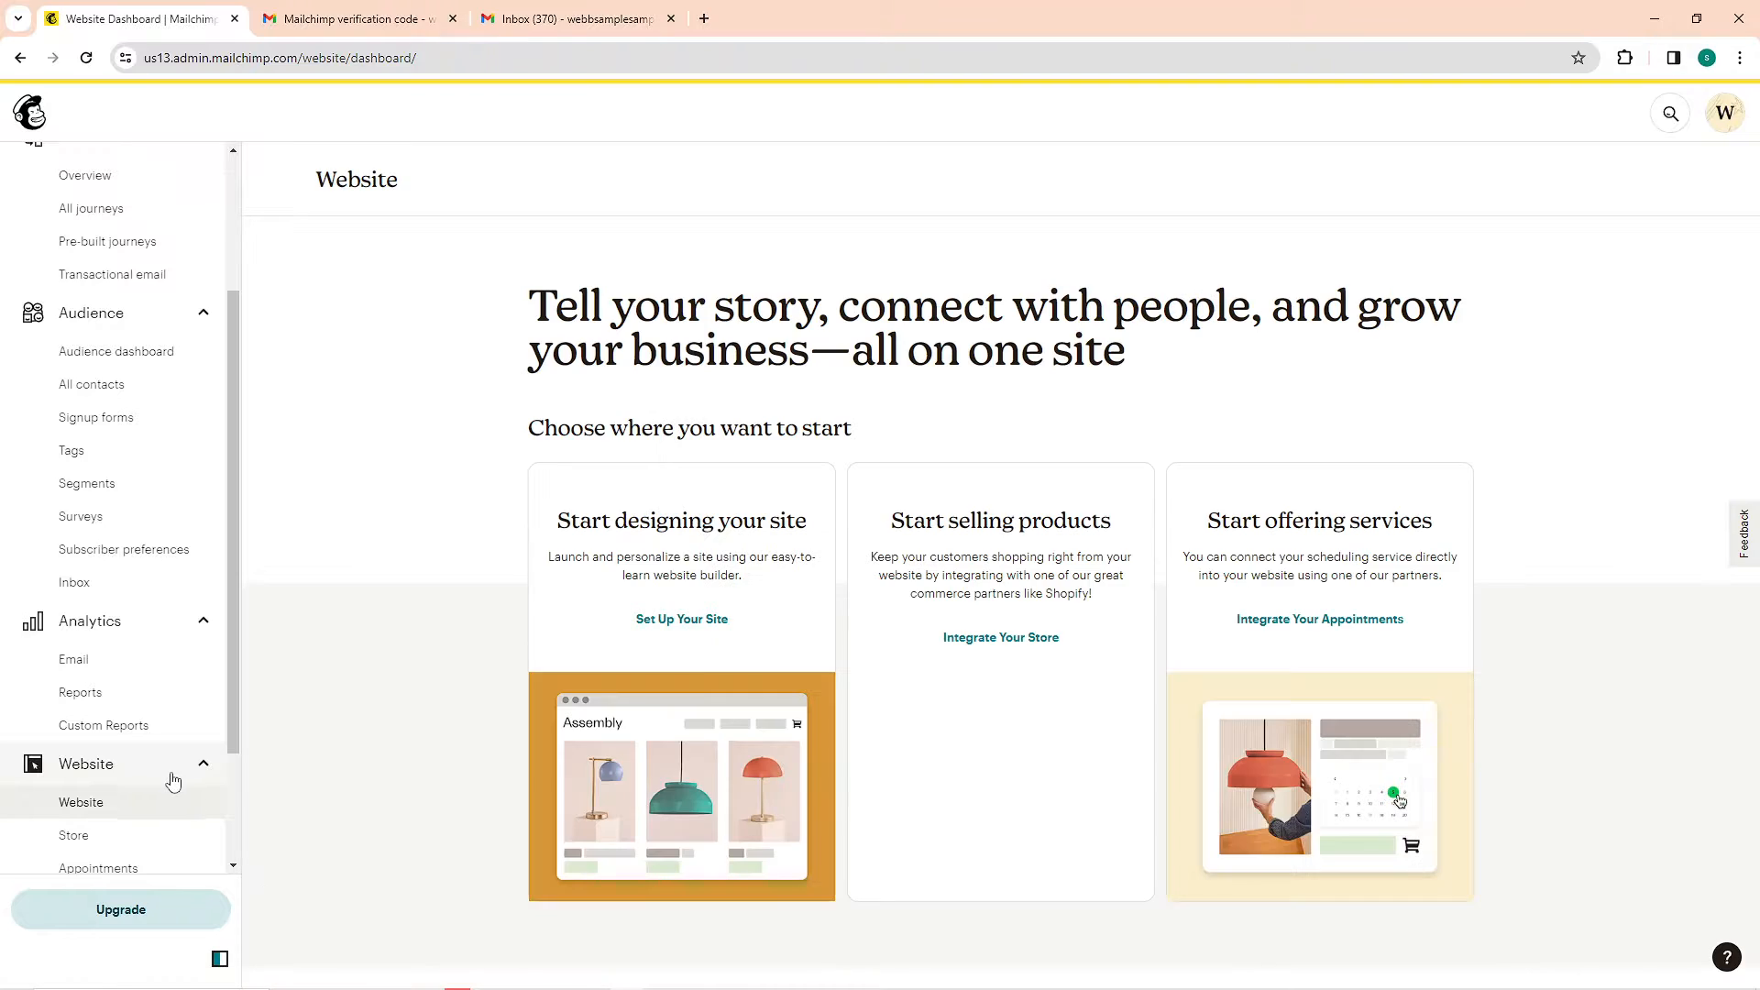
{"action": "scroll", "coordinate": [160, 794], "scroll_direction": "down", "scroll_amount": 1}
{"action": "scroll", "coordinate": [151, 802], "scroll_direction": "down", "scroll_amount": 2}
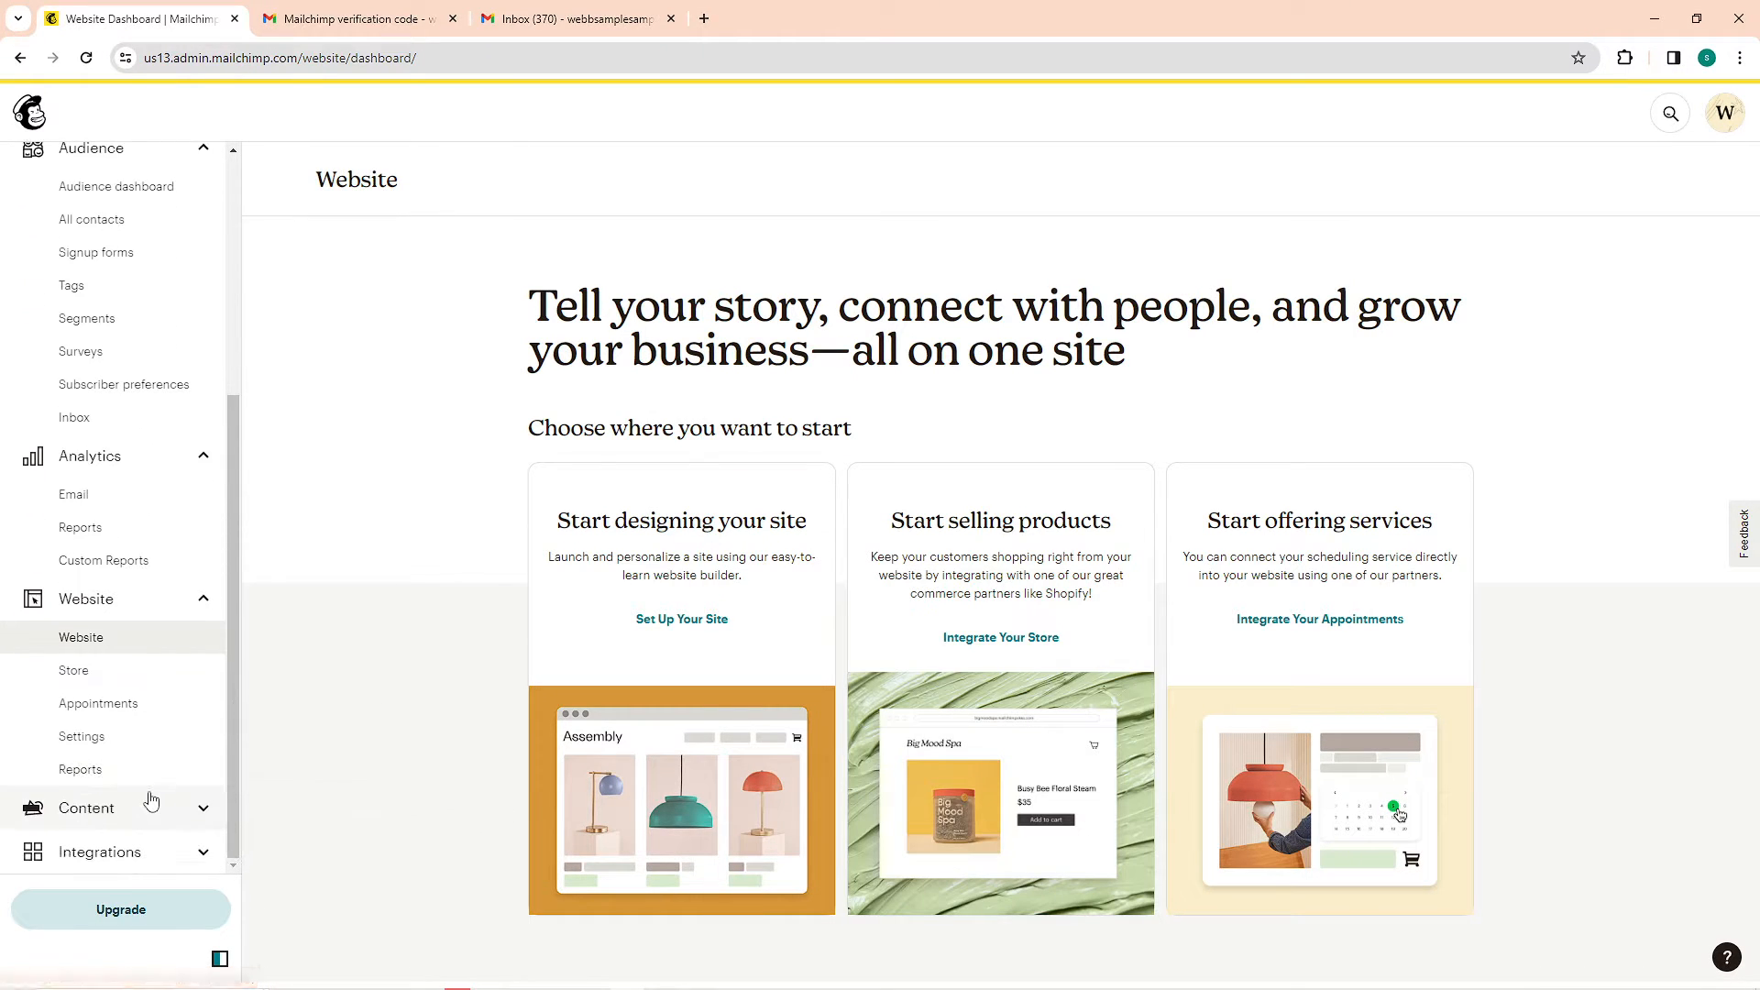
{"action": "left_click", "coordinate": [144, 807]}
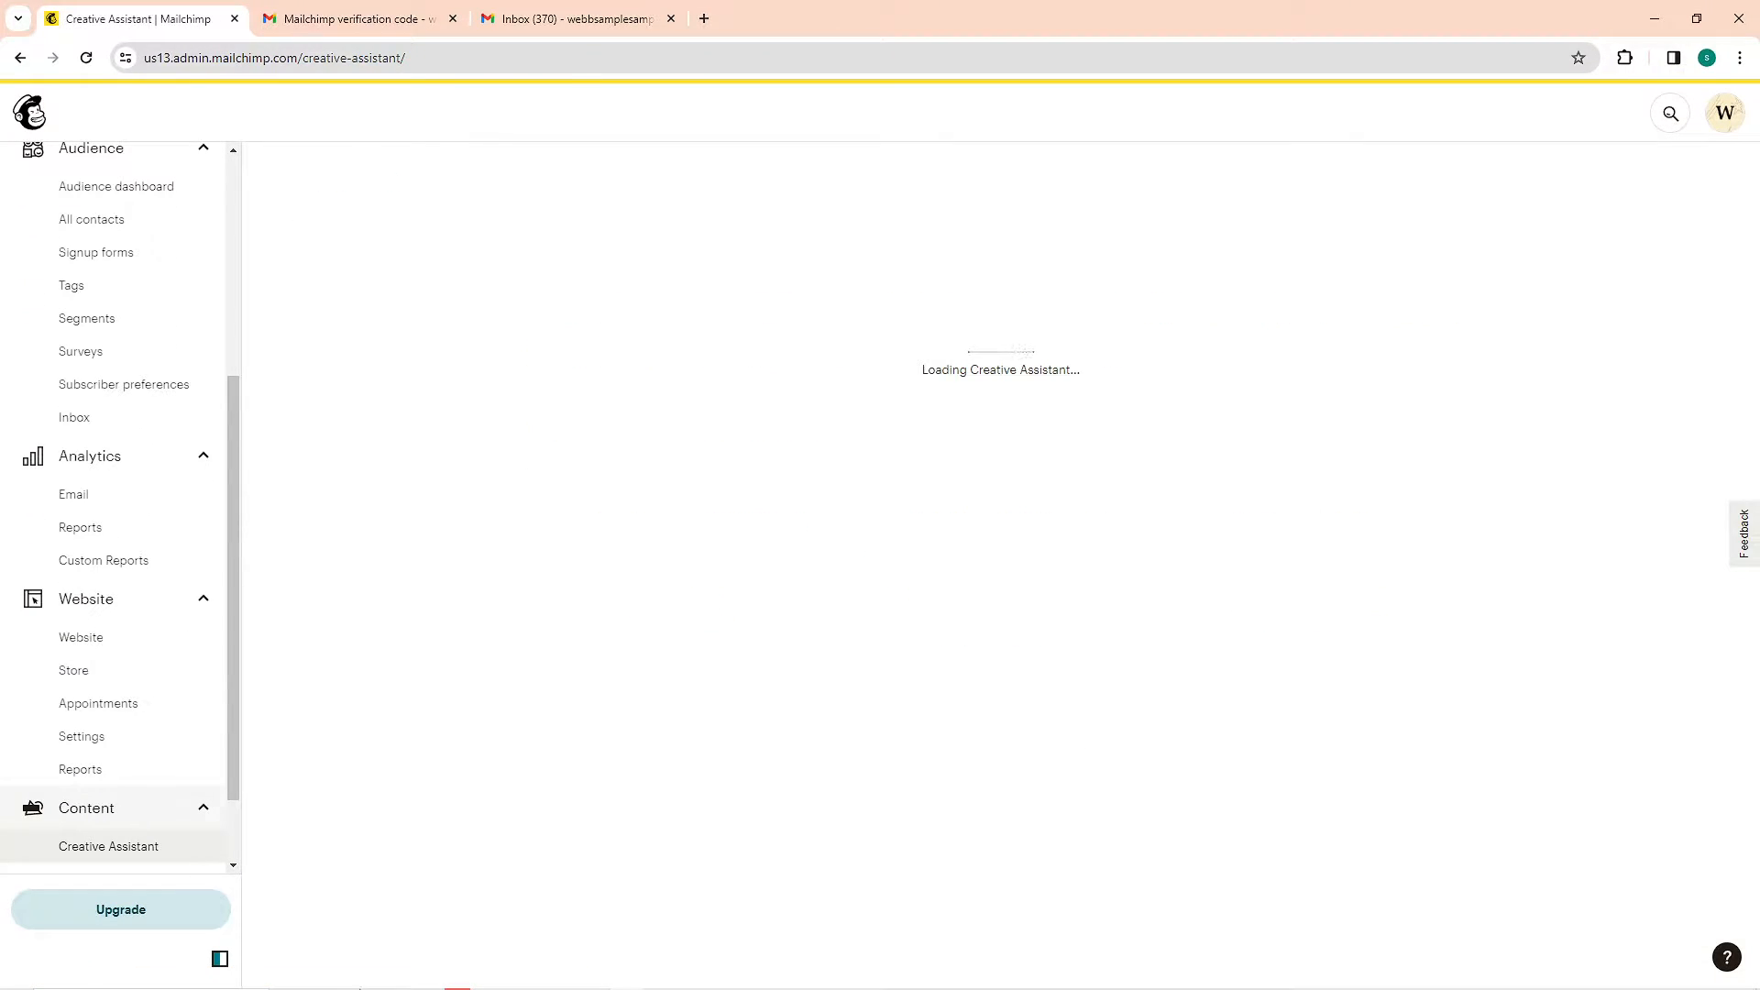
{"action": "mouse_move", "coordinate": [369, 981]}
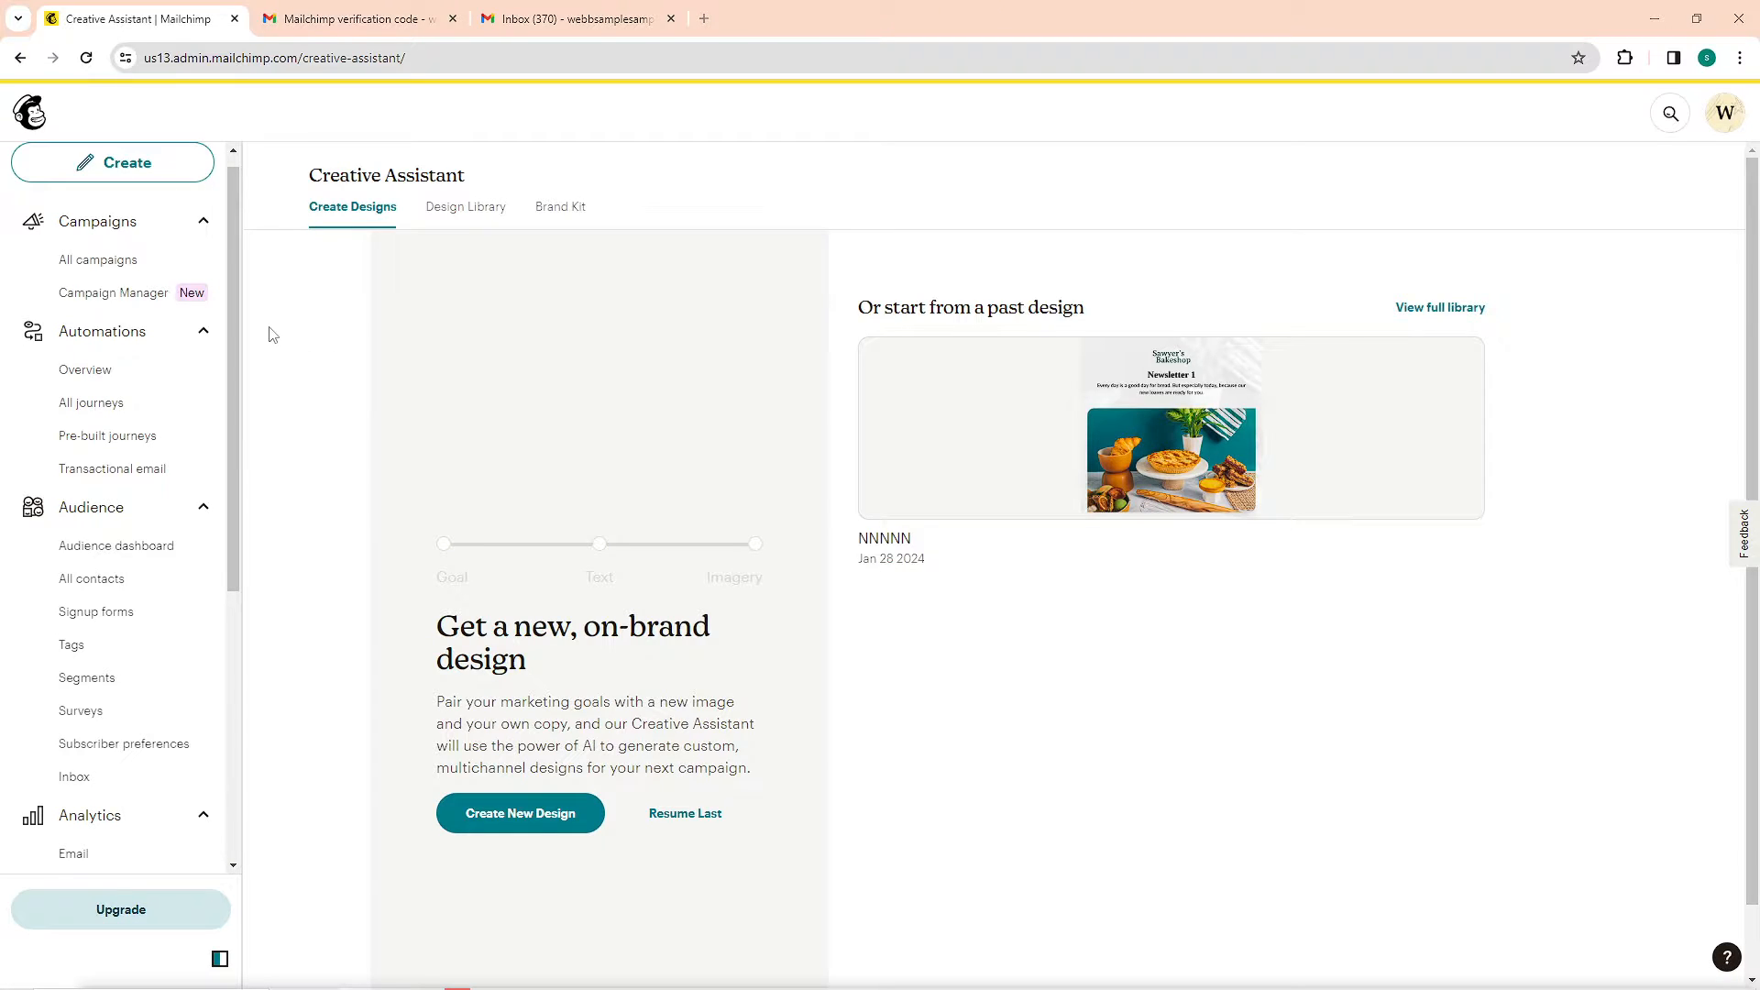
Collapse the Campaigns, Automations, Audience and Analytics sections in the navigation
{"action": "left_click", "coordinate": [204, 223]}
{"action": "left_click", "coordinate": [205, 266]}
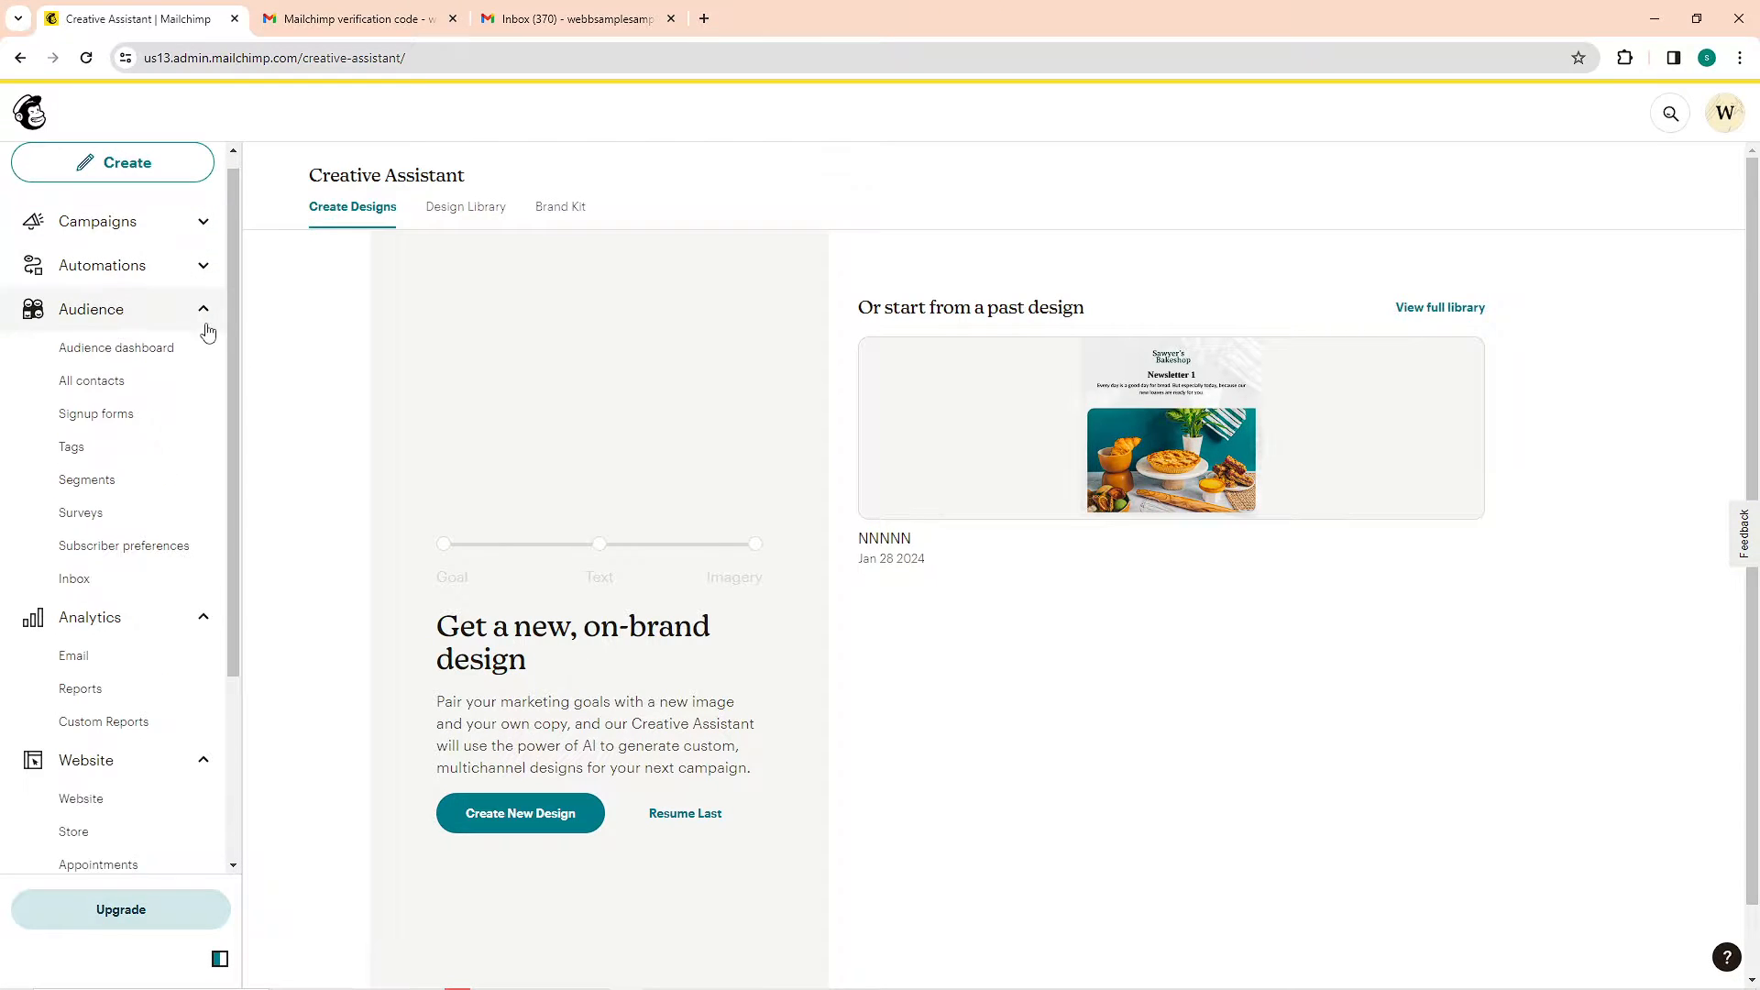
{"action": "left_click", "coordinate": [204, 309]}
{"action": "left_click", "coordinate": [204, 356]}
Create a new social post with the internal name Newsletter and begin editing it
{"action": "left_click", "coordinate": [150, 176]}
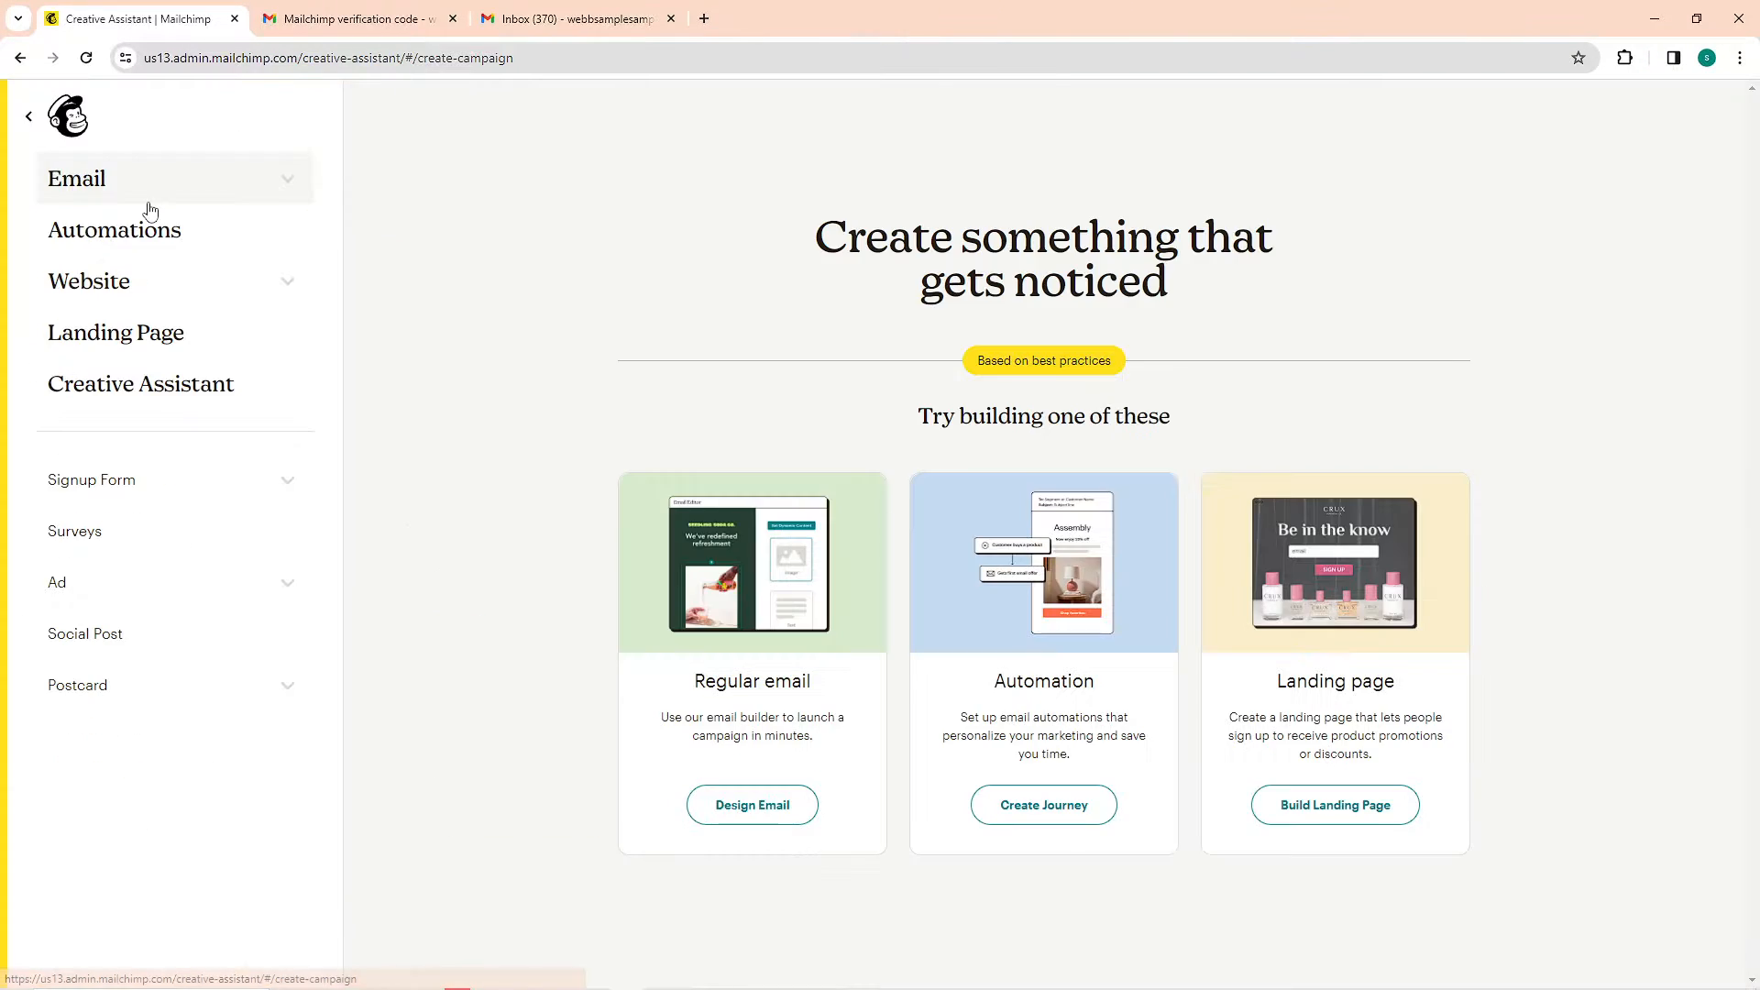
{"action": "left_click", "coordinate": [112, 636]}
{"action": "left_click", "coordinate": [864, 613]}
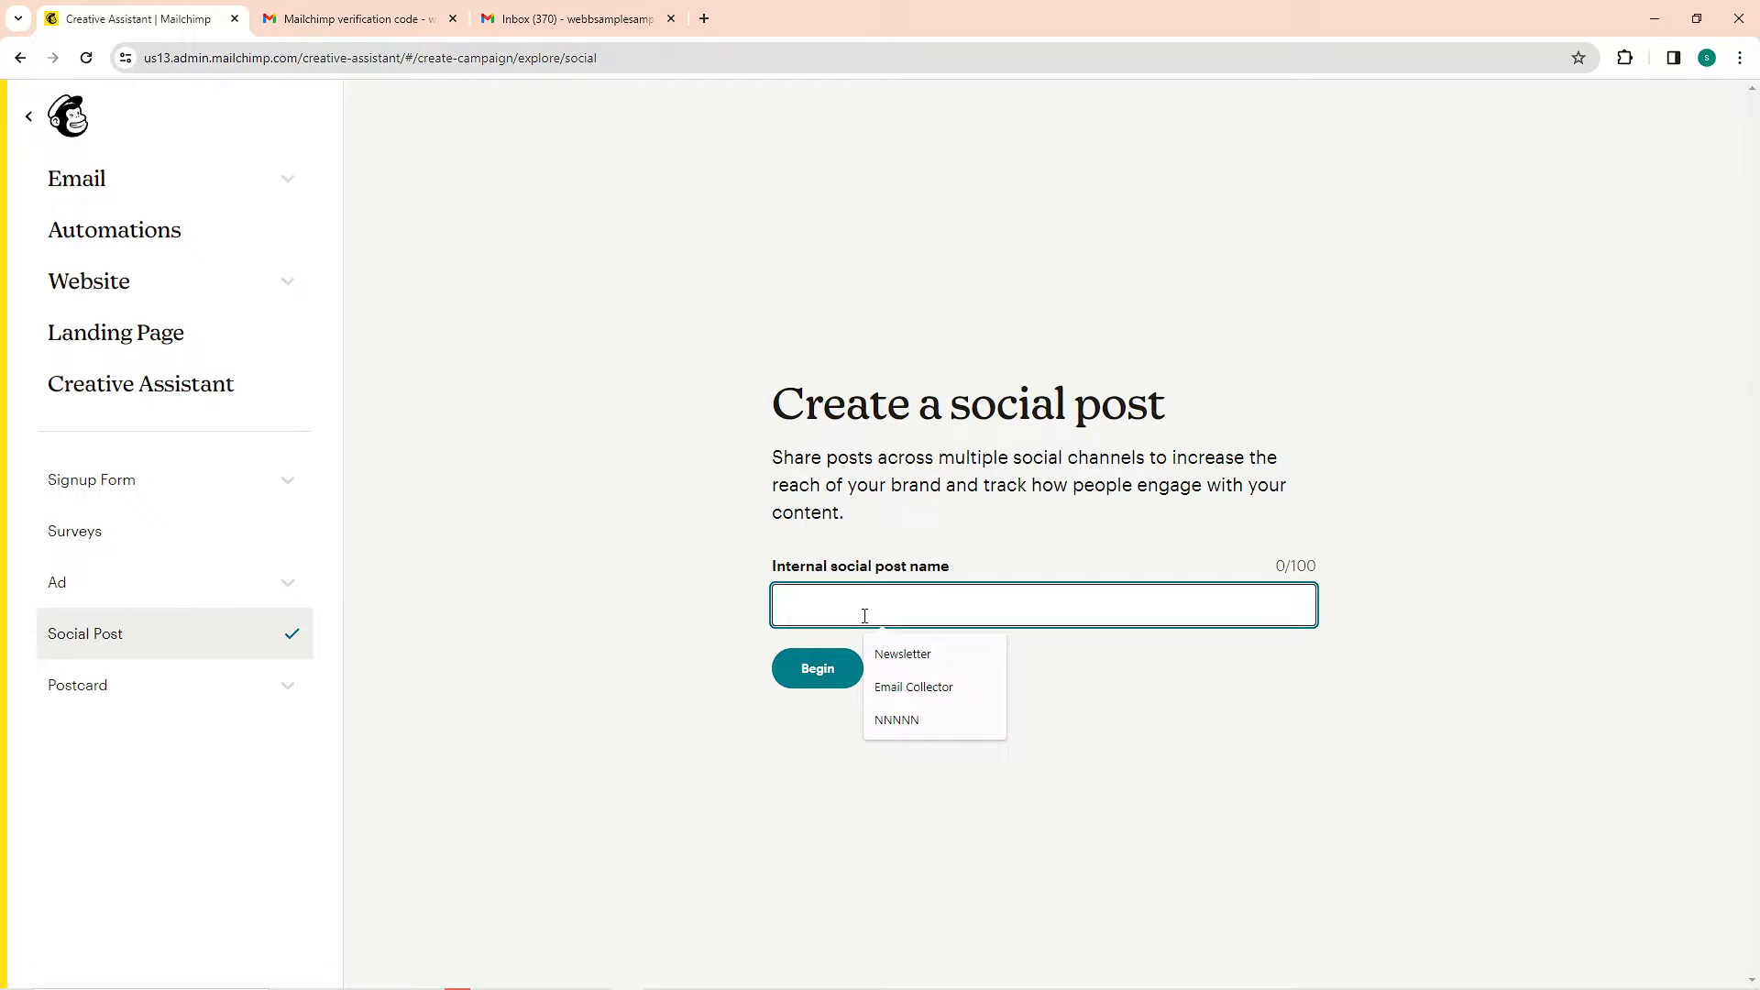
{"action": "left_click", "coordinate": [912, 654]}
{"action": "left_click", "coordinate": [818, 674]}
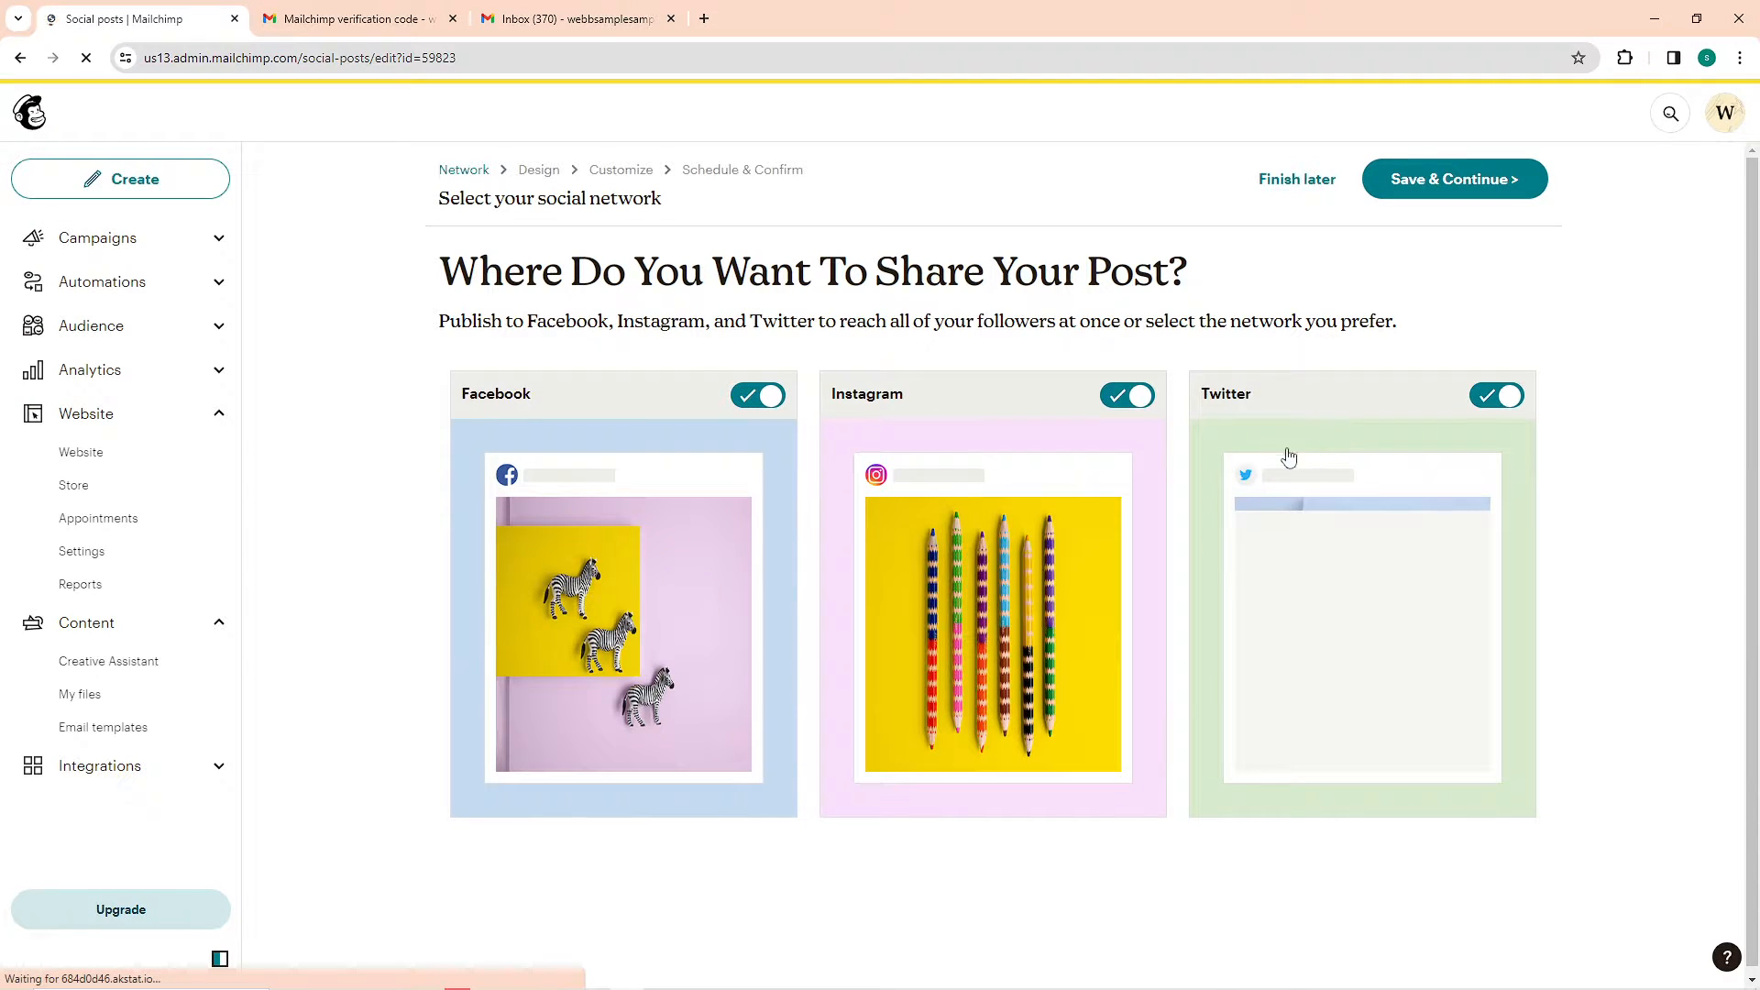
Switch Facebook, Instagram and Twitter off and back on as sharing networks, and save to continue to the post design
{"action": "left_click", "coordinate": [768, 396]}
{"action": "left_click", "coordinate": [768, 396]}
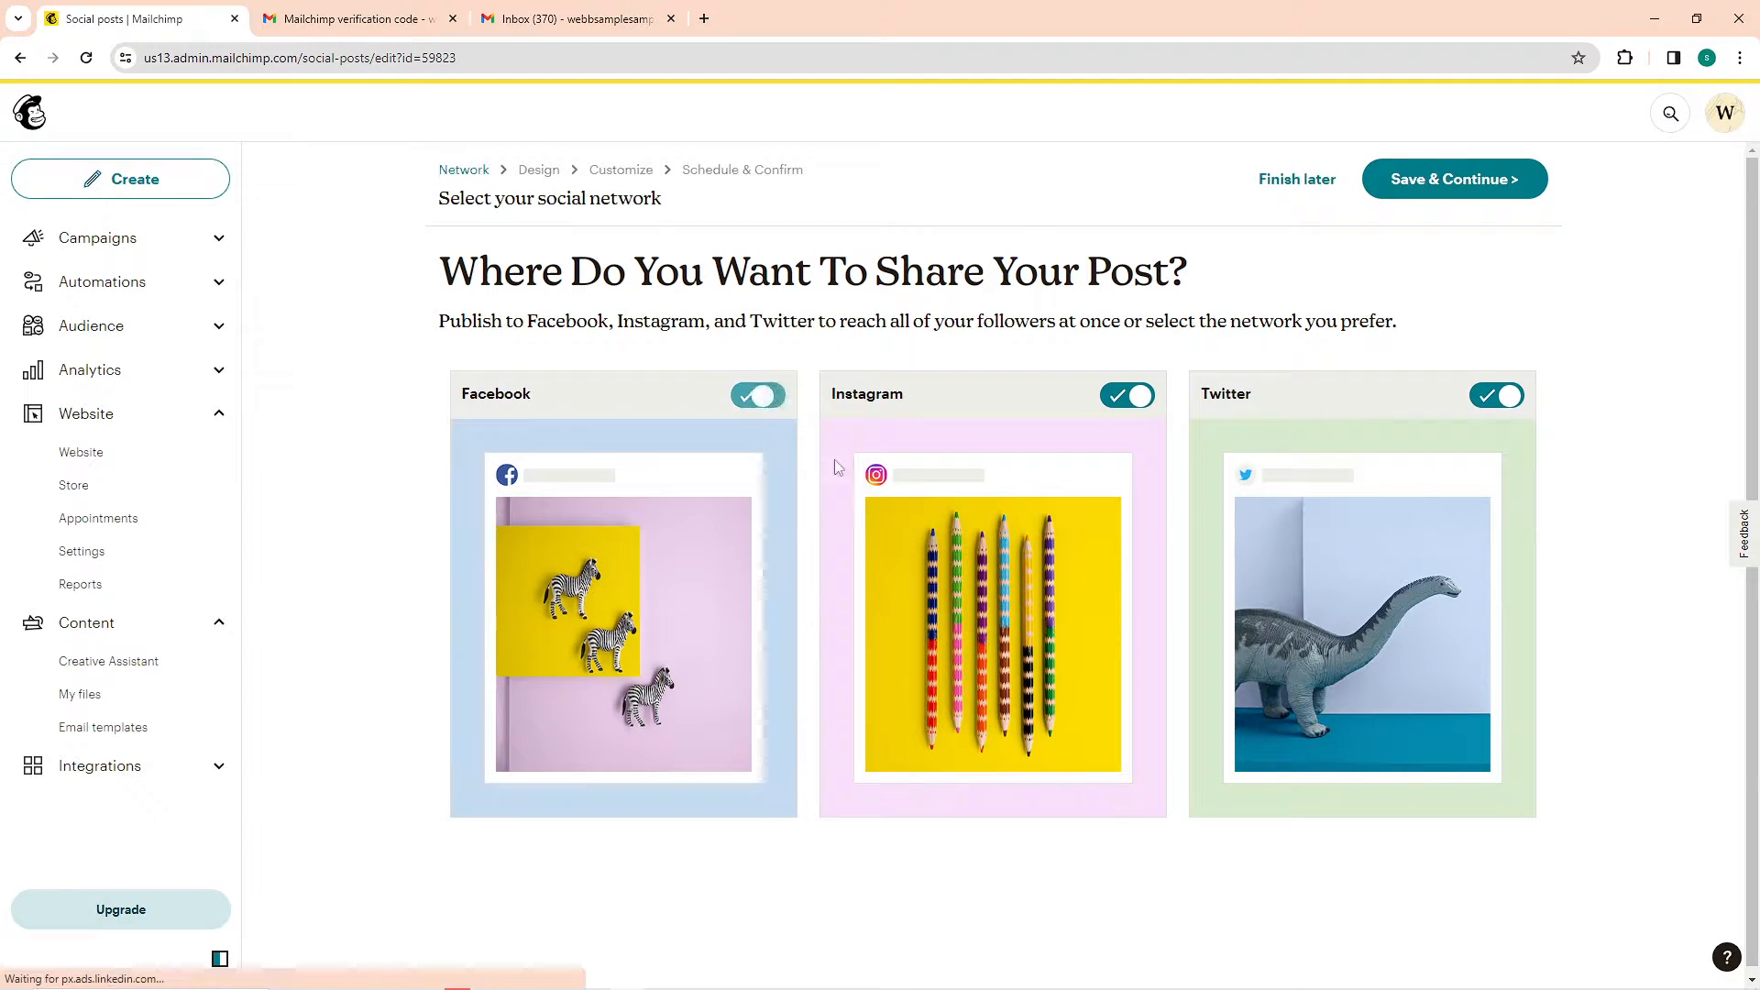
{"action": "left_click", "coordinate": [1134, 396]}
{"action": "left_click", "coordinate": [1134, 396]}
{"action": "left_click", "coordinate": [1497, 396]}
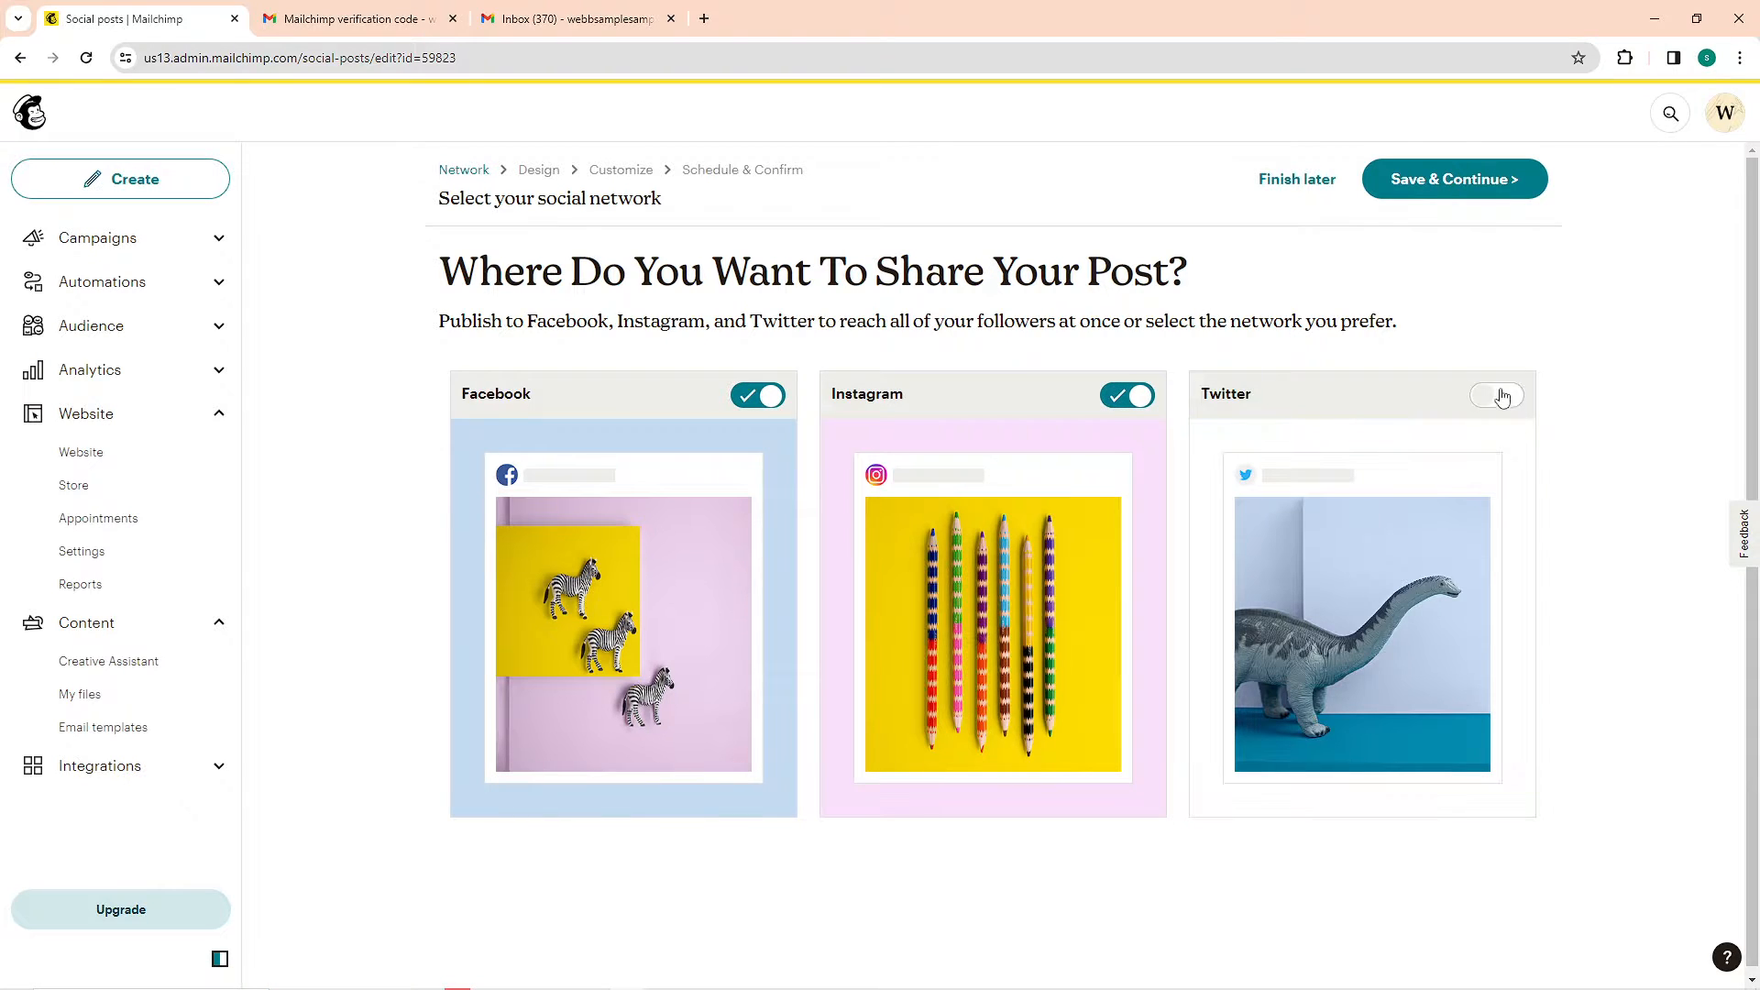
{"action": "left_click", "coordinate": [1496, 397]}
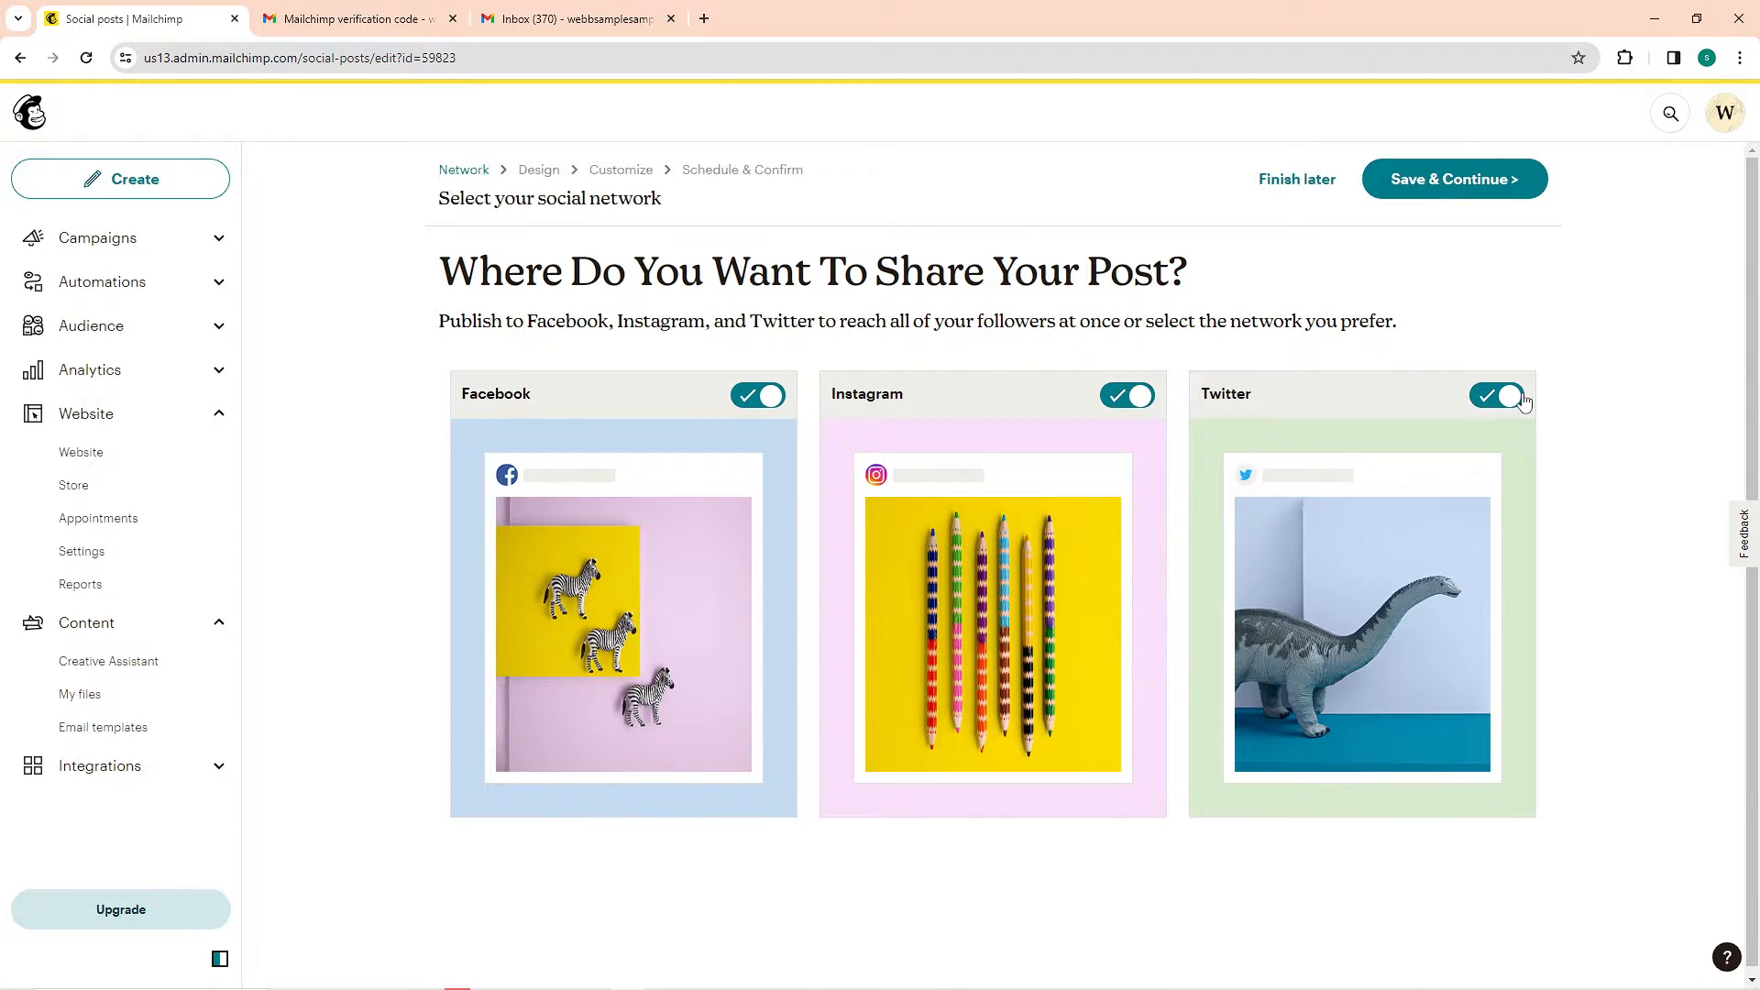
{"action": "left_click", "coordinate": [1490, 183]}
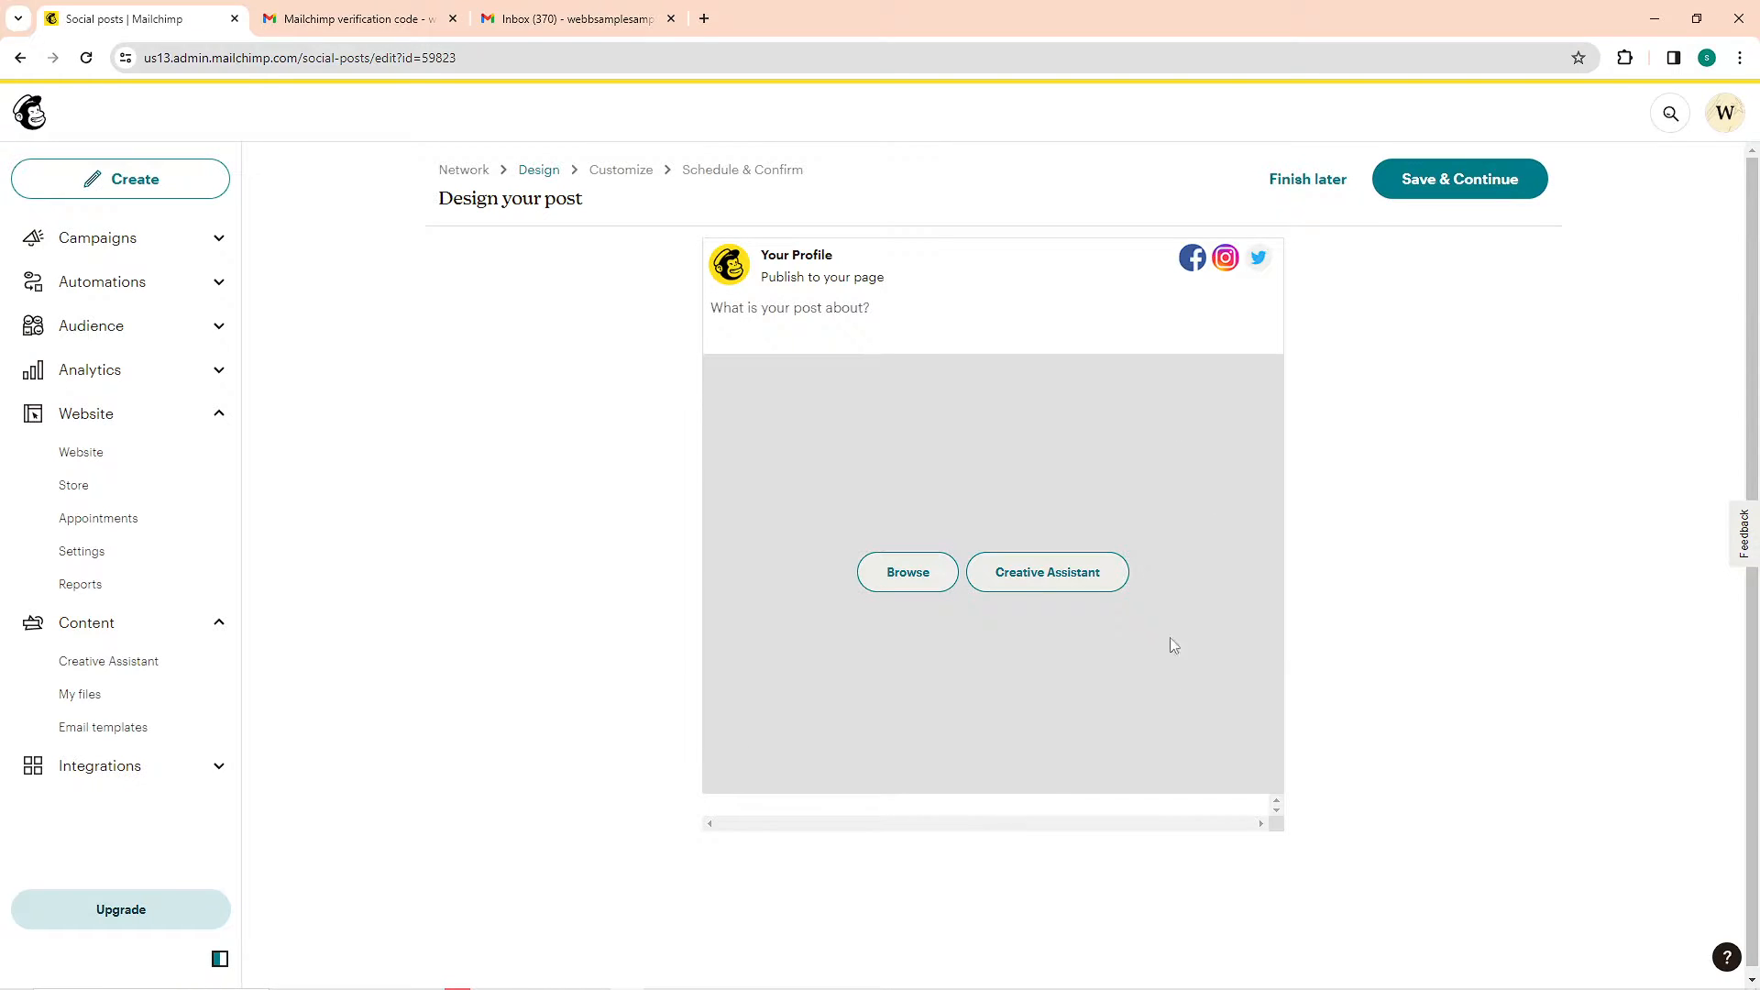
Open the post's text field and browse the content studio for an image, reading the note on uploading files
{"action": "left_click", "coordinate": [937, 310]}
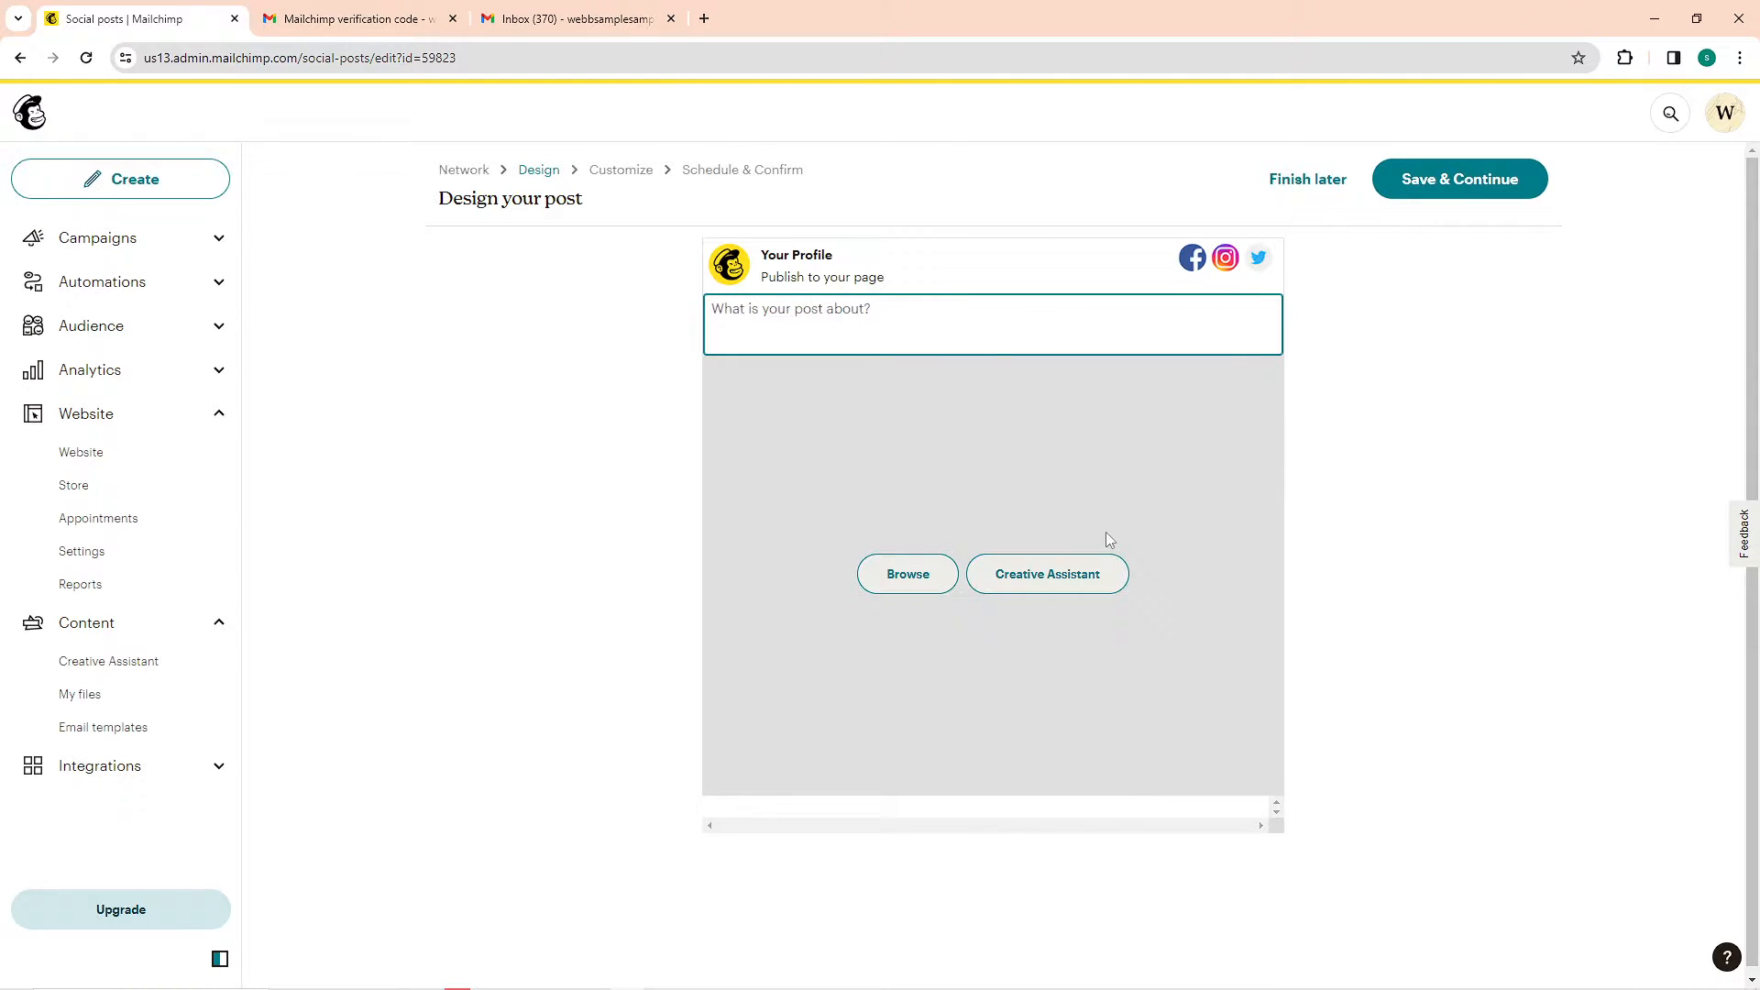
{"action": "left_click", "coordinate": [942, 579]}
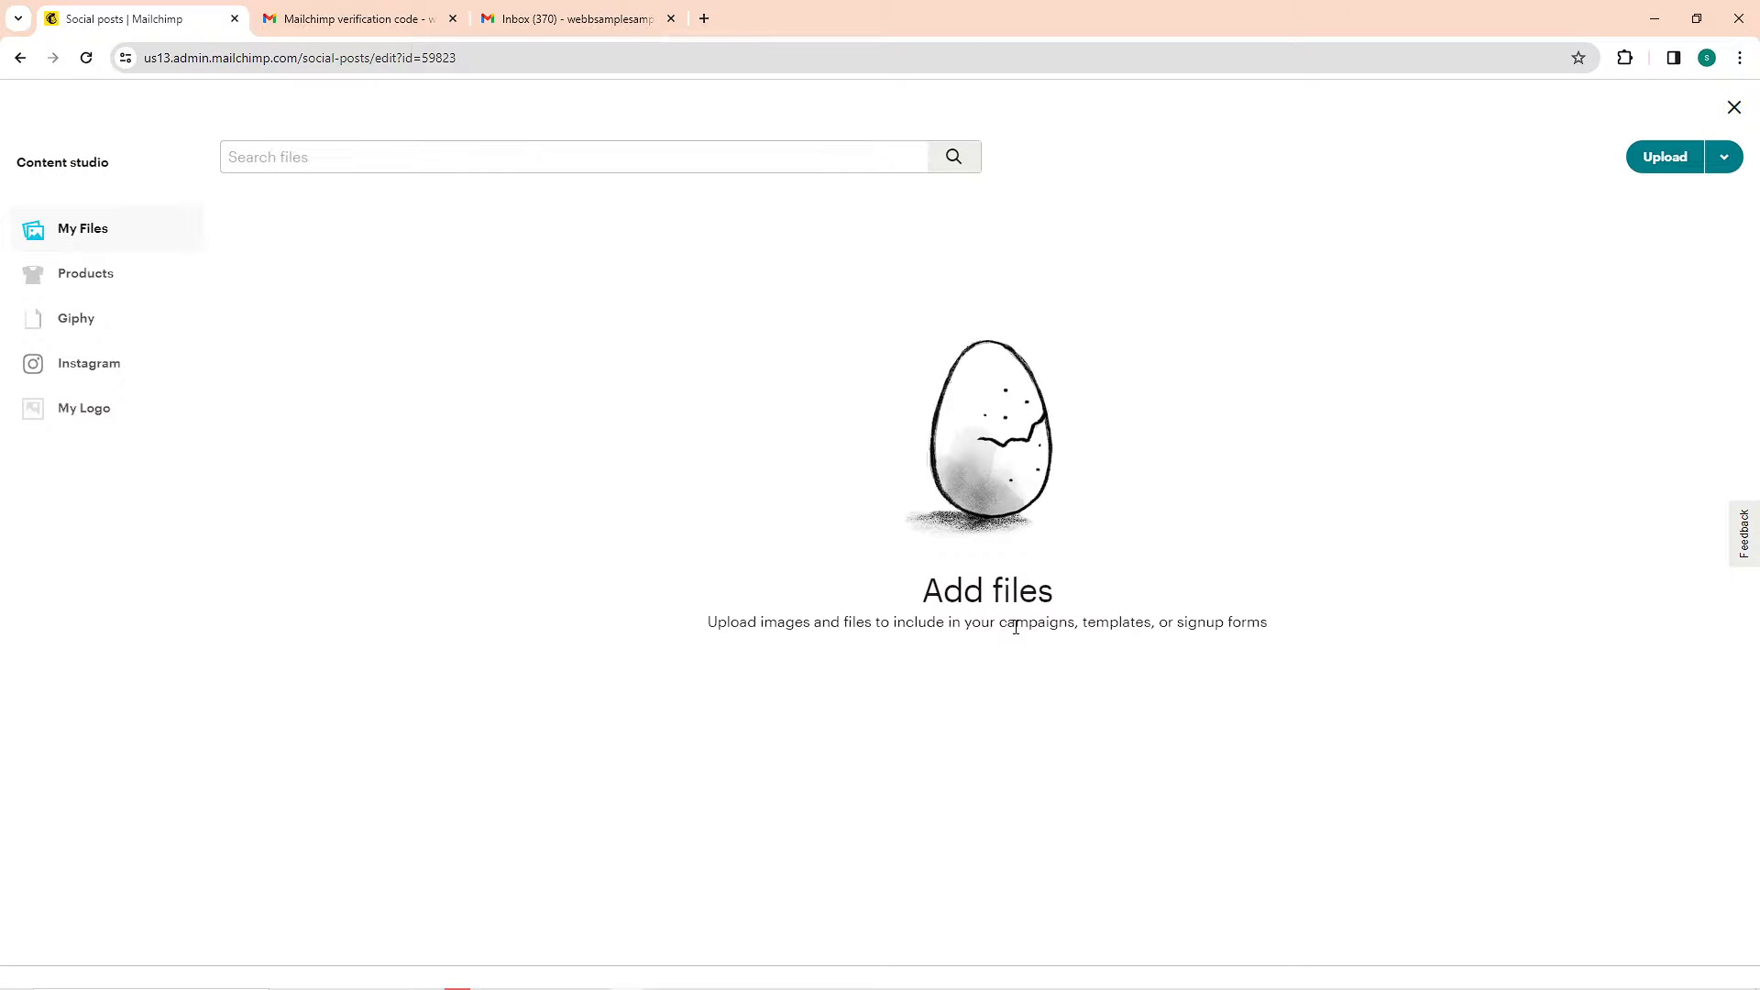
{"action": "left_click_drag", "start_coordinate": [710, 621], "coordinate": [1321, 638]}
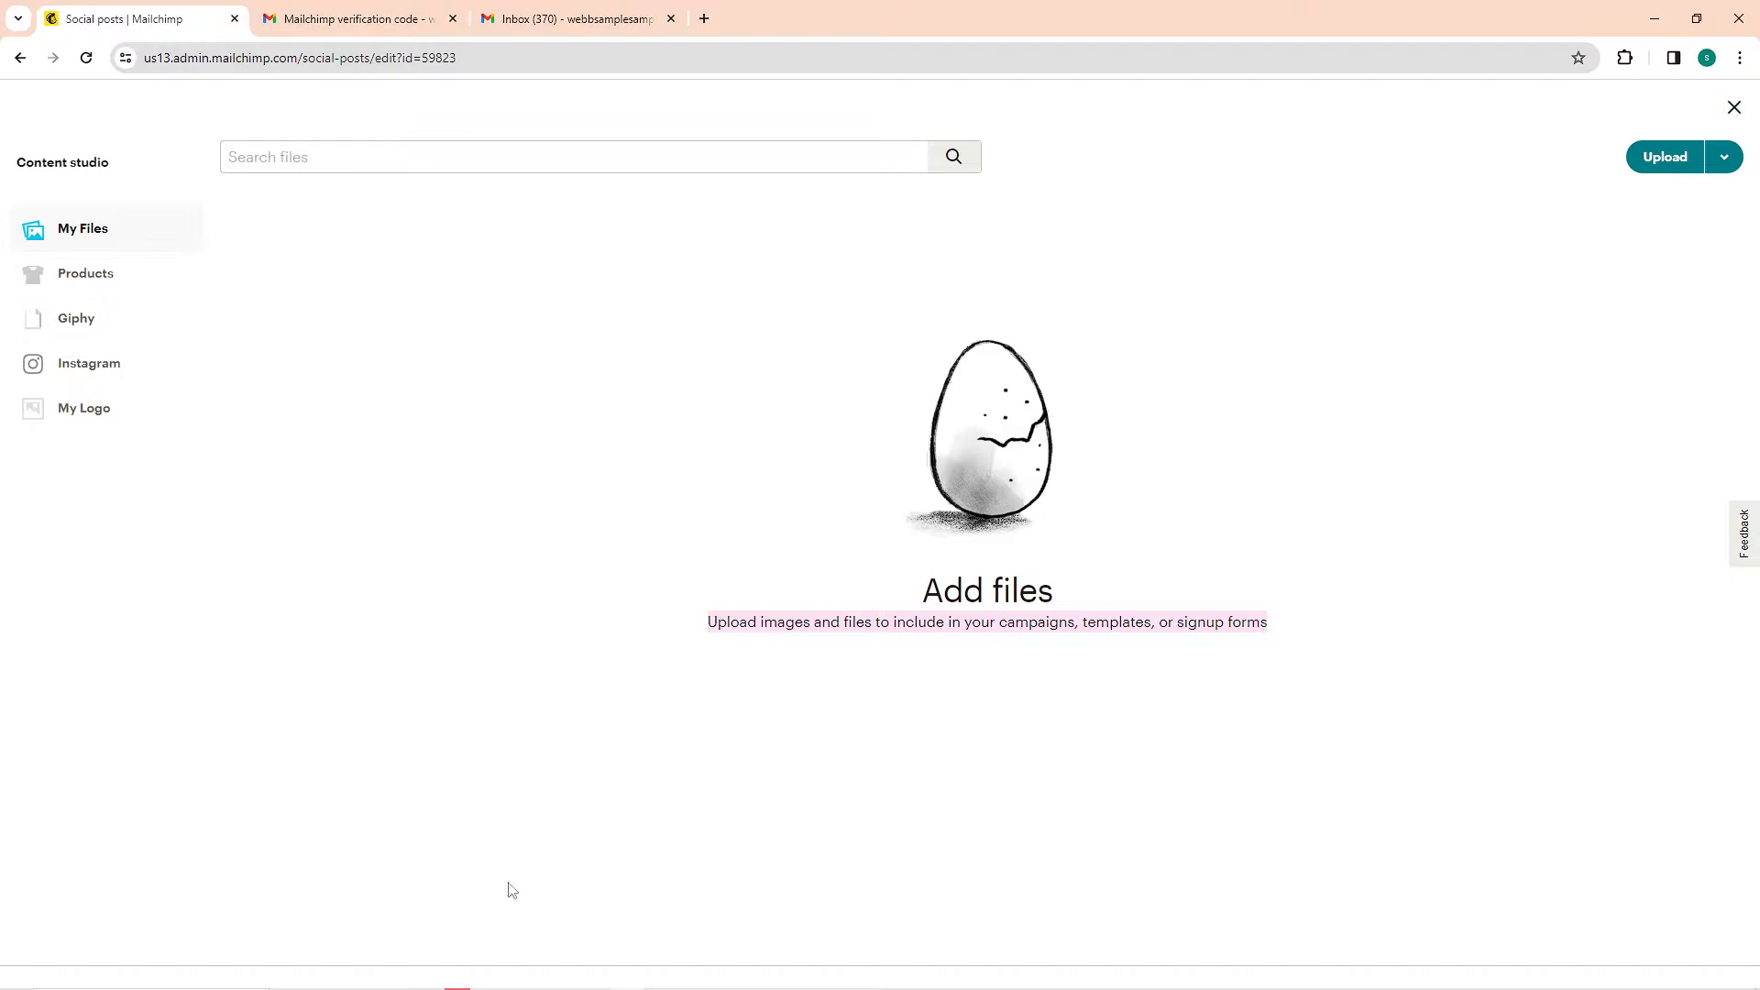
{"action": "mouse_move", "coordinate": [367, 981]}
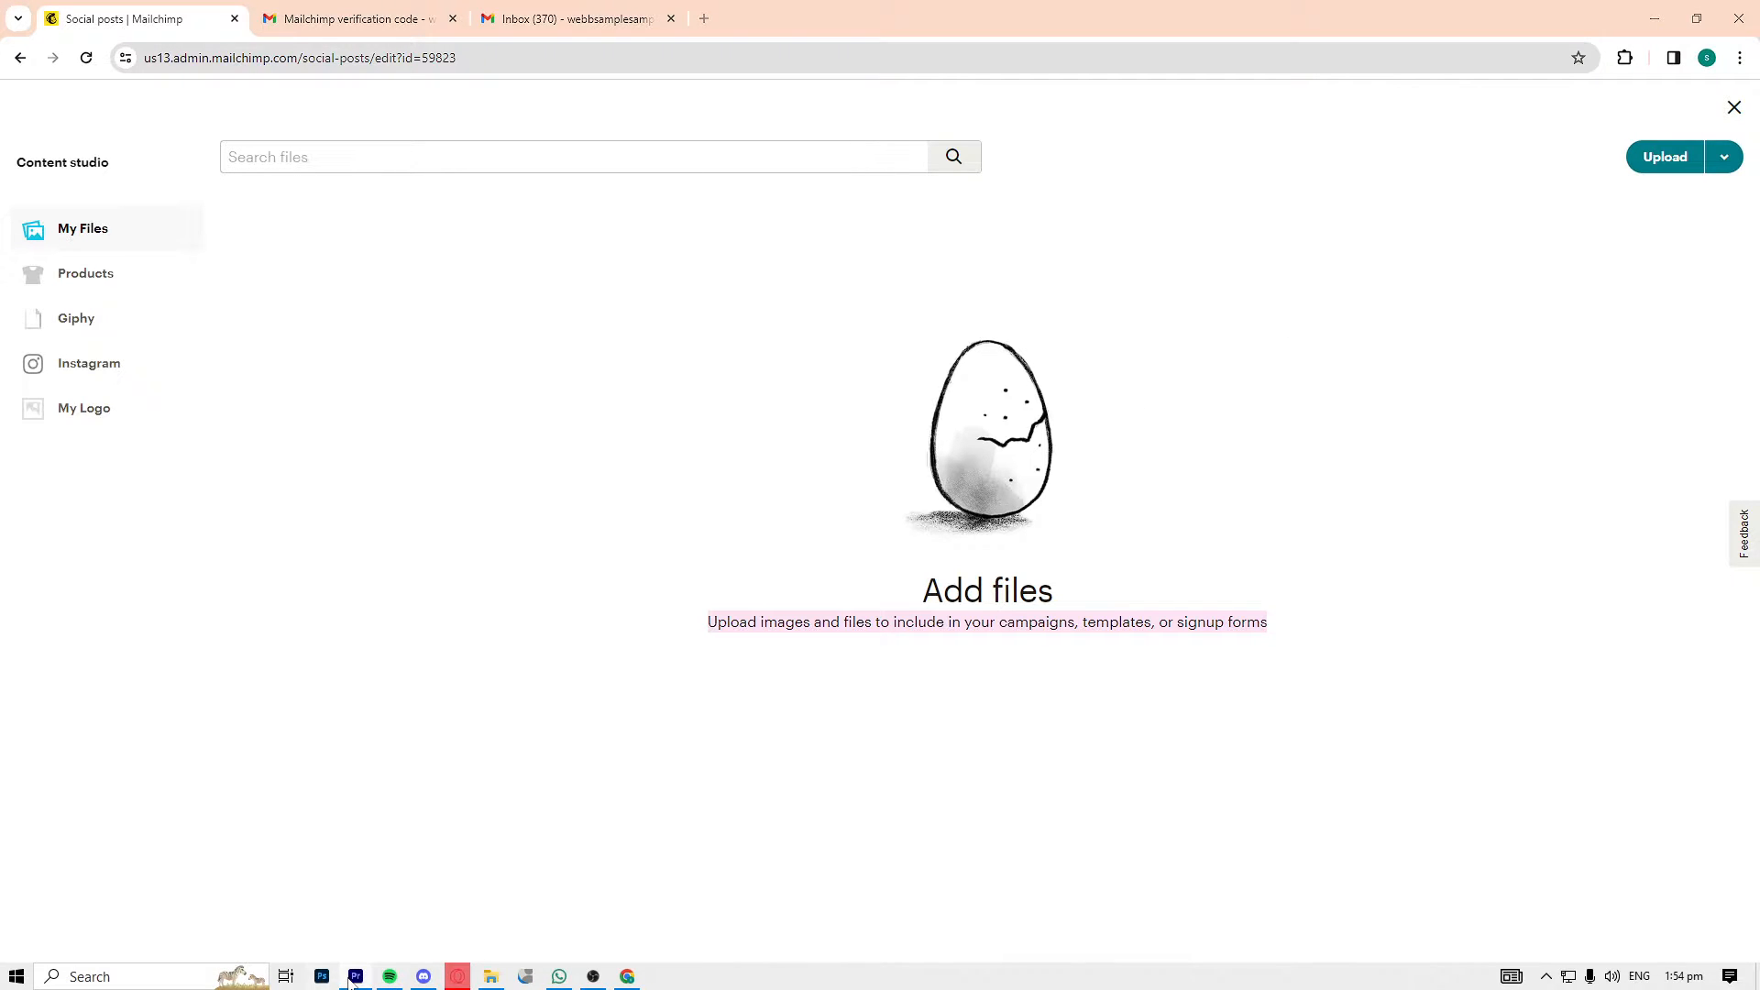
Go back to the social post creation page, begin a new post and continue to its design stage
{"action": "left_click", "coordinate": [20, 58]}
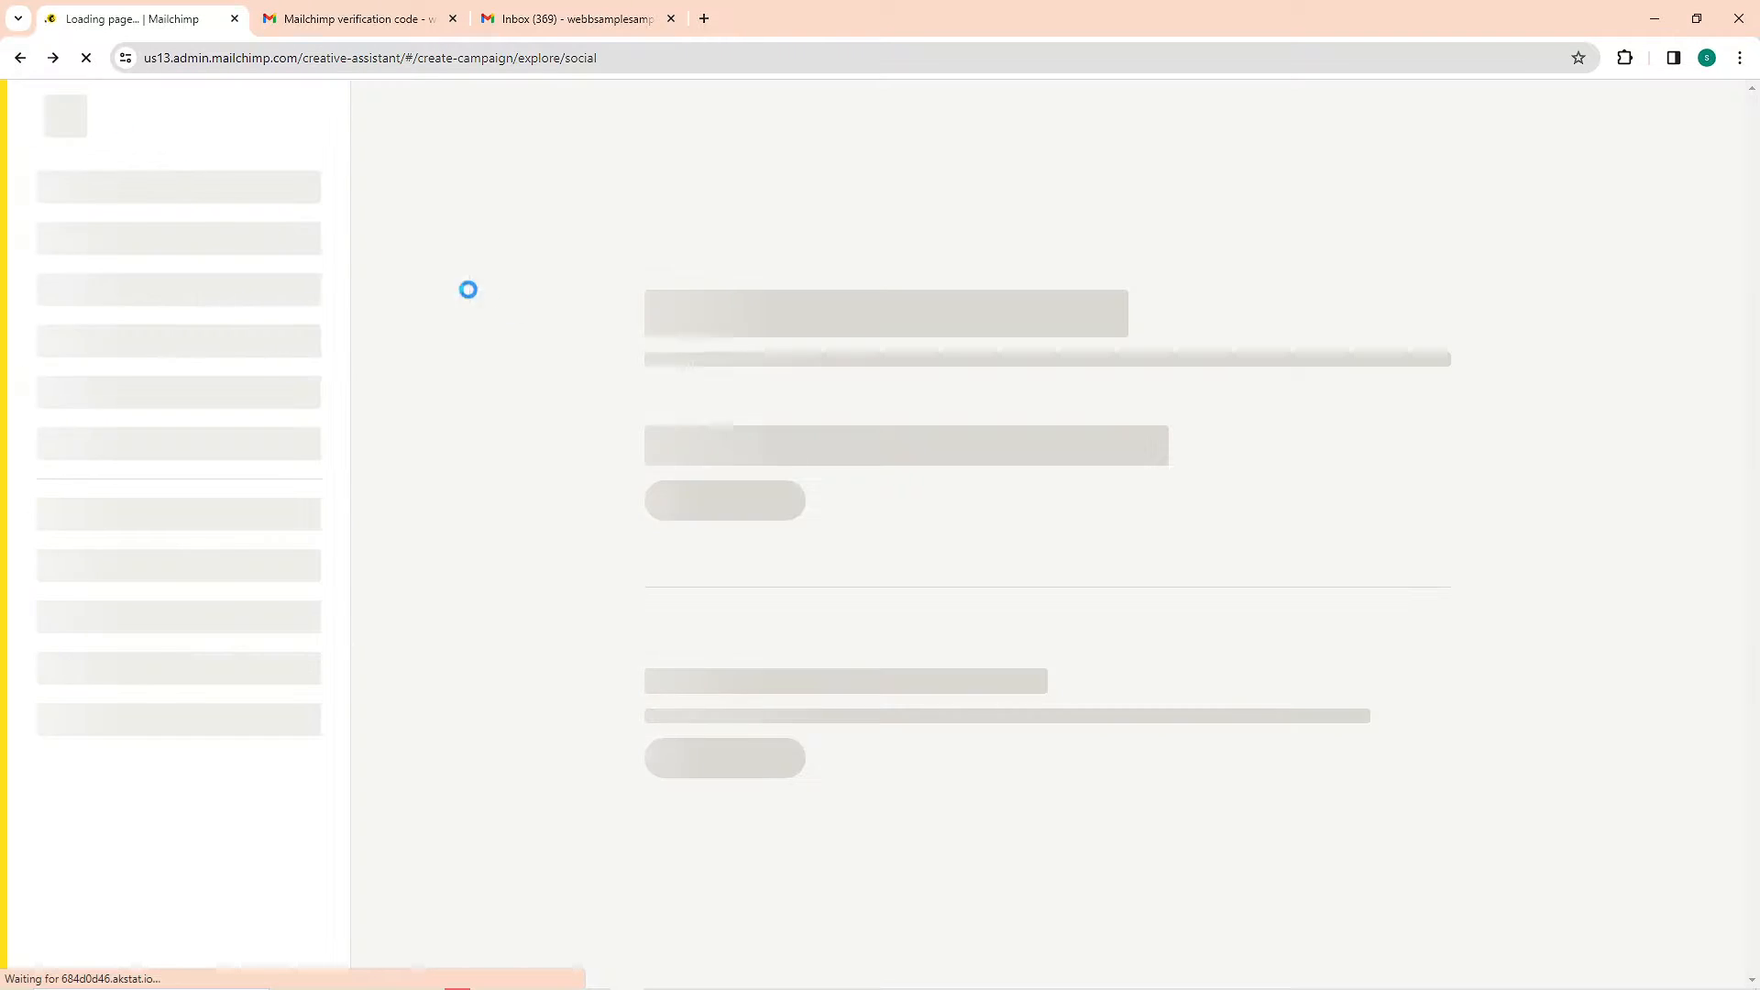
{"action": "left_click", "coordinate": [874, 587]}
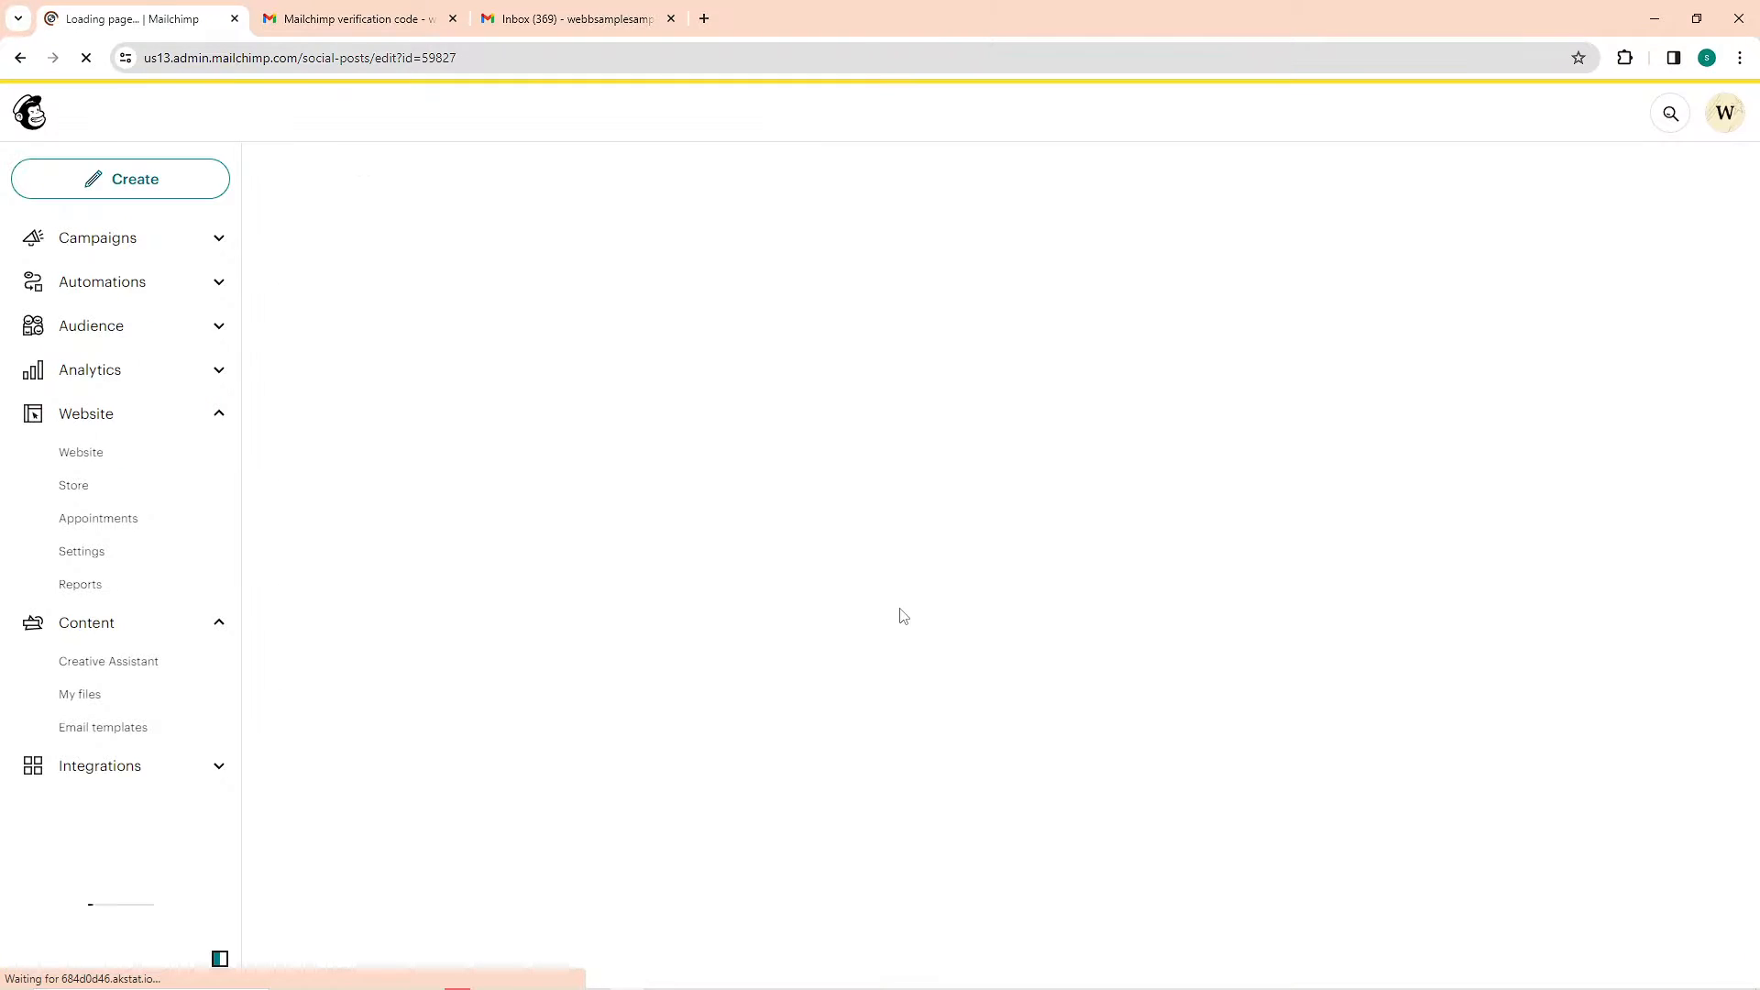
{"action": "left_click", "coordinate": [1441, 183]}
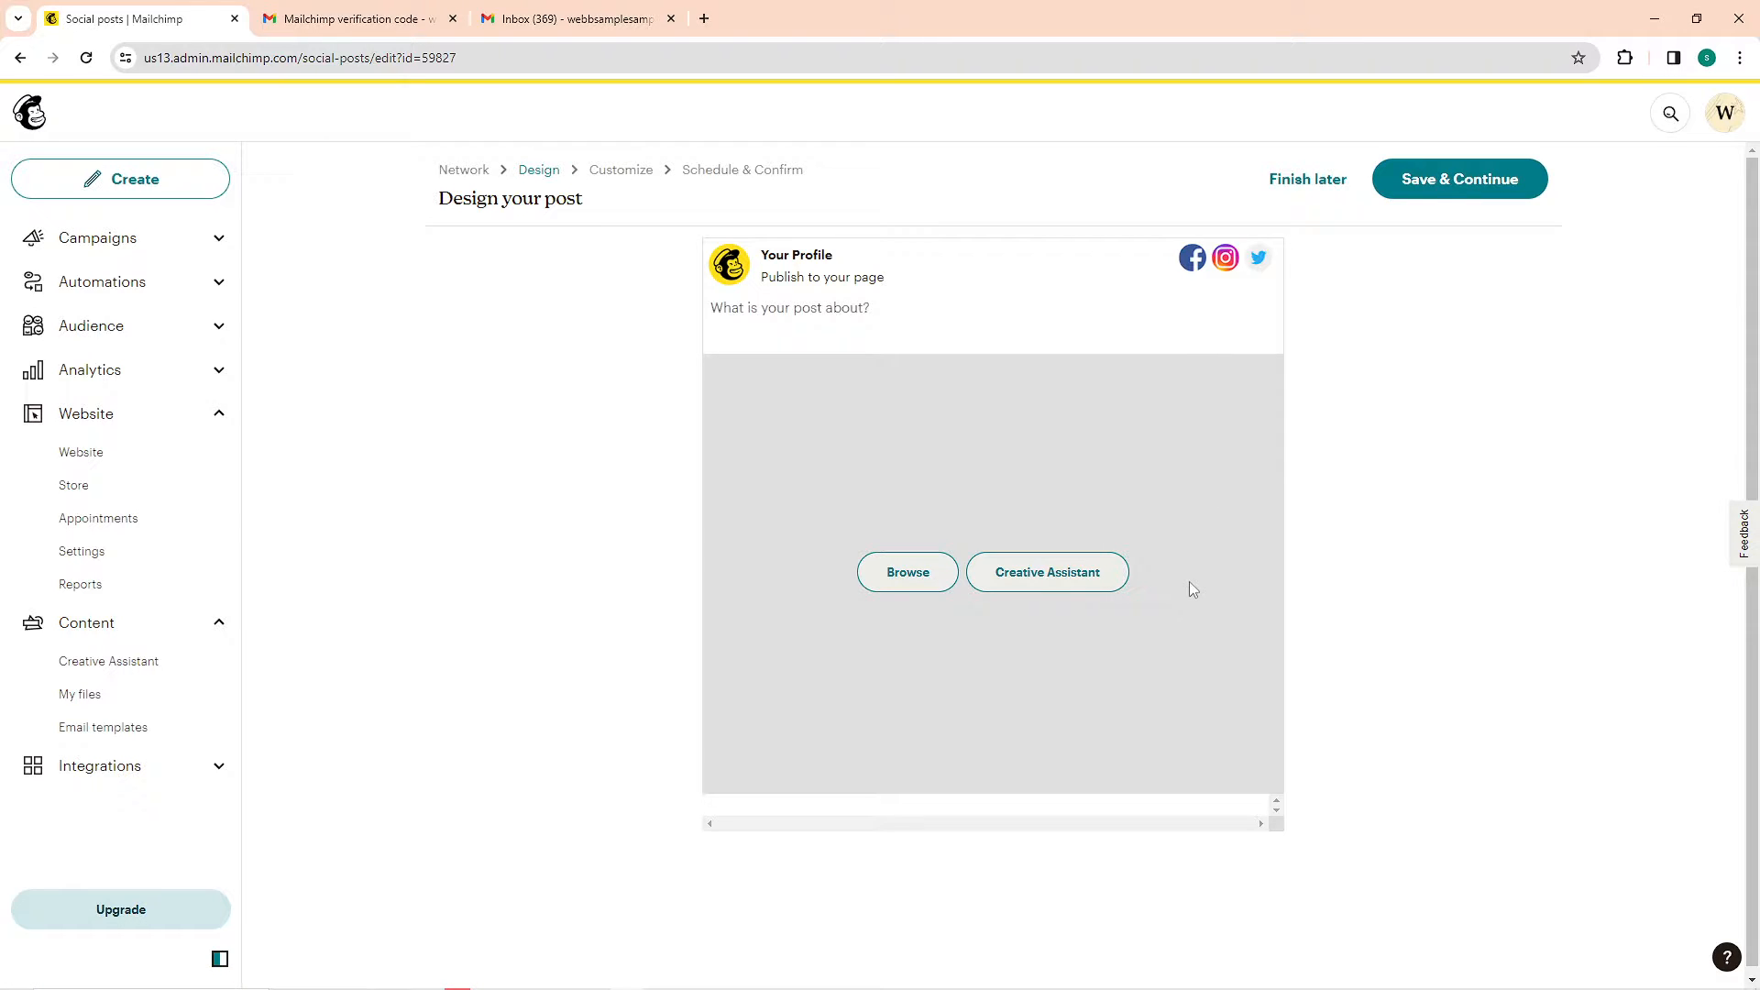
Open the Creative Assistant for the post, resume the last design and skip the campaign goal
{"action": "left_click", "coordinate": [1053, 574]}
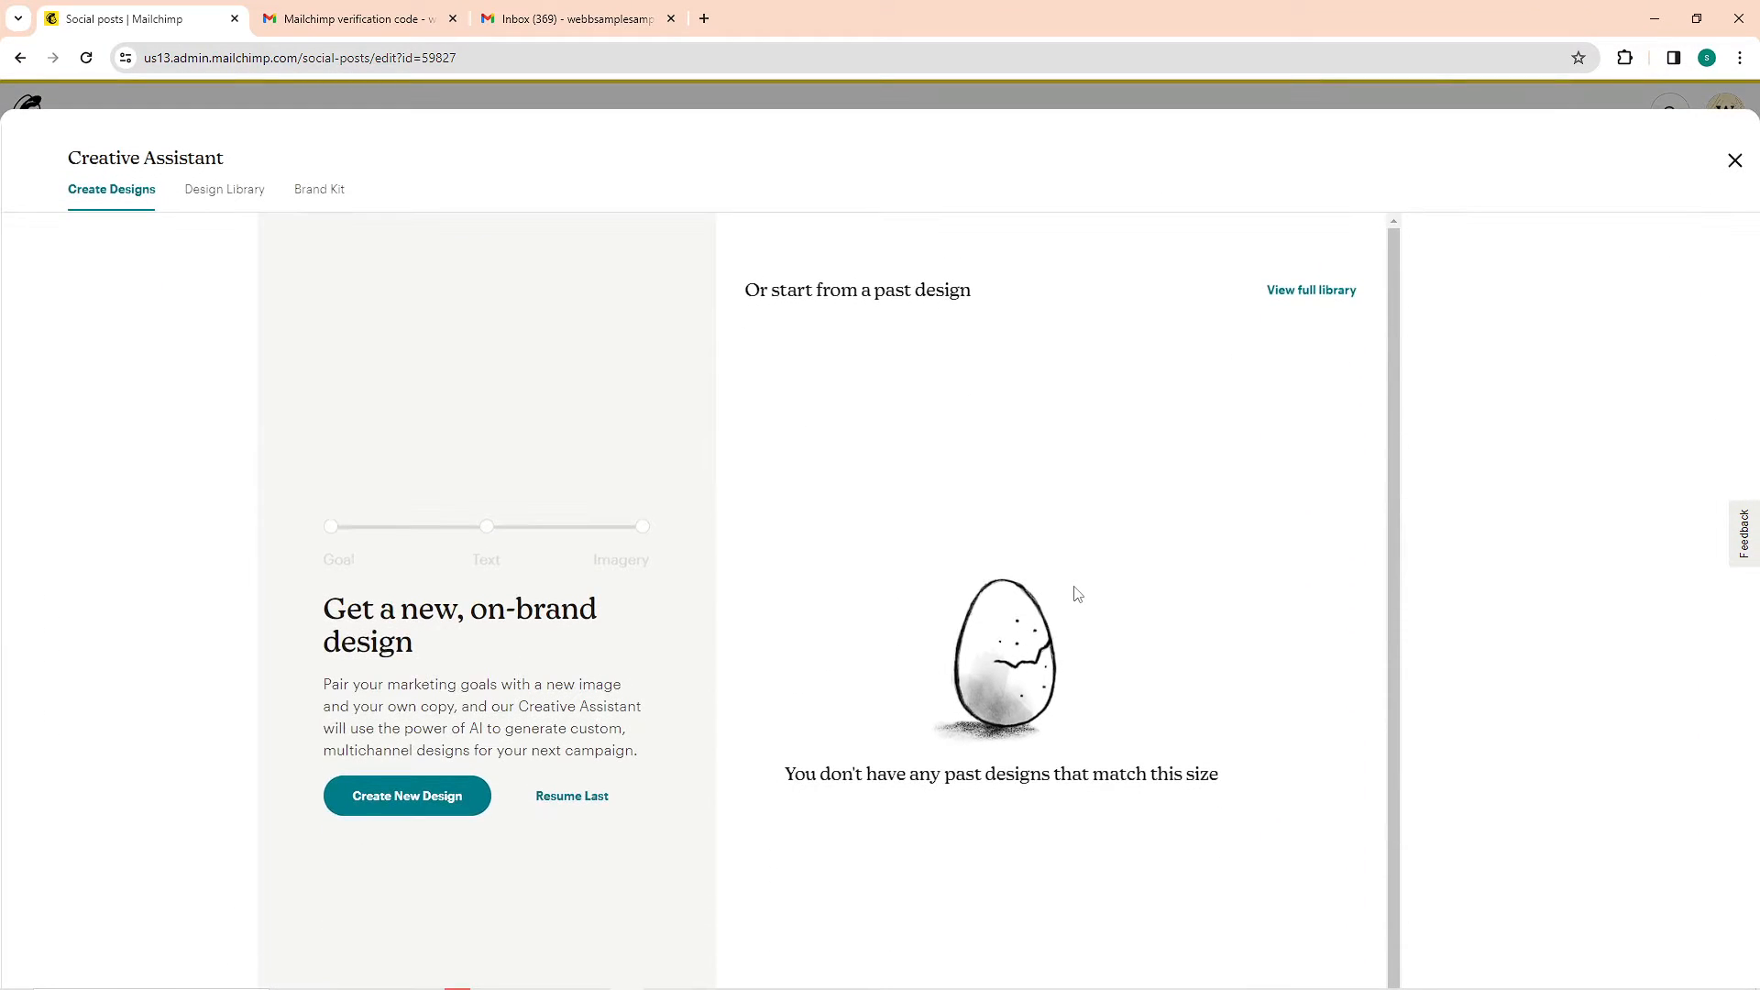
{"action": "left_click", "coordinate": [557, 798]}
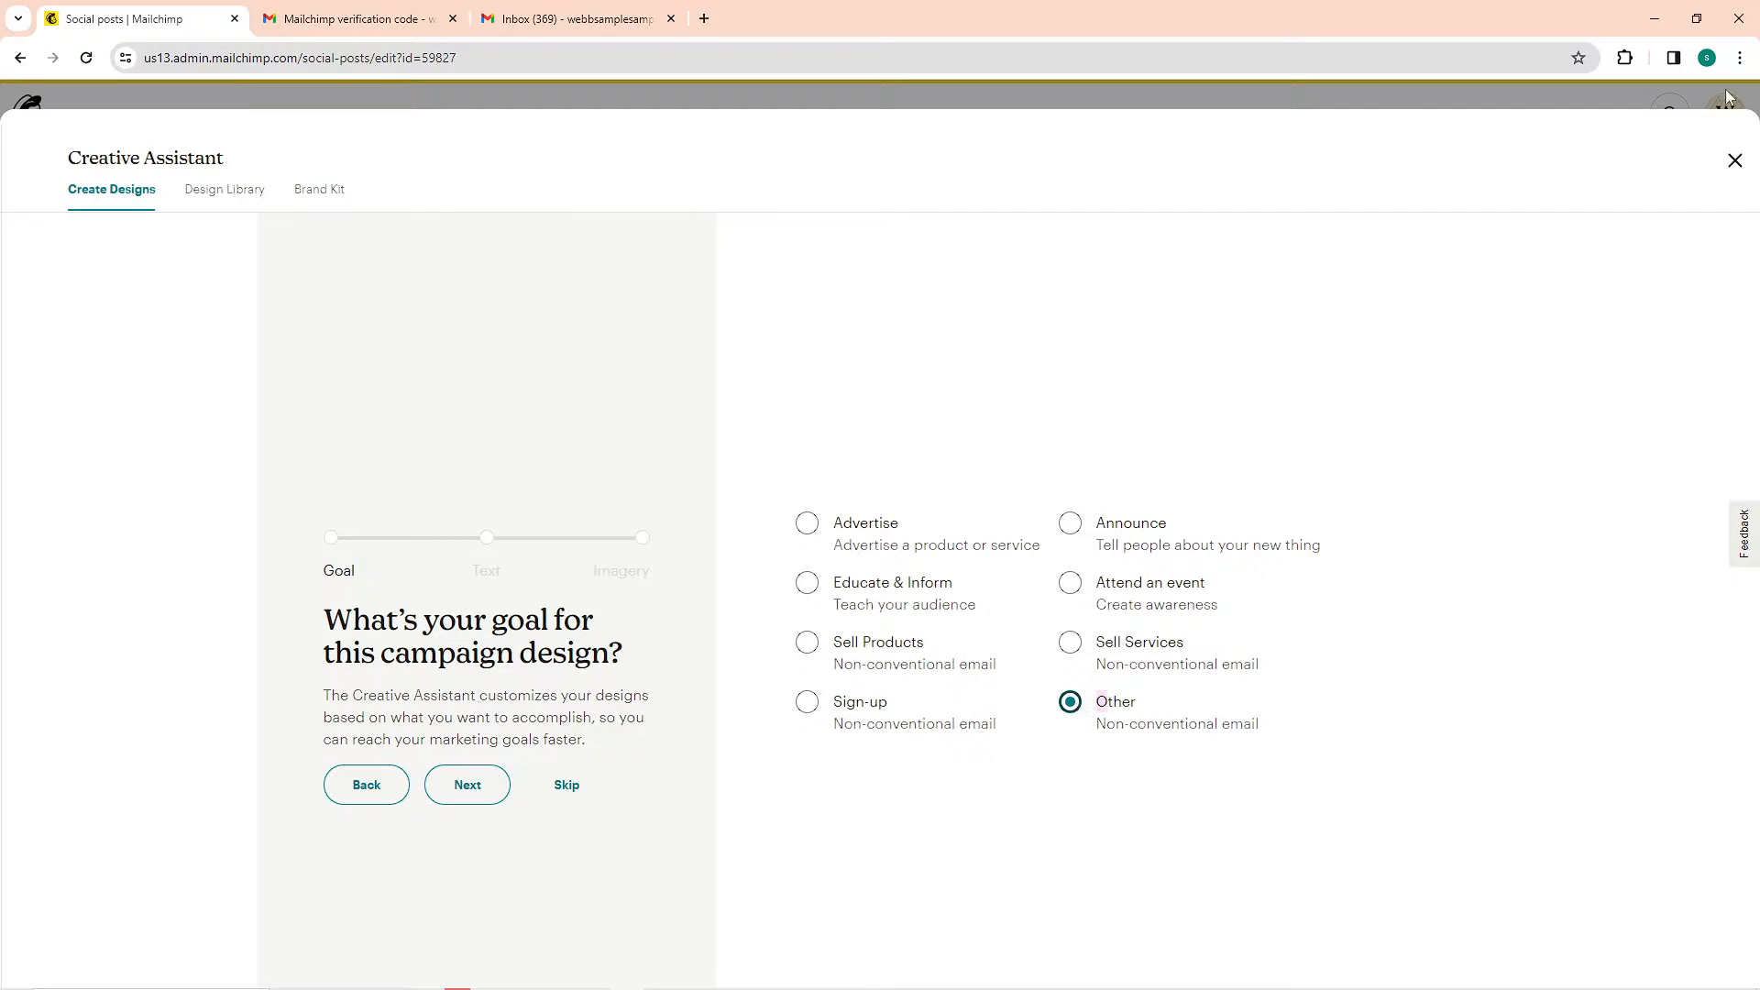
{"action": "left_click", "coordinate": [567, 788]}
Replace the word "bread" with "news" in the design's subheading and proceed to the imagery stage
{"action": "left_click", "coordinate": [951, 498]}
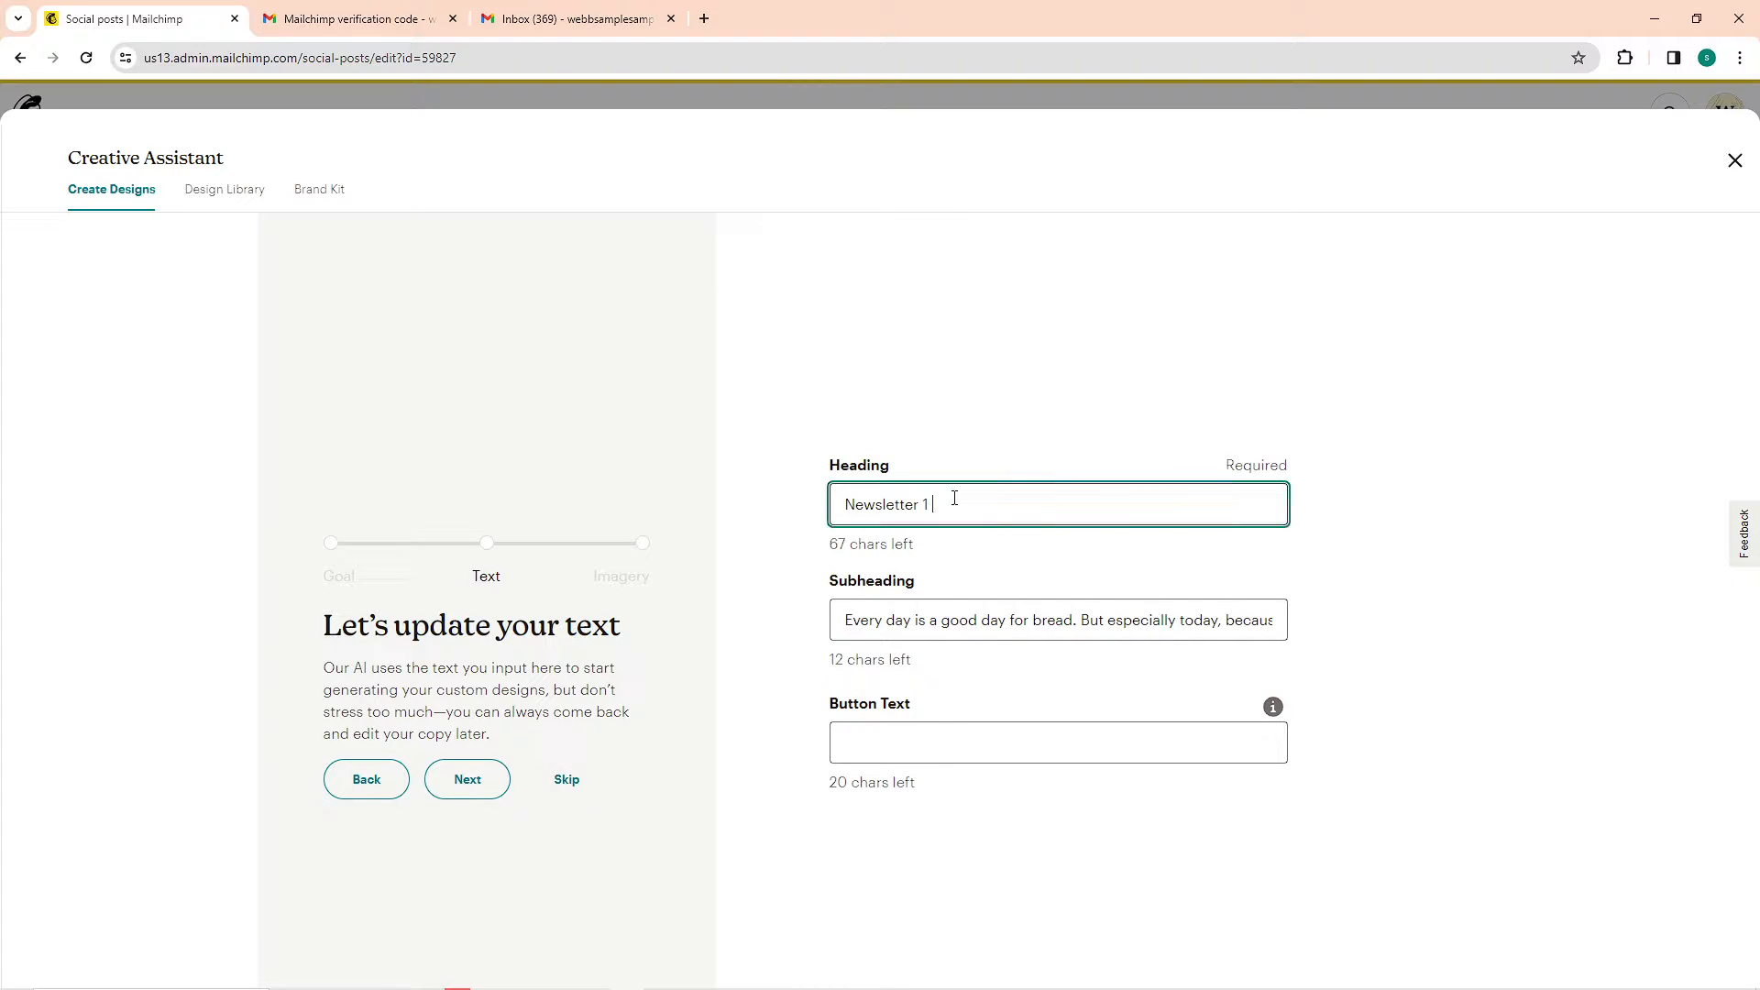
{"action": "left_click", "coordinate": [364, 980]}
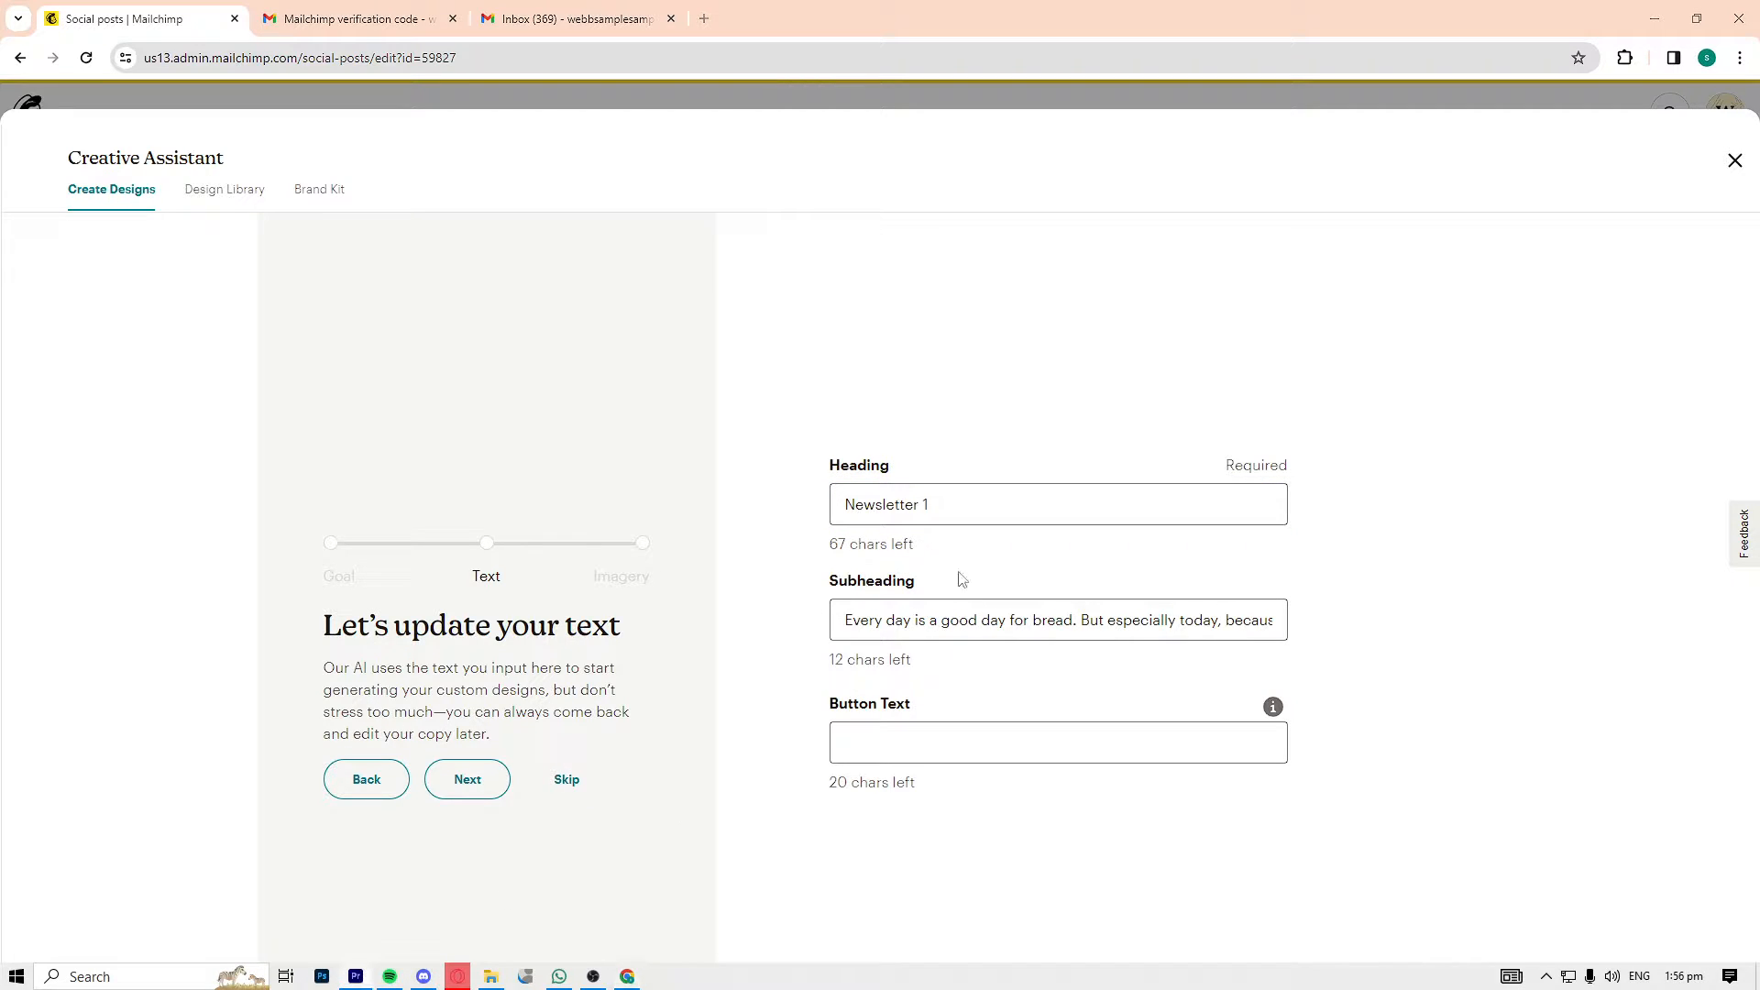
{"action": "left_click", "coordinate": [963, 505]}
{"action": "triple_click", "coordinate": [979, 623]}
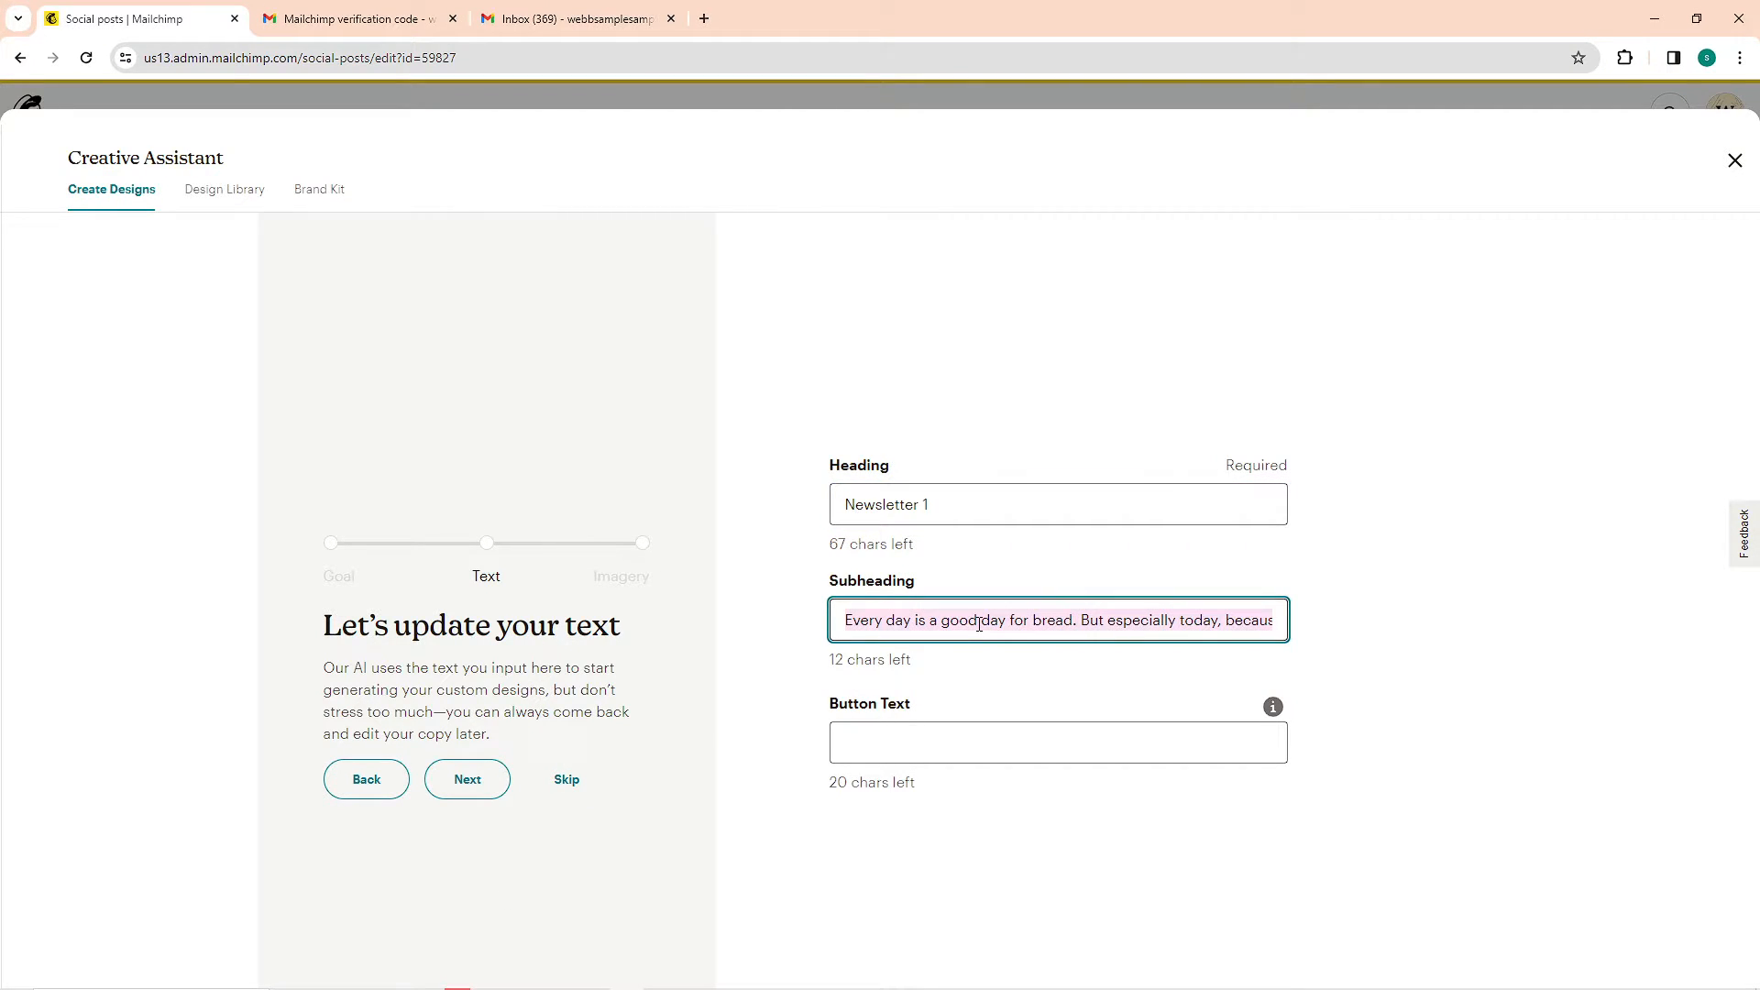
{"action": "left_click", "coordinate": [1042, 622]}
{"action": "double_click", "coordinate": [1042, 622]}
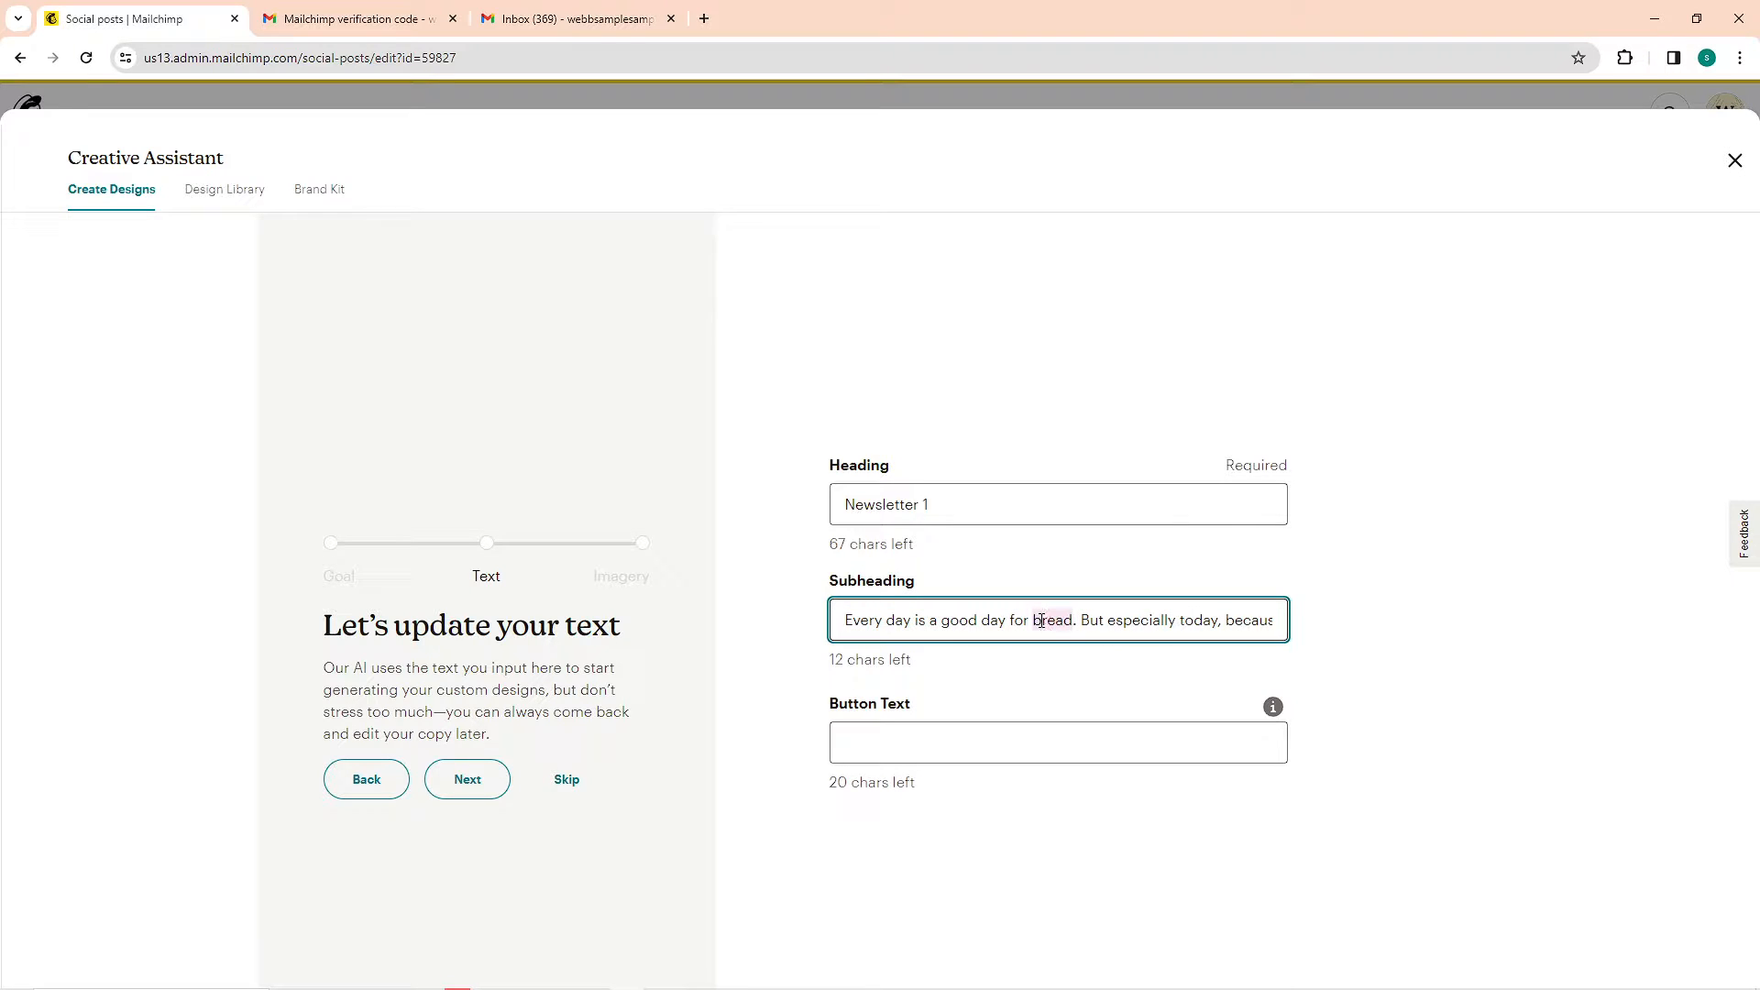
{"action": "type", "text": "news"}
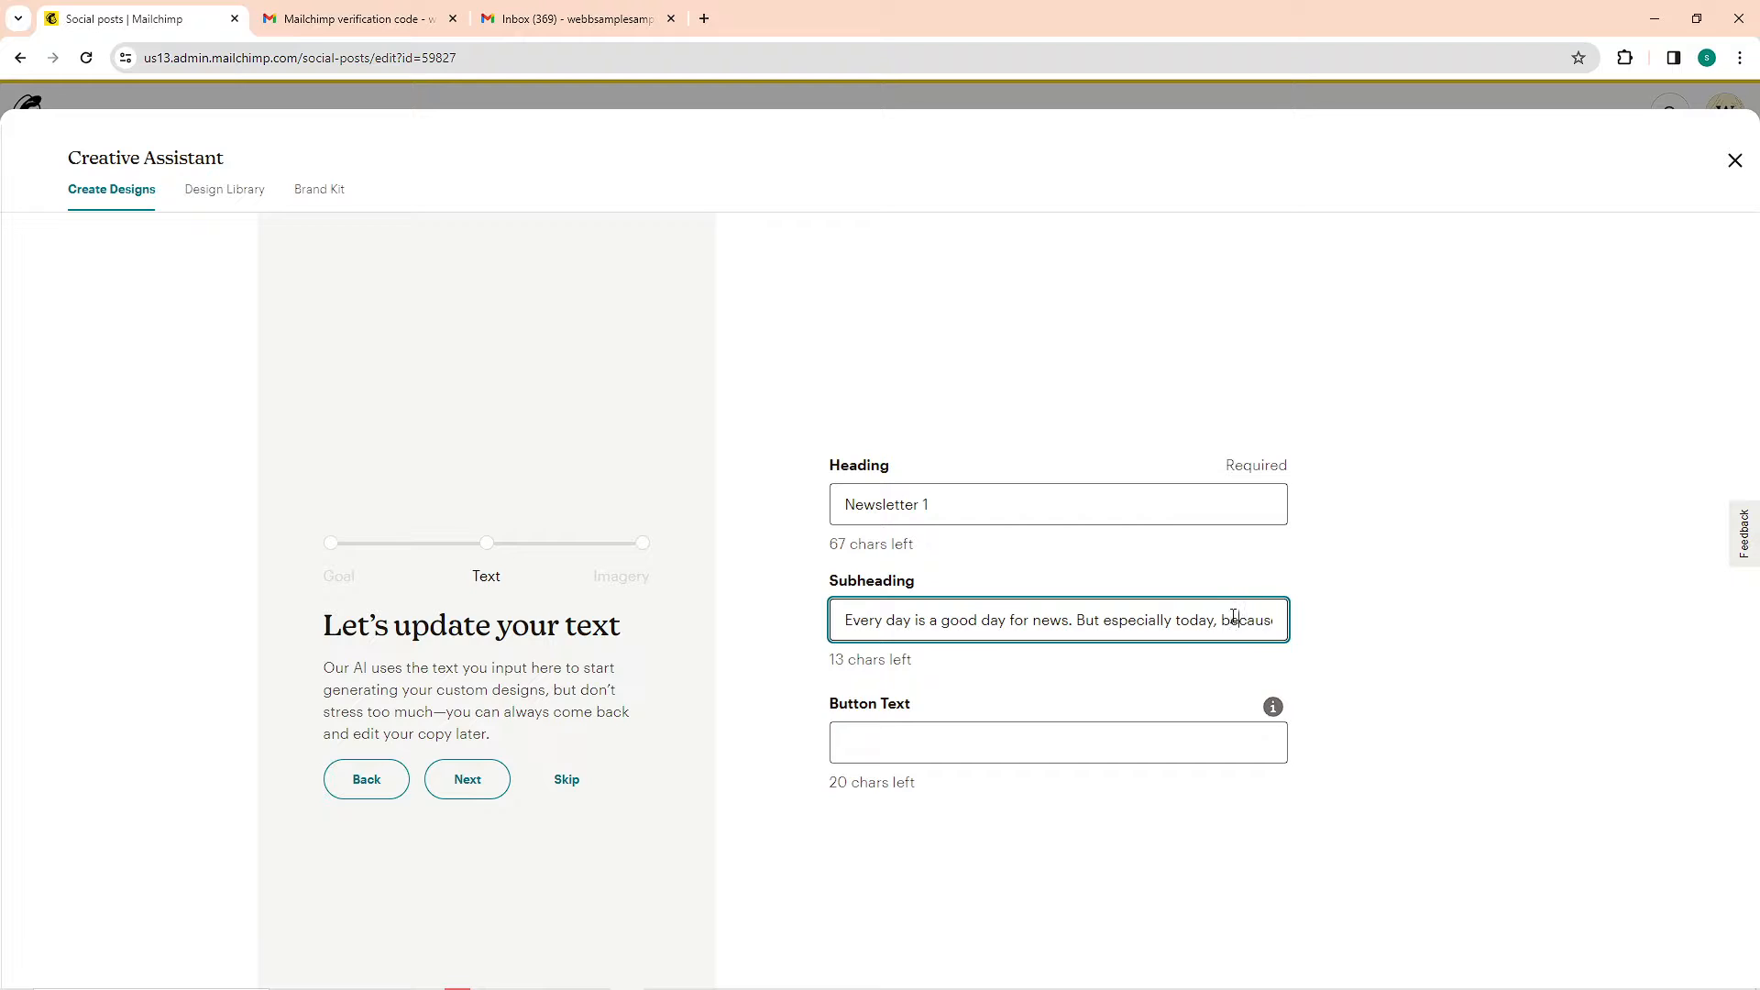
{"action": "key", "text": "Right"}
{"action": "key", "text": "Right"}
{"action": "key", "text": "Right"}
{"action": "key", "text": "Right"}
{"action": "key", "text": "Right"}
{"action": "key", "text": "Right"}
{"action": "key", "text": "Right"}
{"action": "key", "text": "Right"}
{"action": "key", "text": "Right"}
{"action": "key", "text": "Right"}
{"action": "key", "text": "Right"}
{"action": "key", "text": "Right"}
{"action": "key", "text": "Right"}
{"action": "key", "text": "Right"}
{"action": "key", "text": "Right"}
{"action": "key", "text": "Right"}
{"action": "key", "text": "Right"}
{"action": "key", "text": "Right"}
{"action": "key", "text": "Right"}
{"action": "key", "text": "Right"}
{"action": "left_click", "coordinate": [504, 776]}
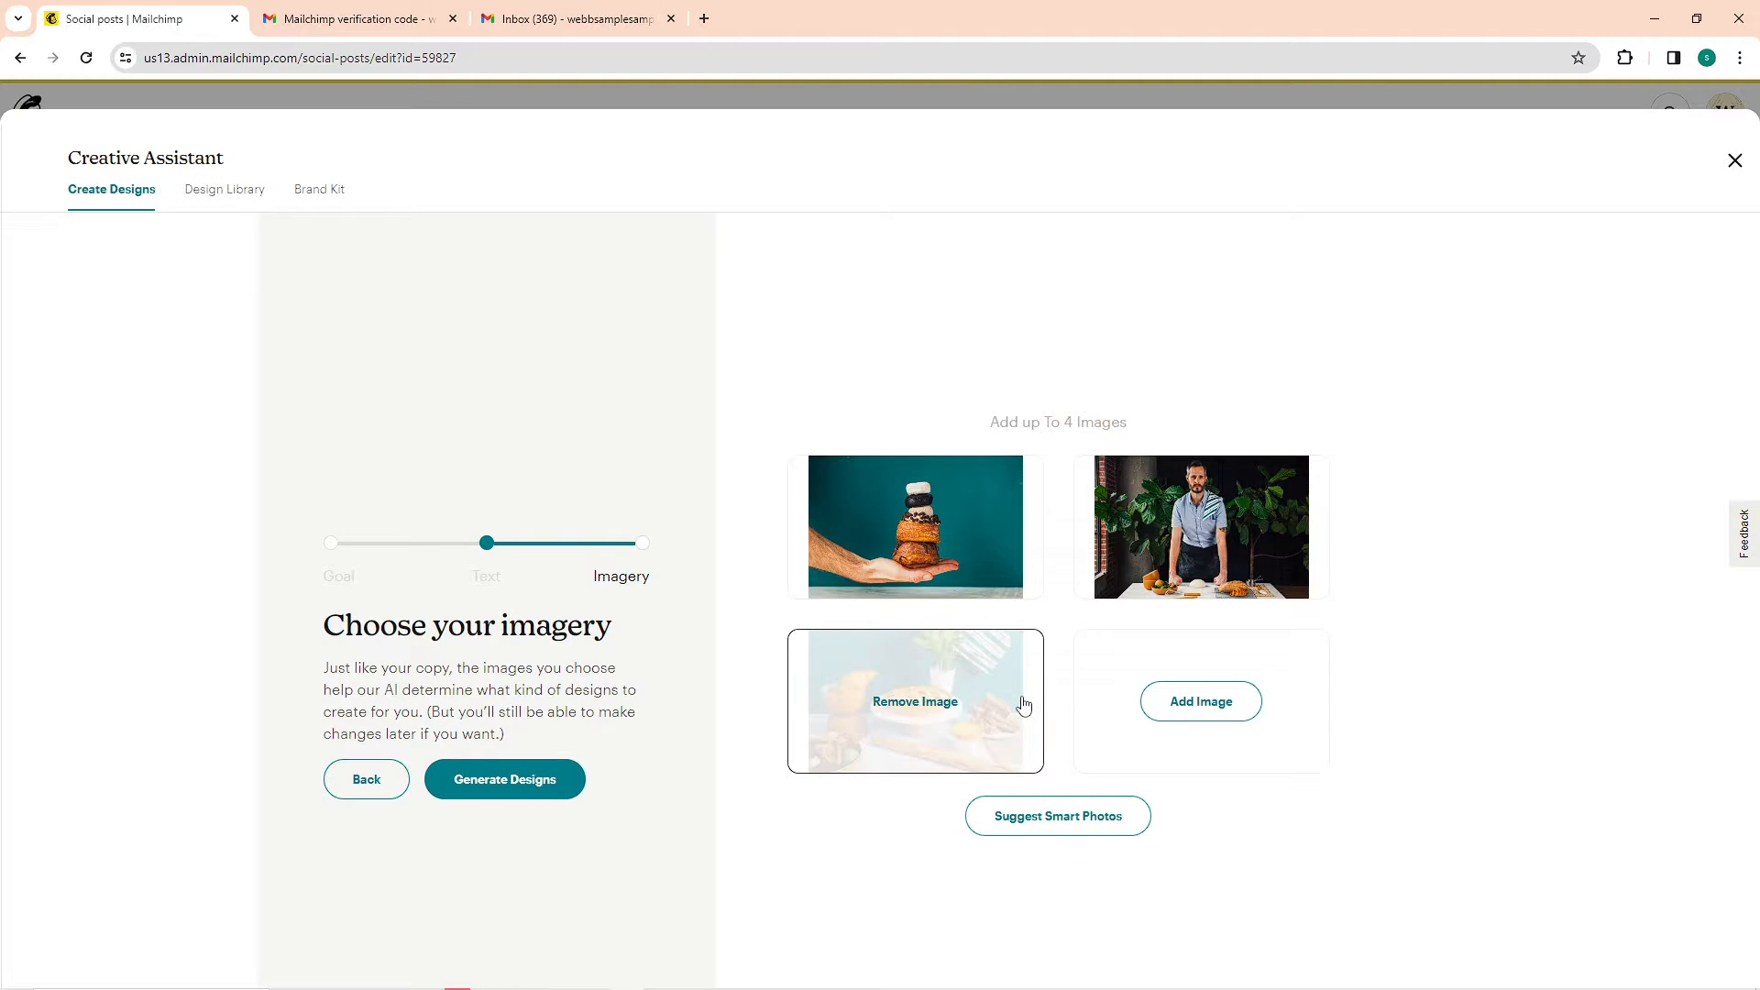
Fill the image slots with suggested smart photos and generate the designs
{"action": "left_click", "coordinate": [1065, 804]}
{"action": "mouse_move", "coordinate": [954, 729]}
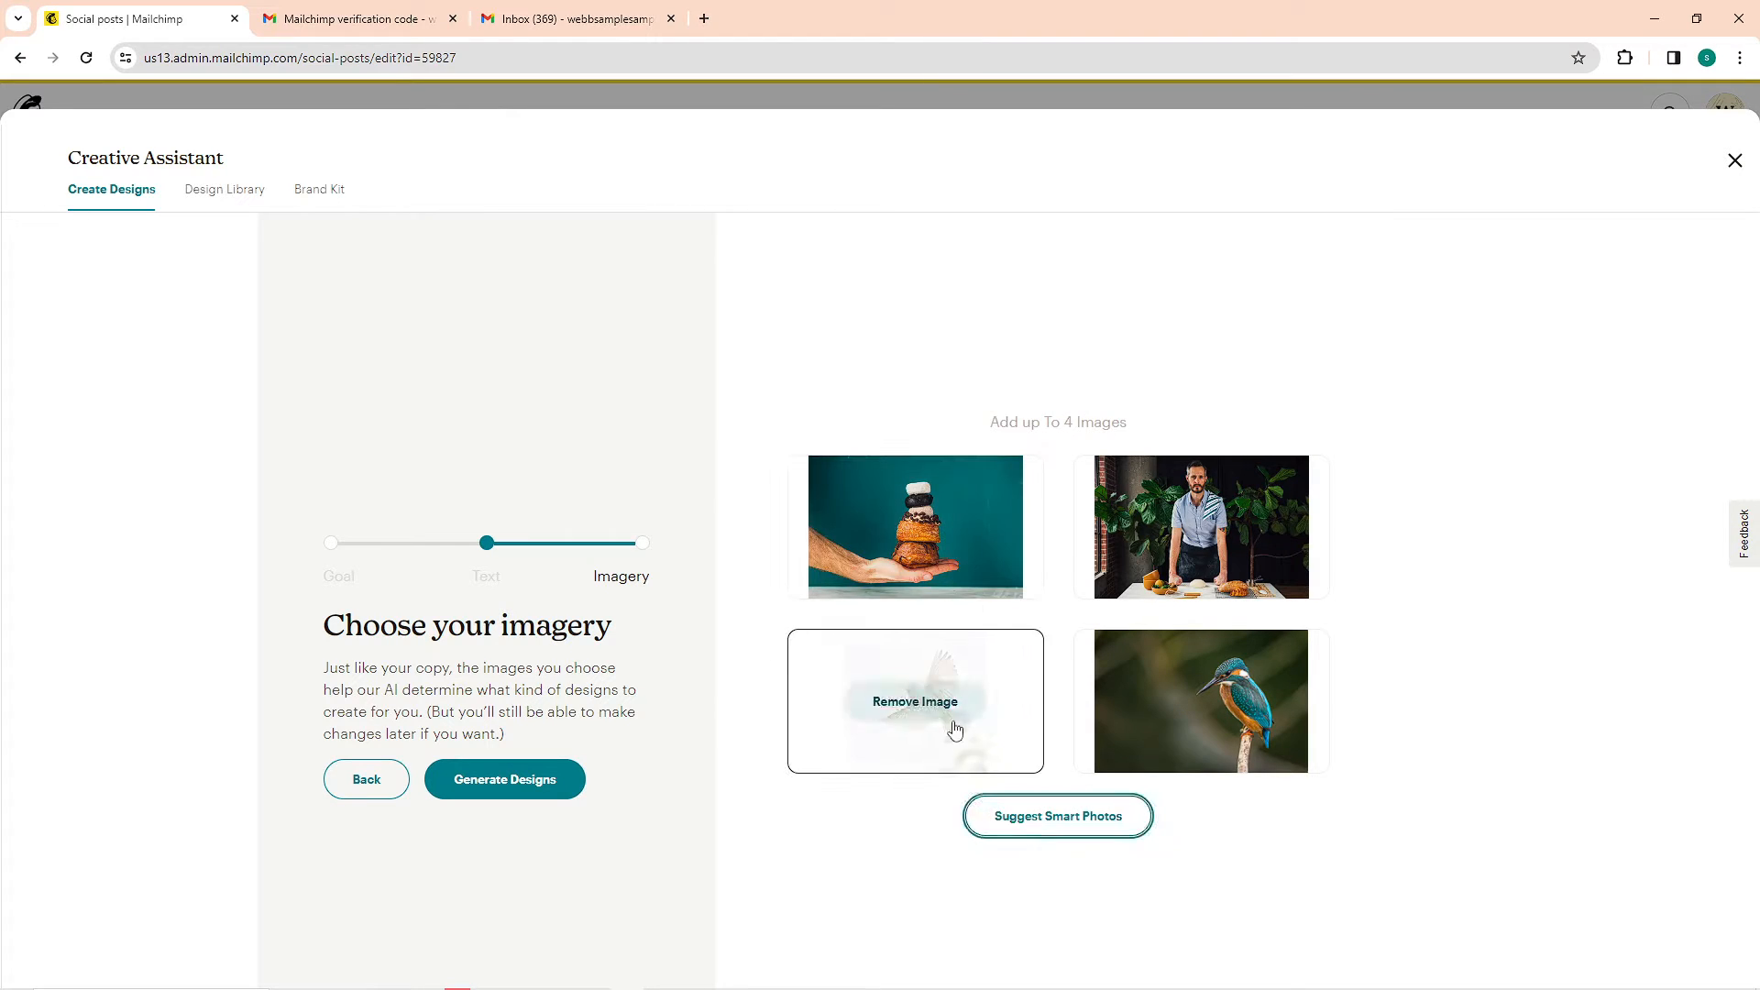
{"action": "left_click", "coordinate": [564, 775]}
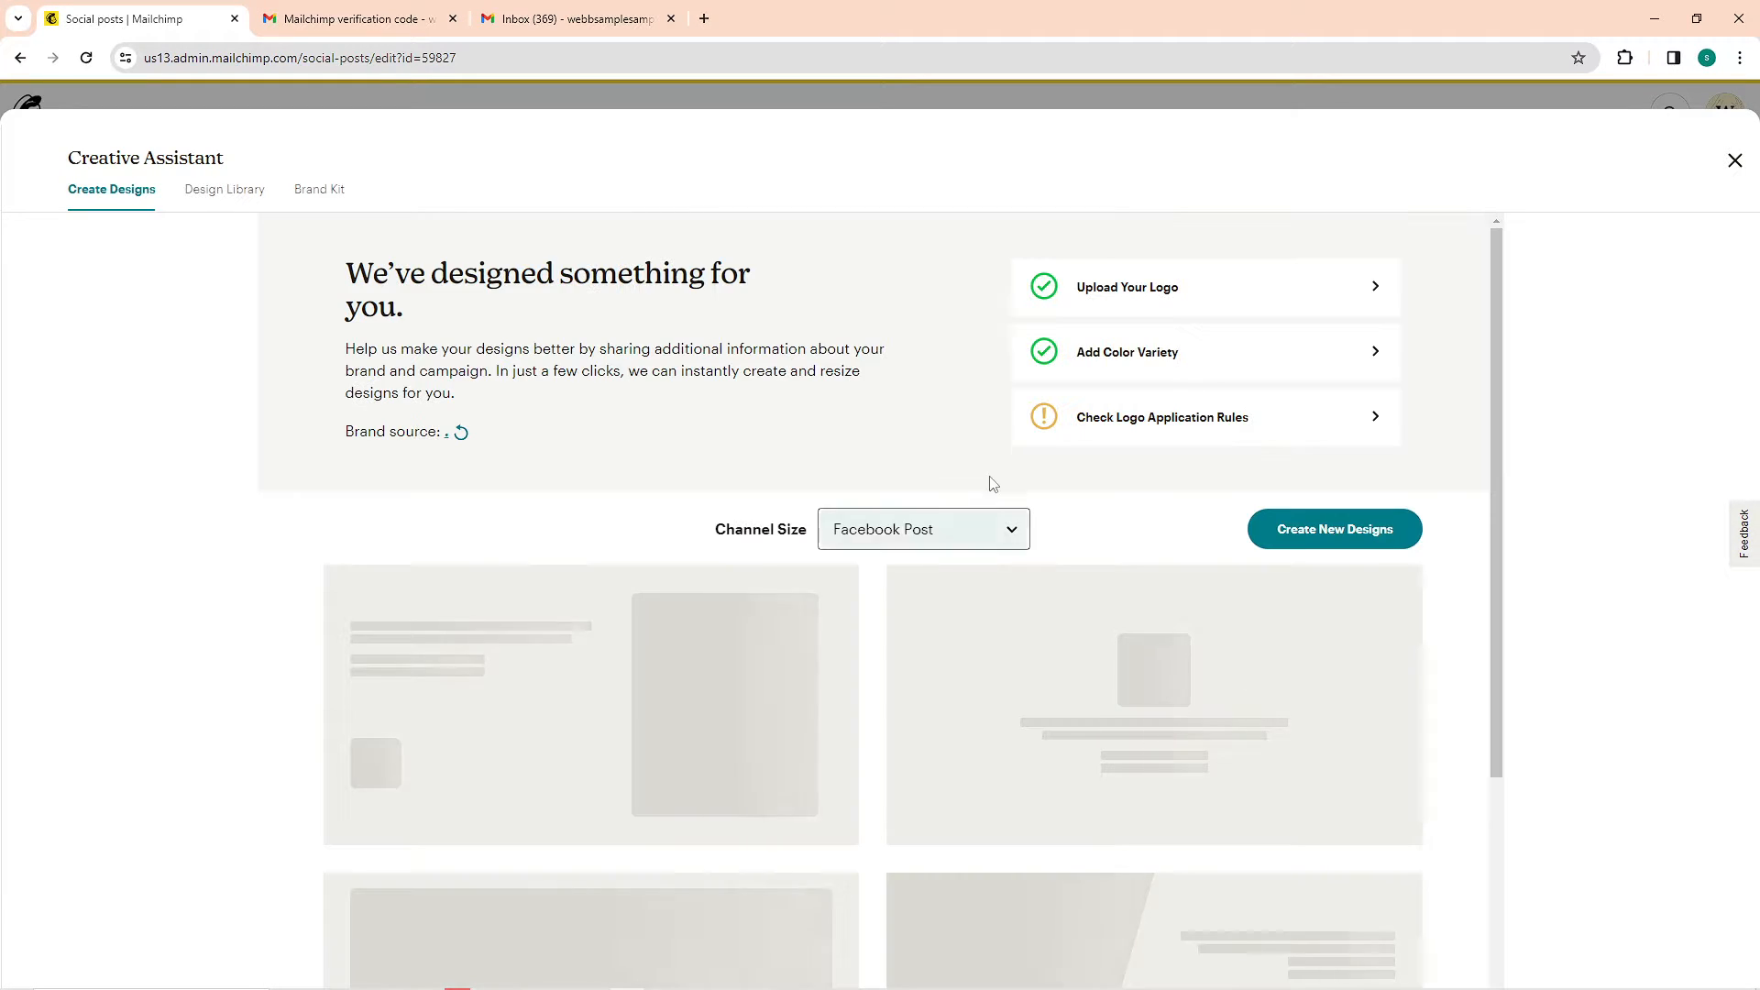
{"action": "mouse_move", "coordinate": [1034, 588]}
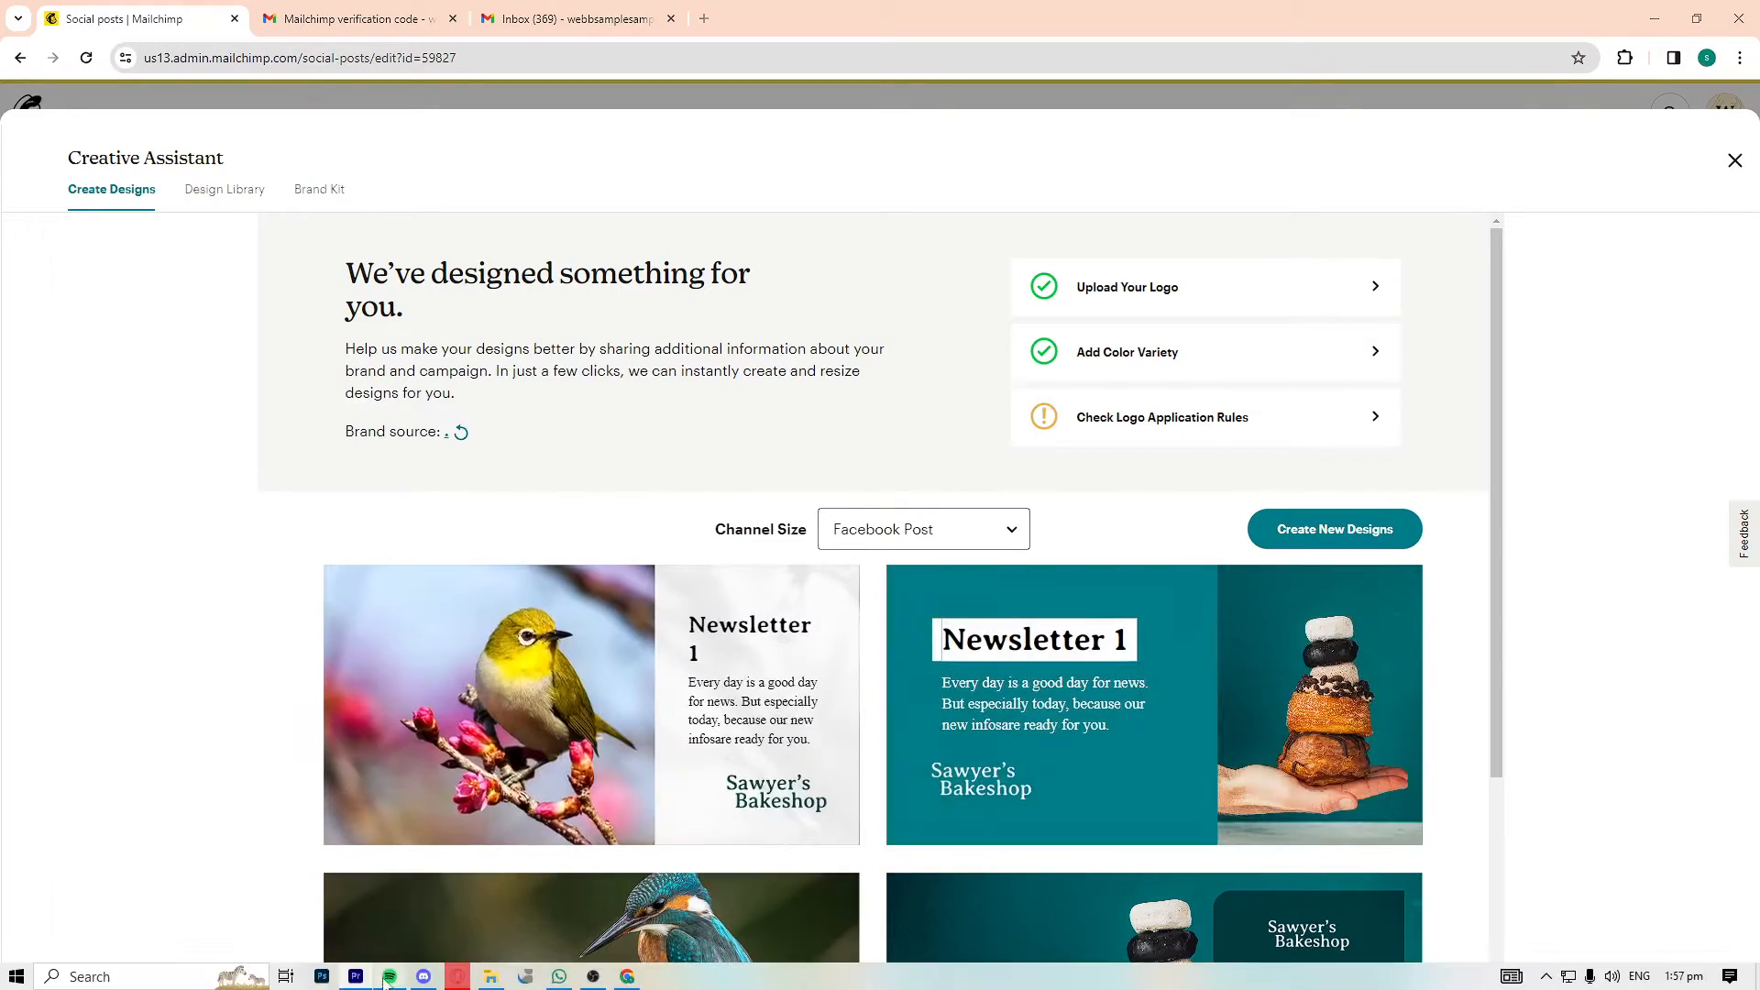
Edit the doughnut-stack design with the dark text panel, pasting the bird newsletter highlights as subheading and "Feathered Friends Newsletter" as heading
{"action": "scroll", "coordinate": [1445, 662], "scroll_direction": "down", "scroll_amount": 4}
{"action": "scroll", "coordinate": [1461, 676], "scroll_direction": "up", "scroll_amount": 4}
{"action": "scroll", "coordinate": [1375, 624], "scroll_direction": "down", "scroll_amount": 2}
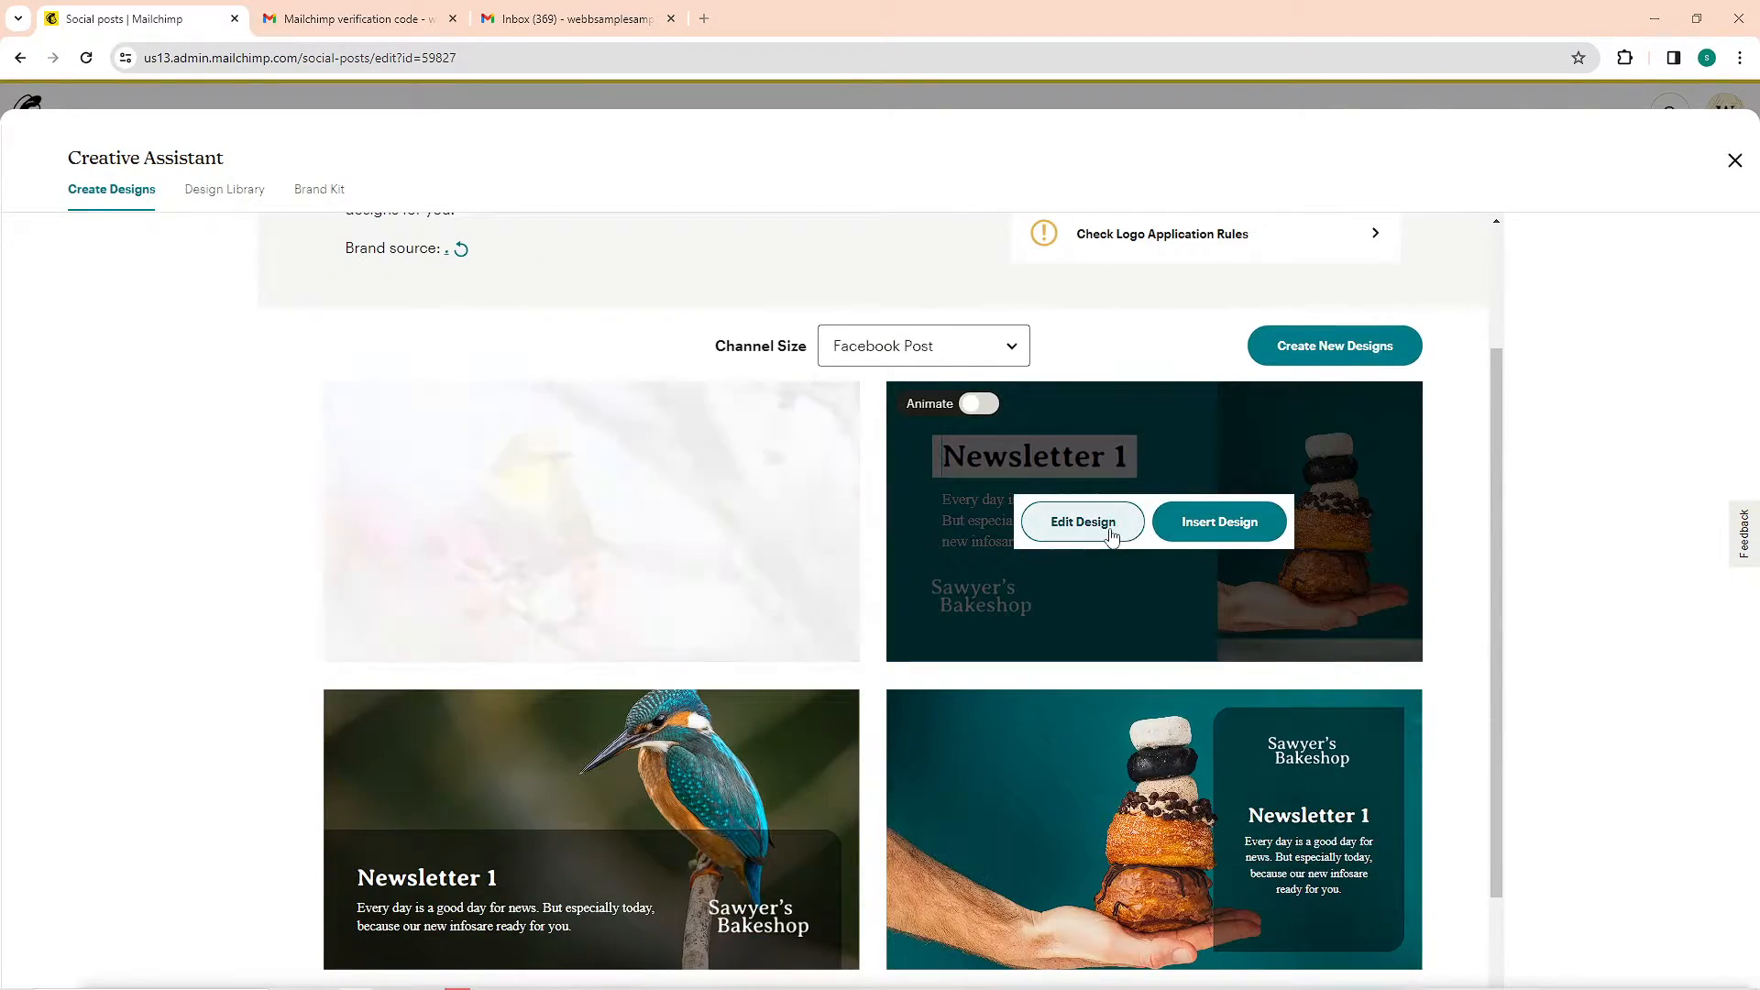
{"action": "left_click", "coordinate": [1119, 523]}
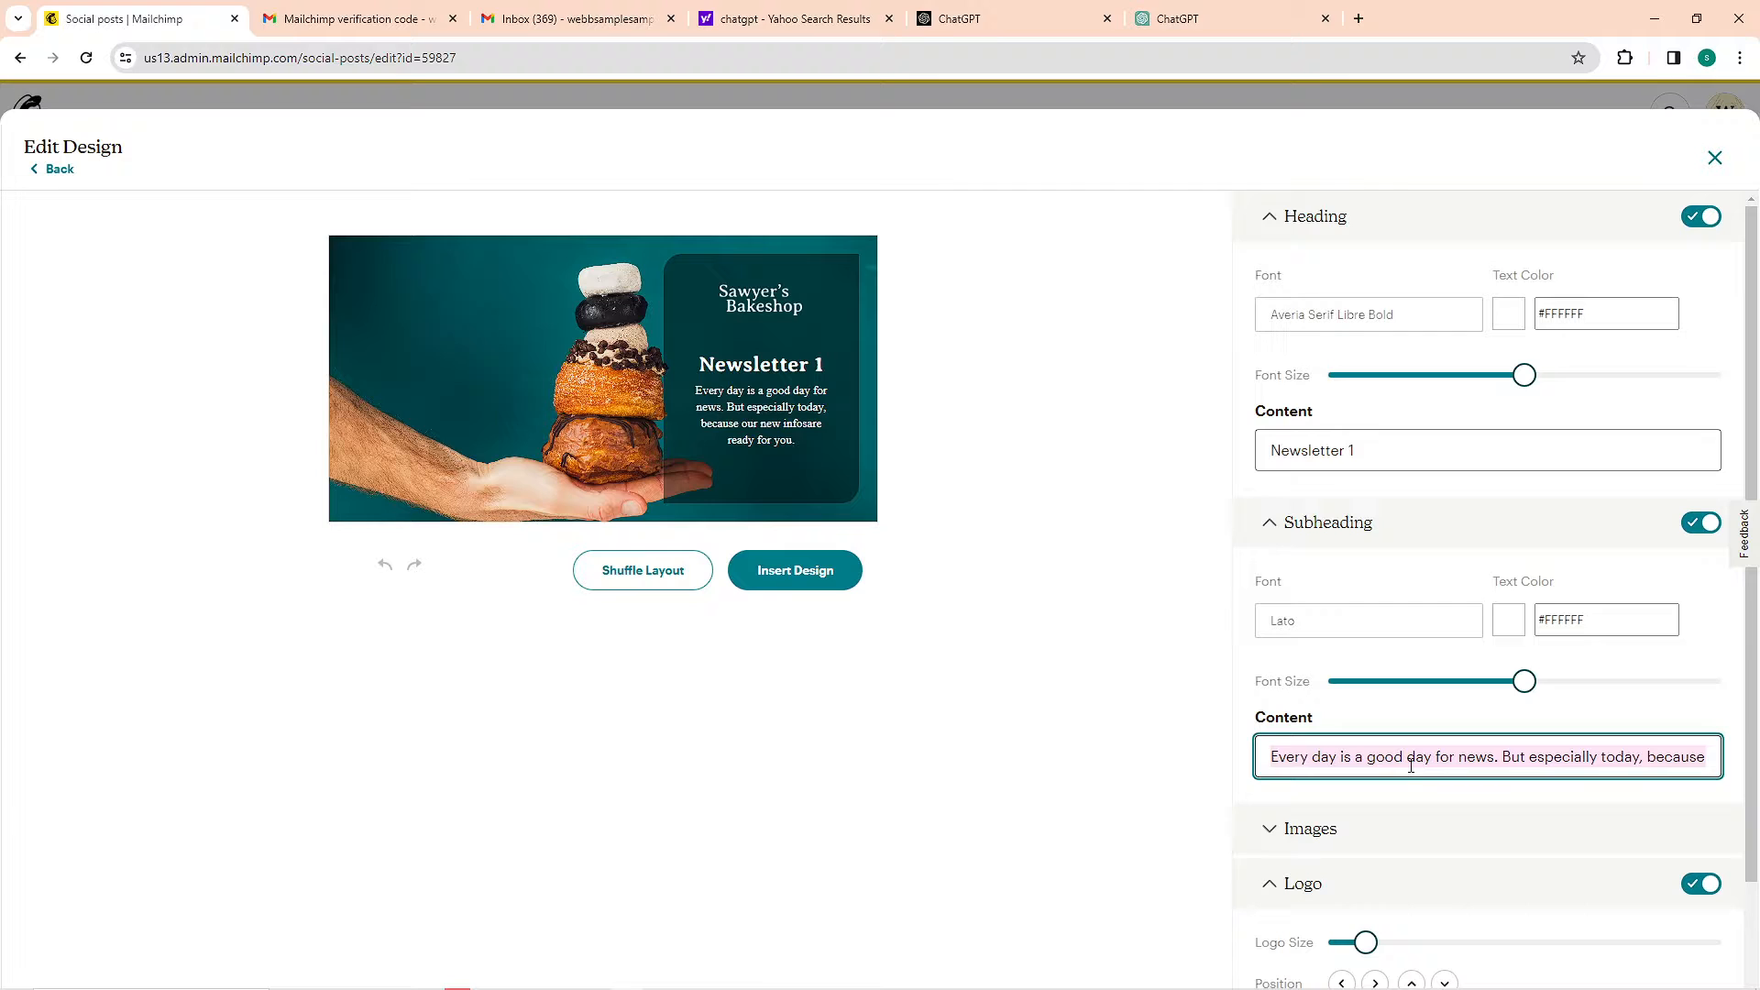
{"action": "key", "text": "ctrl+v"}
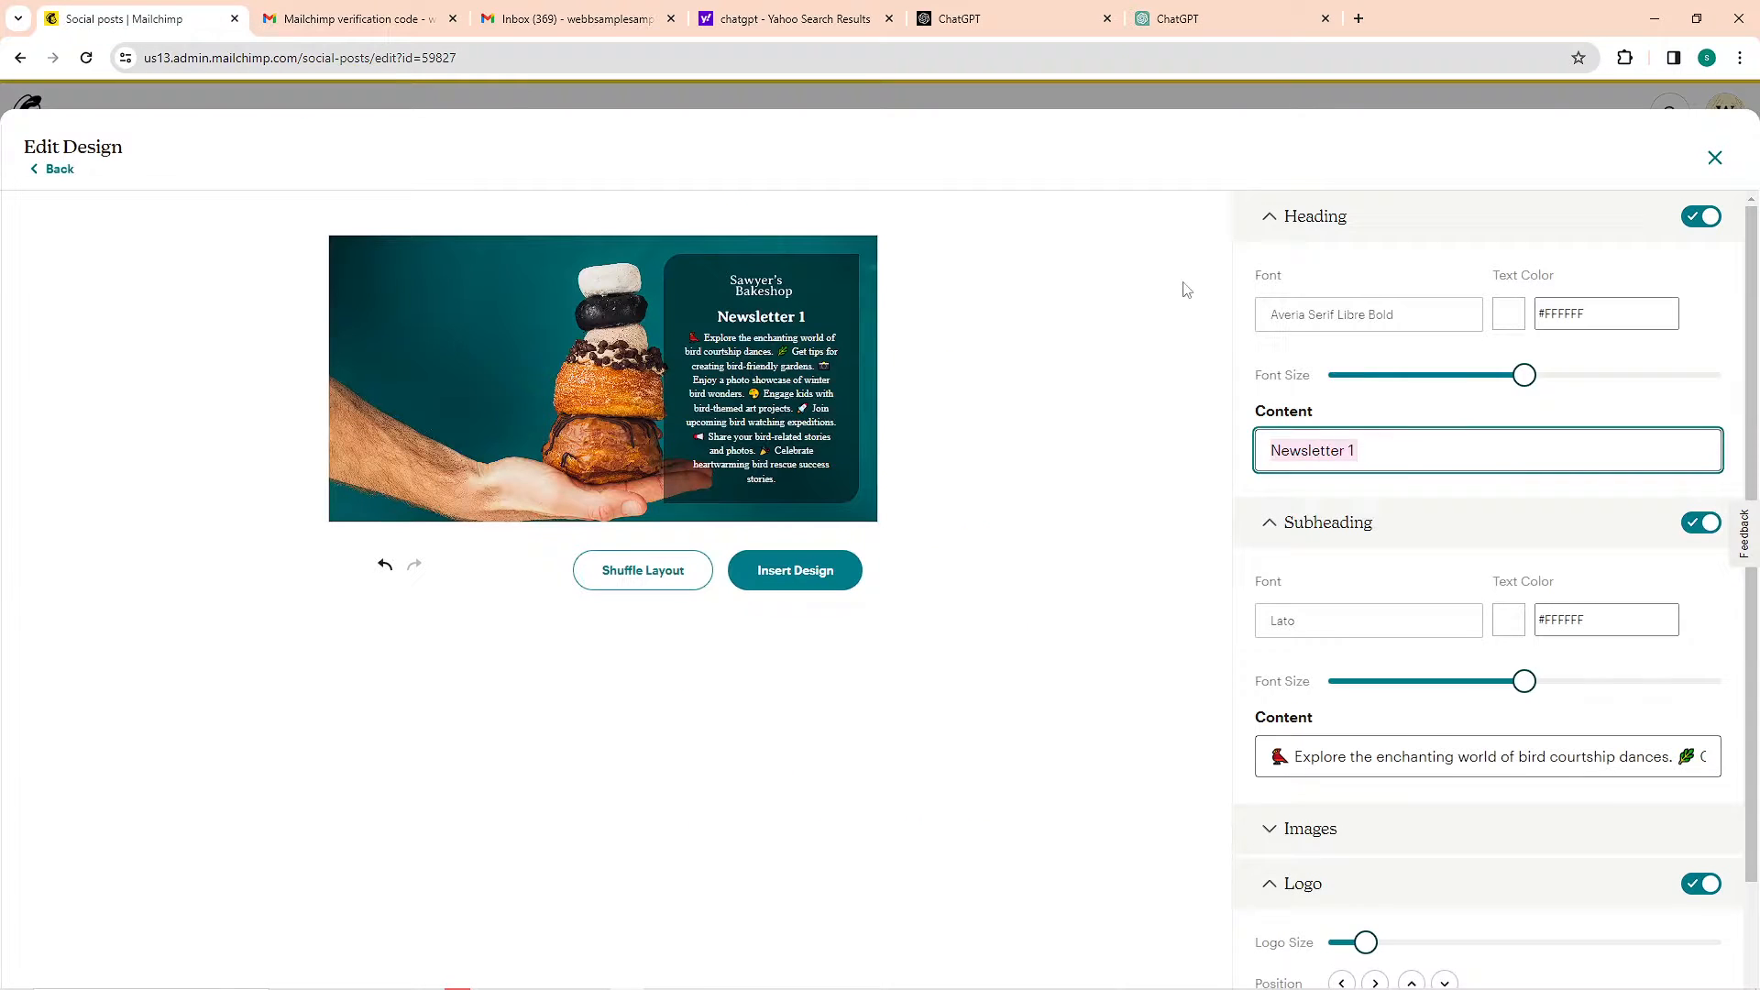
{"action": "type", "text": "Feathered Friends Newsletter"}
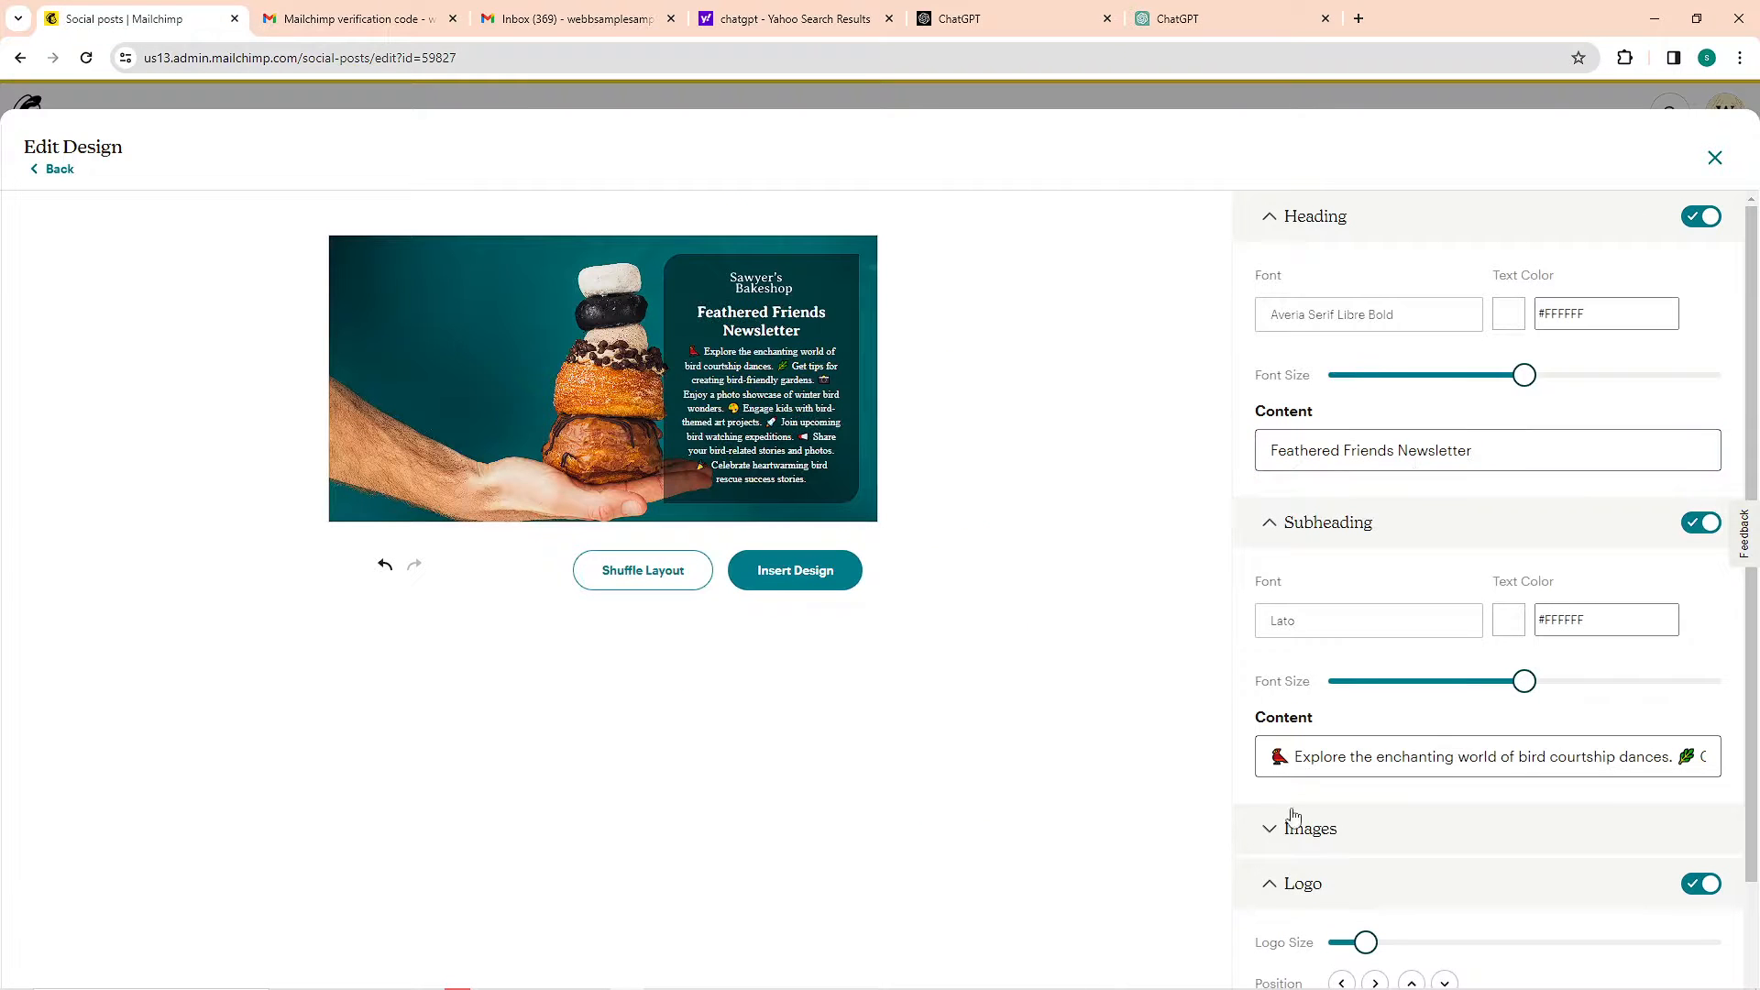
Remove the emojis from the subheading and delete everything after "Enjoy a photo showcase of winter bird wonders."
{"action": "left_click", "coordinate": [1293, 761]}
{"action": "key", "text": "BackSpace"}
{"action": "left_click_drag", "start_coordinate": [1658, 757], "coordinate": [1724, 758]}
{"action": "left_click_drag", "start_coordinate": [1604, 758], "coordinate": [1723, 757]}
{"action": "key", "text": "BackSpace"}
{"action": "key", "text": "BackSpace"}
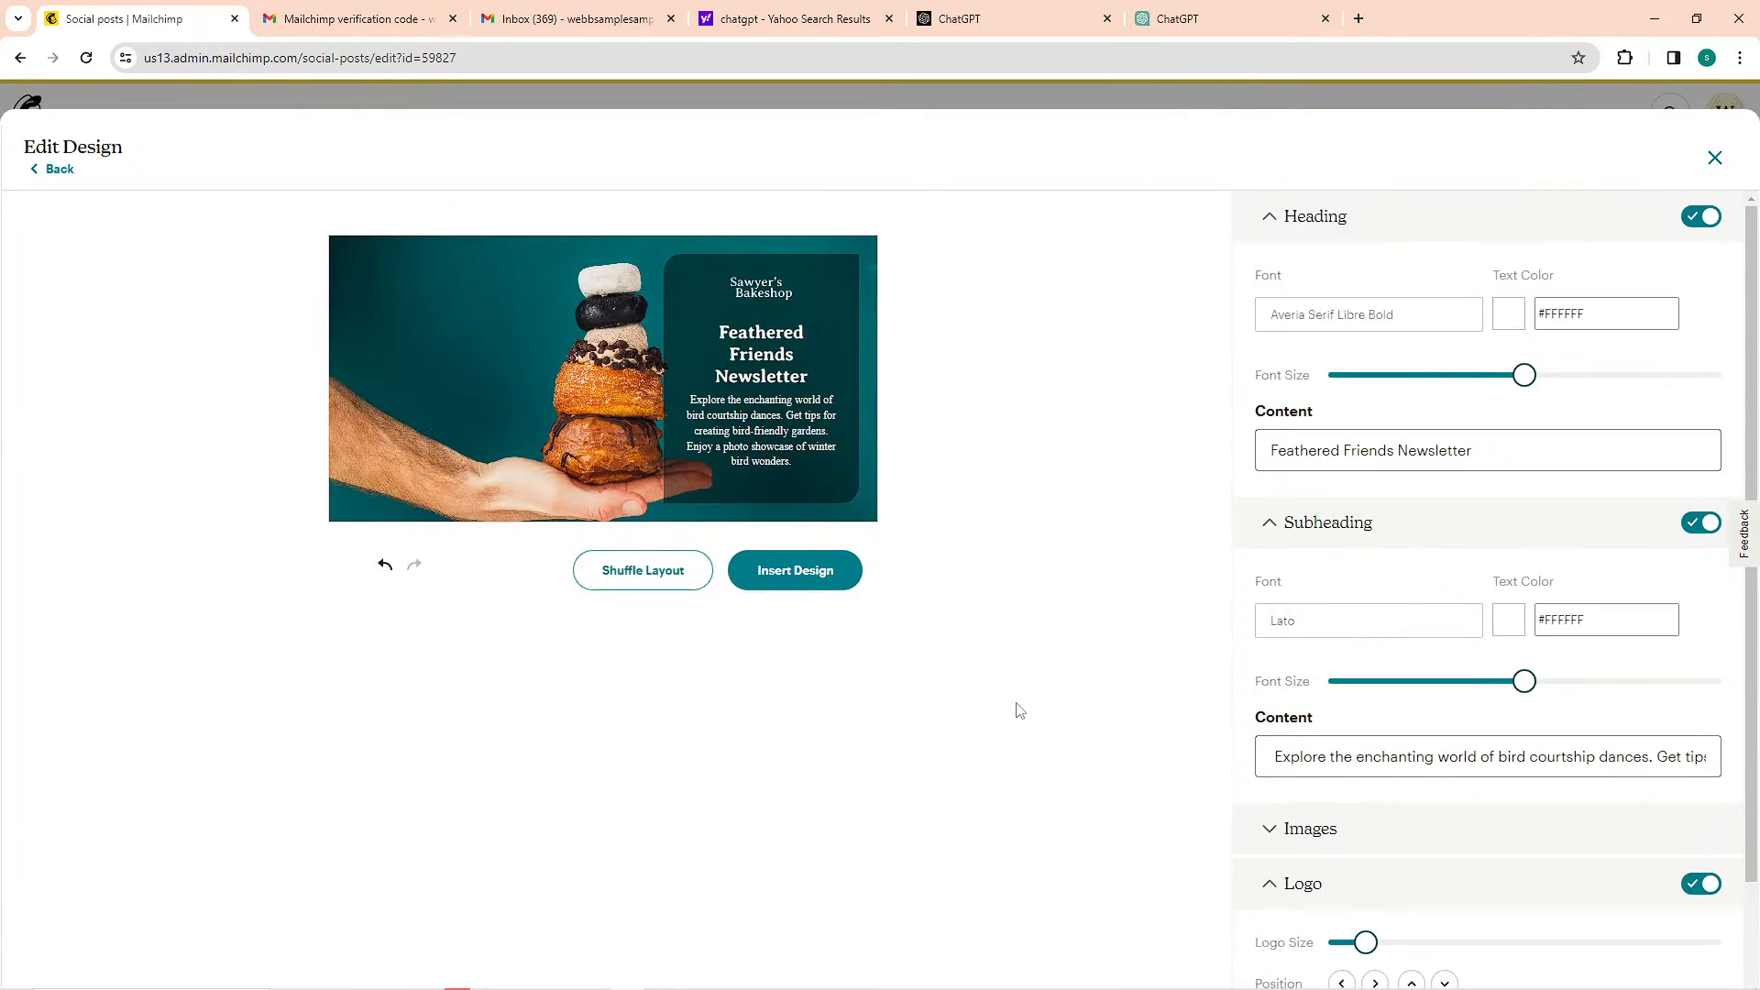
Review the heading, font and logo settings, and insert the finished design into the social post
{"action": "left_click", "coordinate": [1402, 450]}
{"action": "left_click", "coordinate": [1394, 321]}
{"action": "scroll", "coordinate": [1466, 458], "scroll_direction": "down", "scroll_amount": 2}
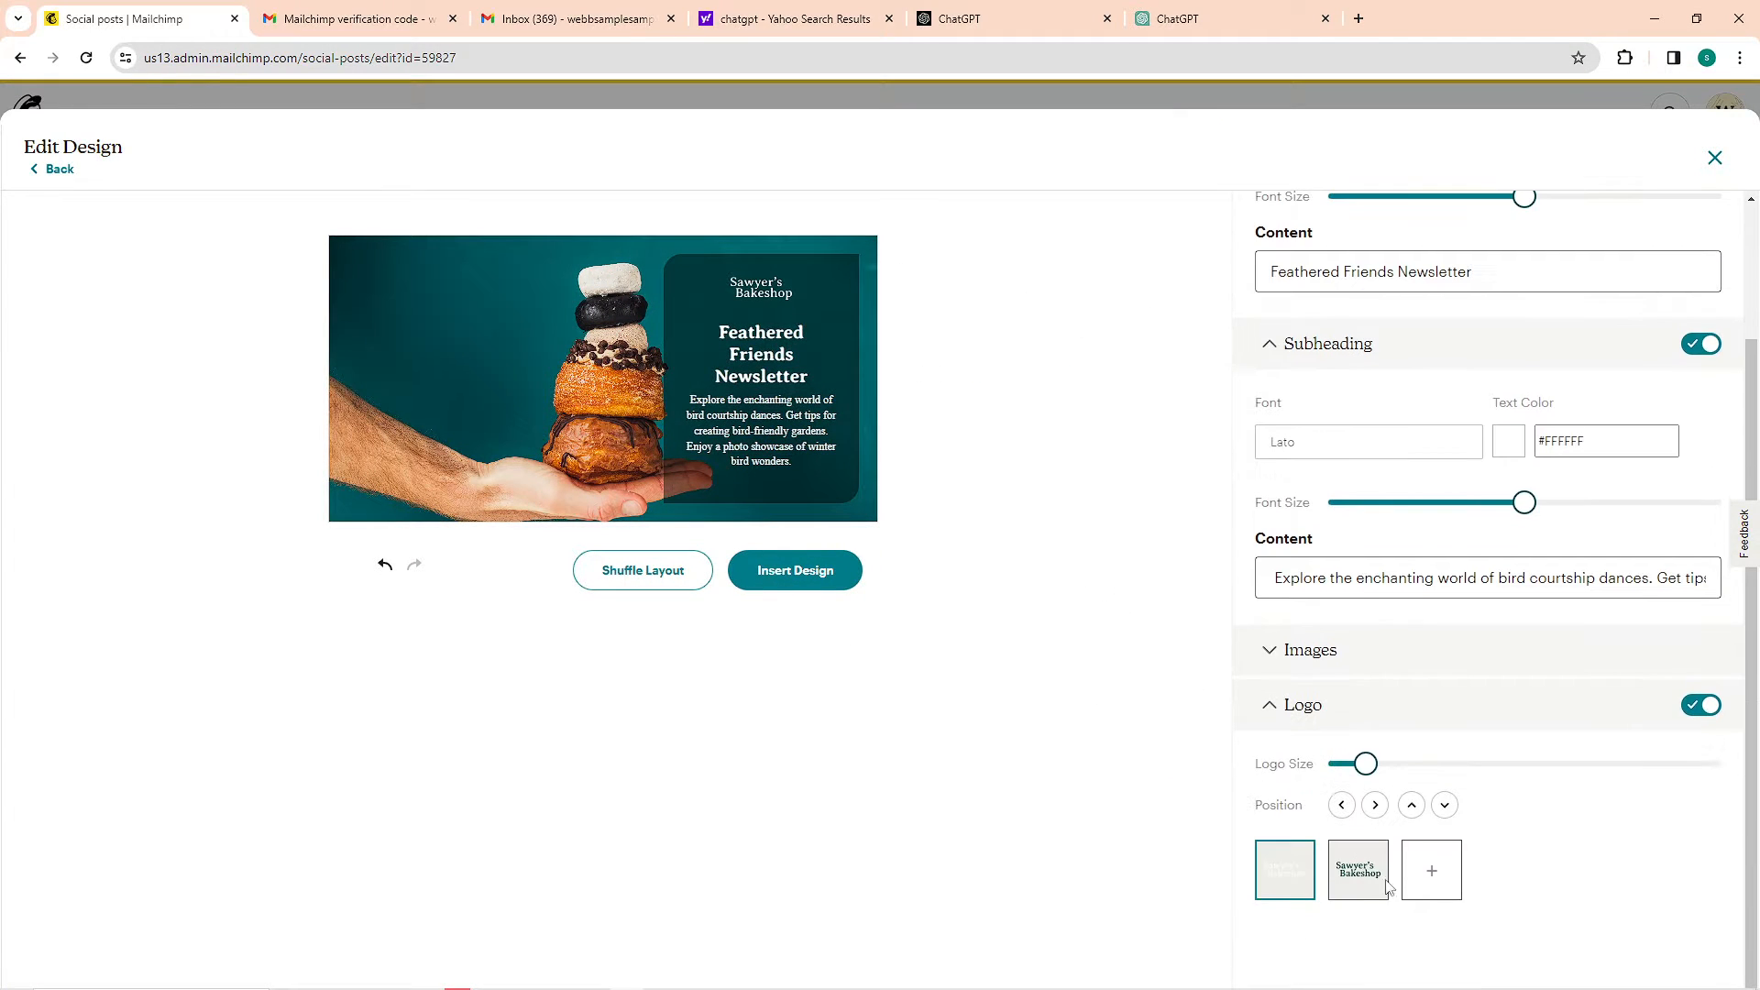
{"action": "left_click", "coordinate": [768, 571]}
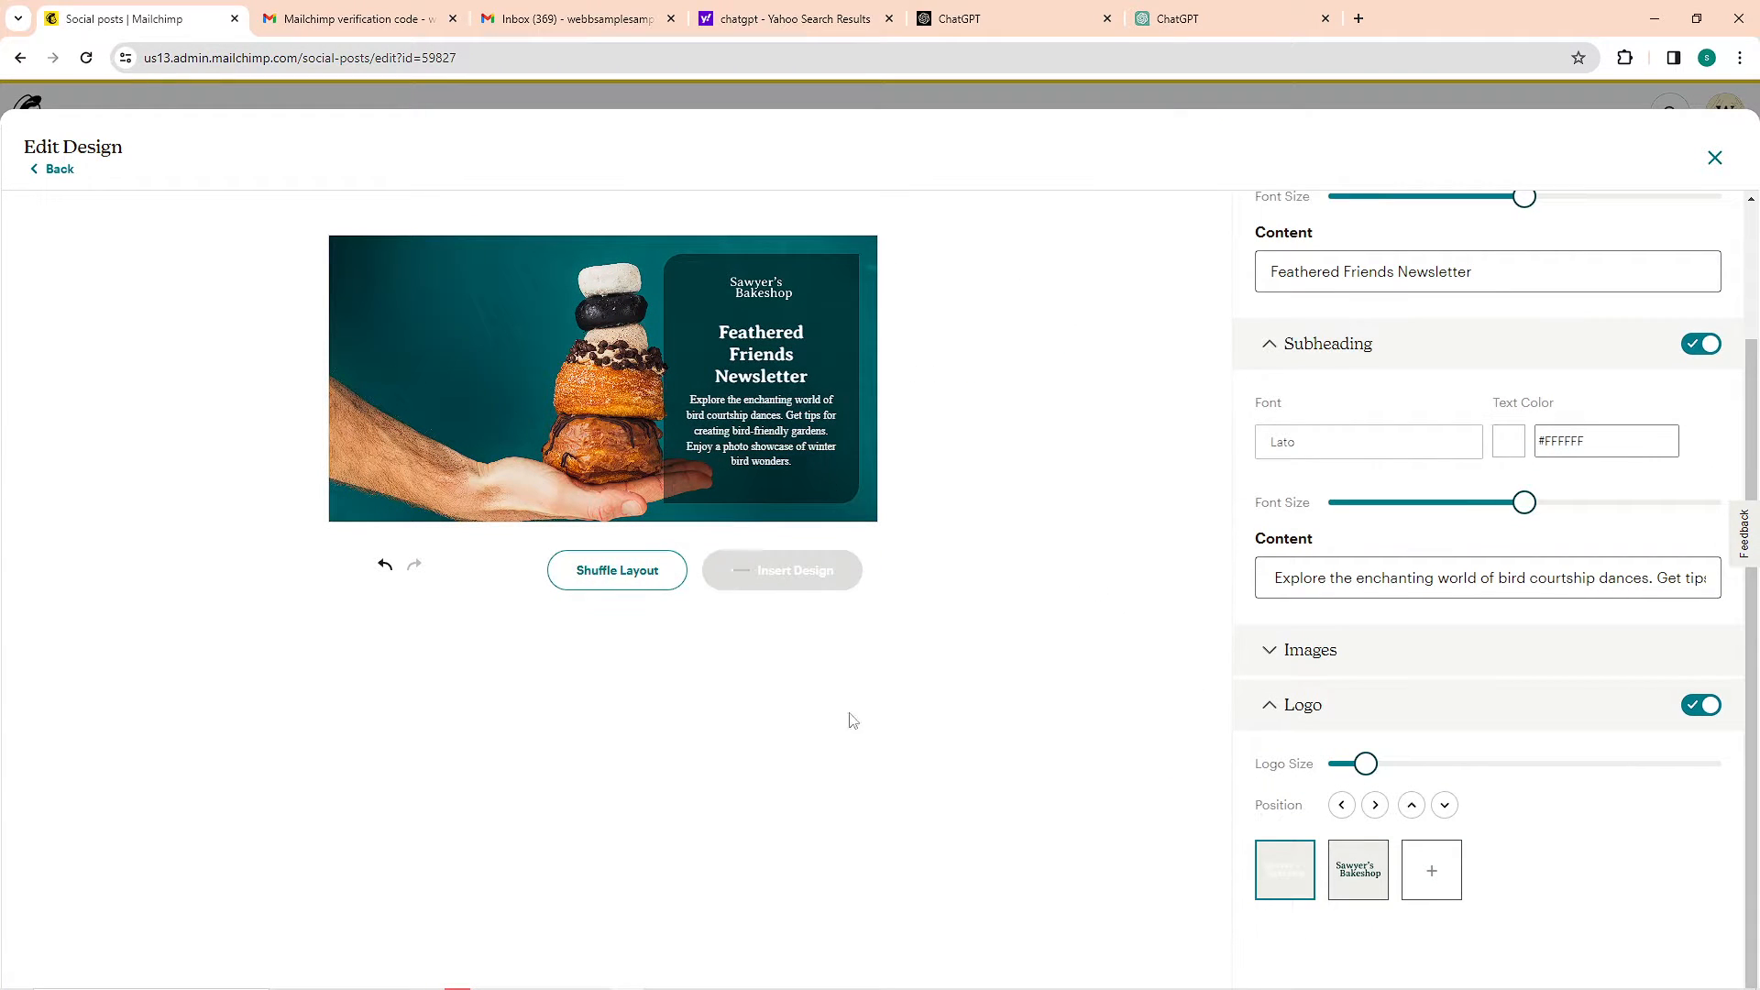
{"action": "mouse_move", "coordinate": [366, 983]}
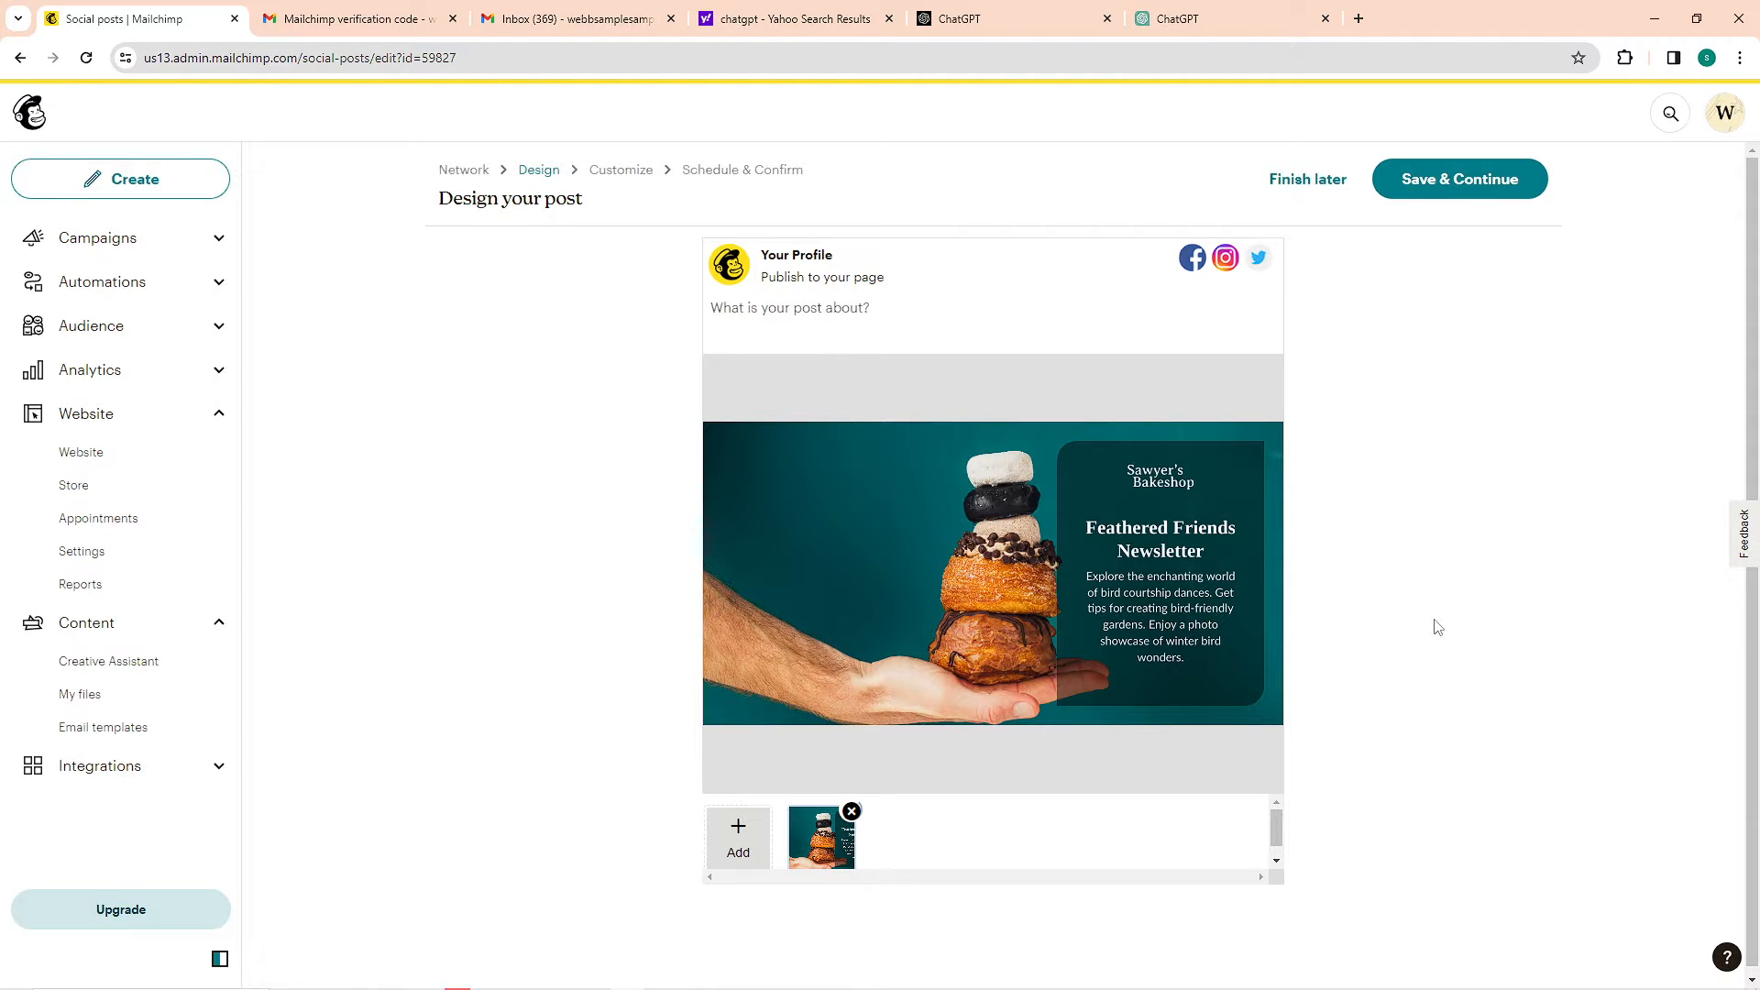
Enter "Feathered Friends Newsletter" as the post text, save it and continue to the customize stage
{"action": "left_click", "coordinate": [1017, 294]}
{"action": "type", "text": "Feathered Friends Newsletter"}
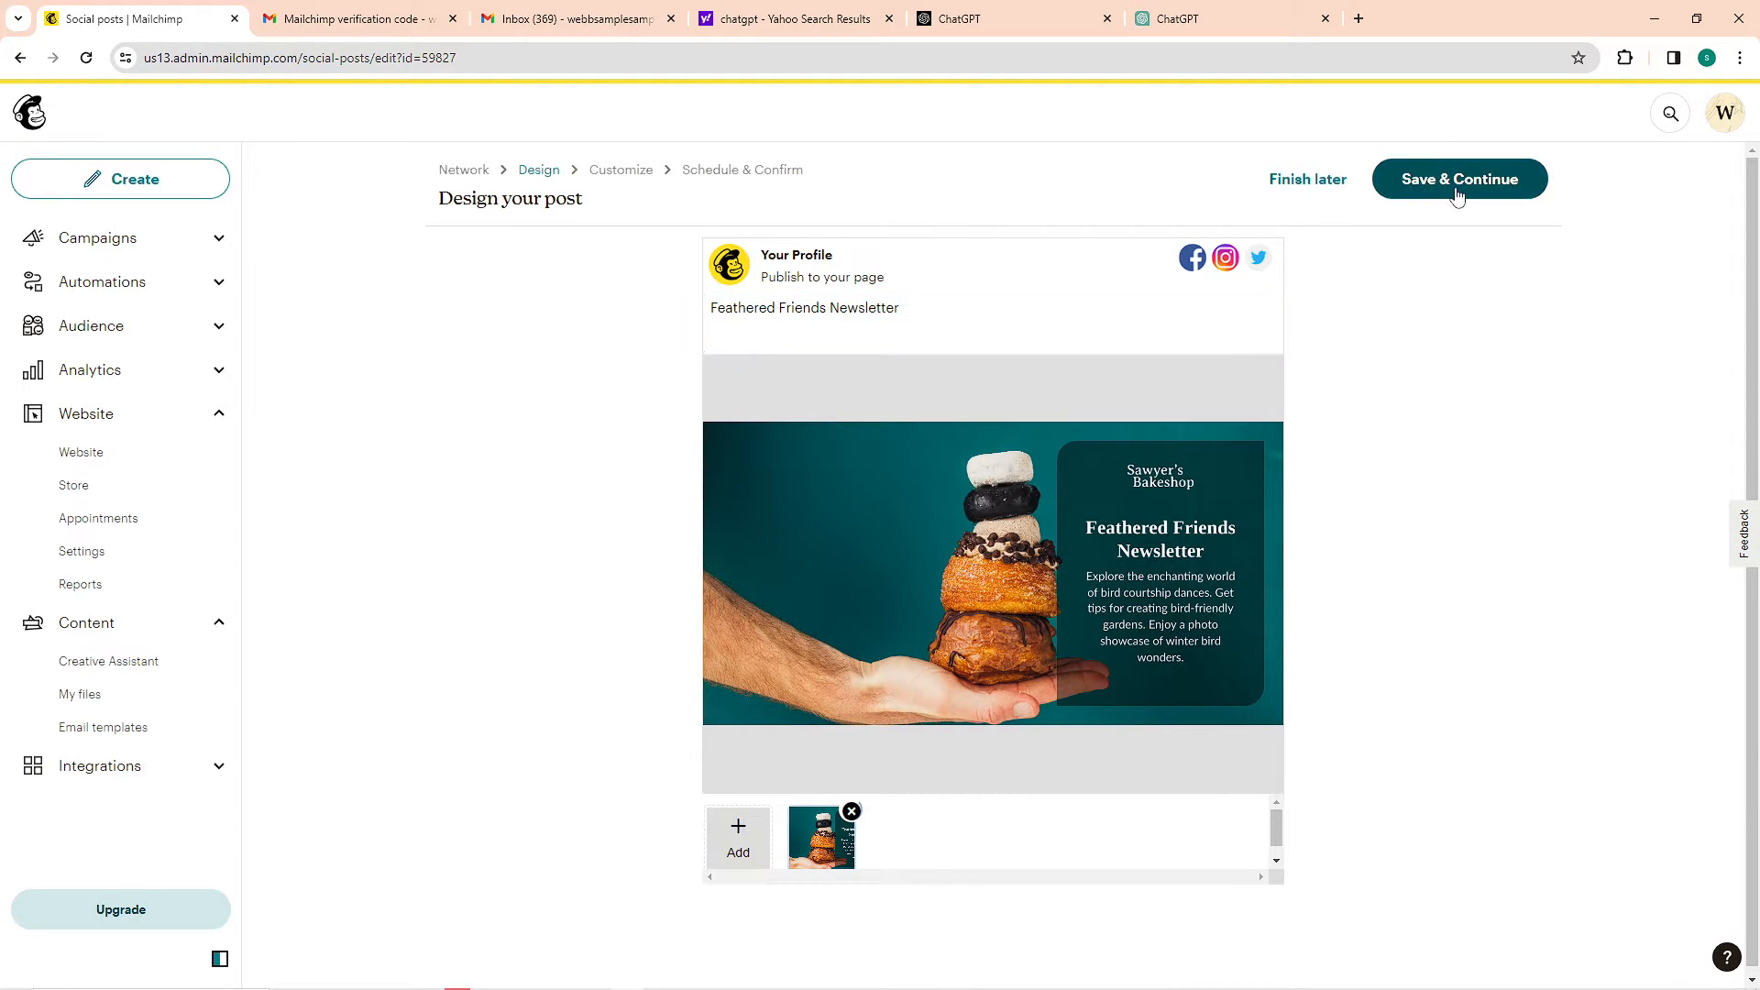
{"action": "left_click", "coordinate": [1453, 181]}
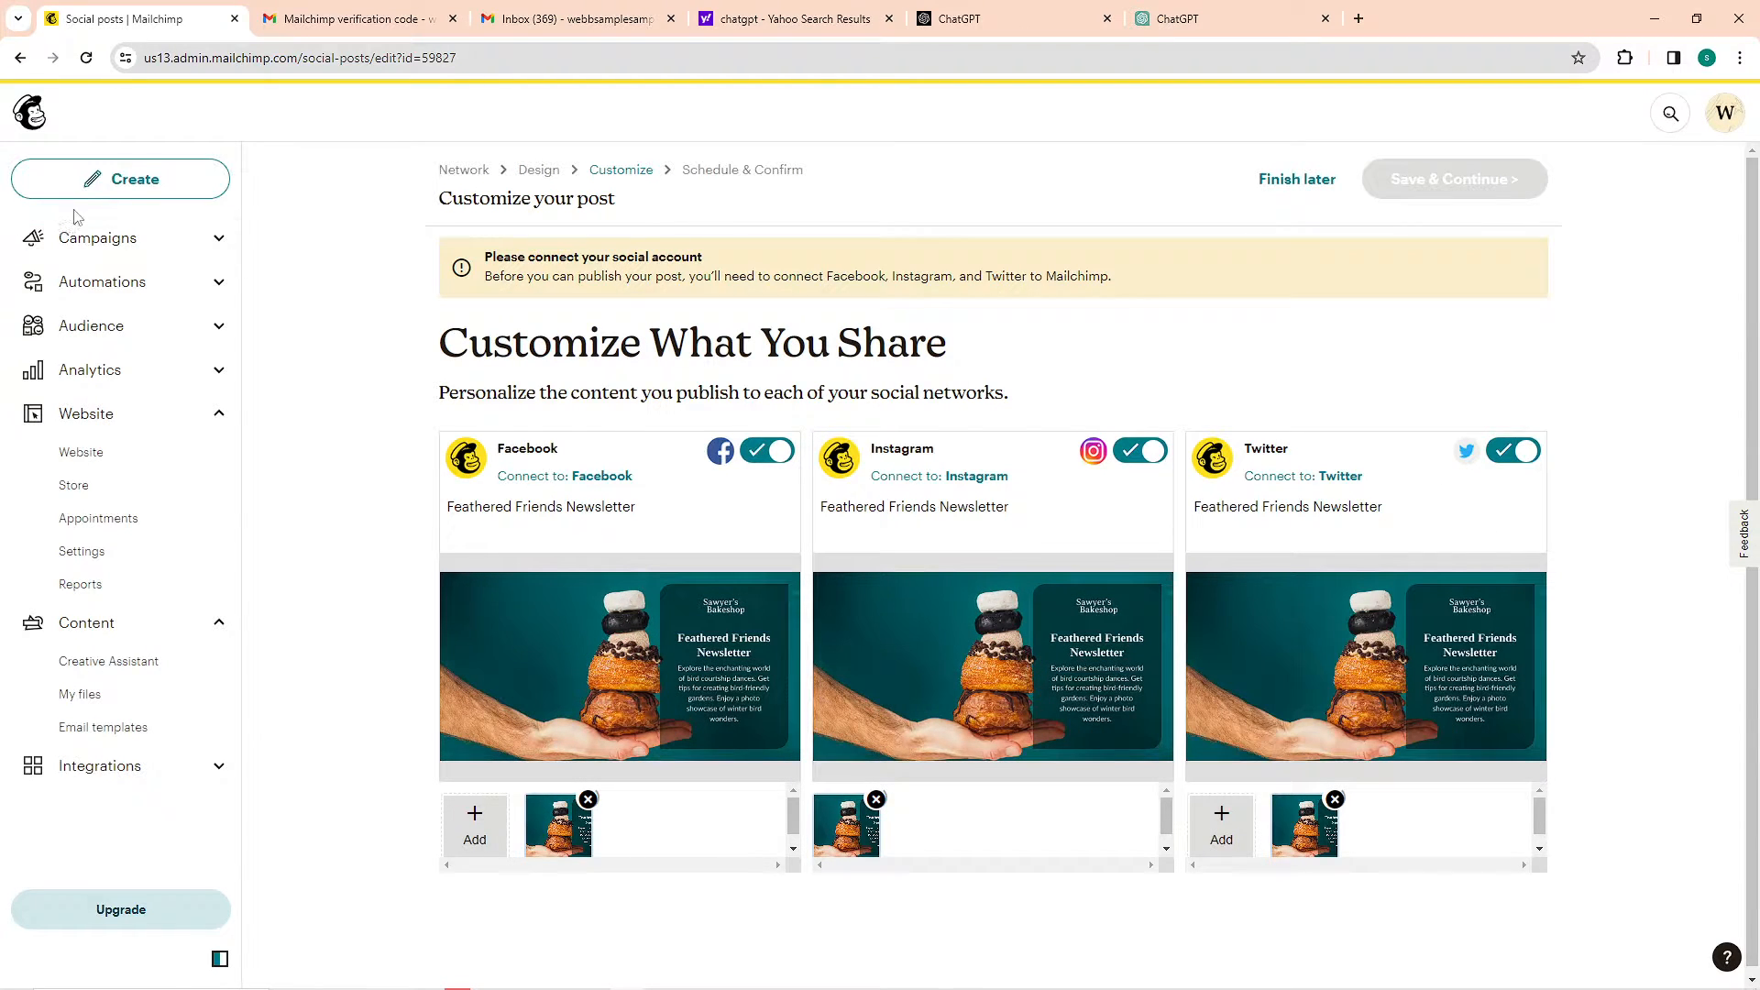
Start creating an email template and open the gallery of Mailchimp templates
{"action": "left_click", "coordinate": [126, 191]}
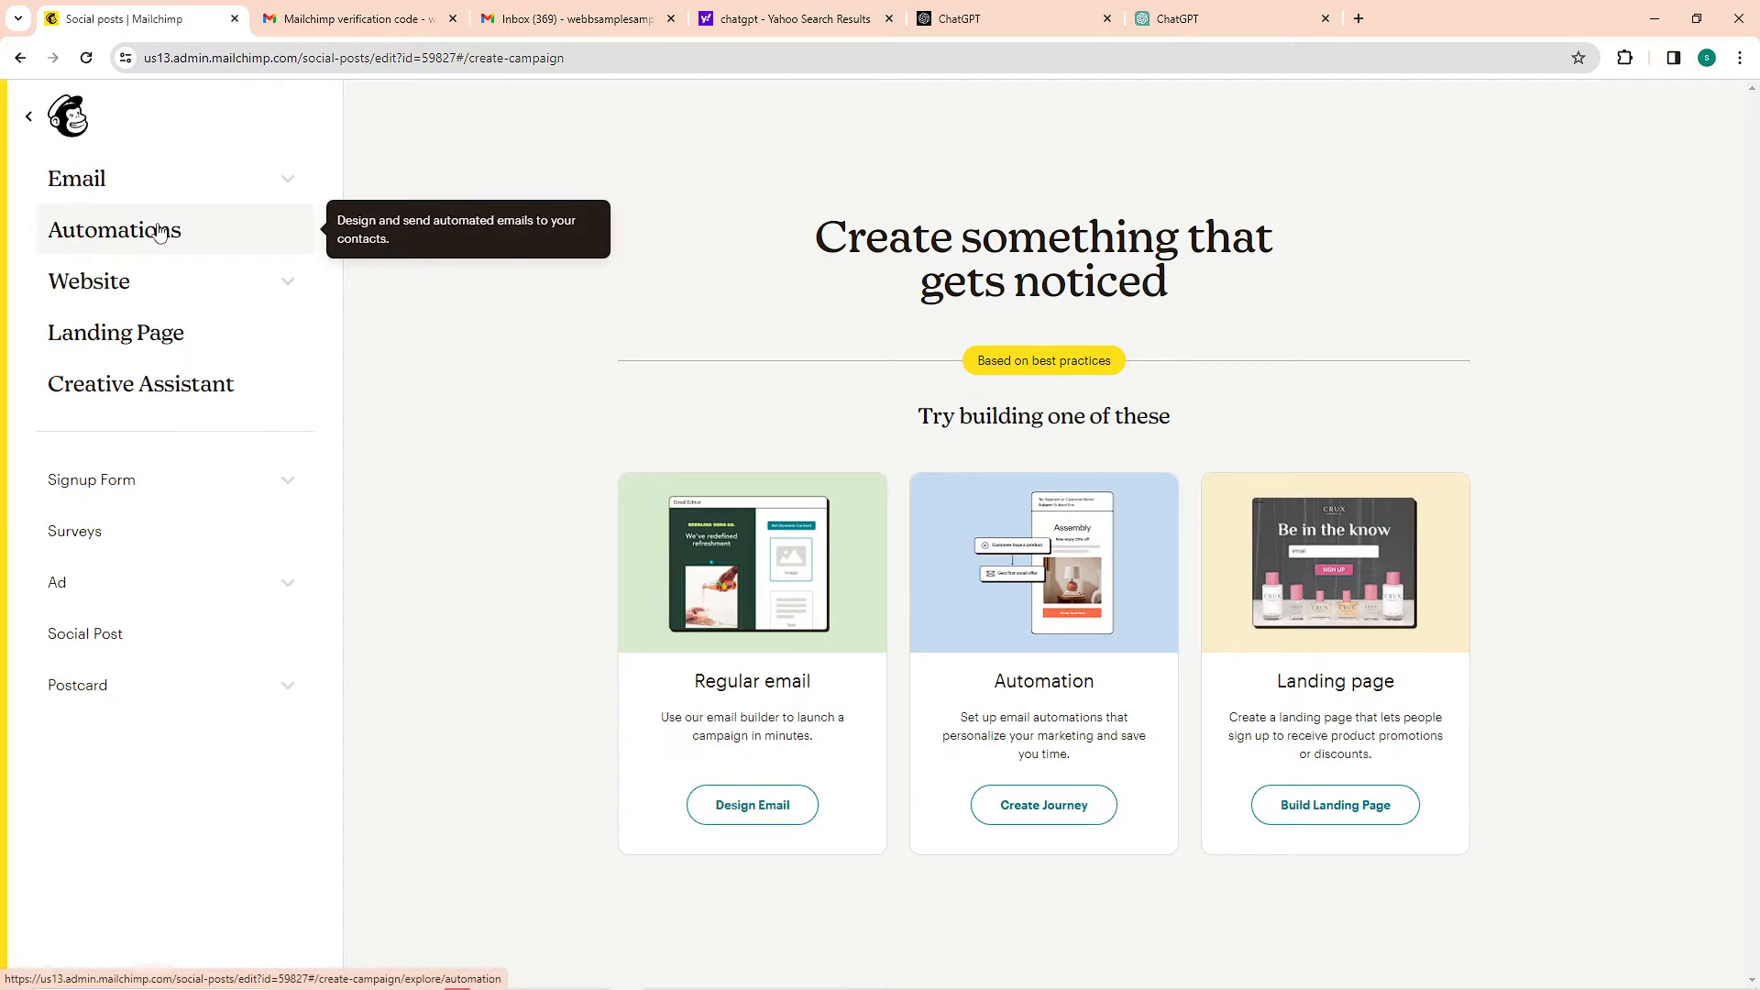
{"action": "left_click", "coordinate": [160, 183]}
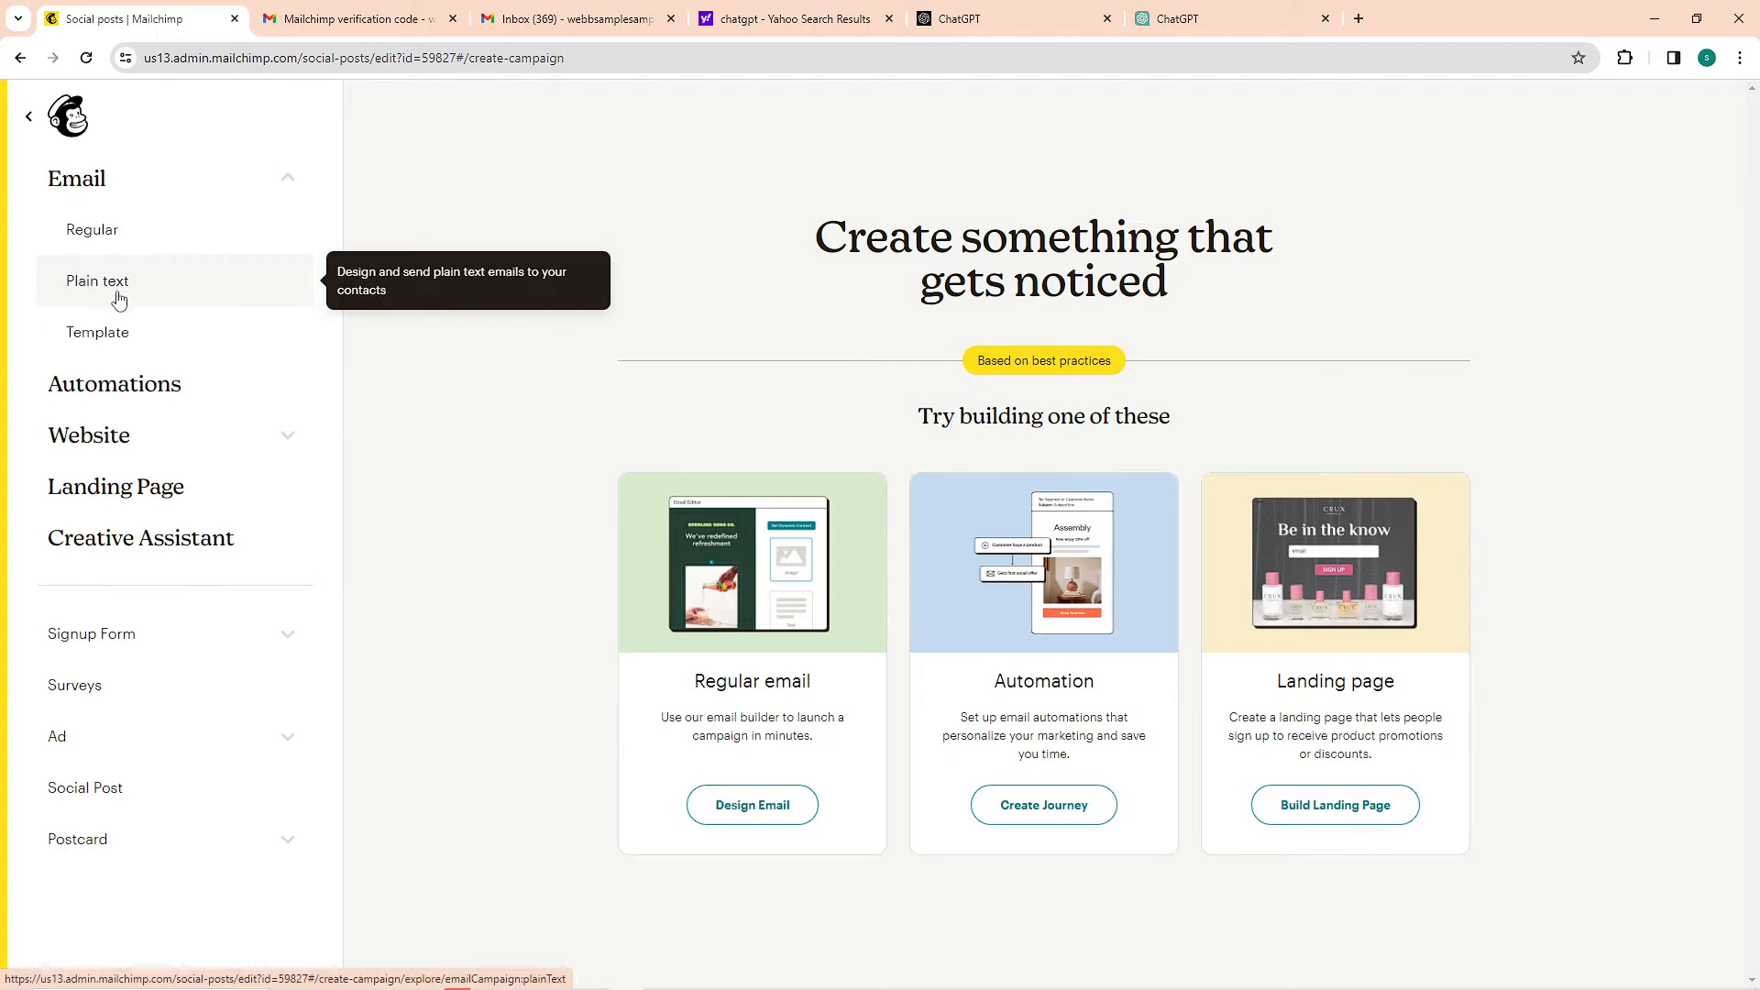
{"action": "left_click", "coordinate": [117, 337]}
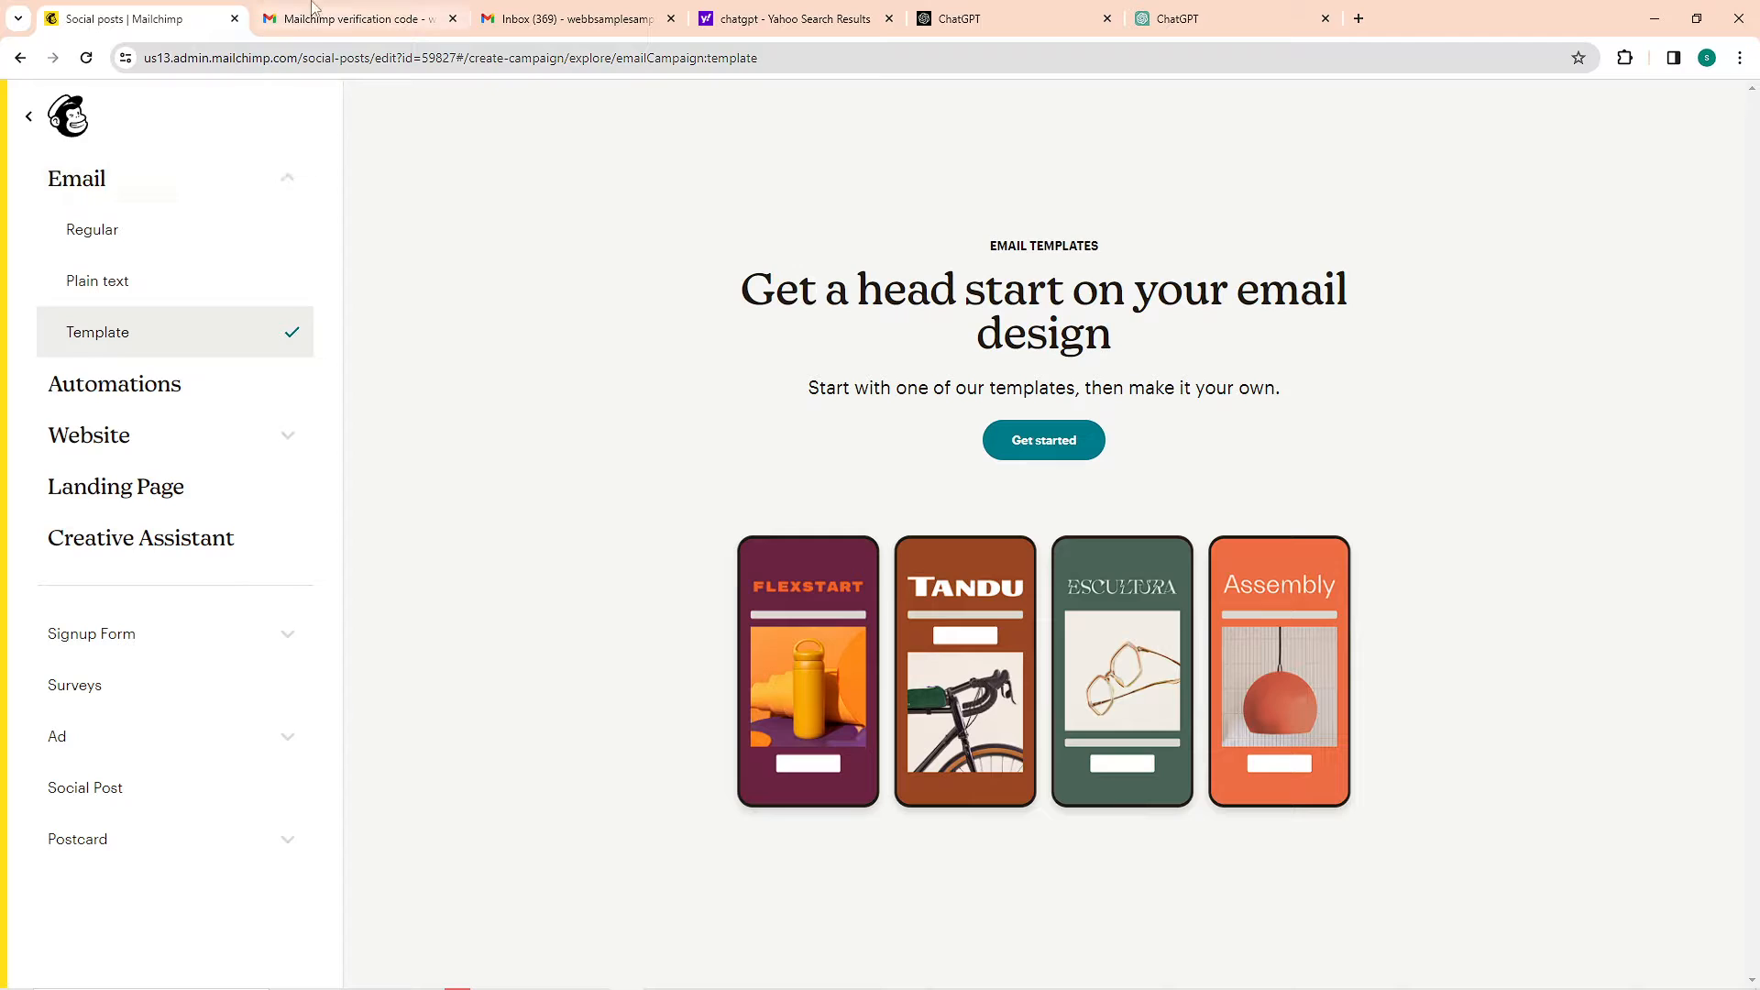
{"action": "left_click", "coordinate": [1056, 435]}
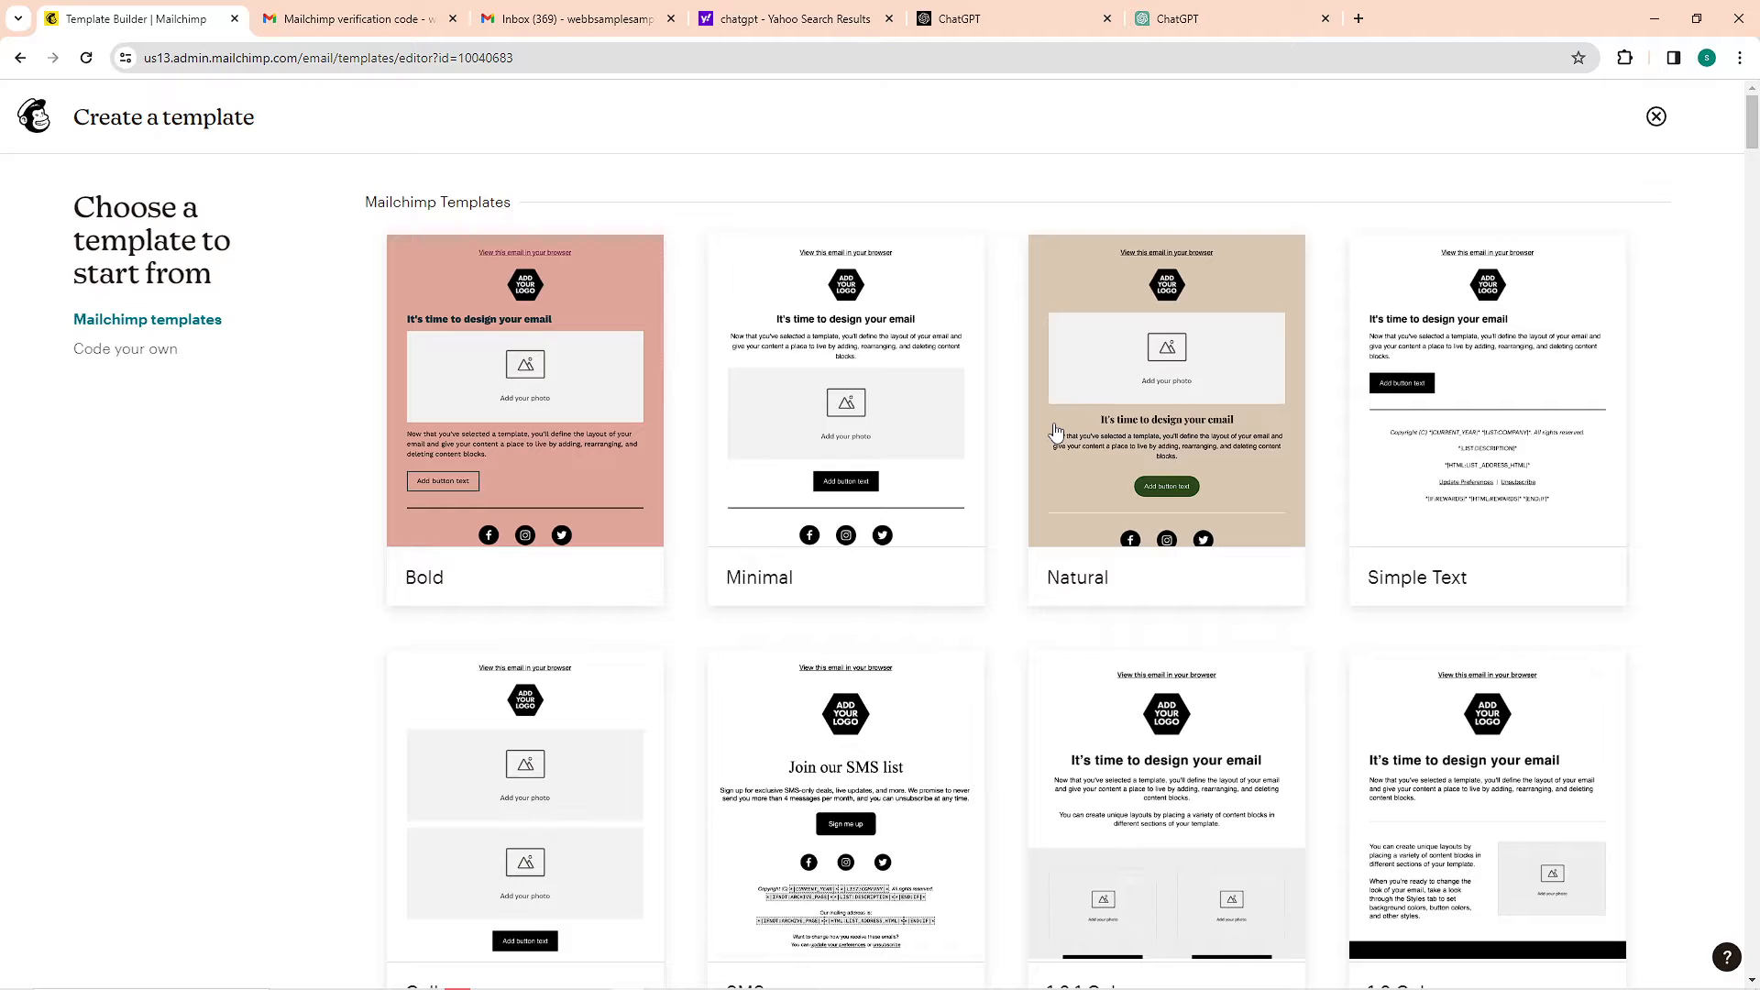
Examine the Mailchimp email template designs, including which of them require a plan upgrade
{"action": "scroll", "coordinate": [1664, 539], "scroll_direction": "down", "scroll_amount": 2}
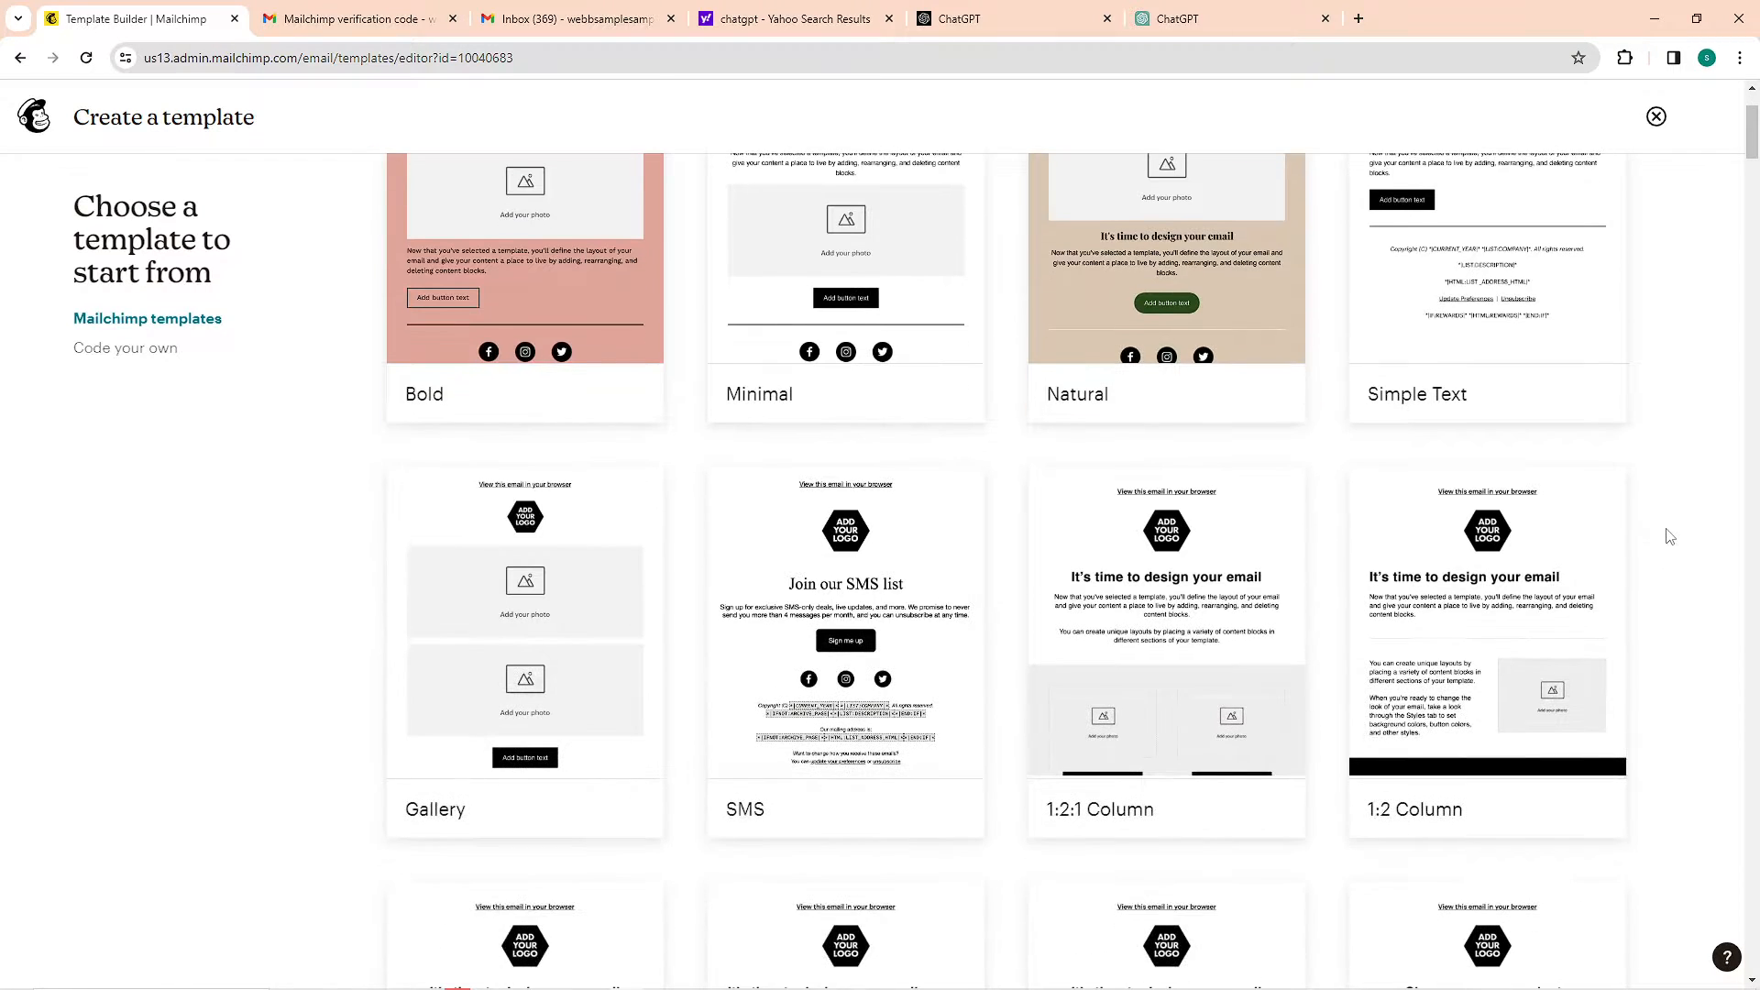
{"action": "scroll", "coordinate": [1669, 536], "scroll_direction": "down", "scroll_amount": 10}
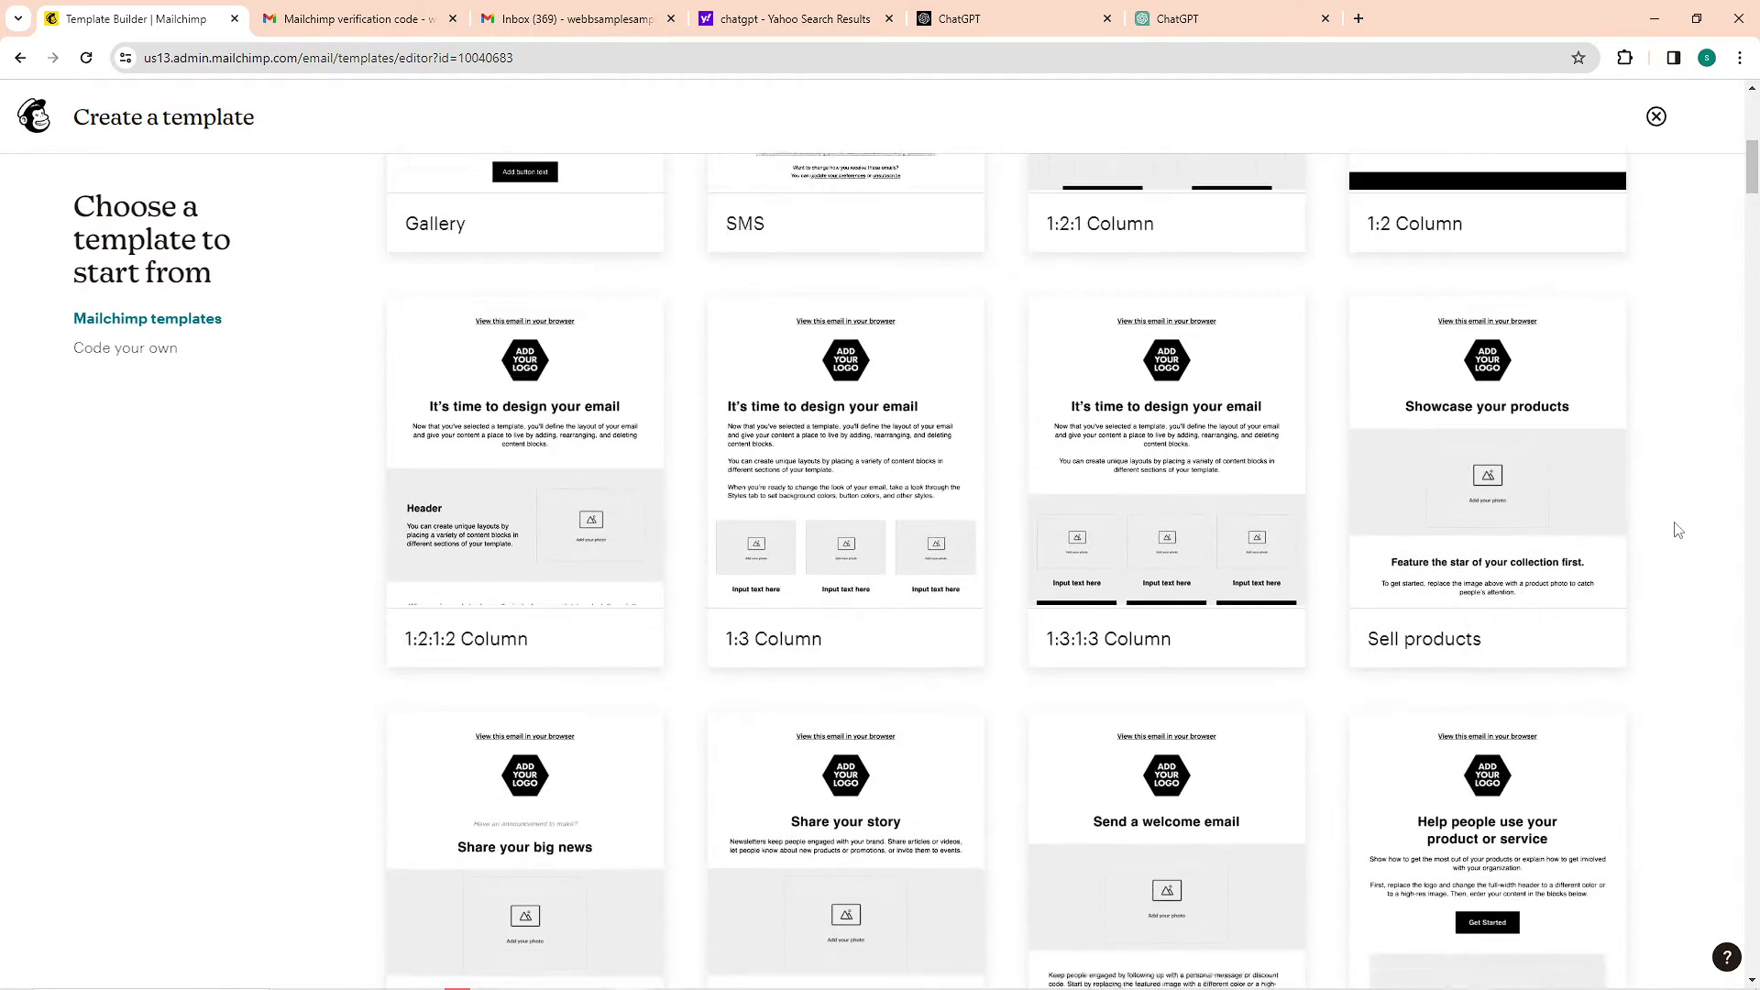
{"action": "scroll", "coordinate": [951, 597], "scroll_direction": "down", "scroll_amount": 2}
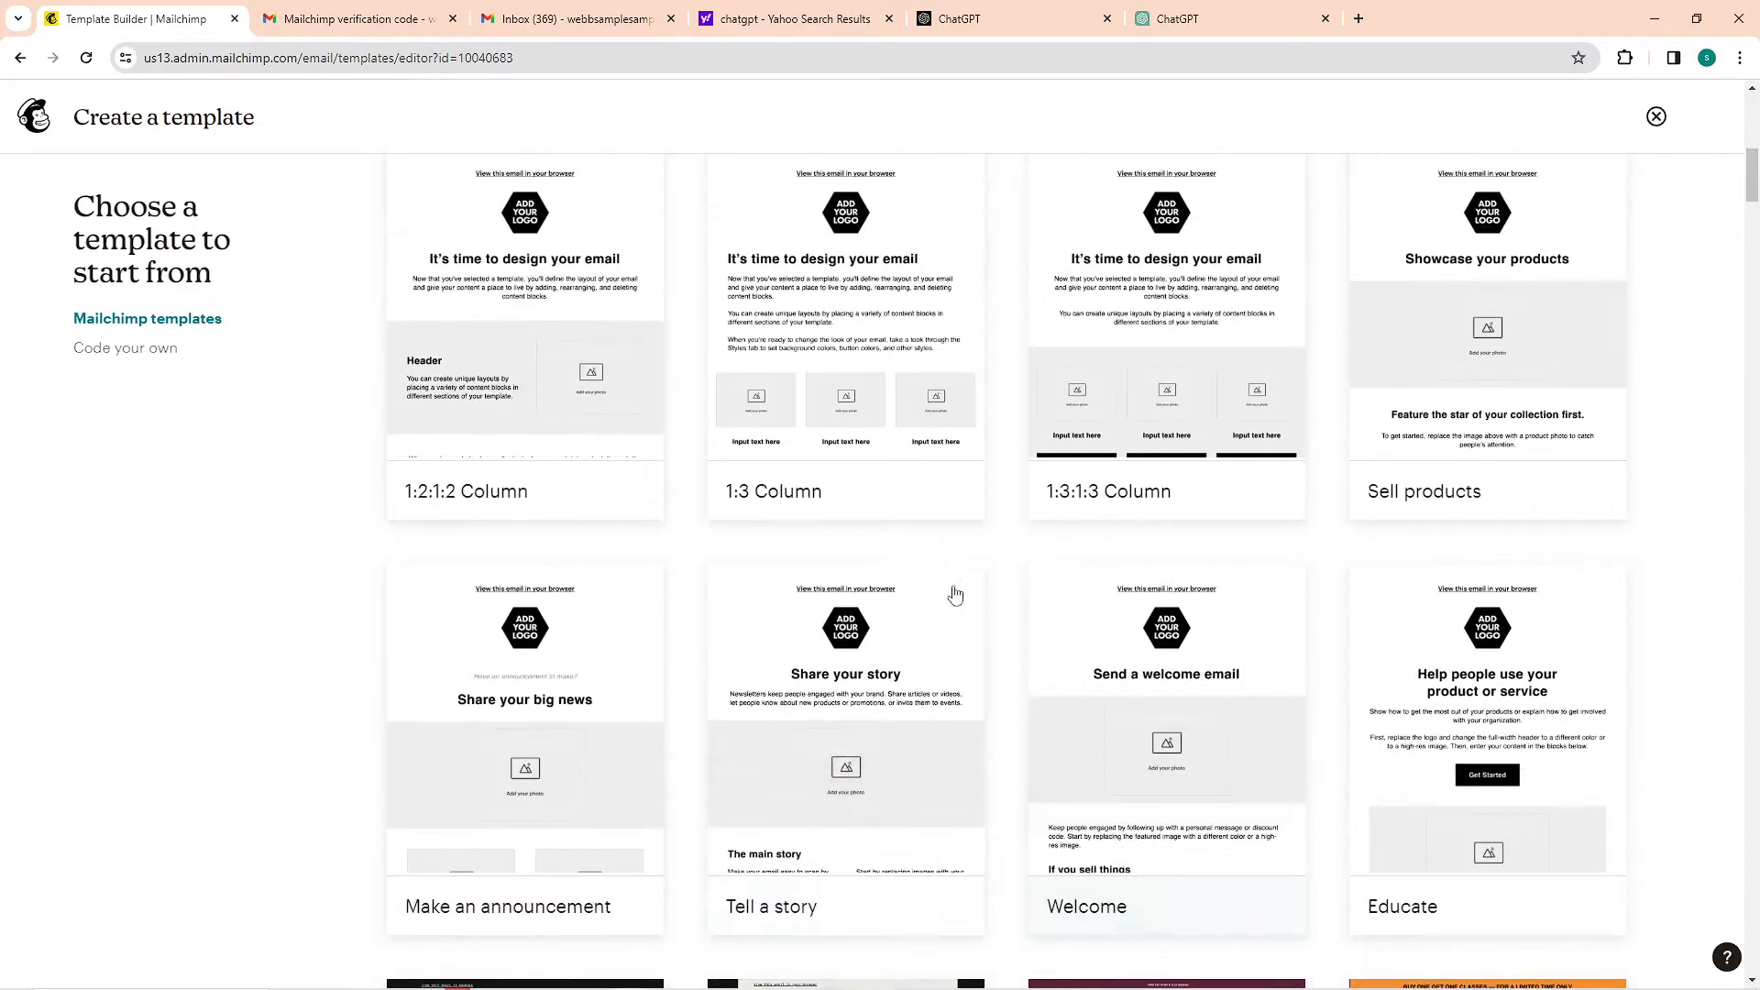
{"action": "scroll", "coordinate": [1100, 696], "scroll_direction": "down", "scroll_amount": 2}
{"action": "scroll", "coordinate": [1376, 632], "scroll_direction": "down", "scroll_amount": 5}
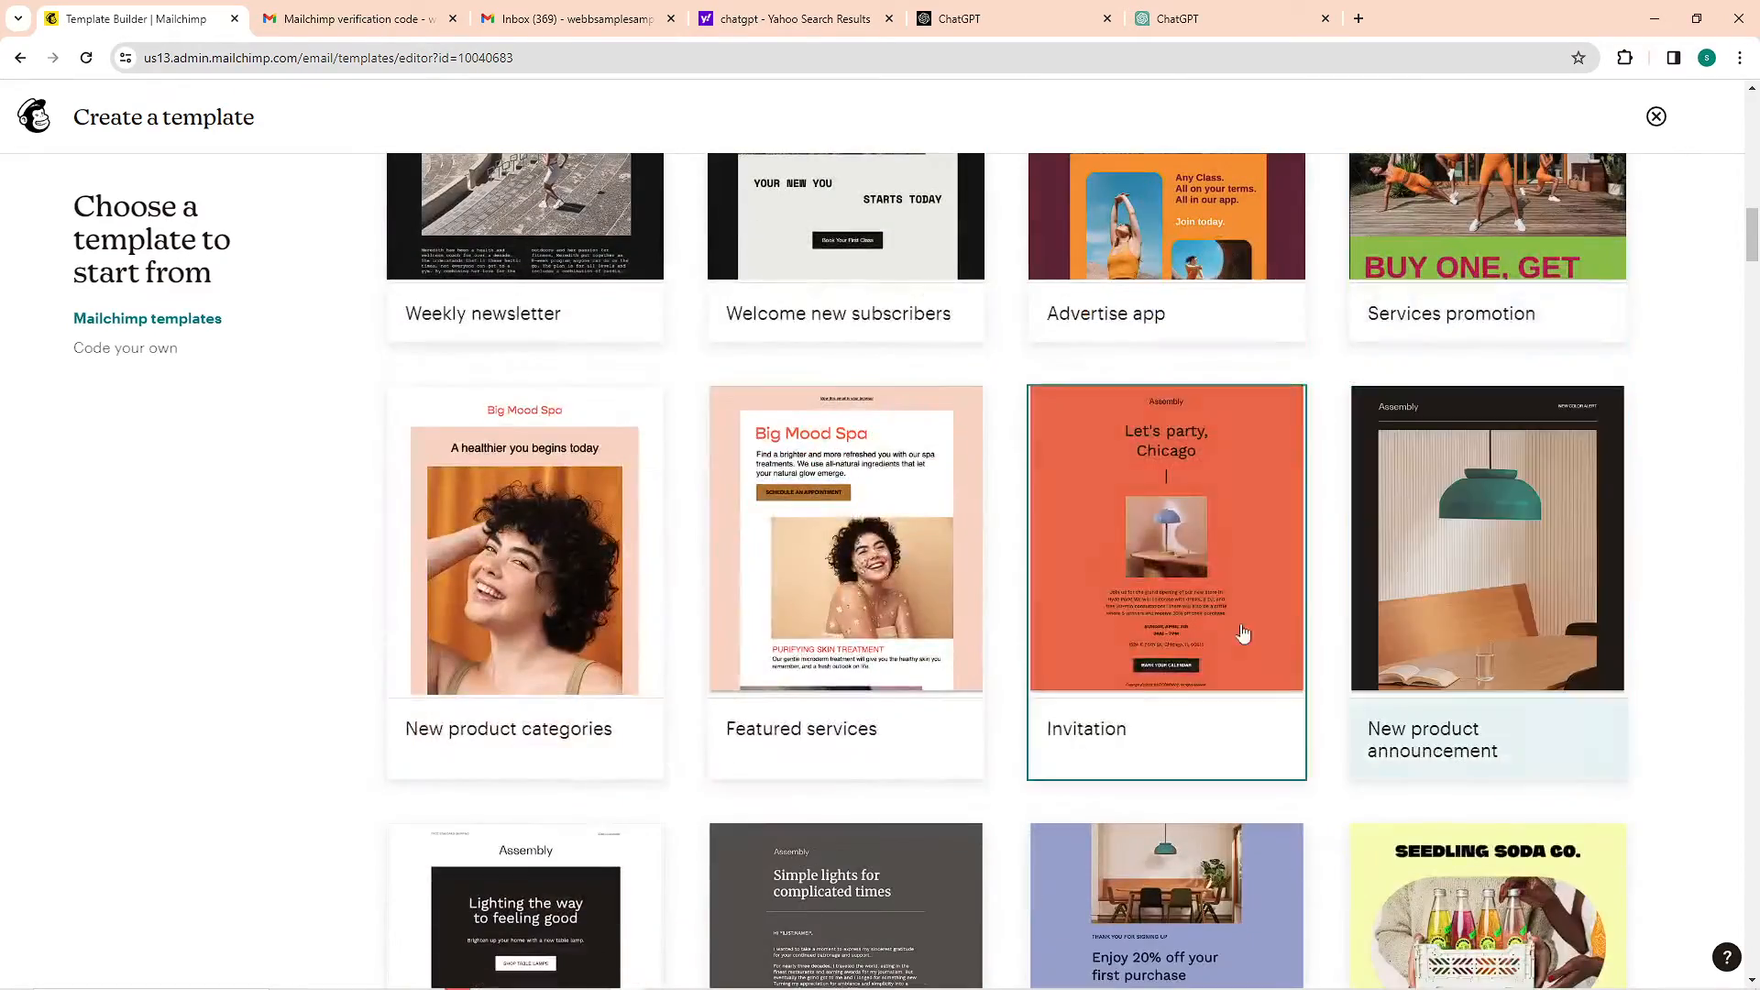
{"action": "scroll", "coordinate": [515, 630], "scroll_direction": "down", "scroll_amount": 4}
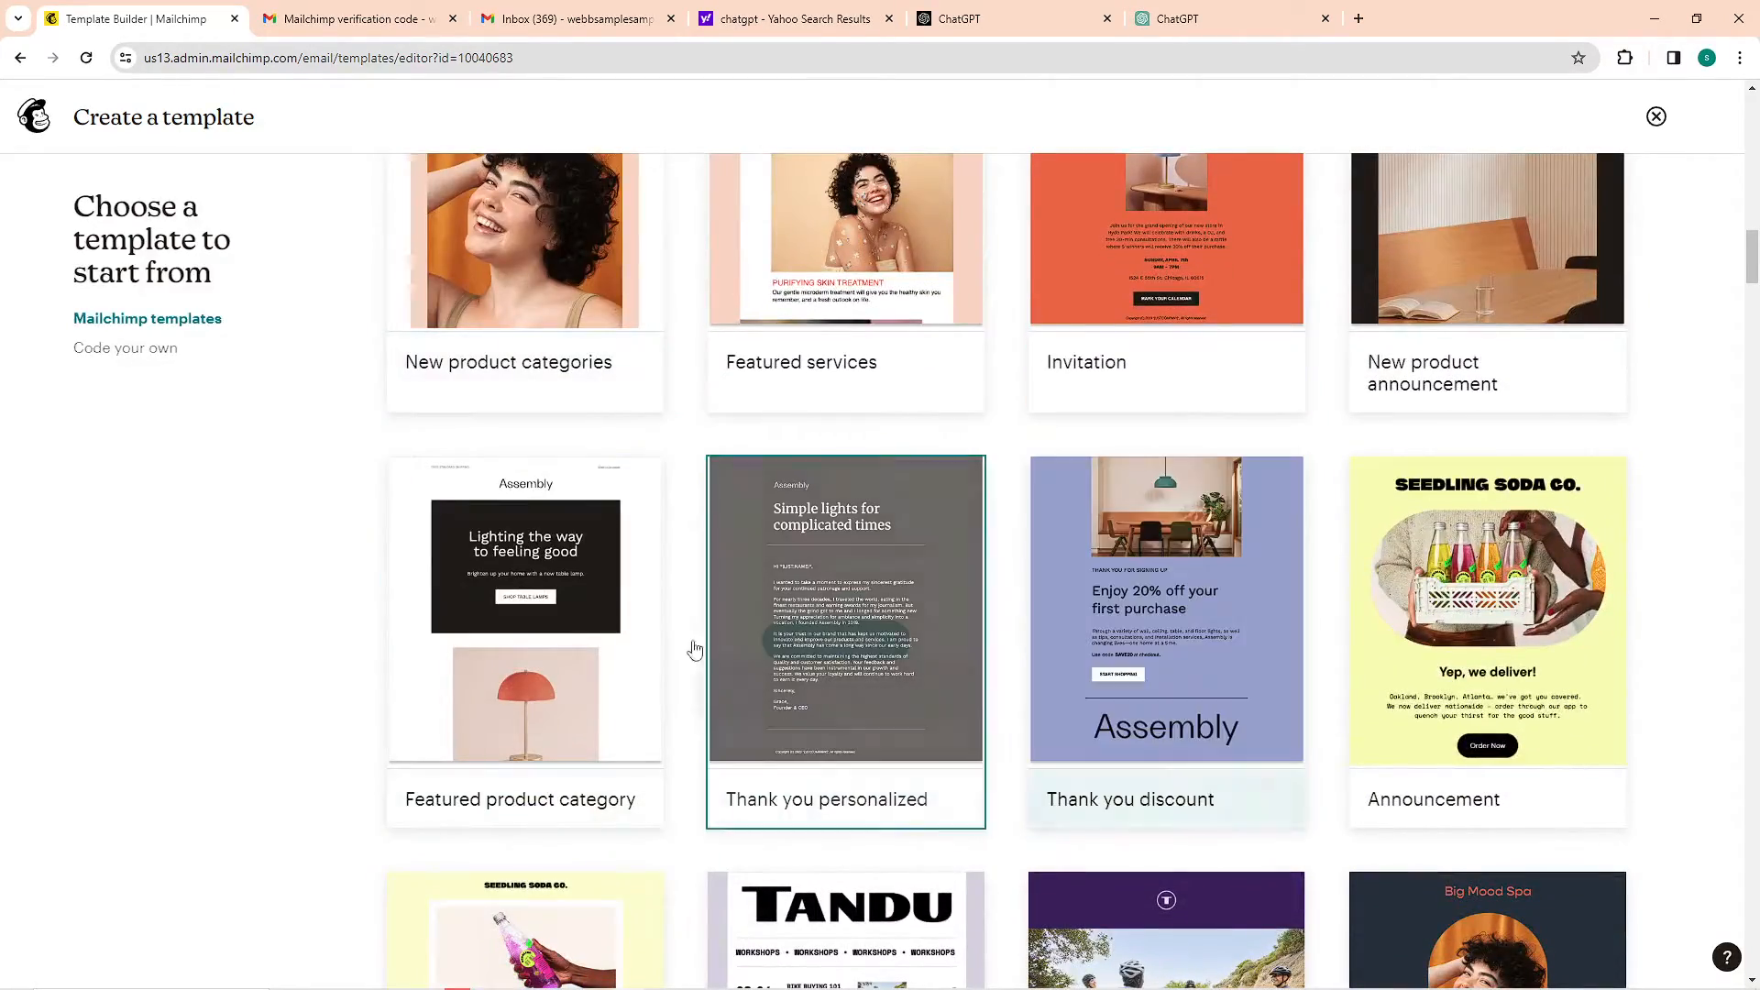
{"action": "scroll", "coordinate": [642, 651], "scroll_direction": "down", "scroll_amount": 6}
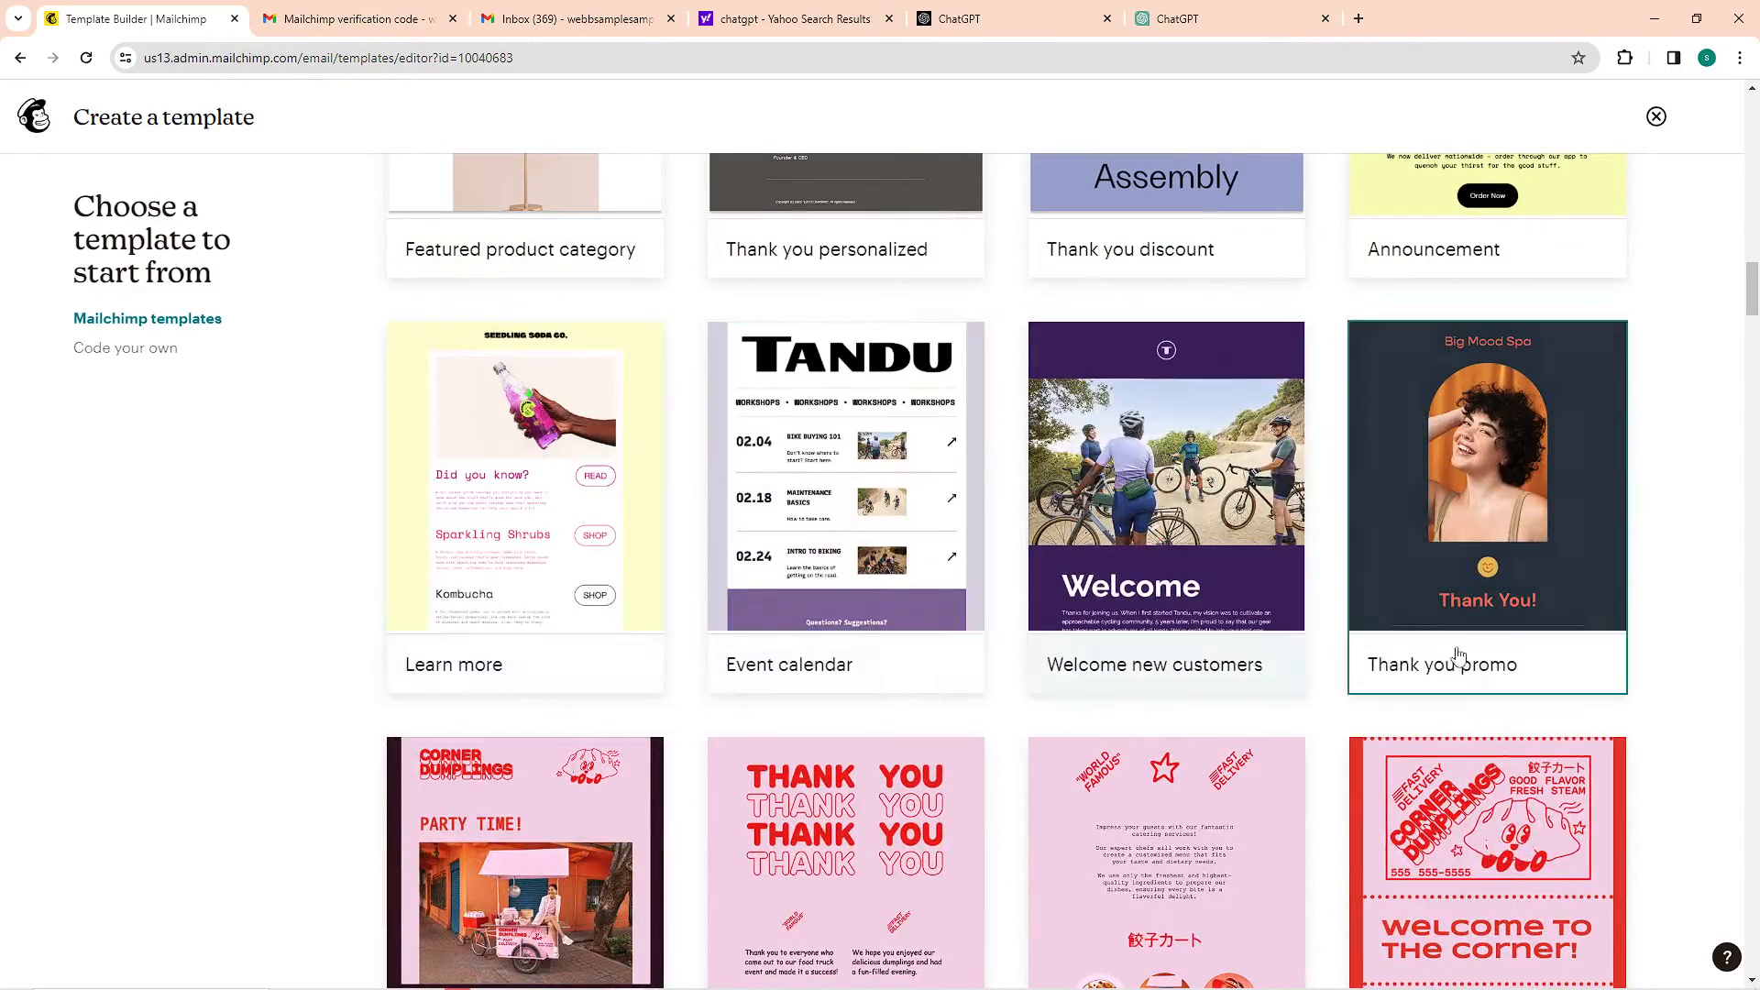
{"action": "scroll", "coordinate": [1627, 642], "scroll_direction": "down", "scroll_amount": 2}
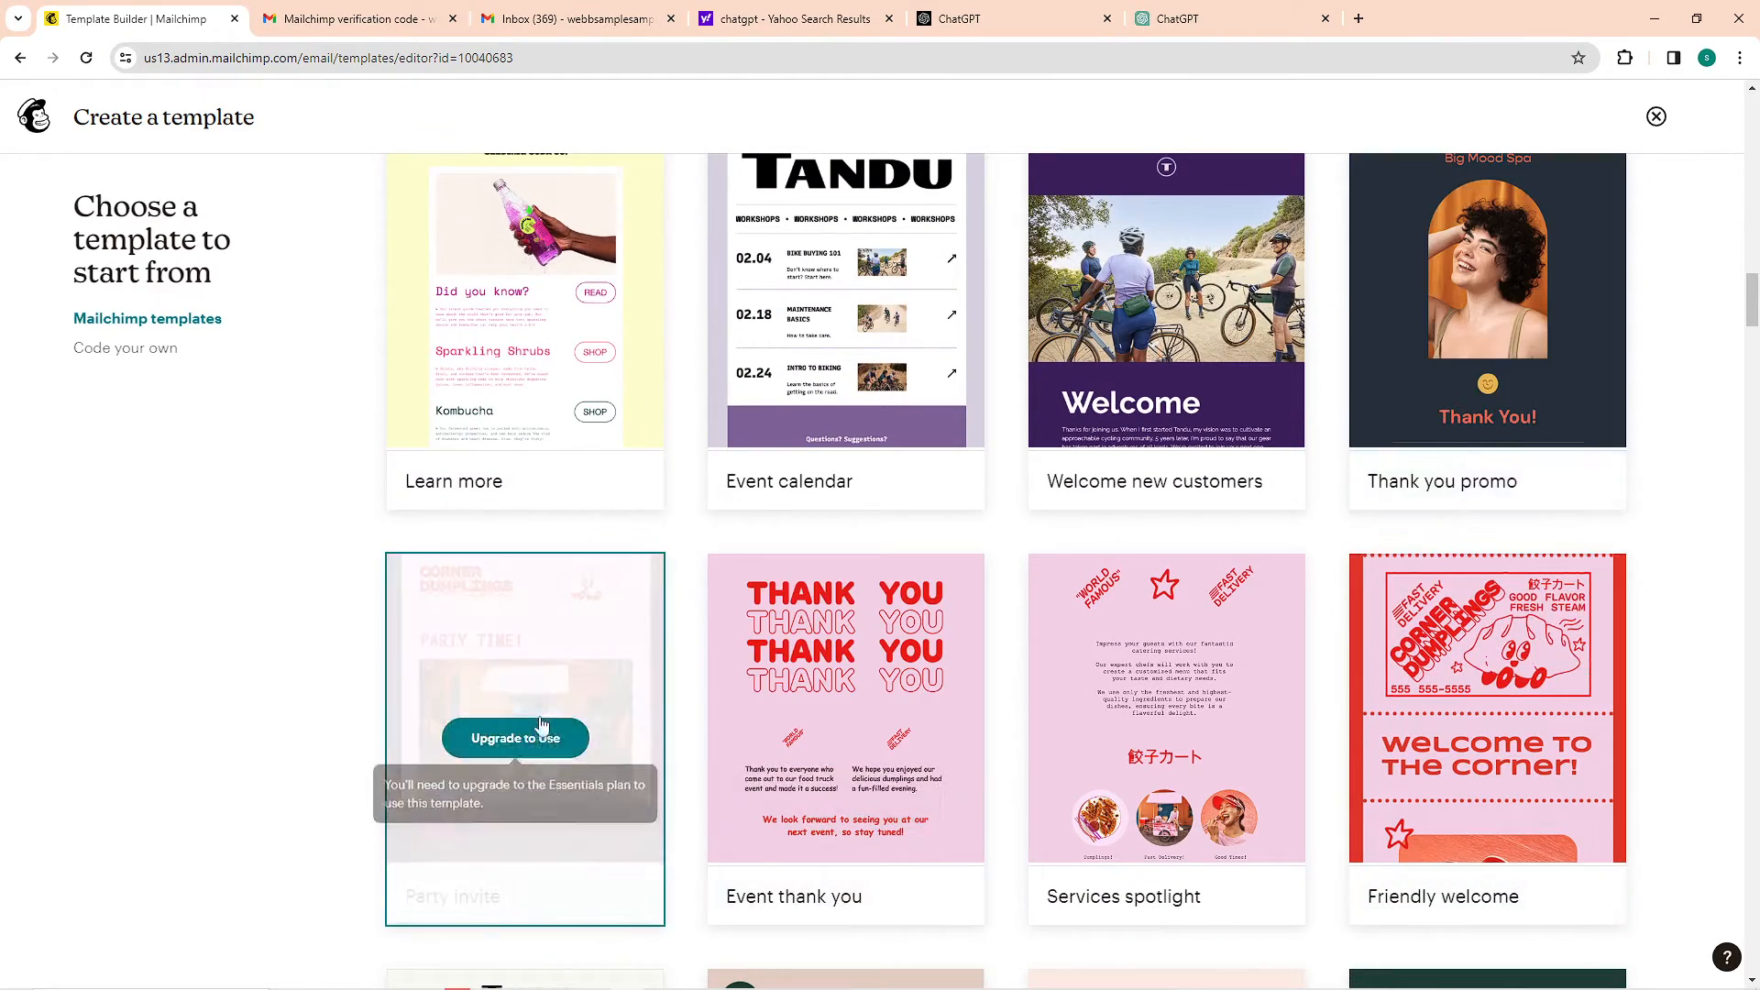
{"action": "scroll", "coordinate": [1283, 697], "scroll_direction": "down", "scroll_amount": 4}
{"action": "scroll", "coordinate": [1564, 660], "scroll_direction": "up", "scroll_amount": 2}
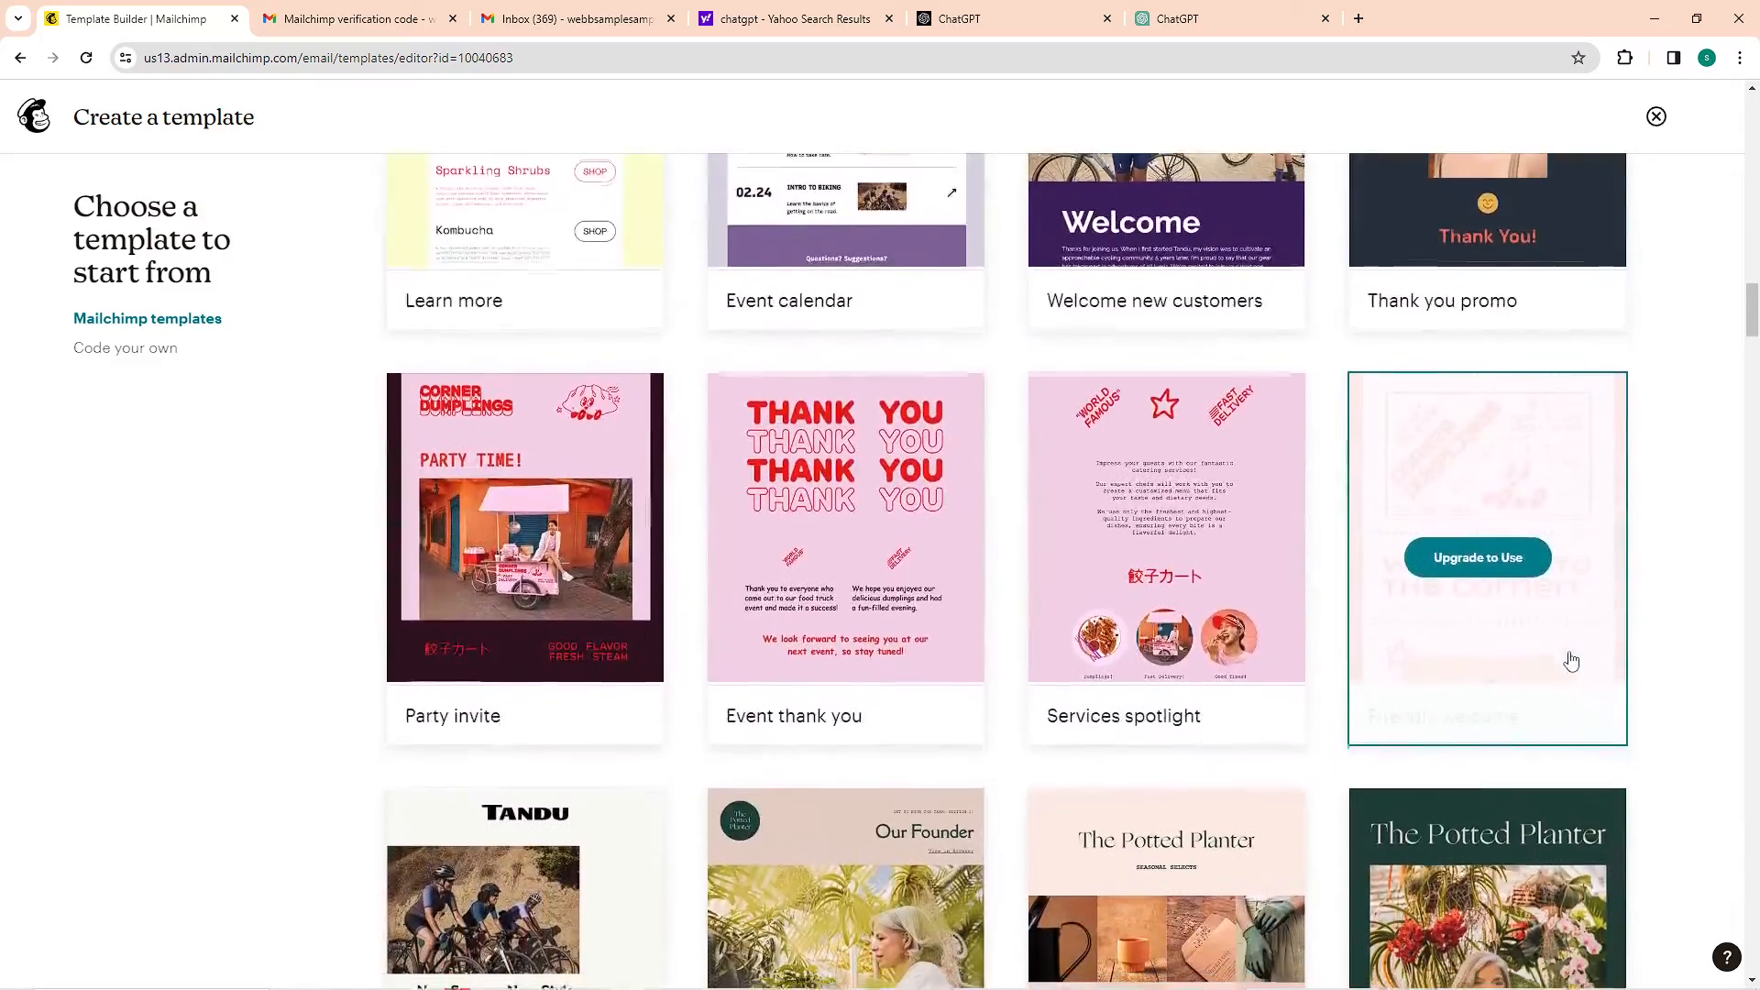
{"action": "scroll", "coordinate": [1567, 658], "scroll_direction": "down", "scroll_amount": 3}
{"action": "scroll", "coordinate": [1570, 658], "scroll_direction": "down", "scroll_amount": 8}
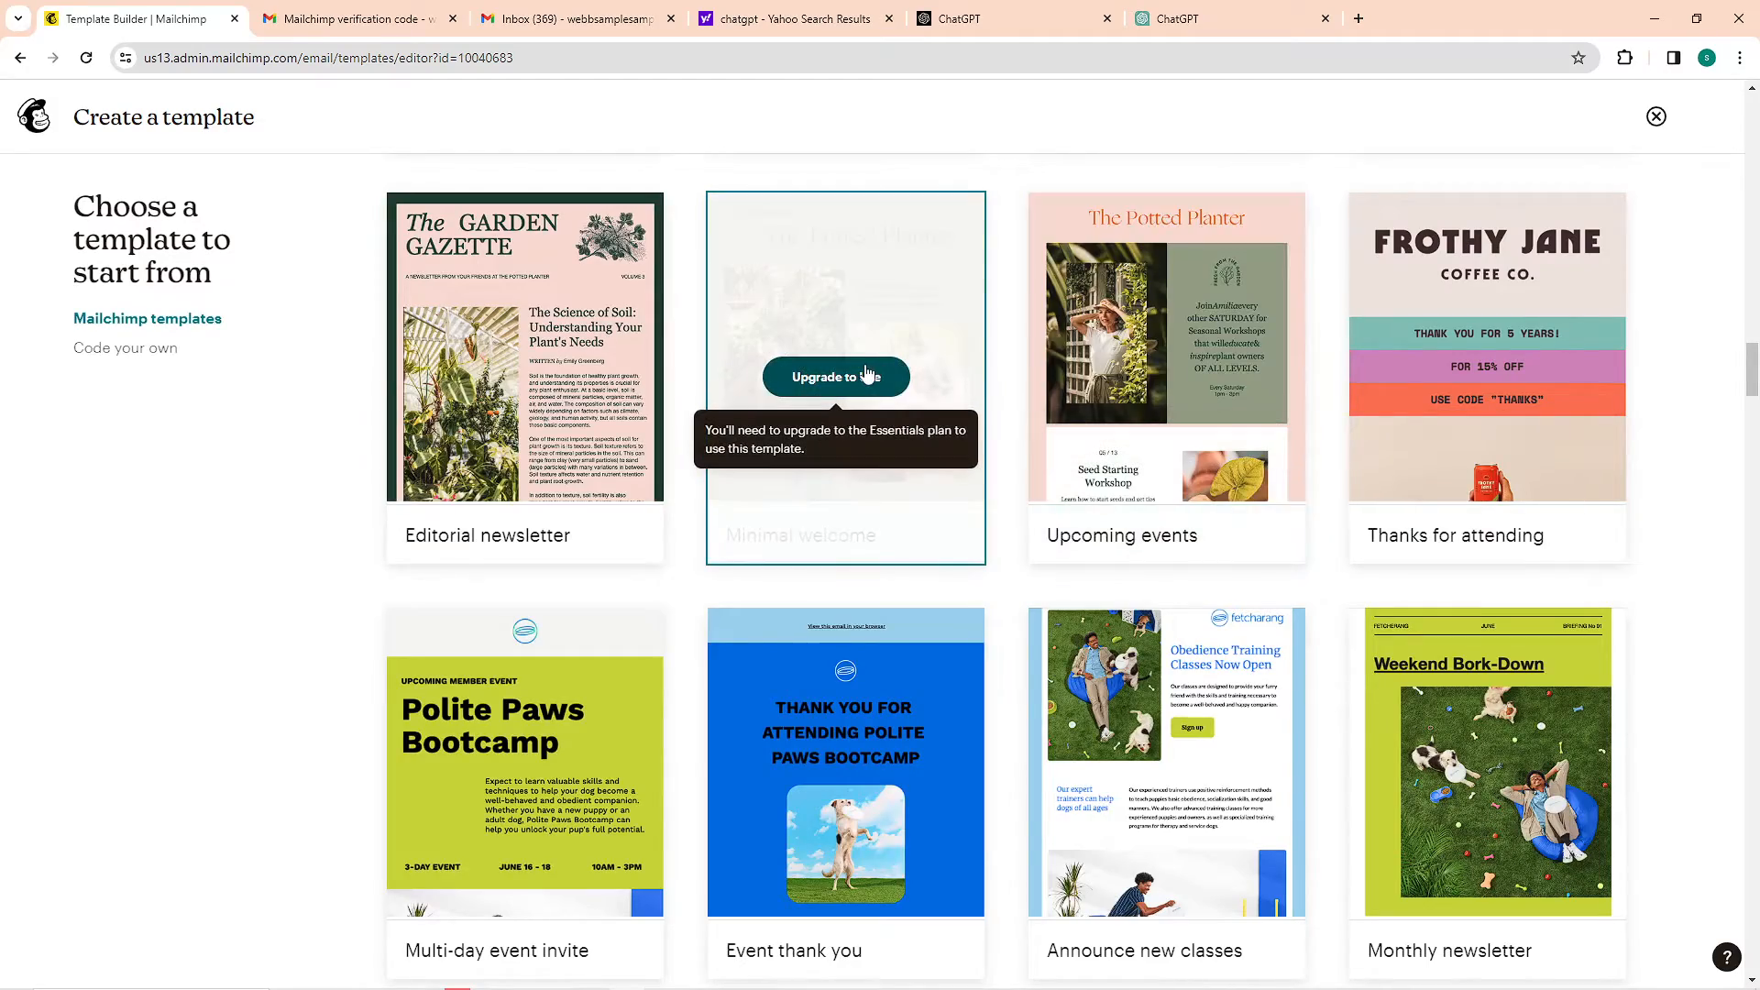
{"action": "scroll", "coordinate": [46, 471], "scroll_direction": "up", "scroll_amount": 8}
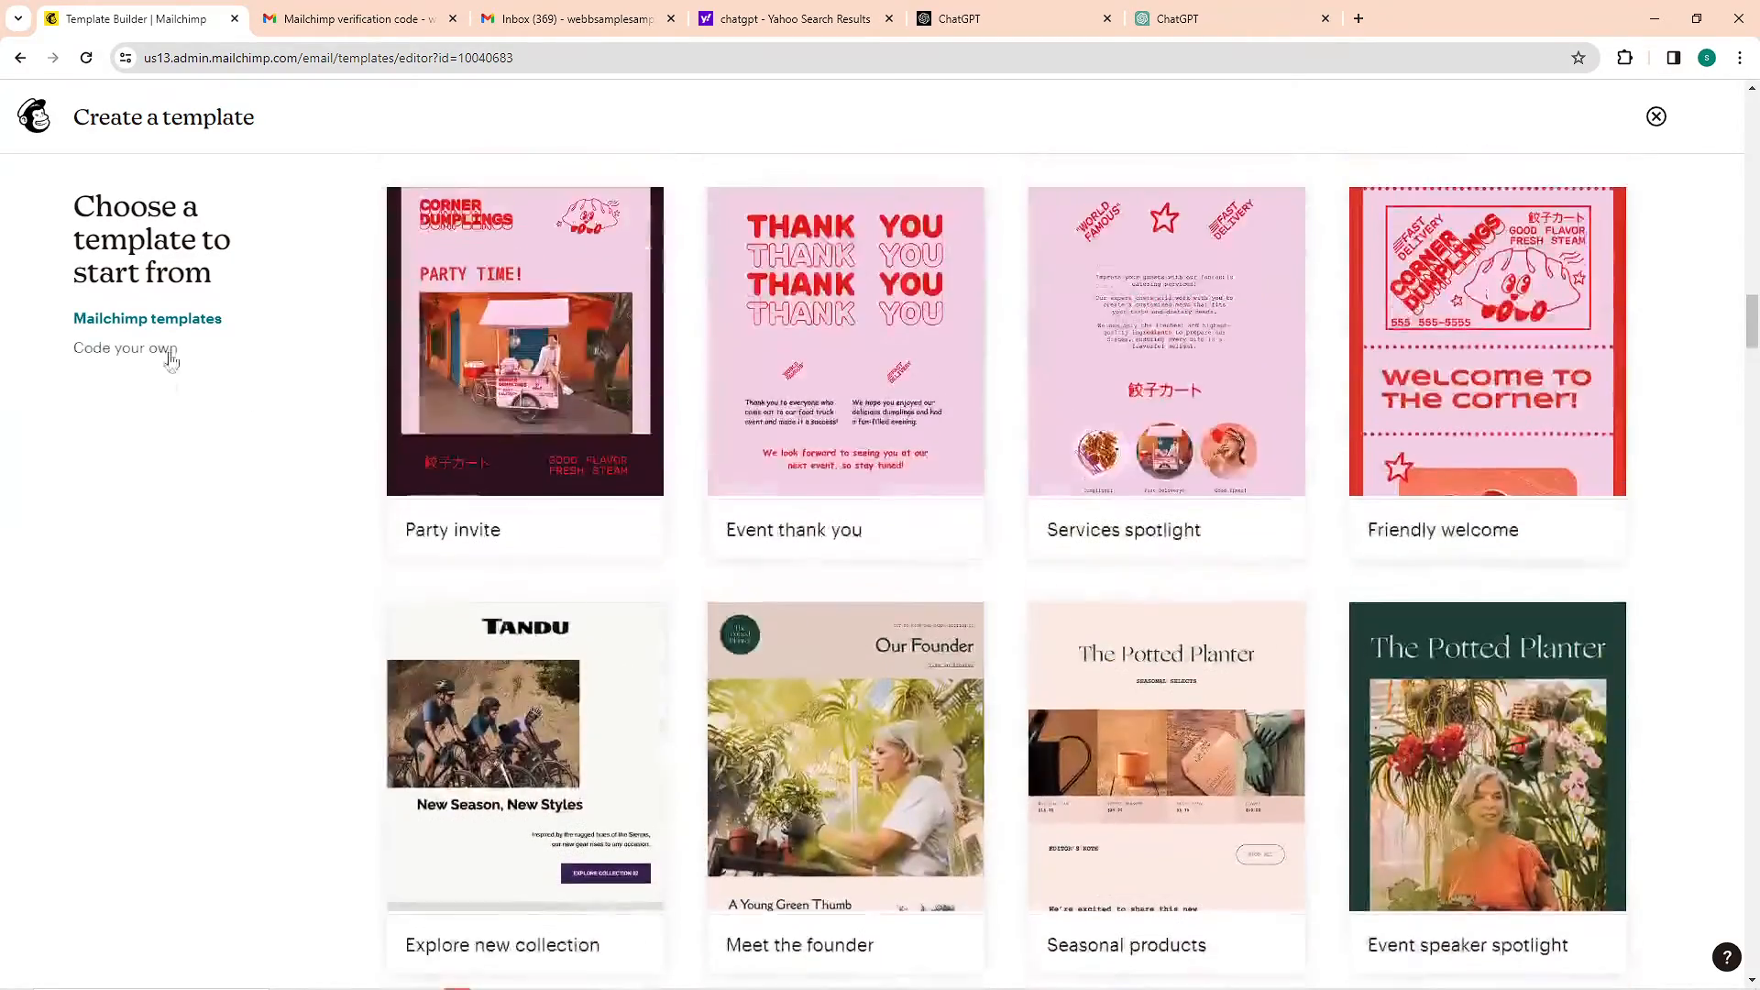
{"action": "scroll", "coordinate": [165, 354], "scroll_direction": "up", "scroll_amount": 7}
Leave the template gallery and begin a plain text email with the internal name "Newsletter"
{"action": "left_click", "coordinate": [35, 116]}
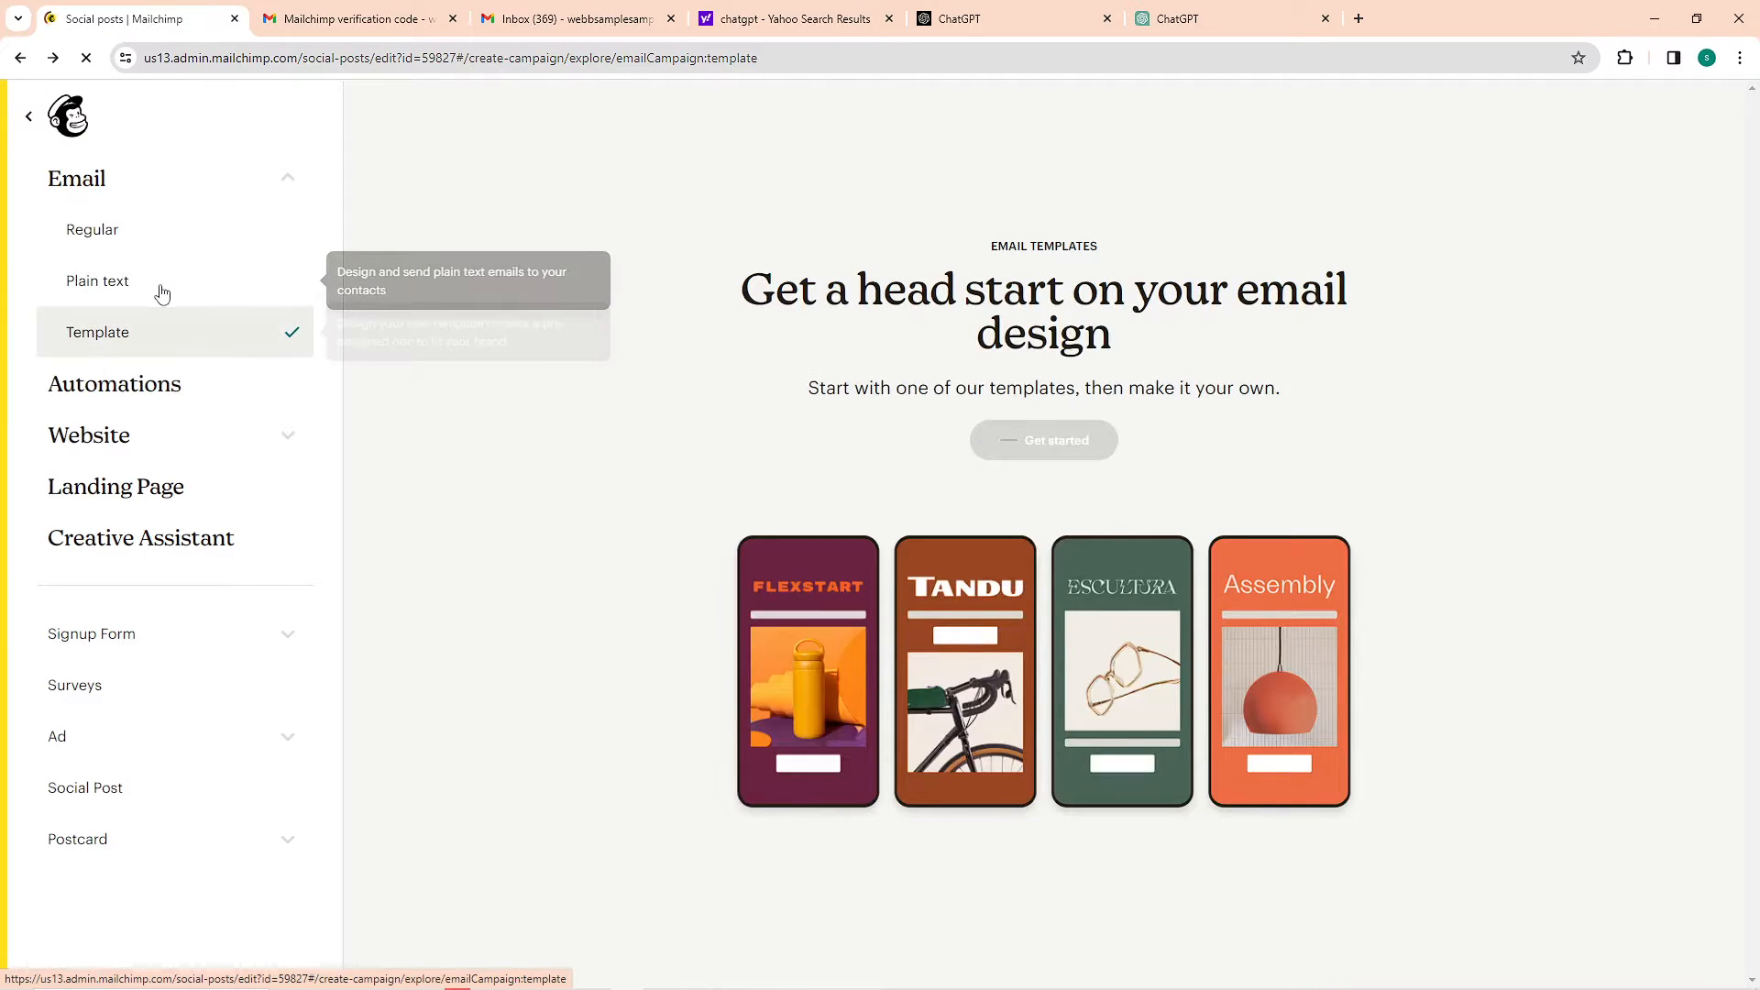
{"action": "left_click", "coordinate": [156, 286]}
{"action": "left_click", "coordinate": [889, 596]}
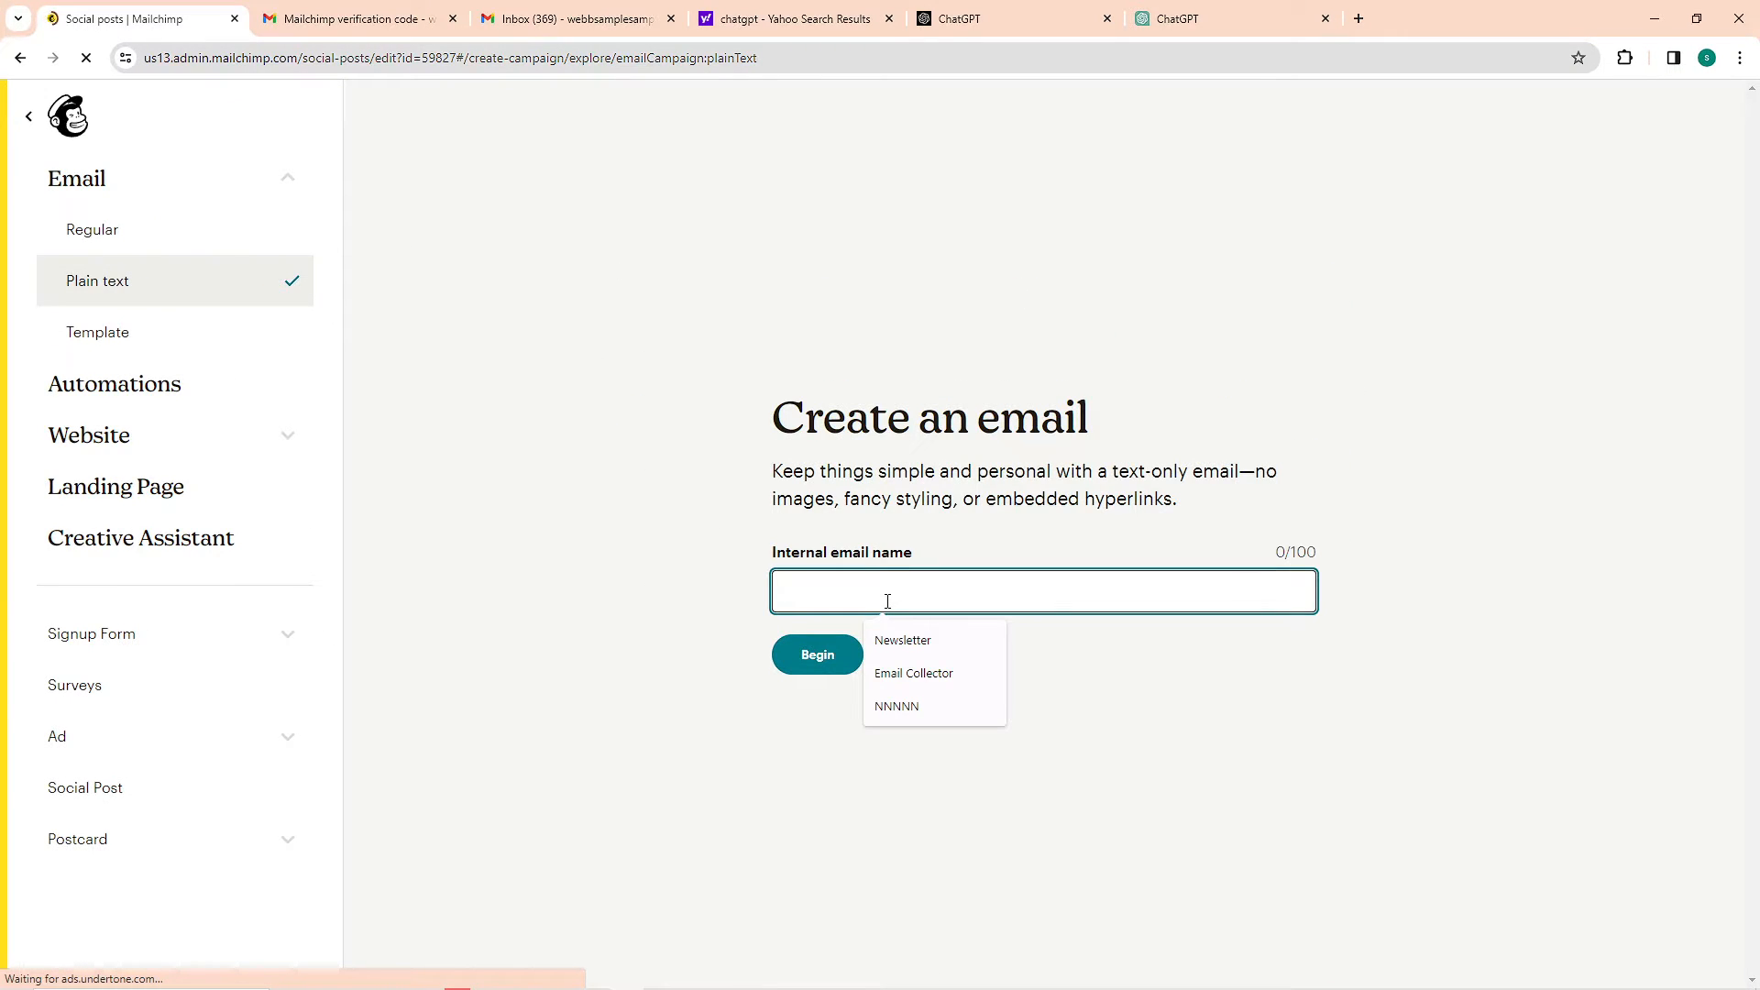
{"action": "left_click", "coordinate": [916, 638]}
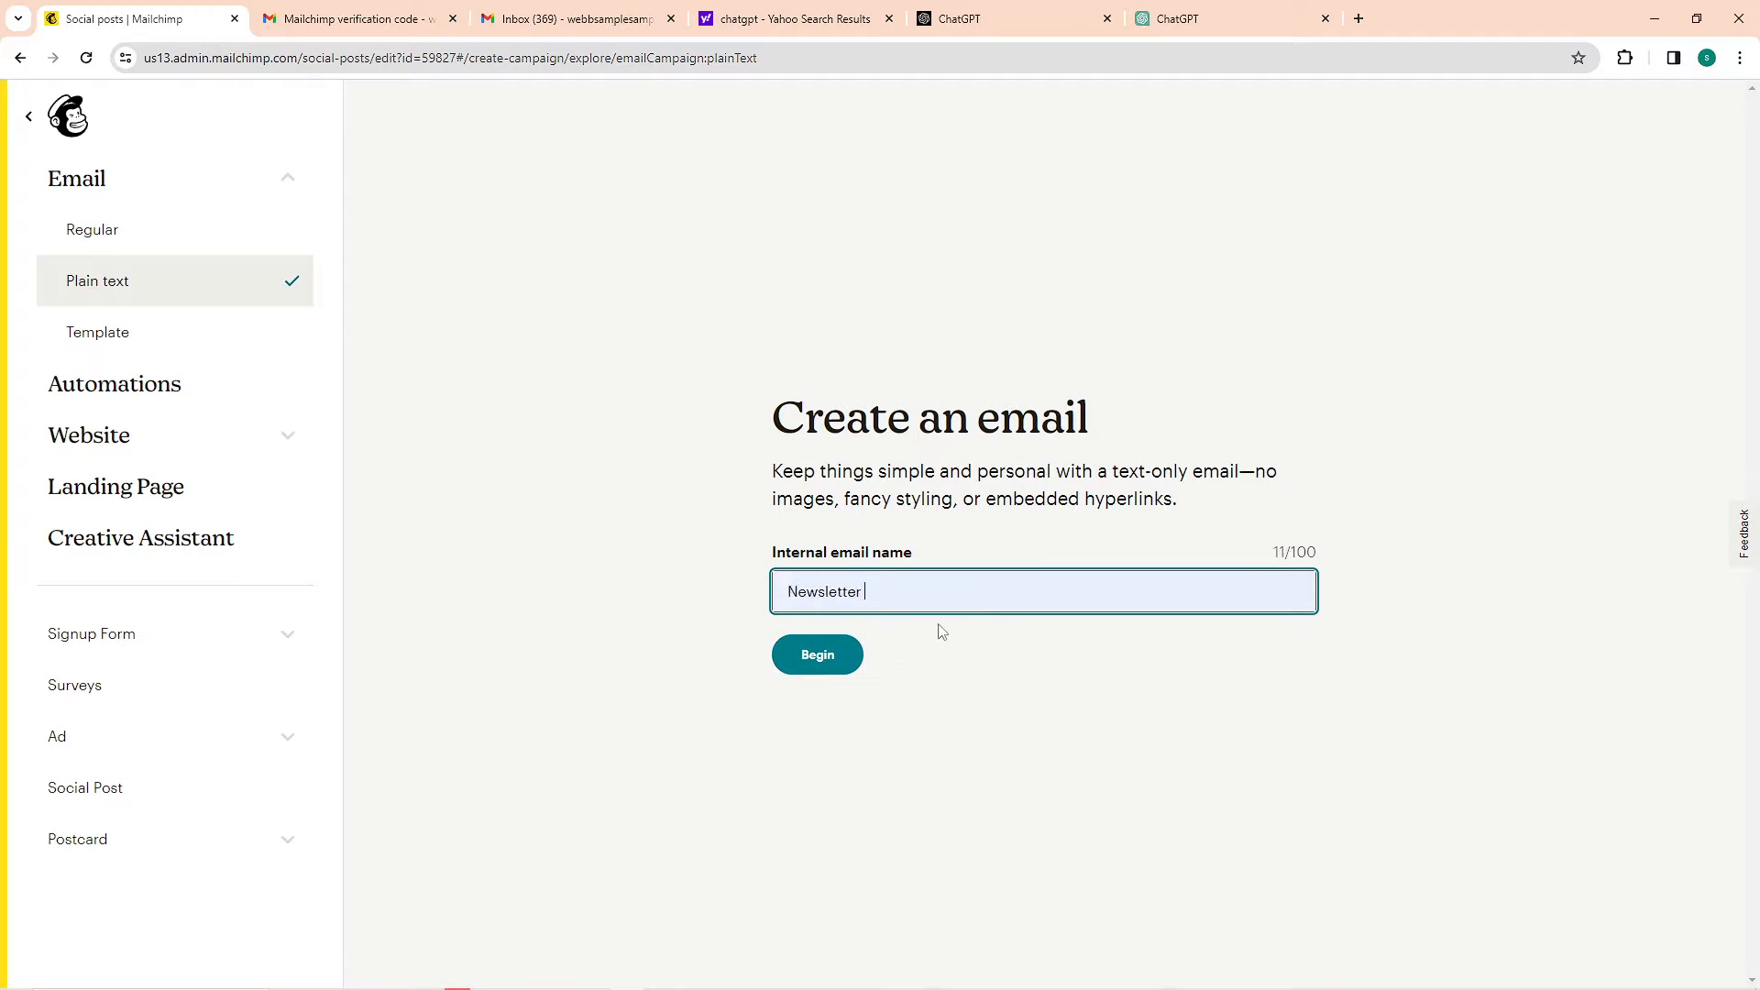
{"action": "left_click", "coordinate": [834, 672]}
{"action": "left_click", "coordinate": [833, 662]}
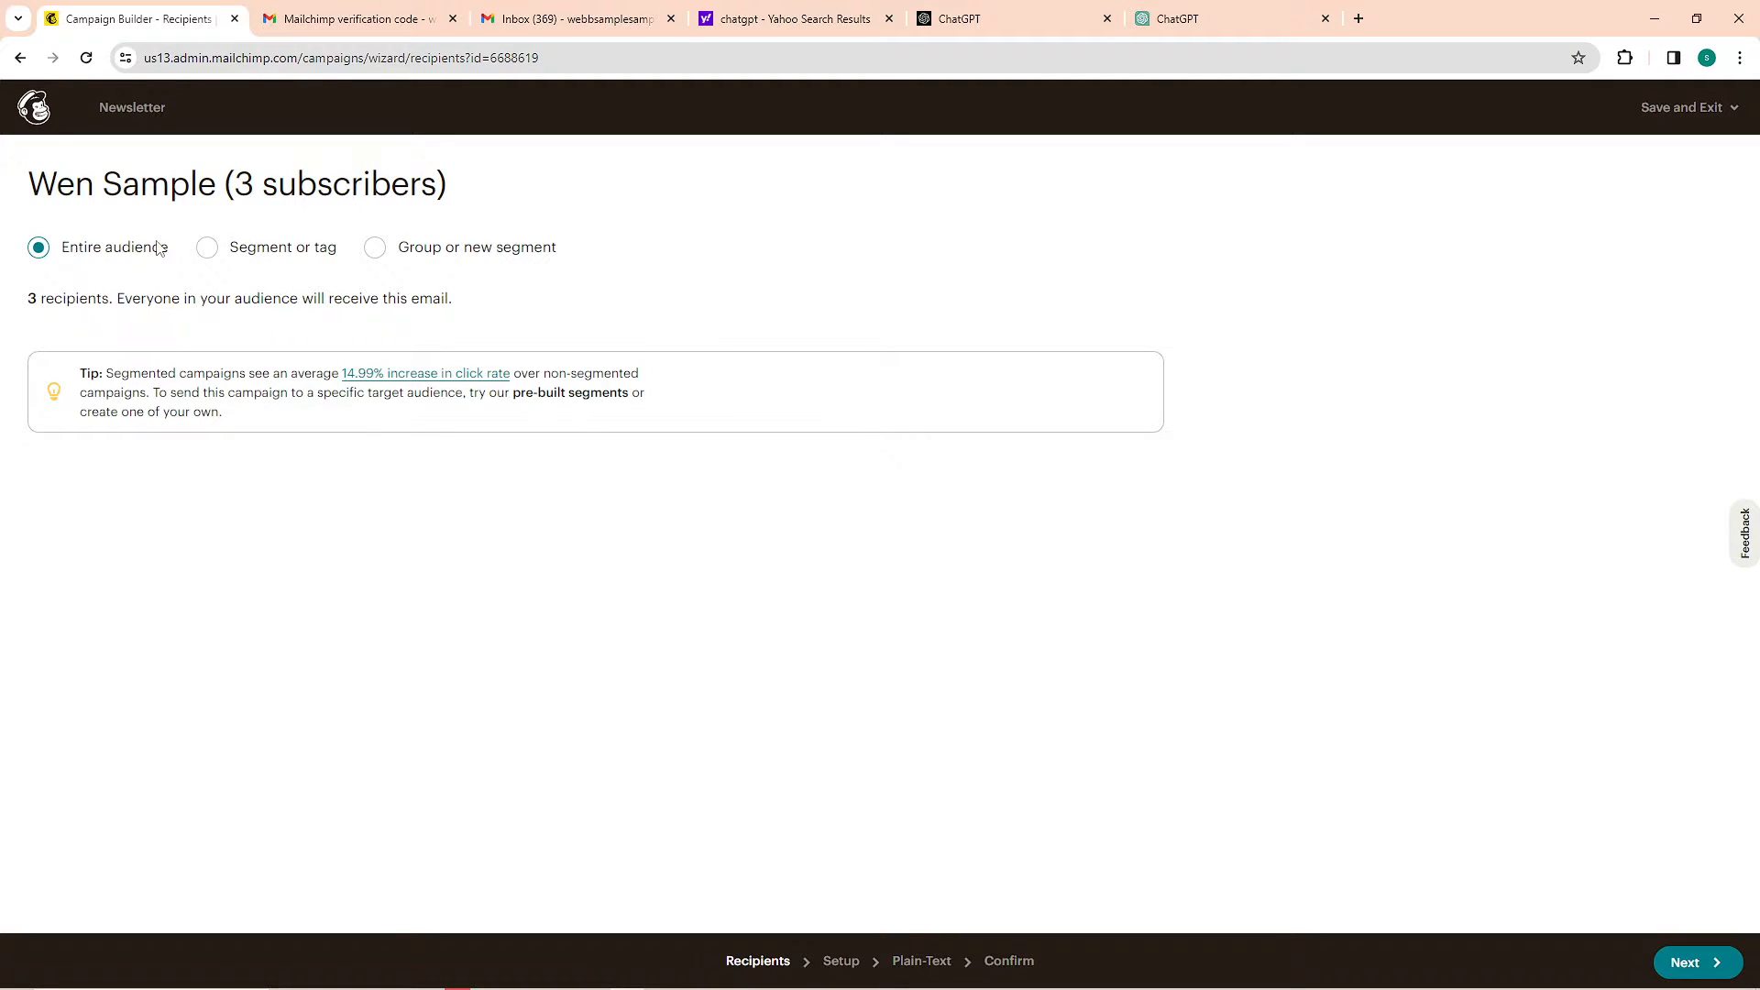
Look through the segment and group recipient options, choose the entire audience and proceed to the campaign setup
{"action": "left_click", "coordinate": [246, 252]}
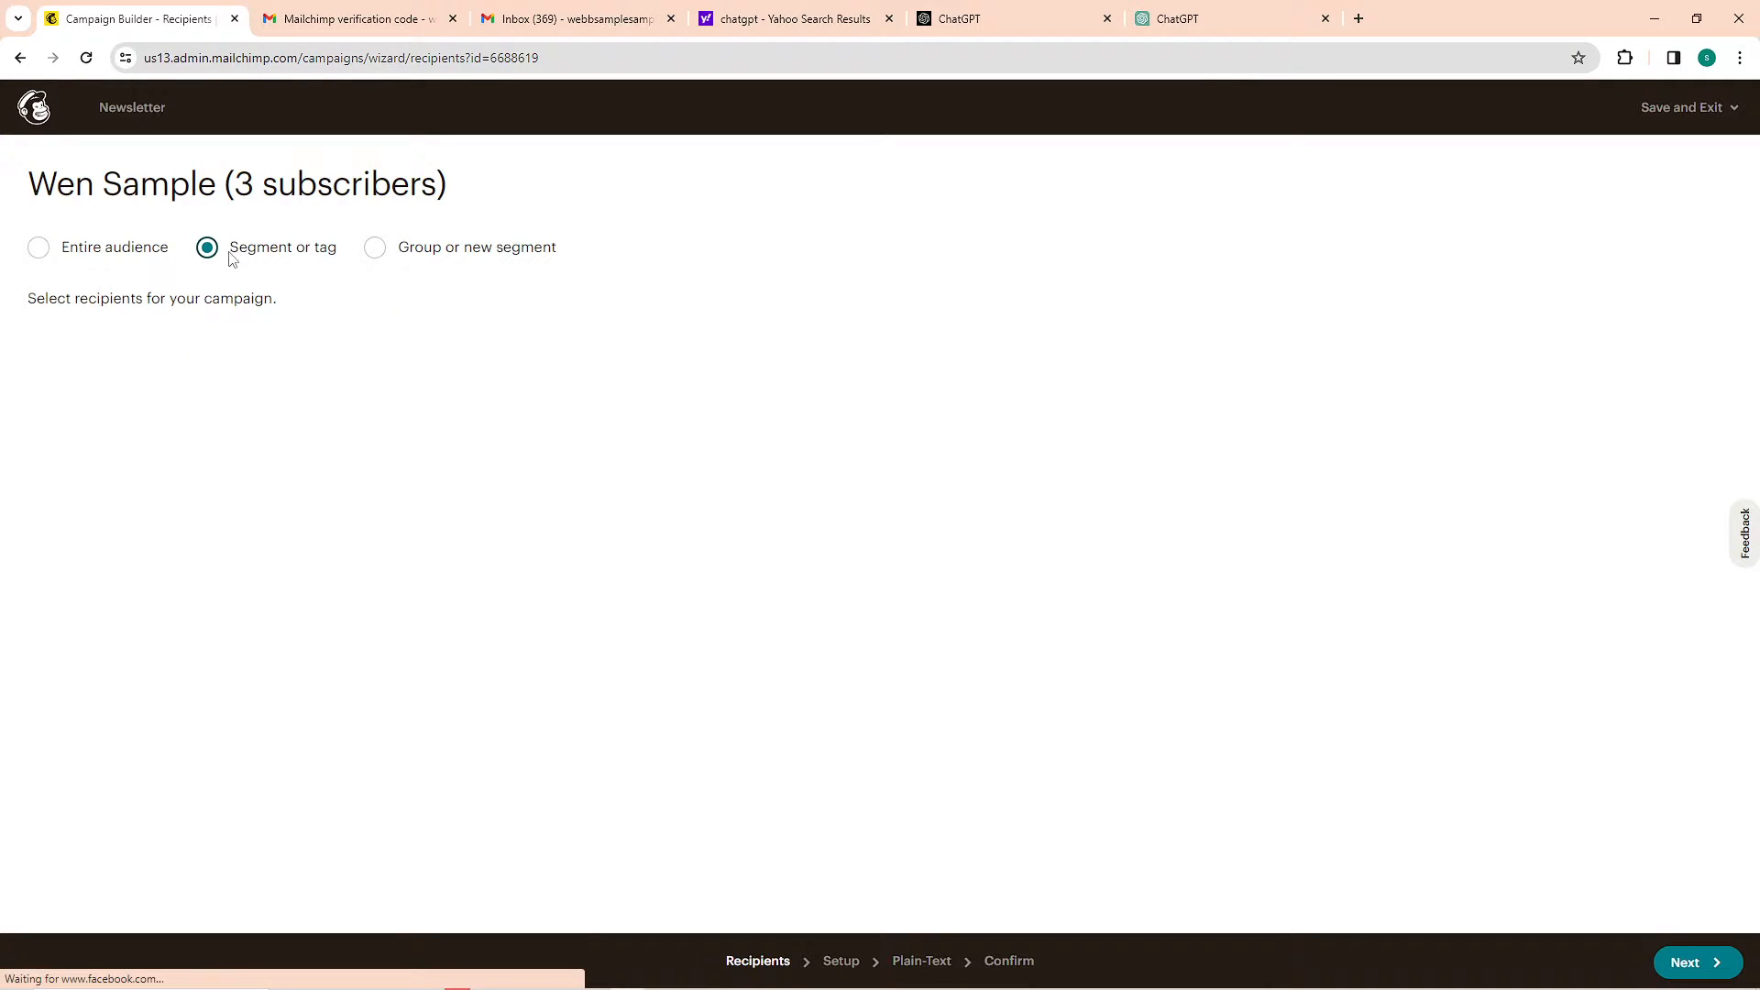
{"action": "left_click", "coordinate": [378, 257]}
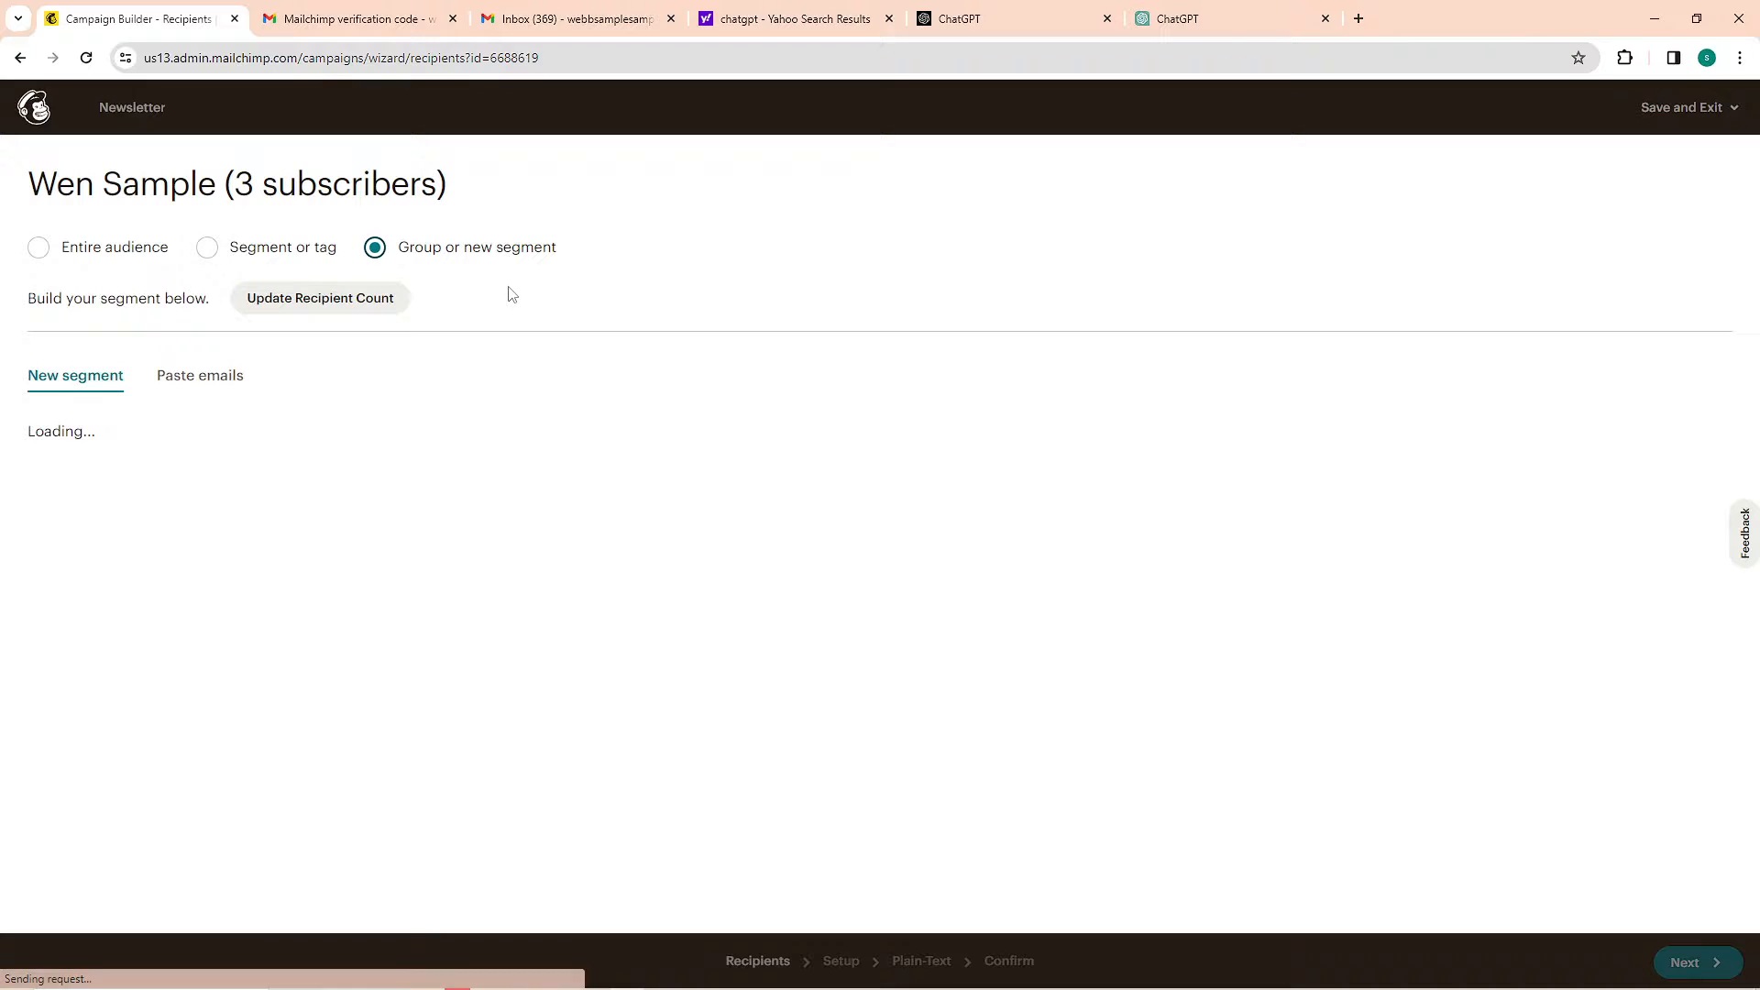
{"action": "left_click", "coordinate": [61, 254]}
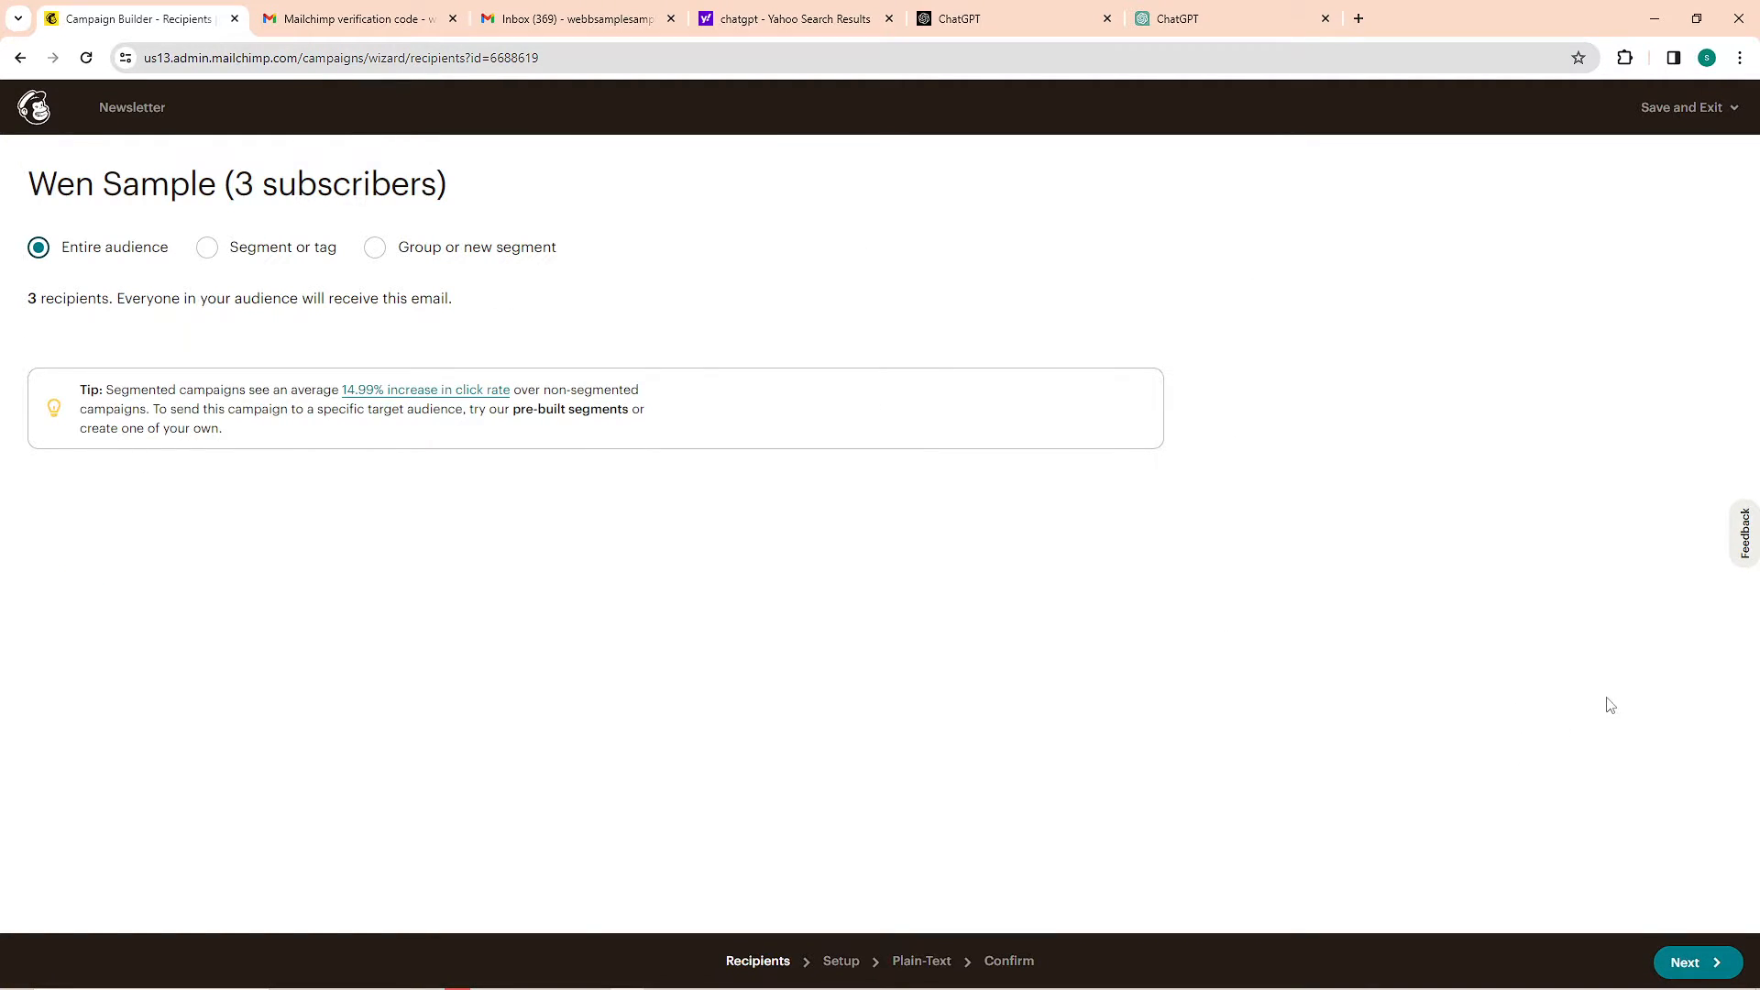
{"action": "left_click", "coordinate": [1712, 959]}
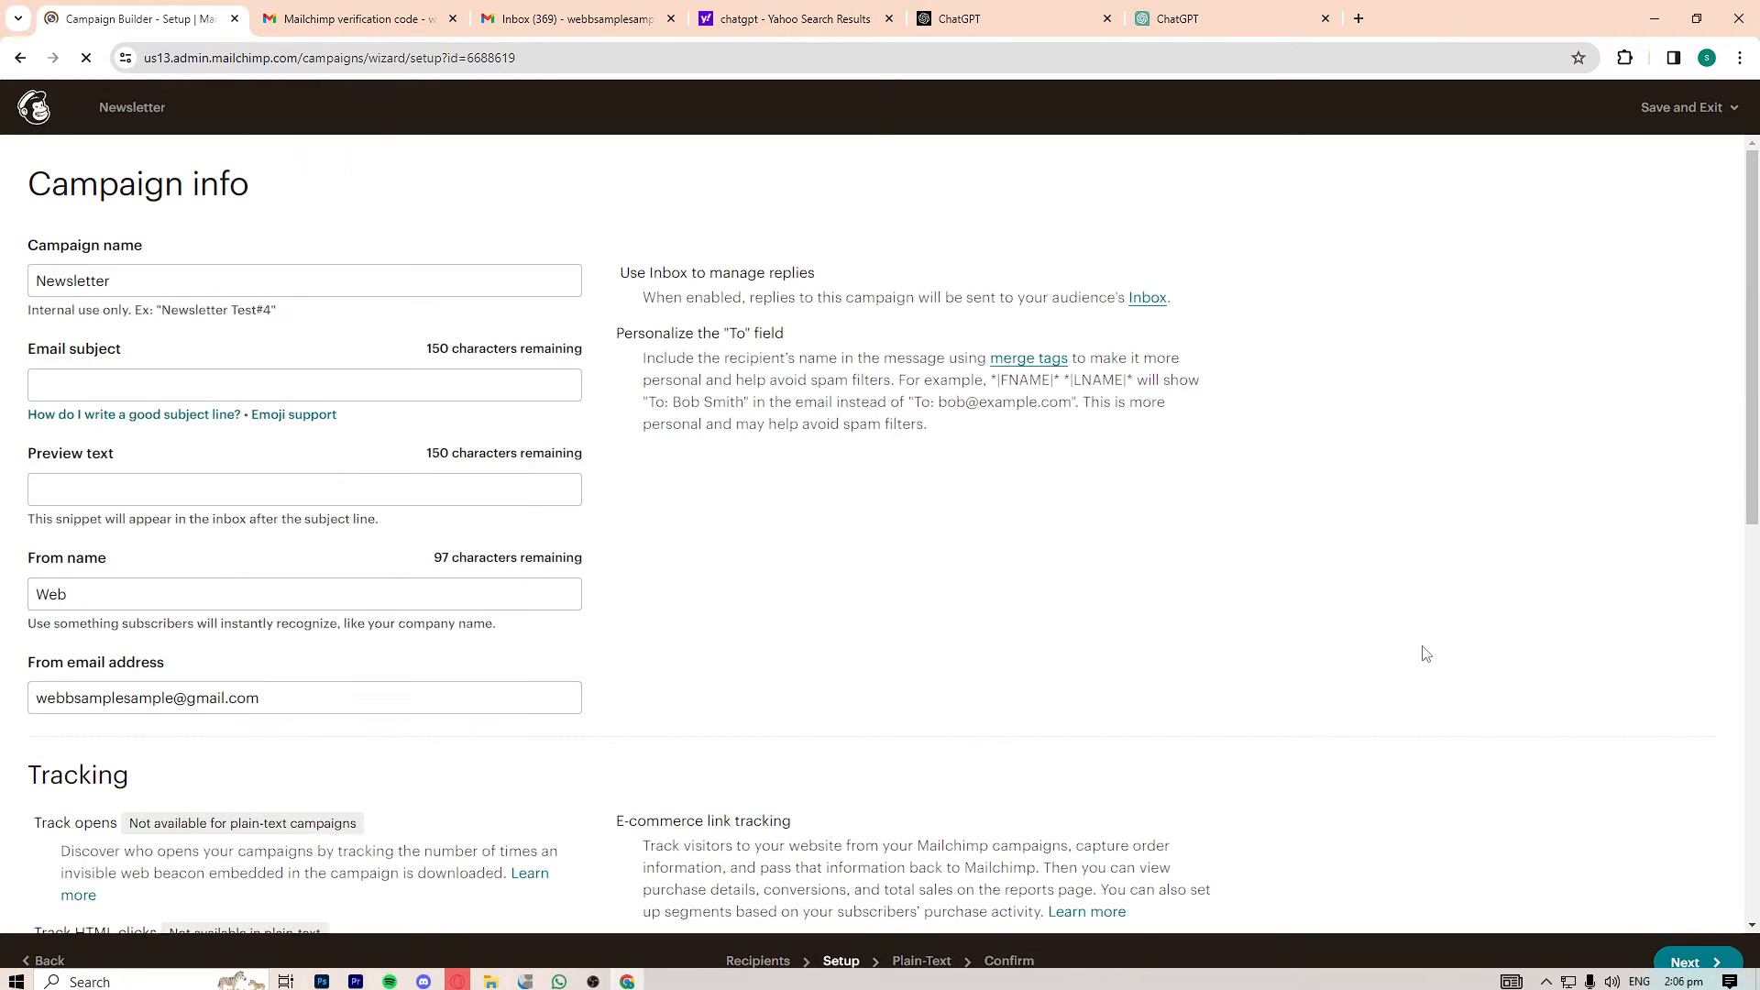
Copy the heading "Feathered Friends Newsletter - February Summary:" from the ChatGPT reply and use it as the campaign's email subject
{"action": "left_click", "coordinate": [221, 286]}
{"action": "left_click", "coordinate": [217, 382]}
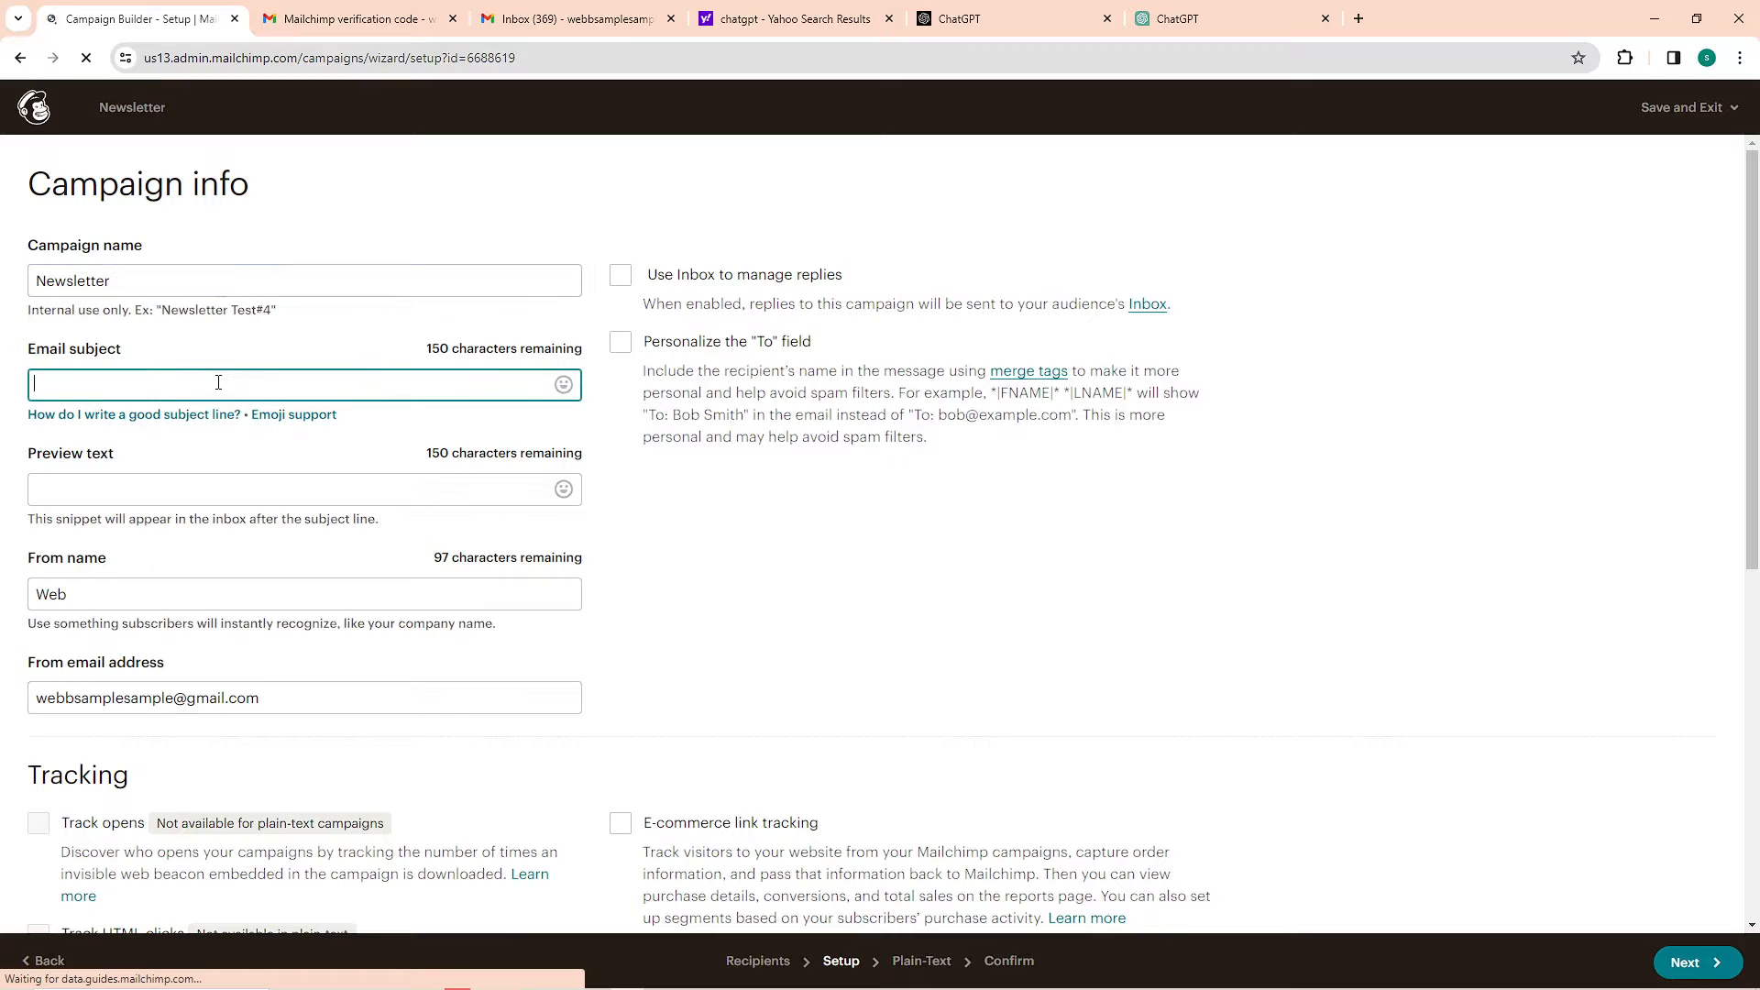
{"action": "left_click", "coordinate": [1216, 11]}
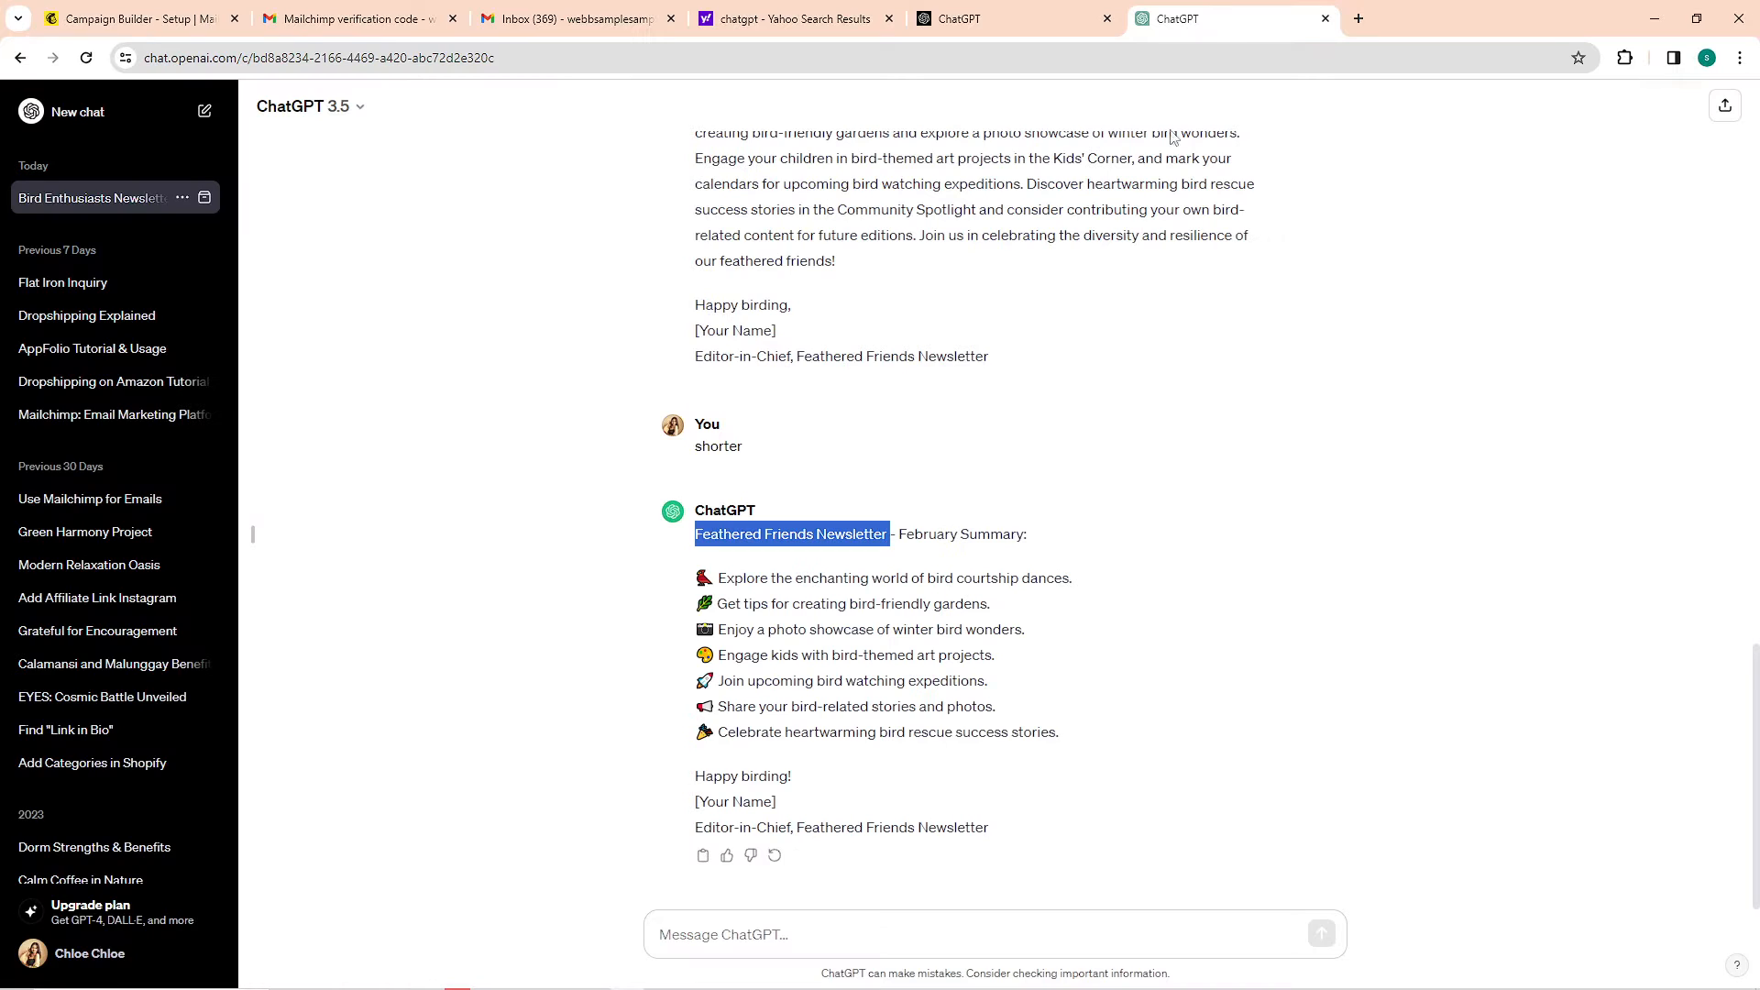
{"action": "left_click_drag", "start_coordinate": [1021, 527], "coordinate": [676, 539]}
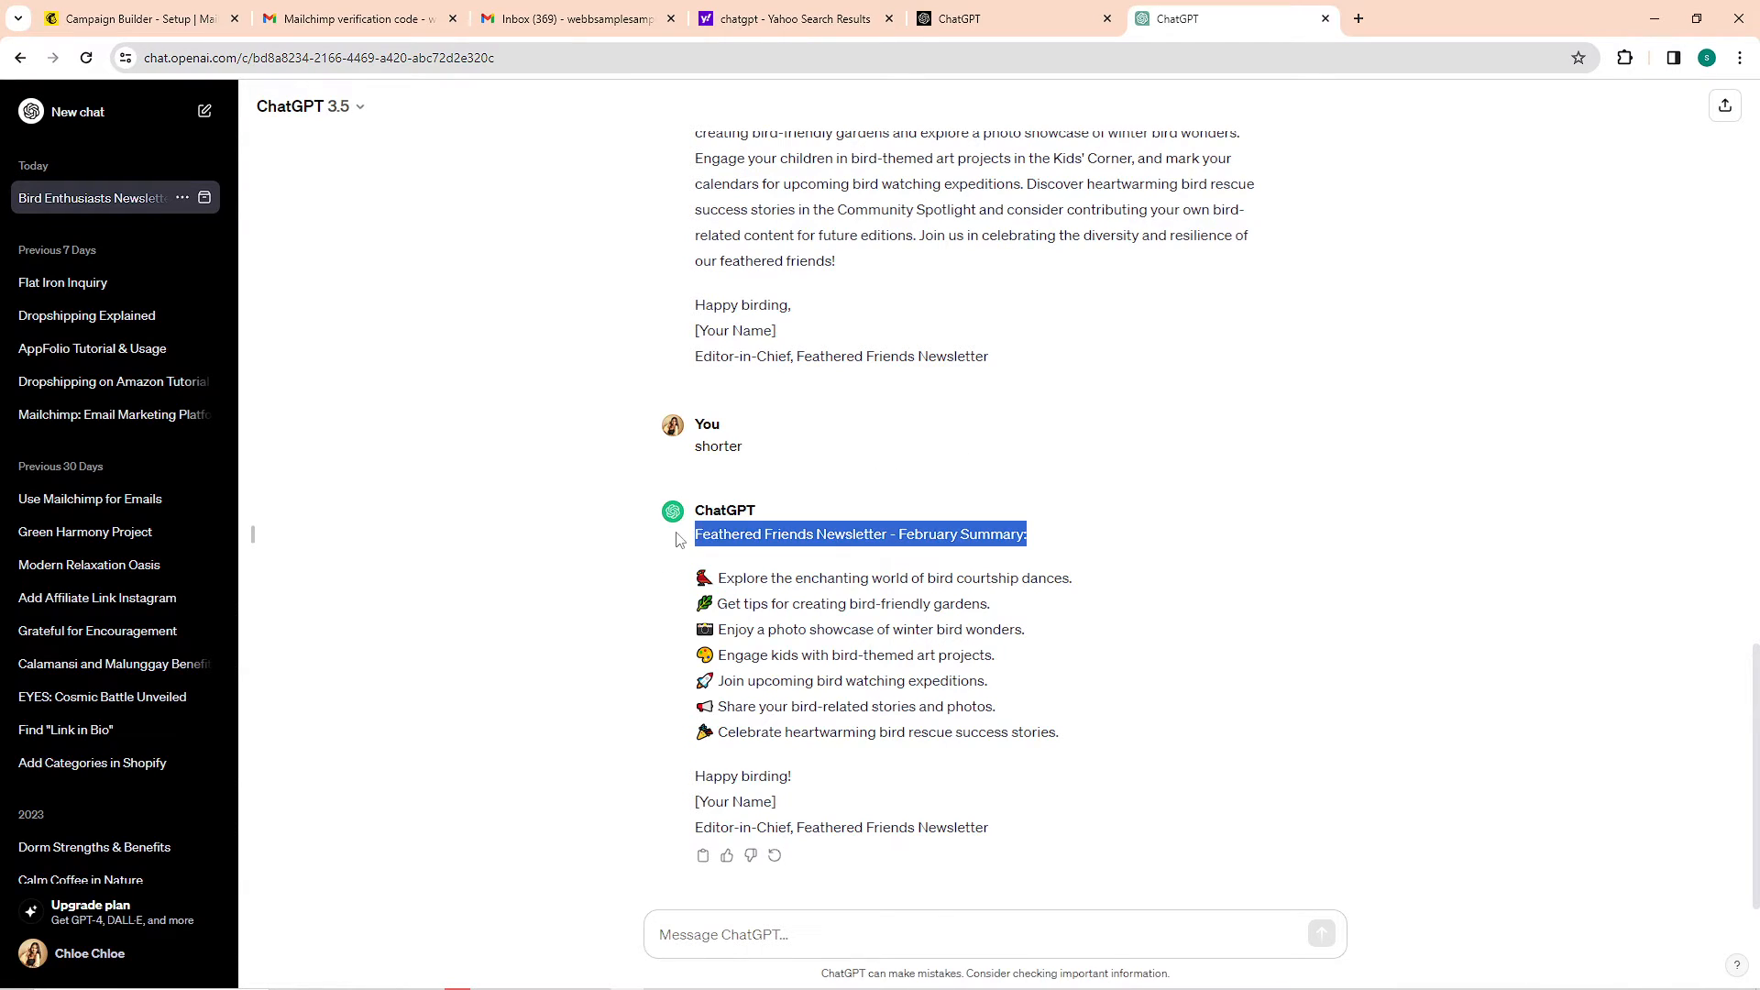
{"action": "key", "text": "ctrl+c"}
{"action": "left_click", "coordinate": [138, 18]}
{"action": "key", "text": "ctrl+v"}
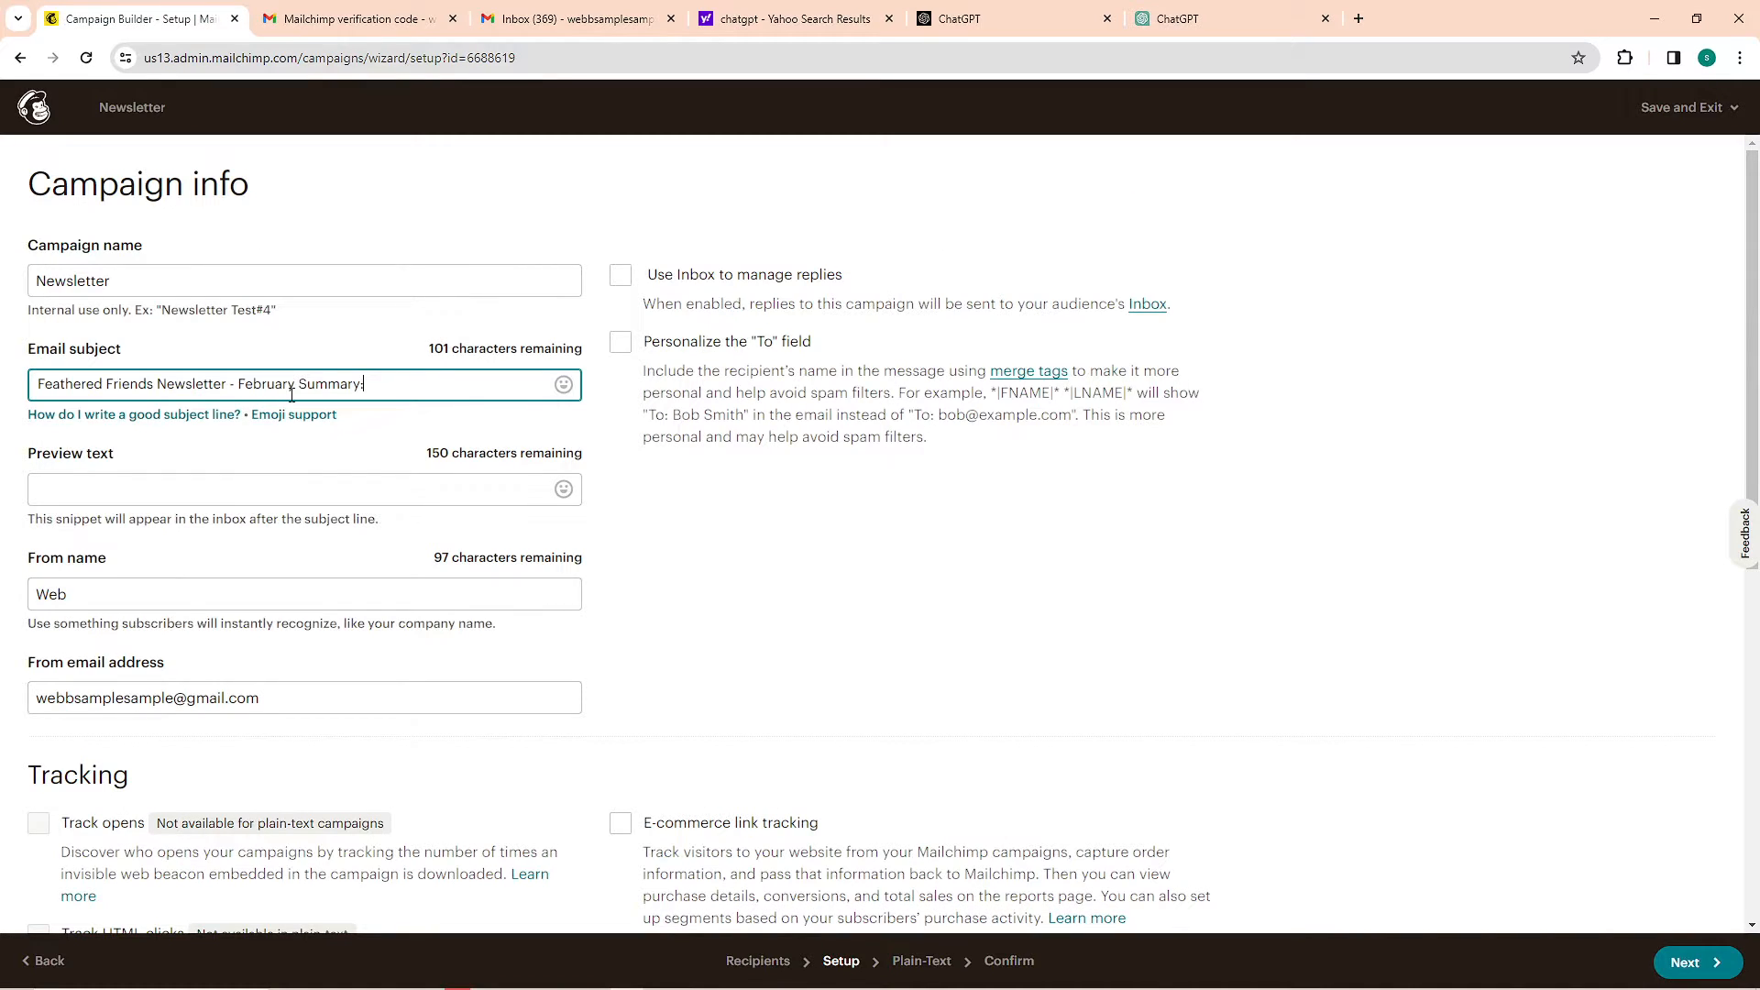
{"action": "left_click", "coordinate": [727, 524]}
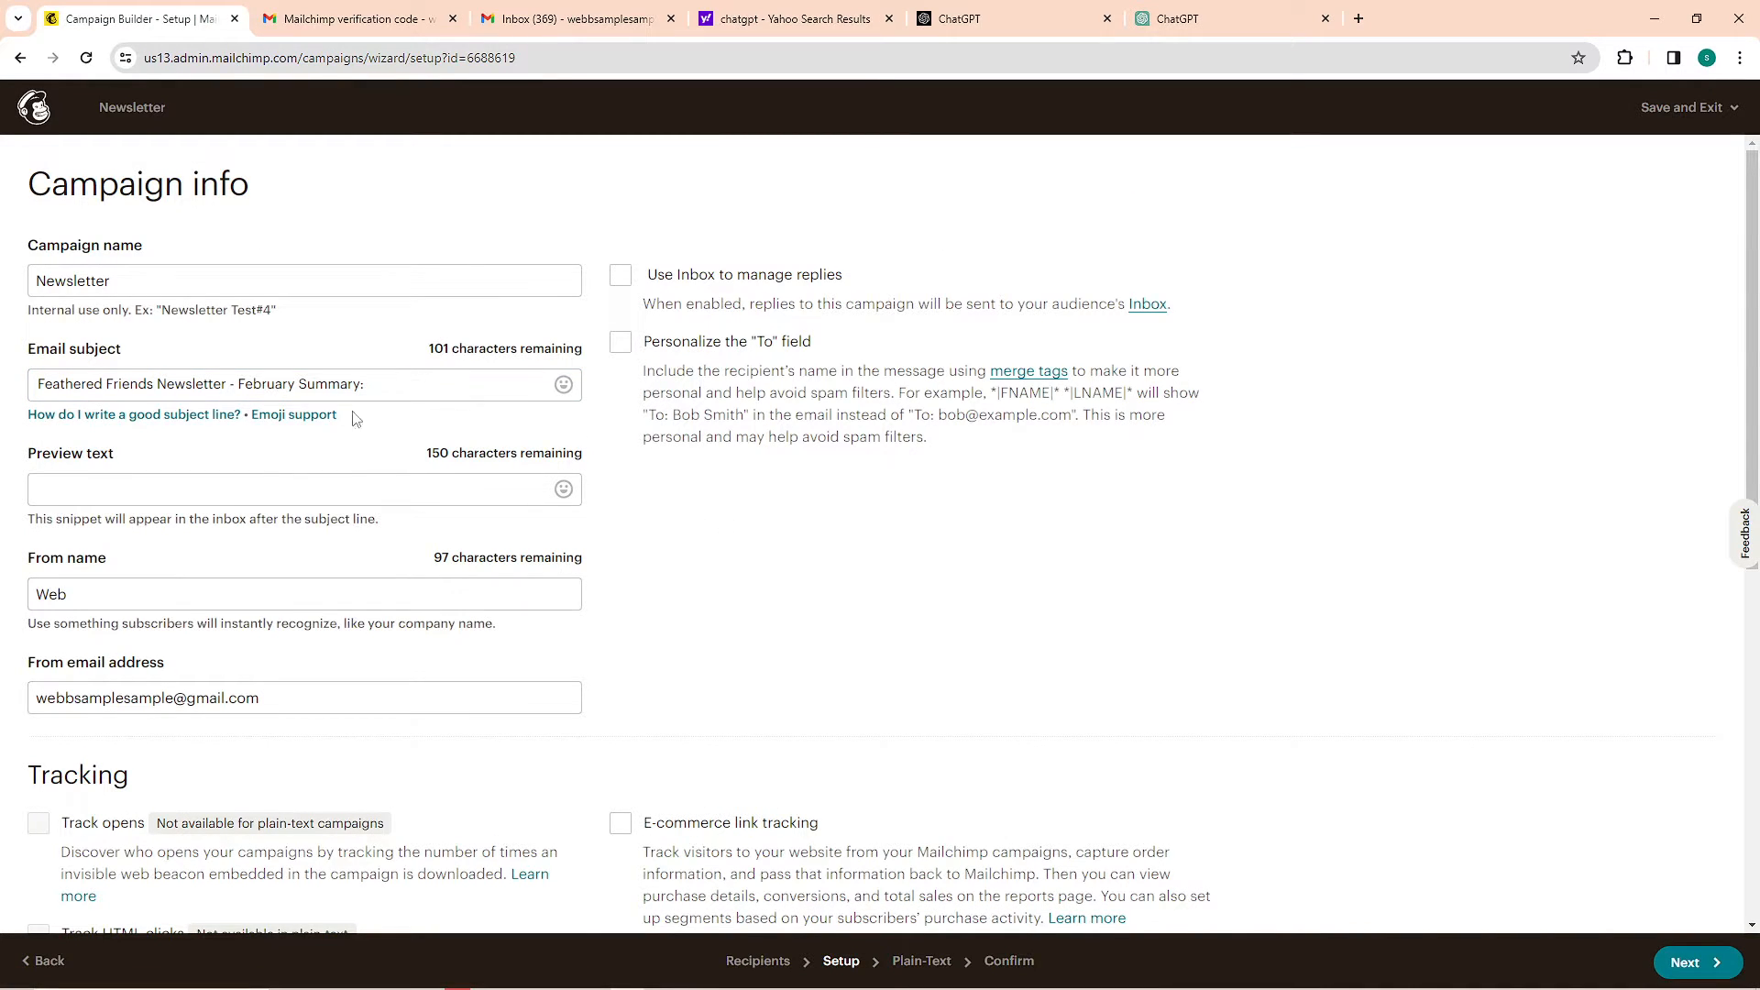
Set the preview text to "Explore the enchanting world of bird courtship dances." and the from name to "Web Sample"
{"action": "left_click", "coordinate": [251, 492]}
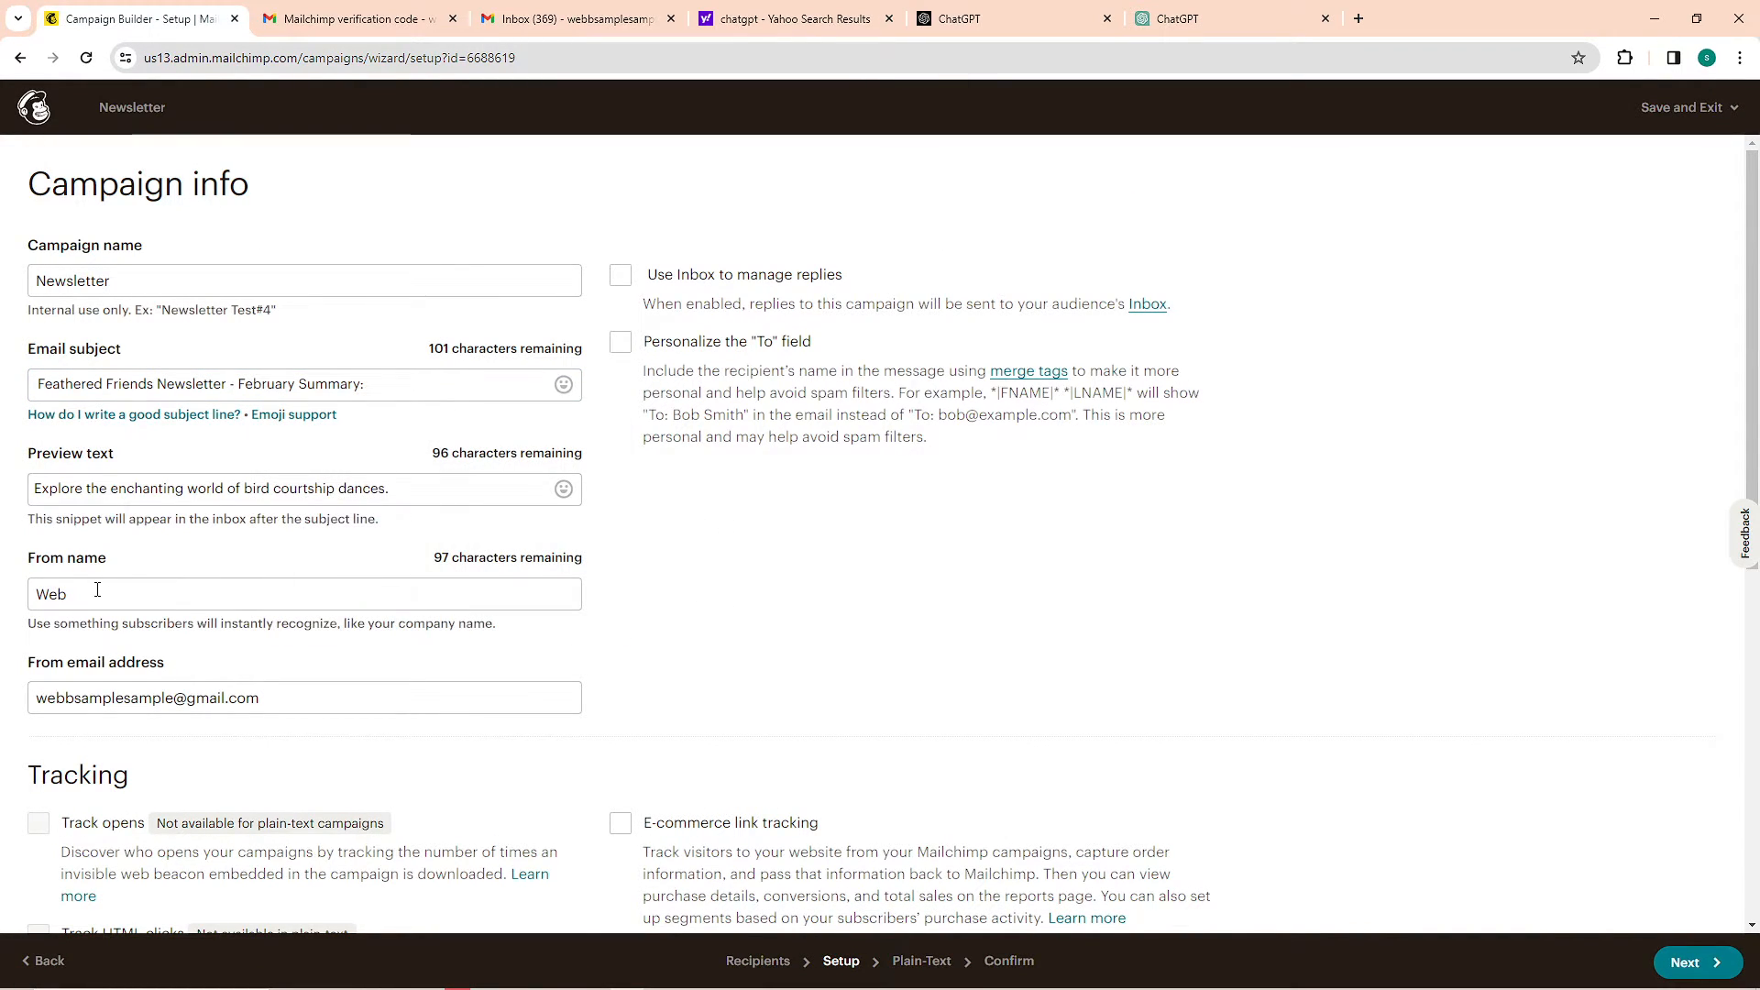
{"action": "left_click", "coordinate": [144, 602]}
{"action": "left_click", "coordinate": [229, 641]}
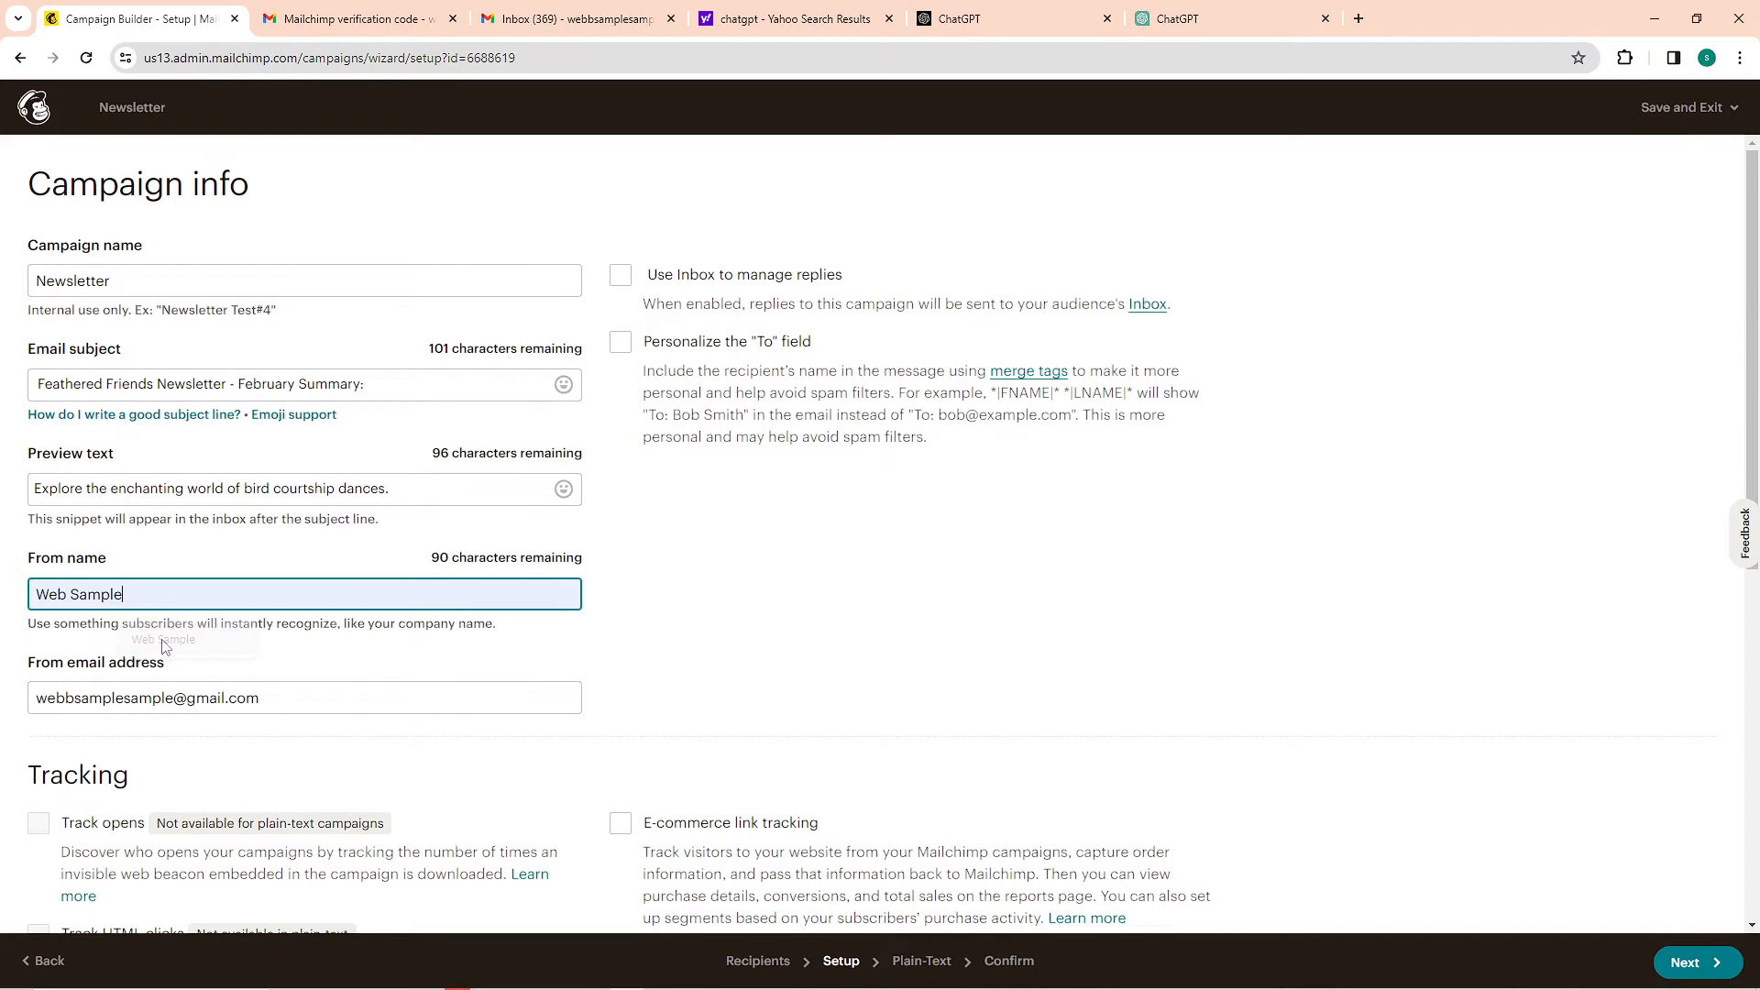
{"action": "left_click", "coordinate": [796, 647]}
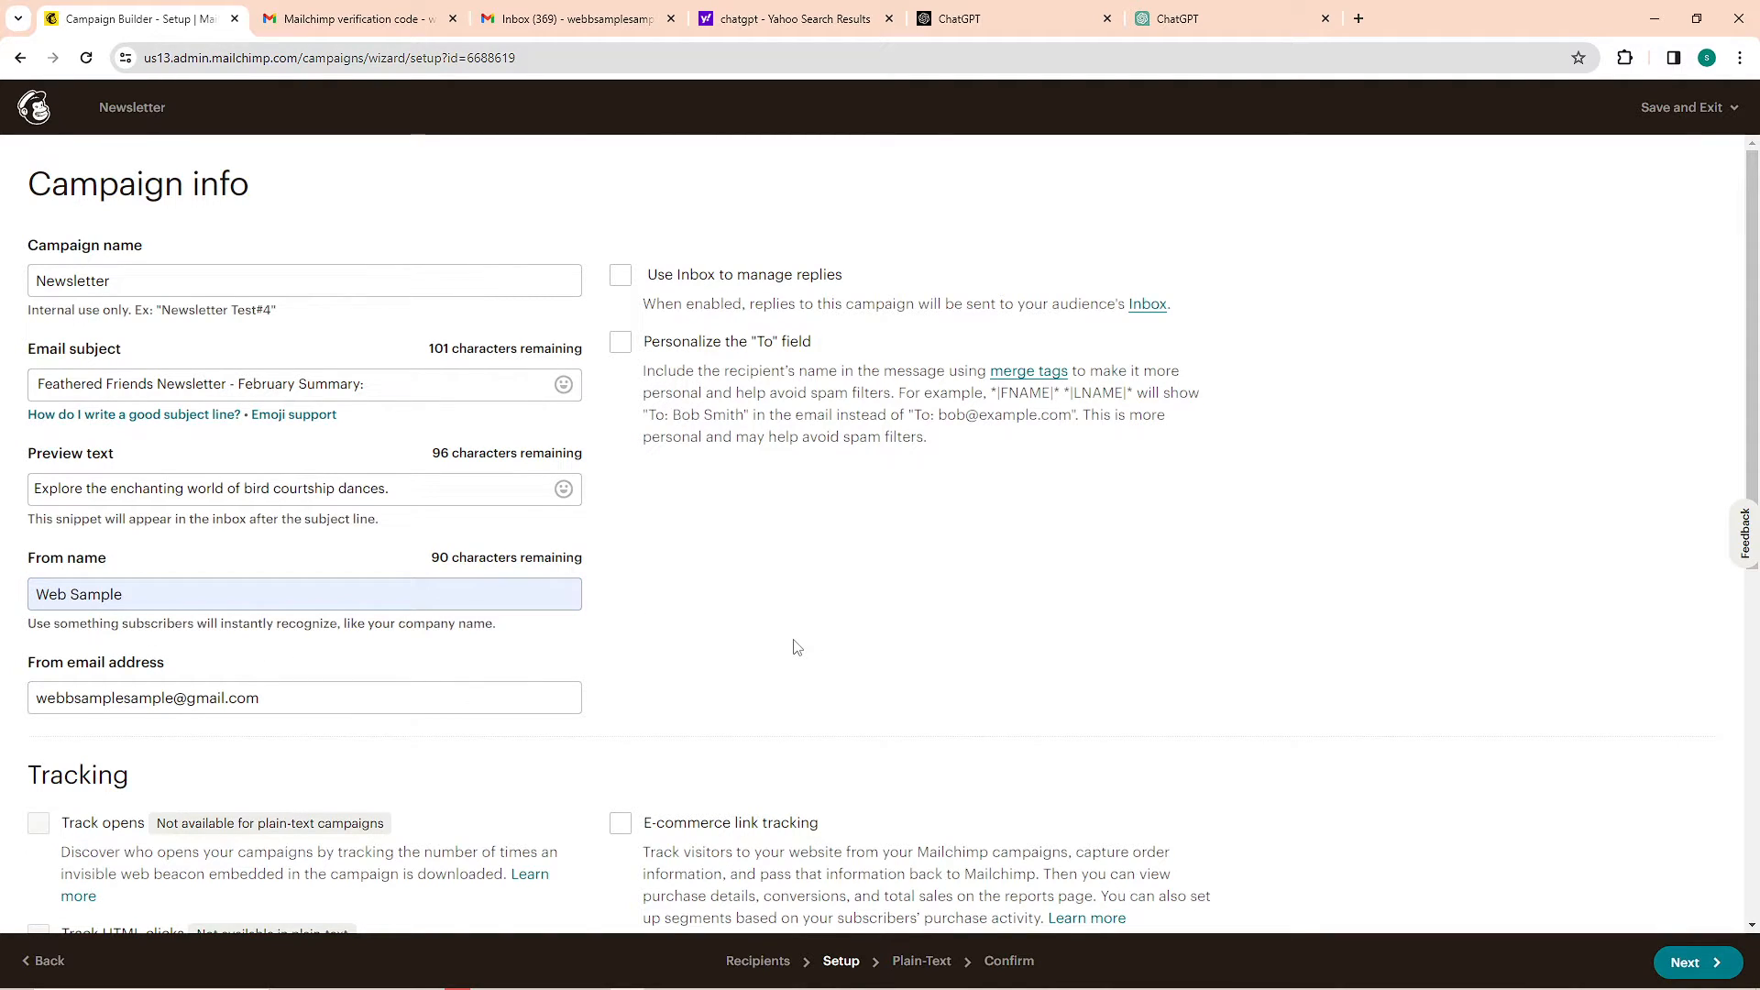
{"action": "left_click", "coordinate": [82, 563]}
Review the campaign's tracking and social media options and continue to the plain-text content
{"action": "scroll", "coordinate": [550, 642], "scroll_direction": "down", "scroll_amount": 6}
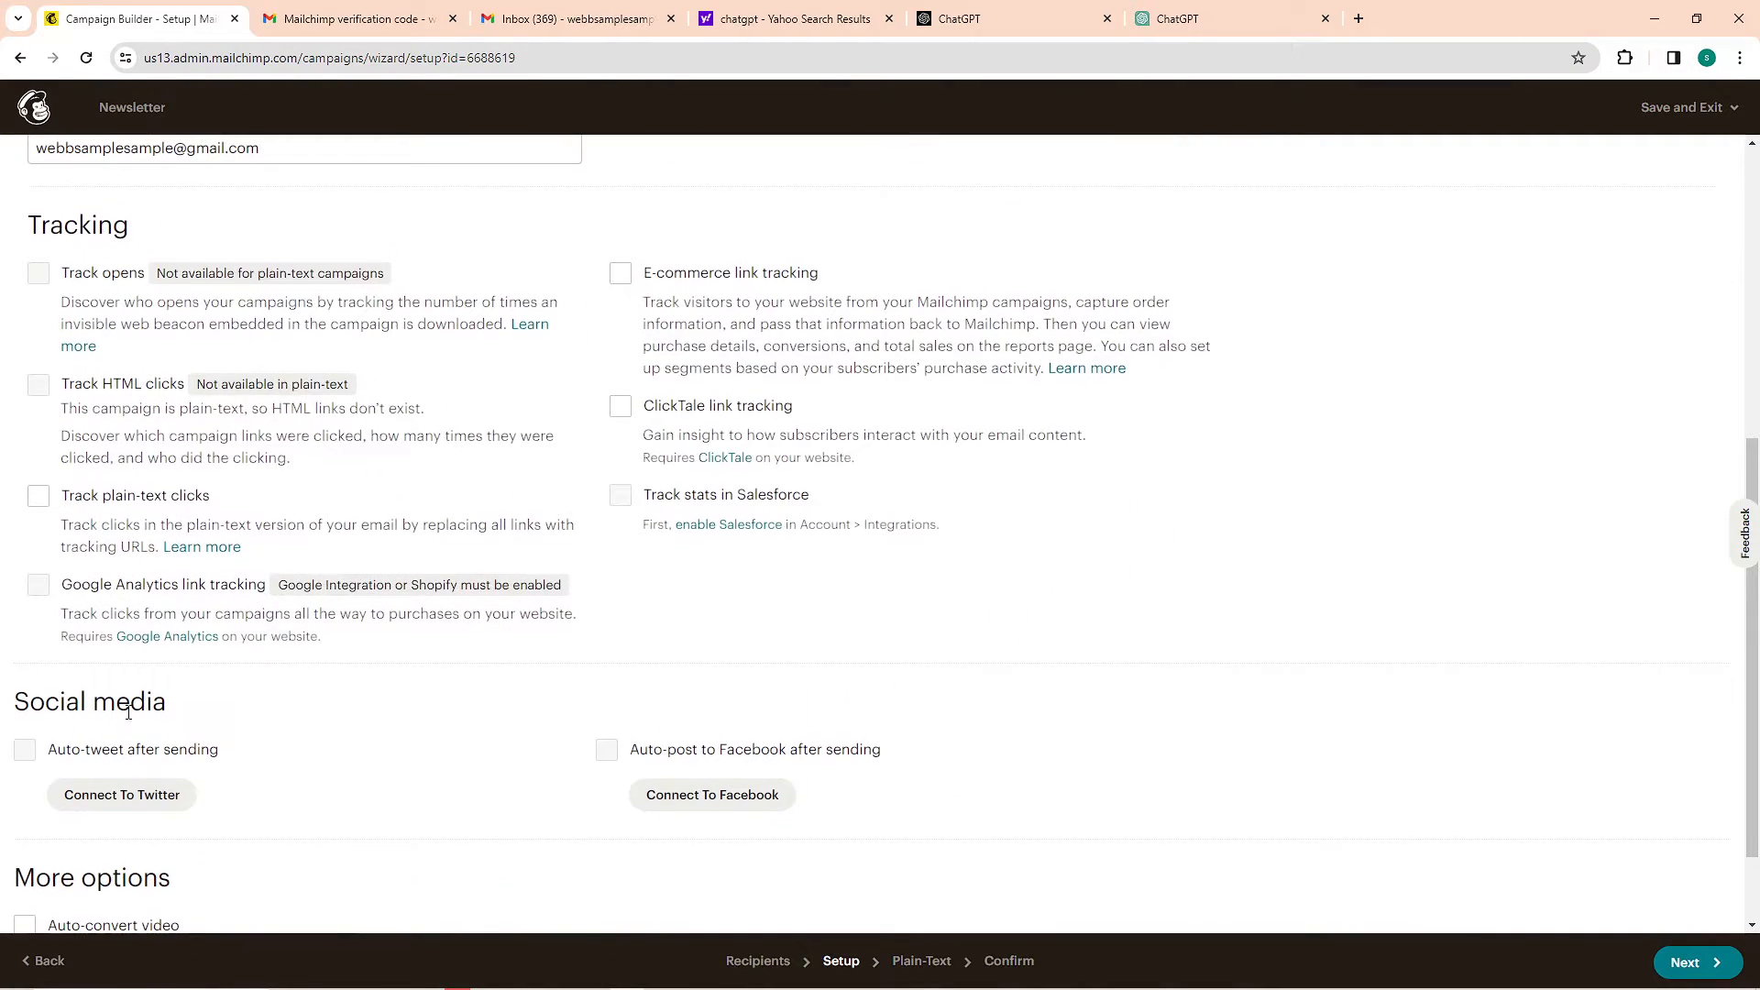
{"action": "scroll", "coordinate": [128, 712], "scroll_direction": "down", "scroll_amount": 1}
{"action": "scroll", "coordinate": [1284, 678], "scroll_direction": "up", "scroll_amount": 7}
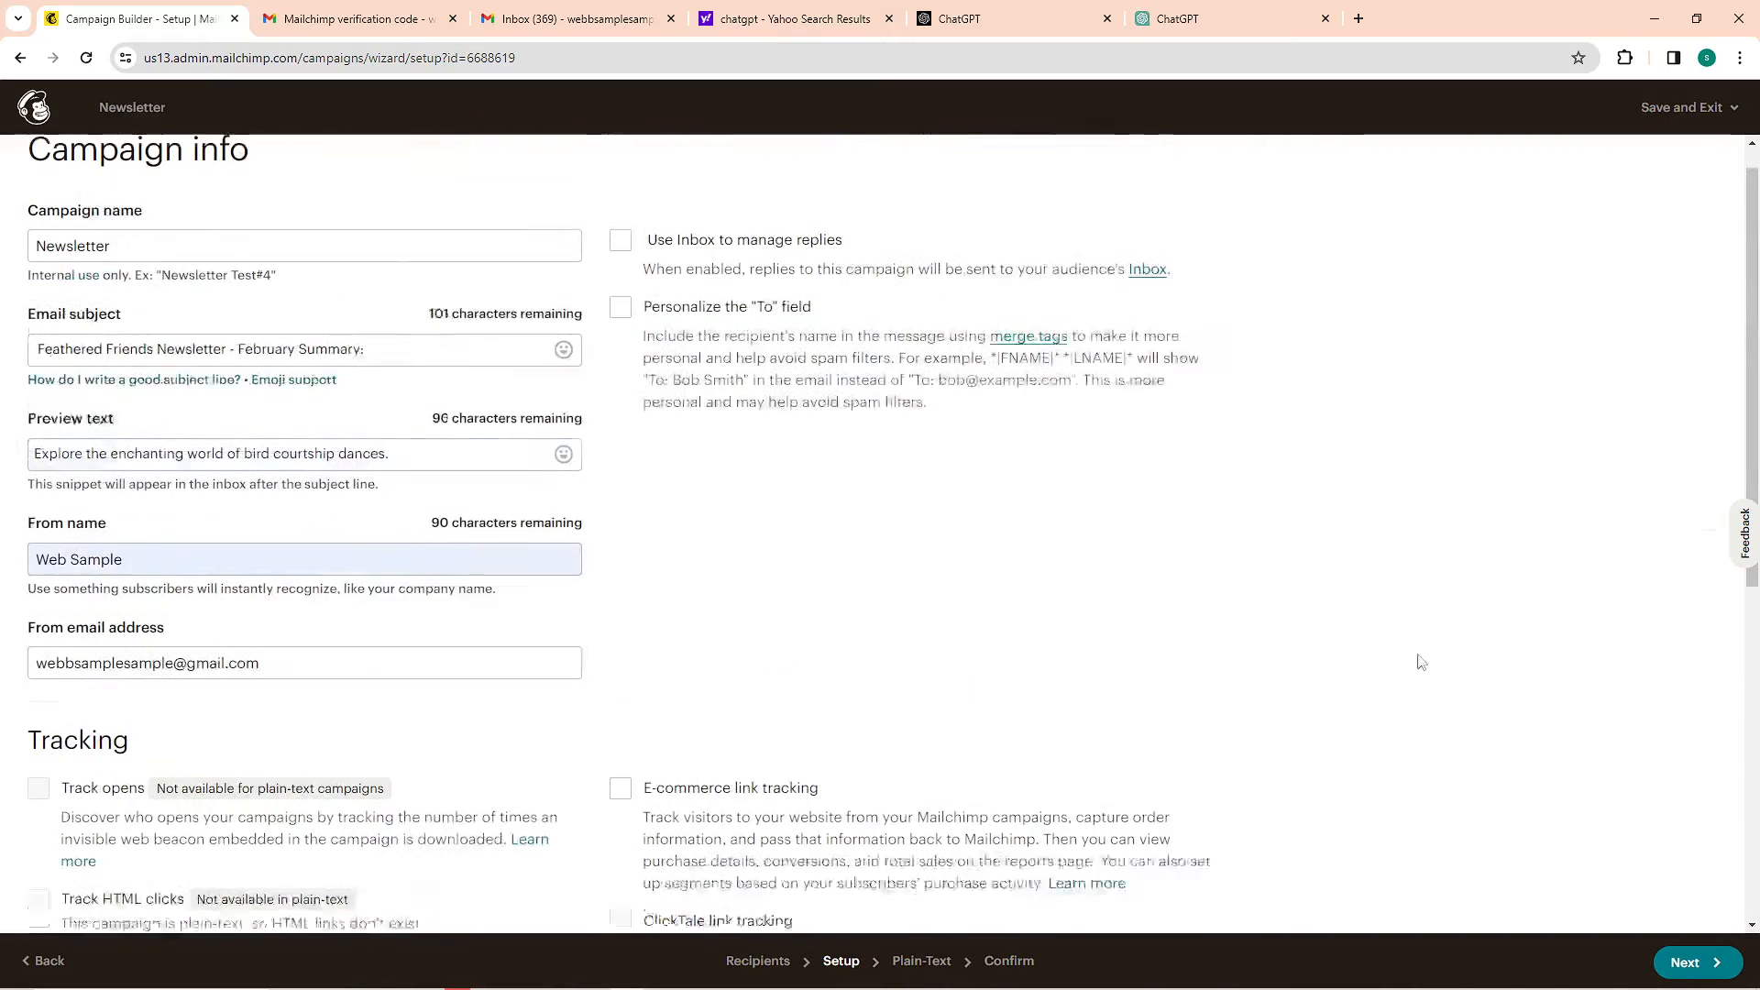
{"action": "left_click", "coordinate": [1696, 963]}
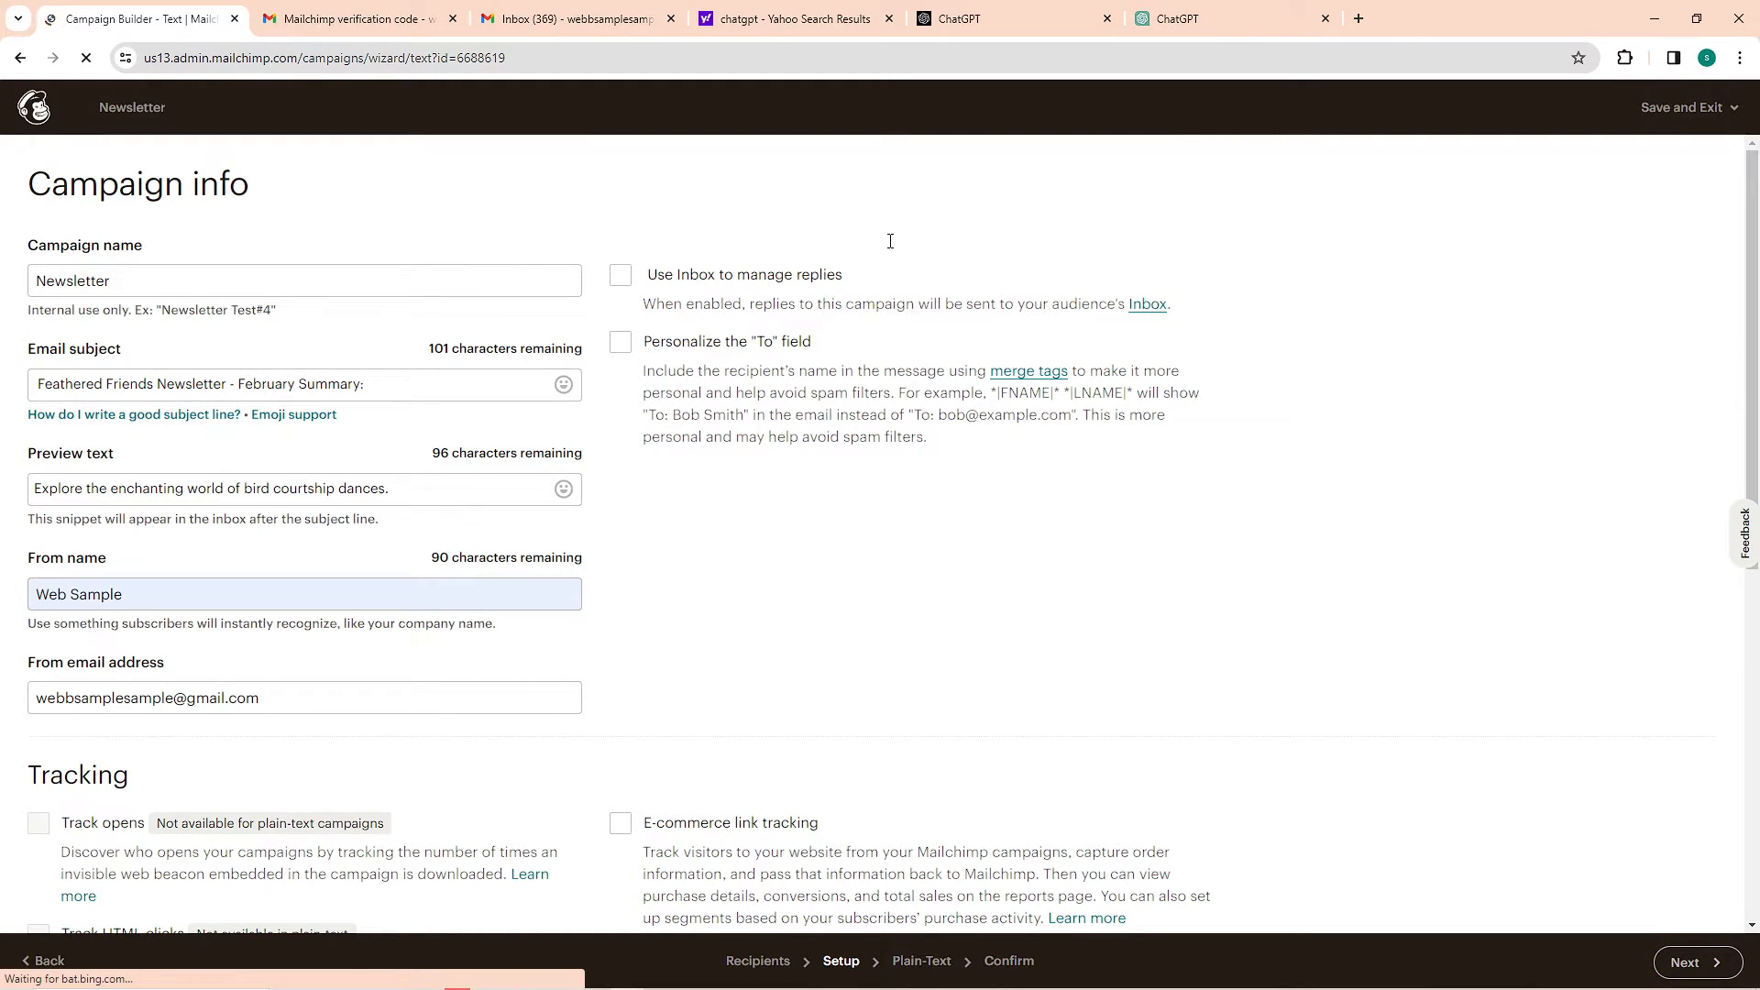
Replace all placeholder content of the plain-text message with the copied February newsletter text beginning "Dear Bird Enthusiasts,"
{"action": "left_click", "coordinate": [298, 237]}
{"action": "left_click_drag", "start_coordinate": [421, 389], "coordinate": [388, 420]}
{"action": "left_click", "coordinate": [259, 544]}
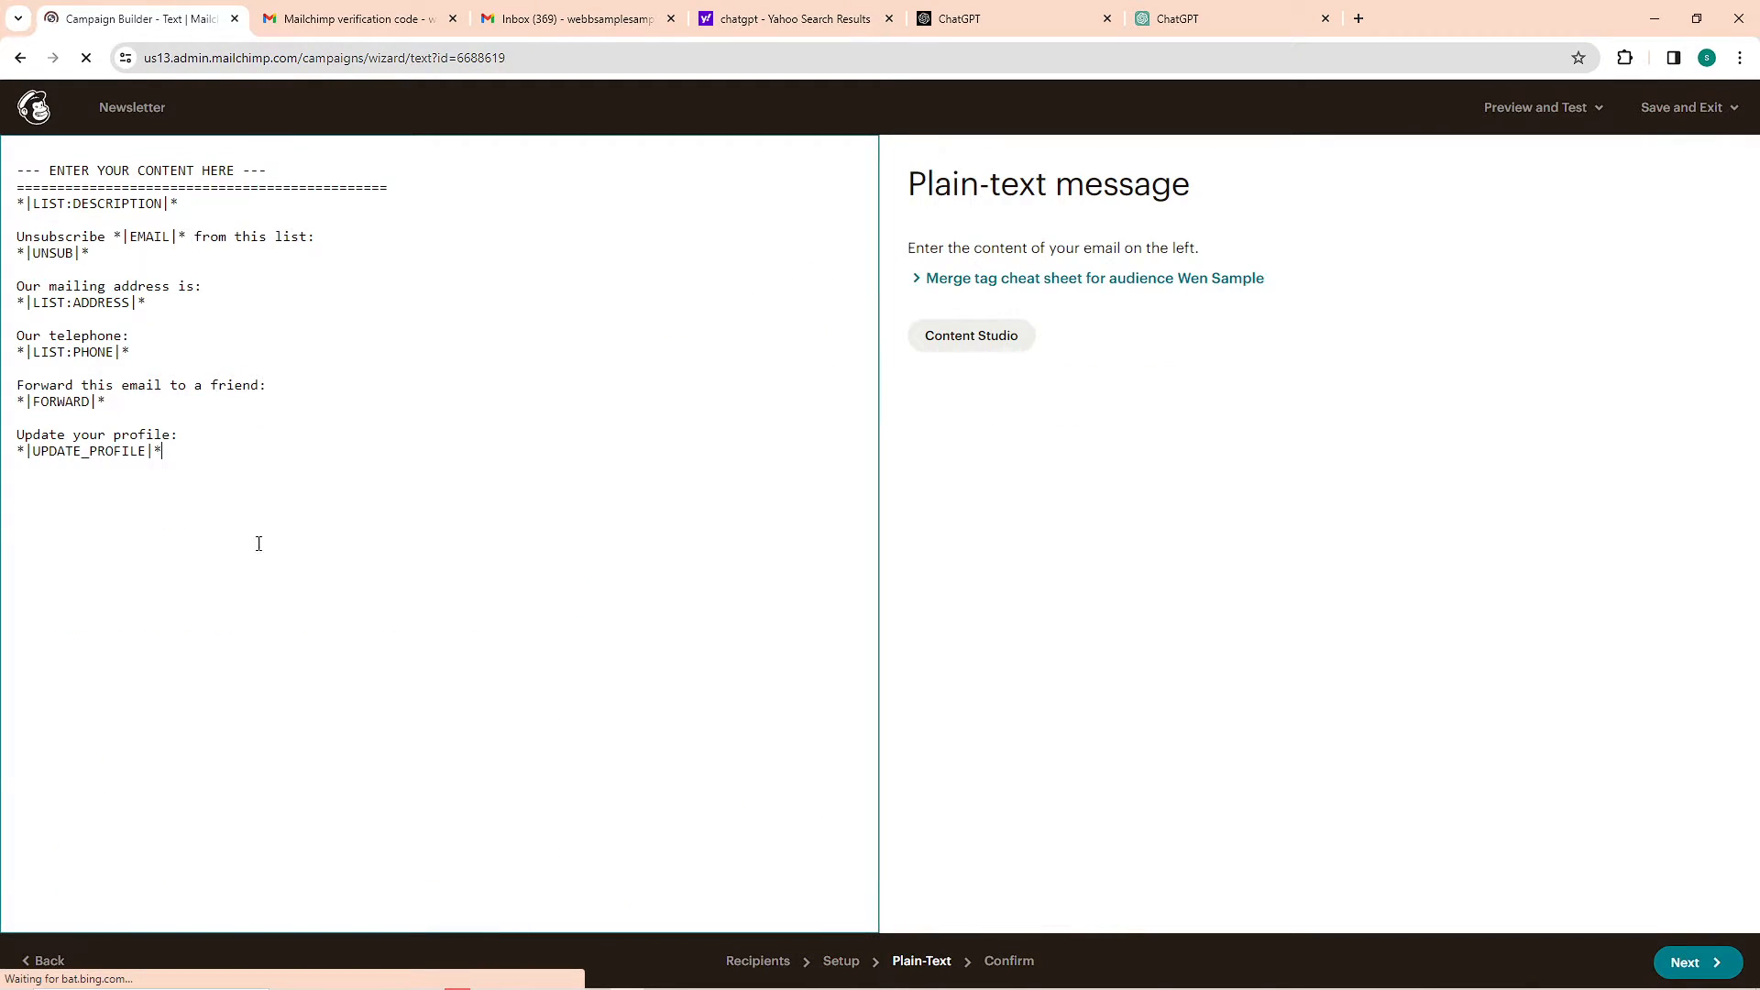
{"action": "left_click_drag", "start_coordinate": [258, 544], "coordinate": [41, 170]}
{"action": "key", "text": "BackSpace"}
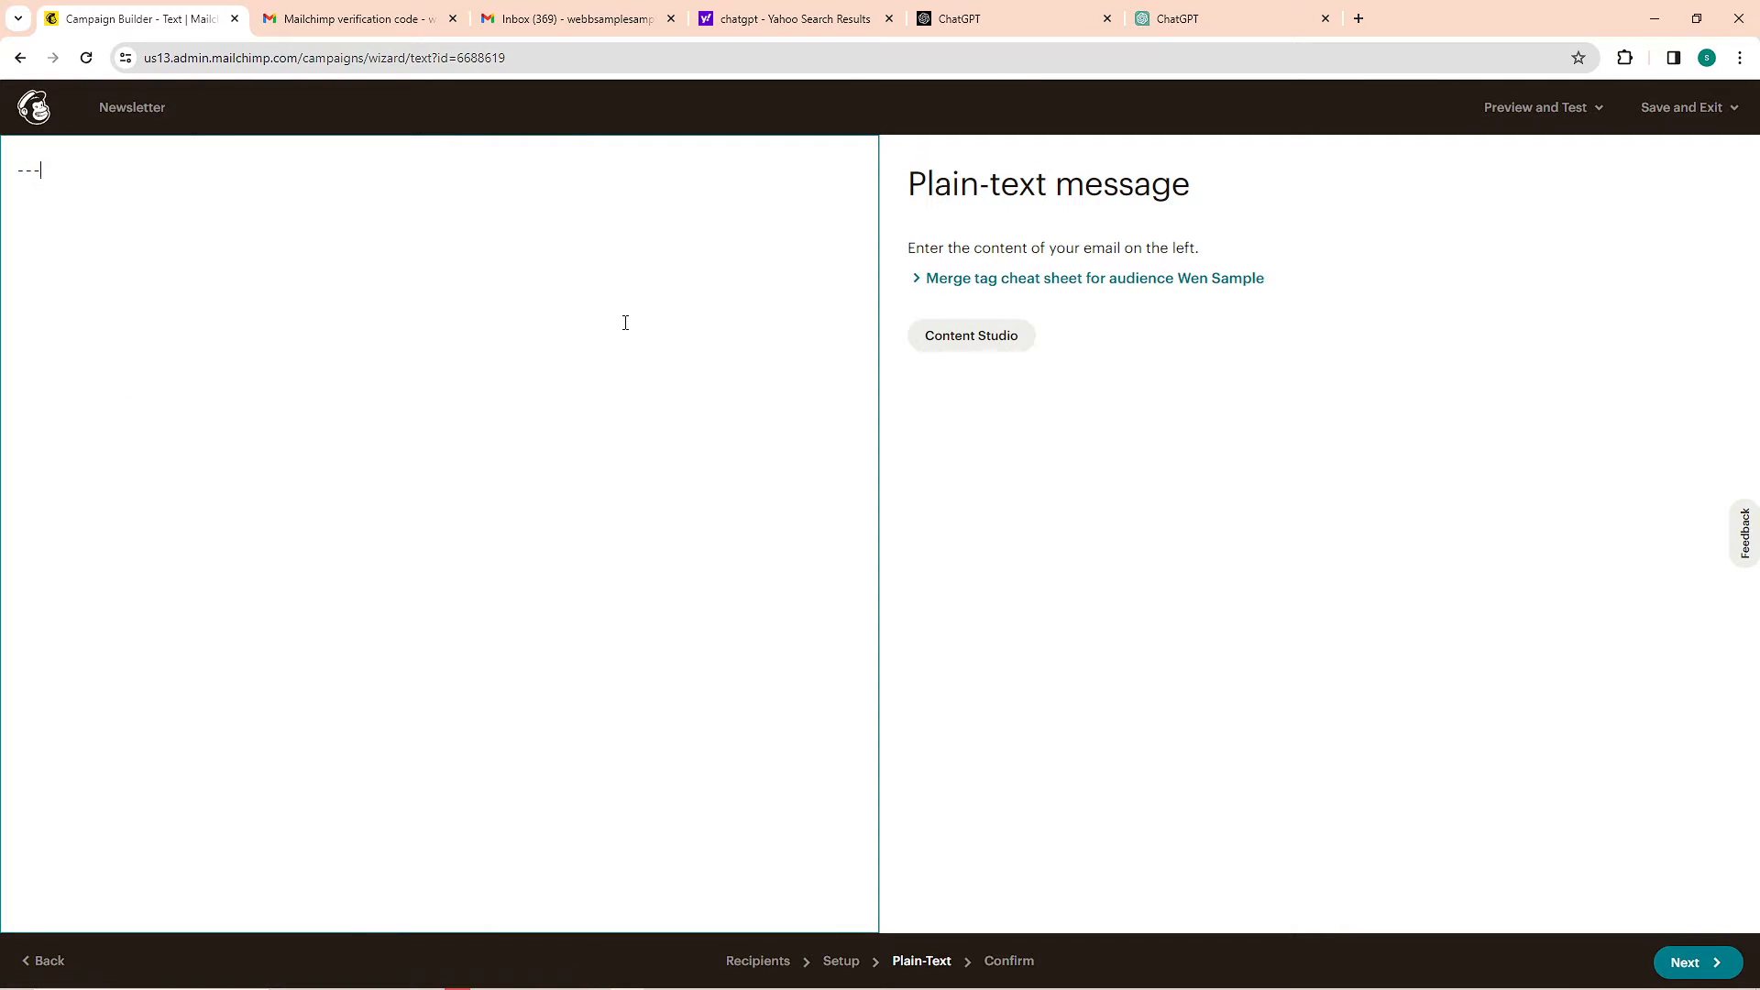
{"action": "key", "text": "ctrl+a"}
{"action": "key", "text": "ctrl+v"}
{"action": "scroll", "coordinate": [250, 896], "scroll_direction": "up", "scroll_amount": 2}
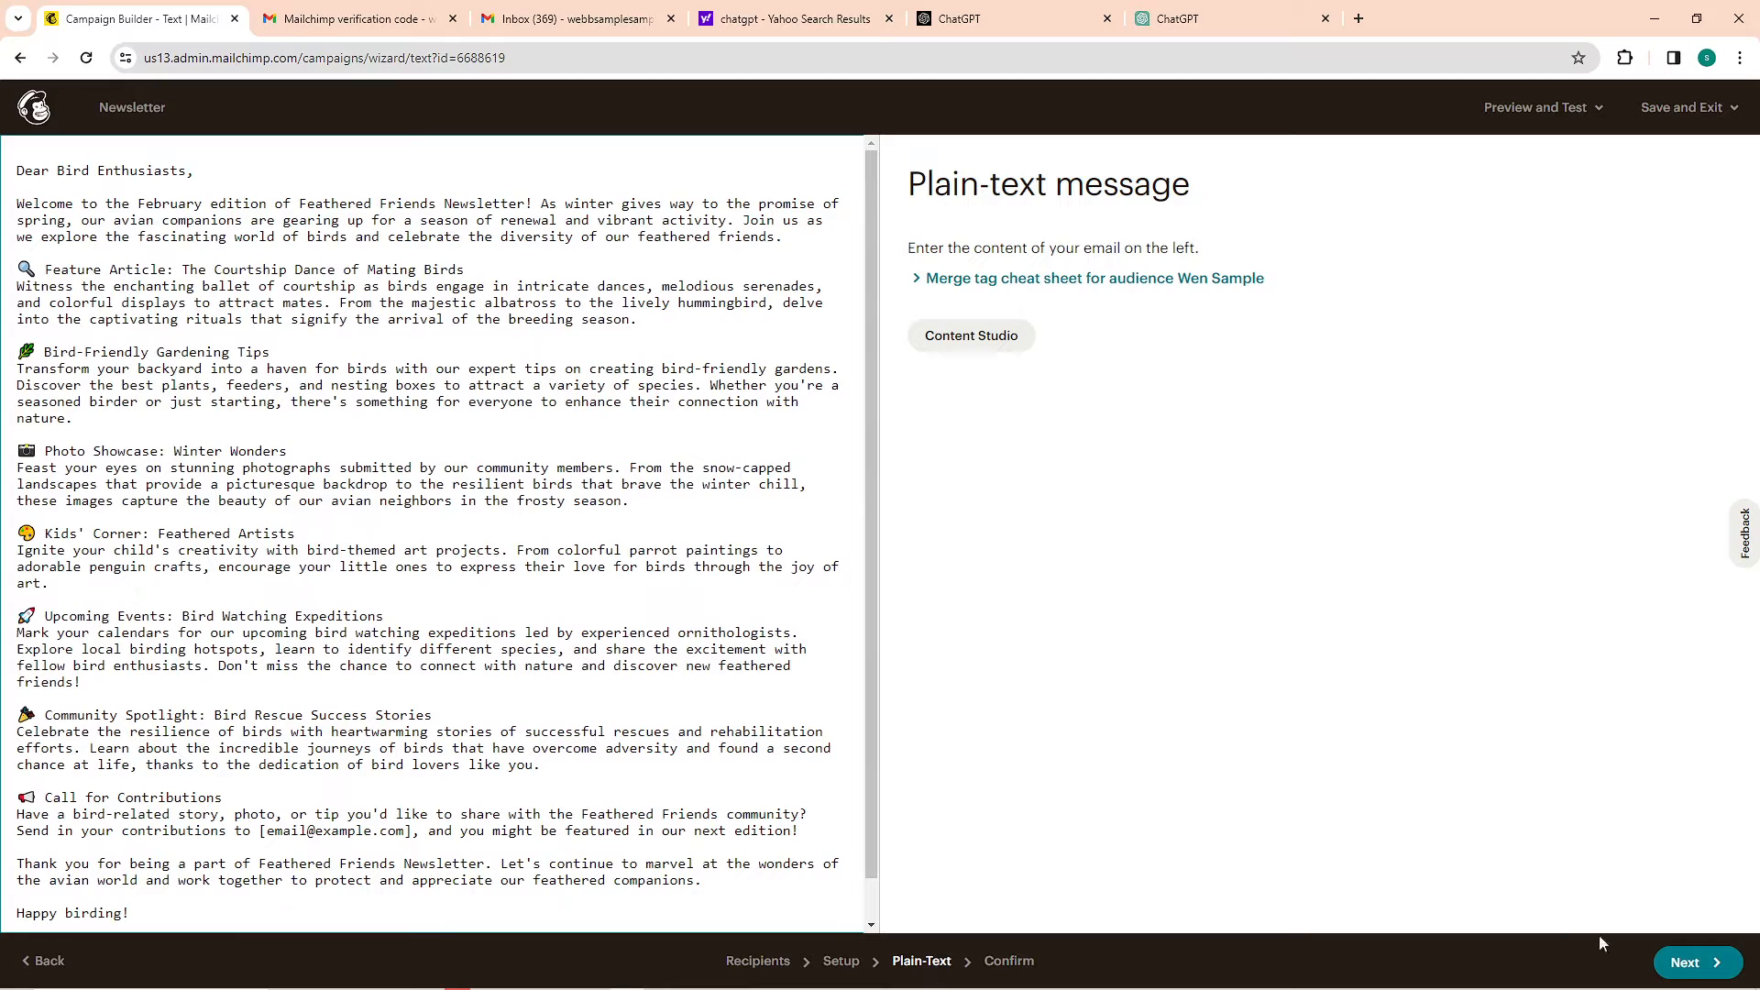
Proceed to the confirmation page and review the campaign's delivery checklist
{"action": "left_click", "coordinate": [1687, 963]}
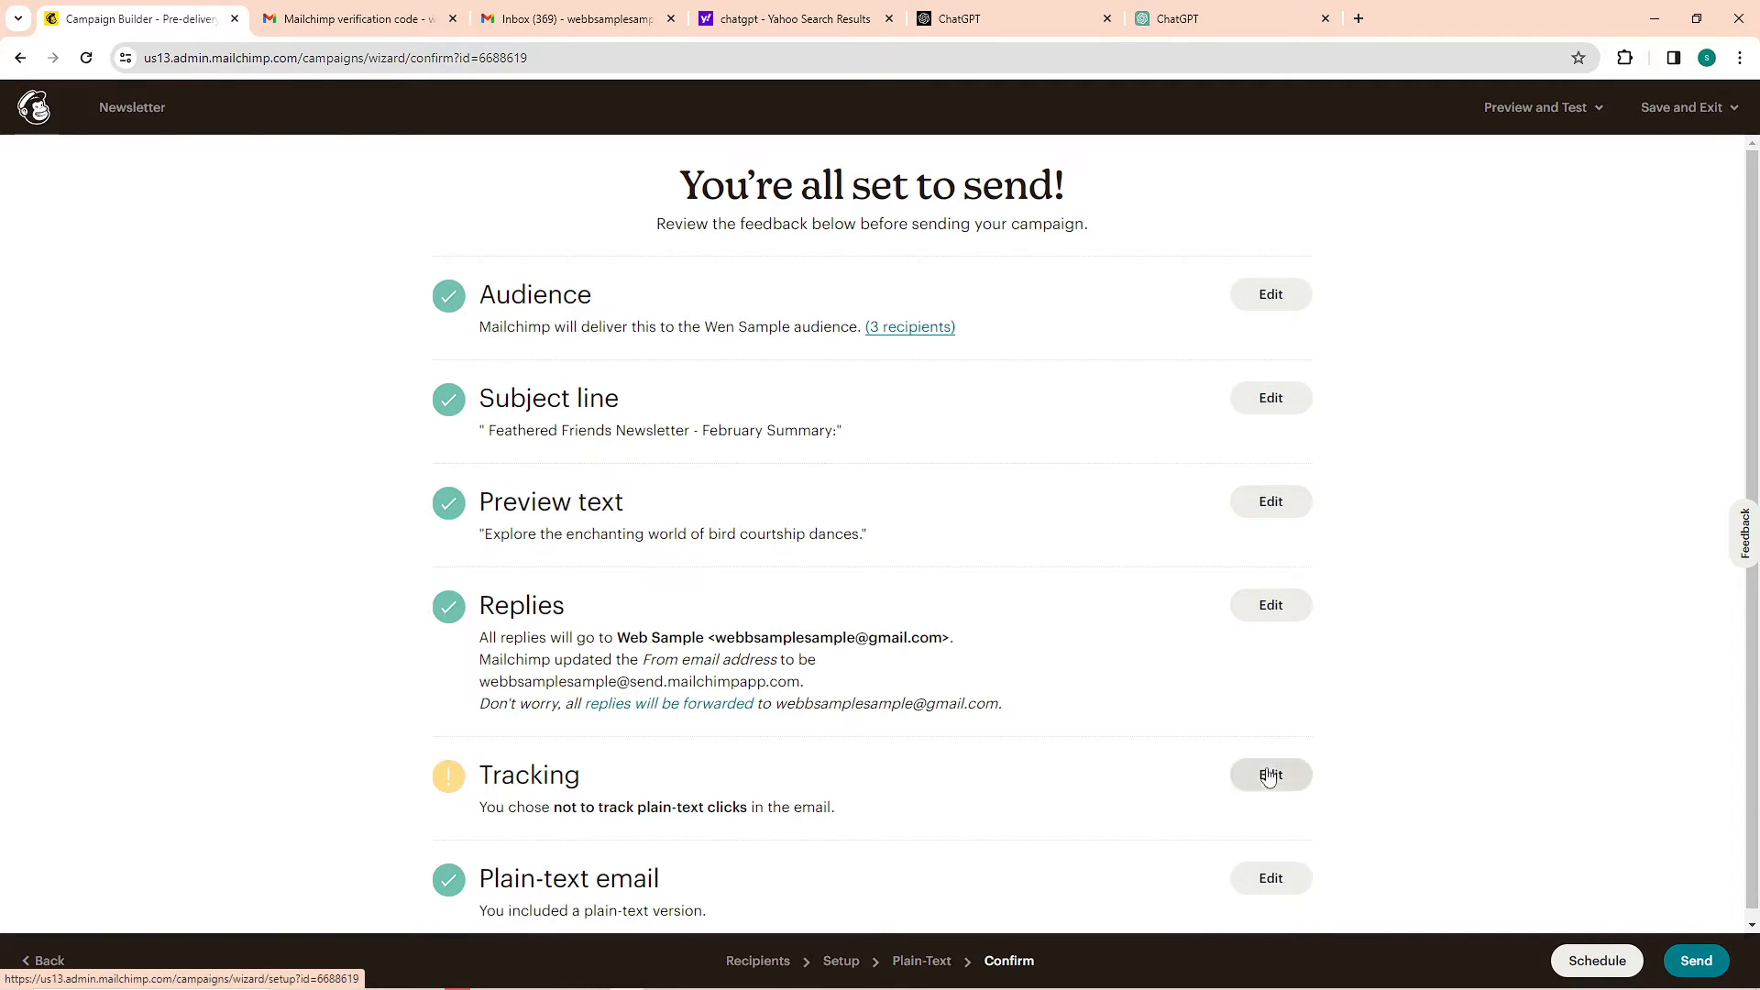
{"action": "scroll", "coordinate": [1287, 807], "scroll_direction": "down", "scroll_amount": 1}
{"action": "scroll", "coordinate": [867, 760], "scroll_direction": "up", "scroll_amount": 1}
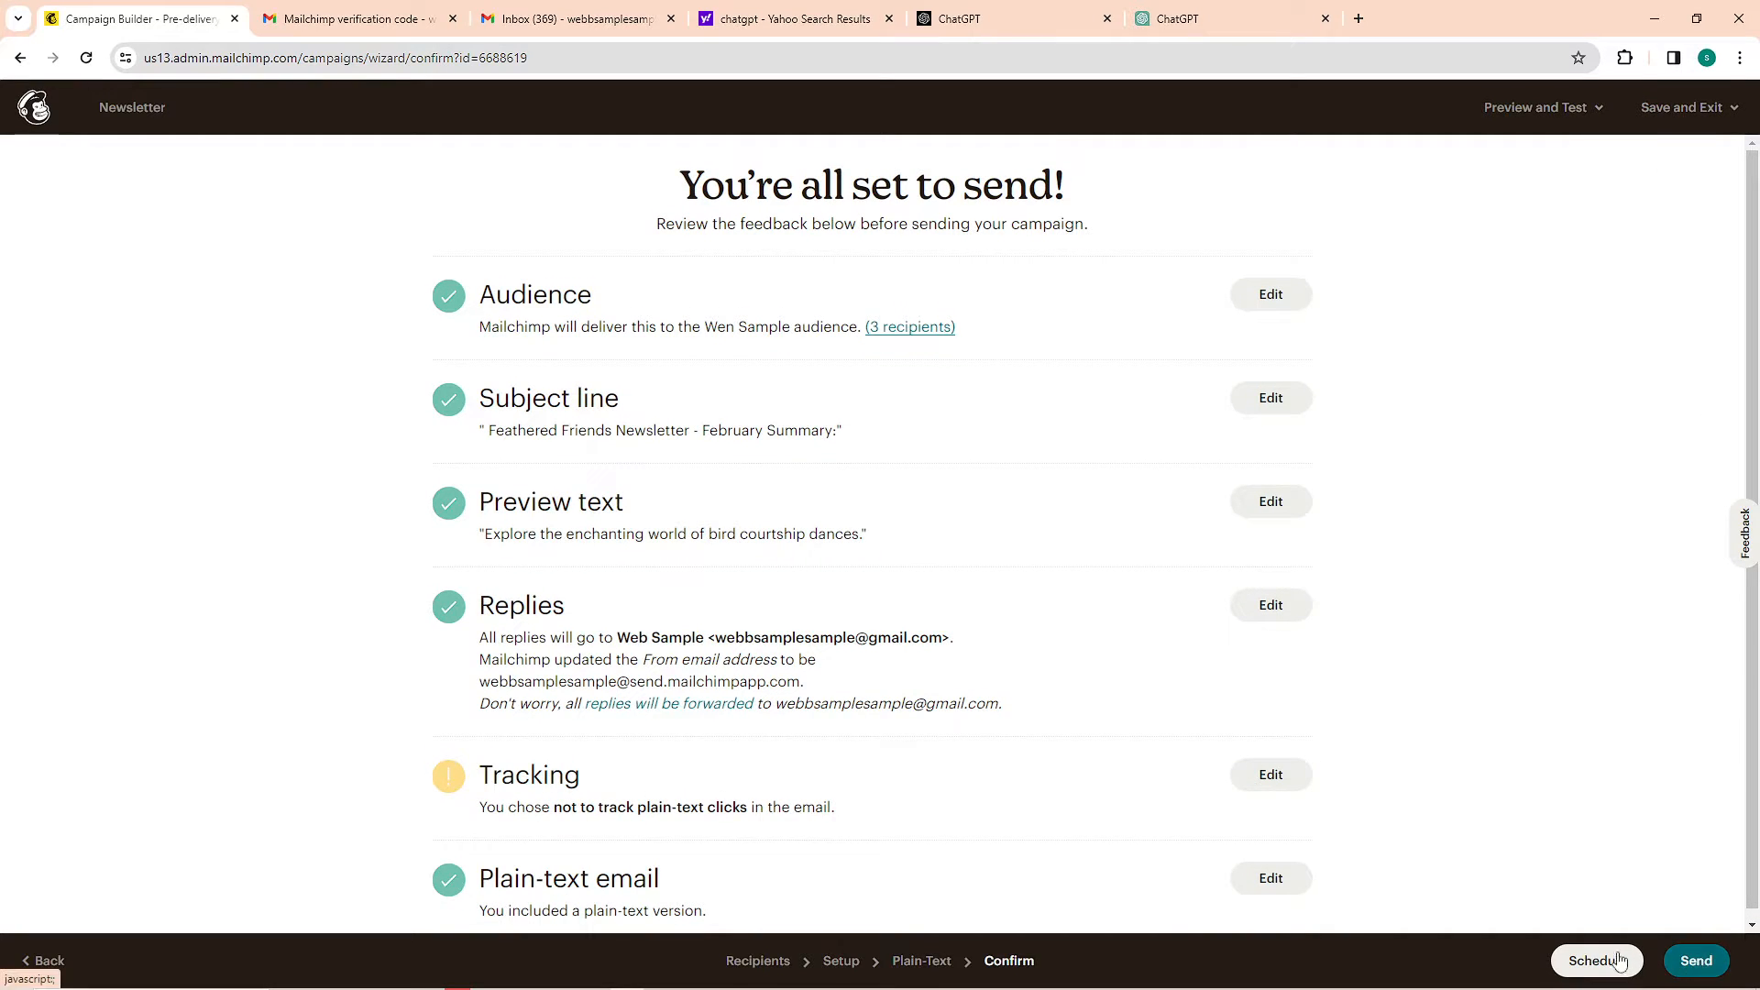
Preview the newsletter in the mobile, inbox and desktop views, then go back to the plain-text content
{"action": "left_click", "coordinate": [1540, 107]}
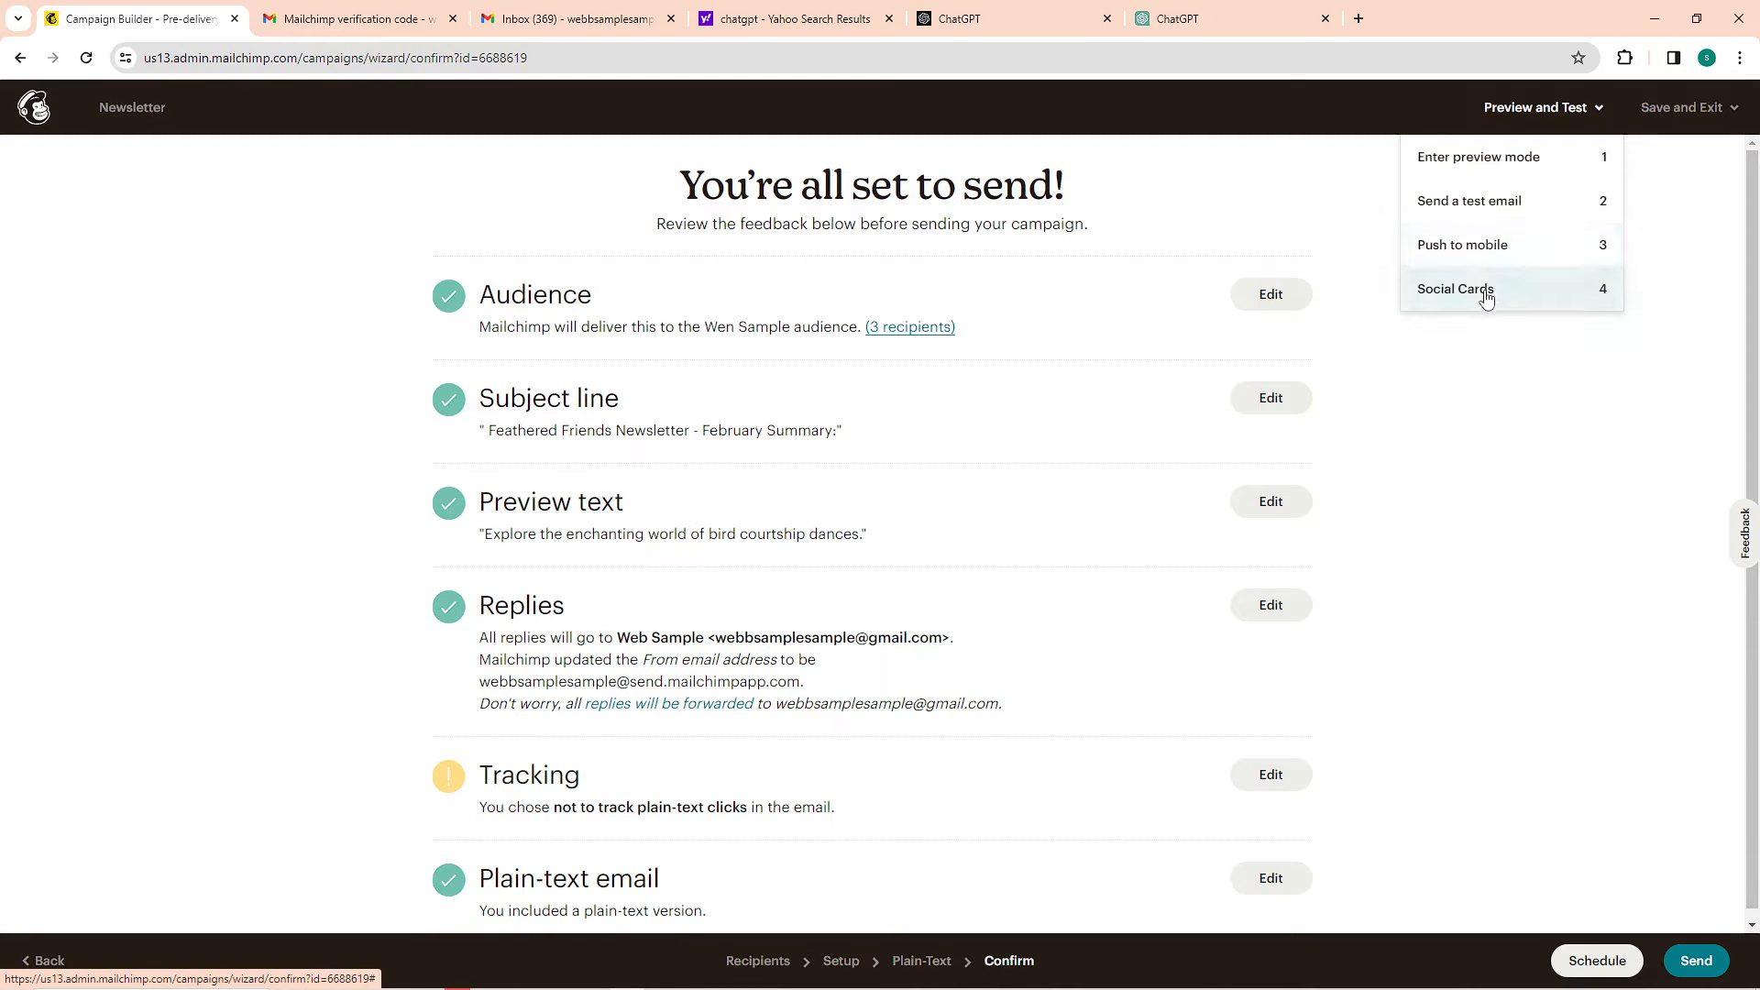
{"action": "left_click", "coordinate": [1520, 161]}
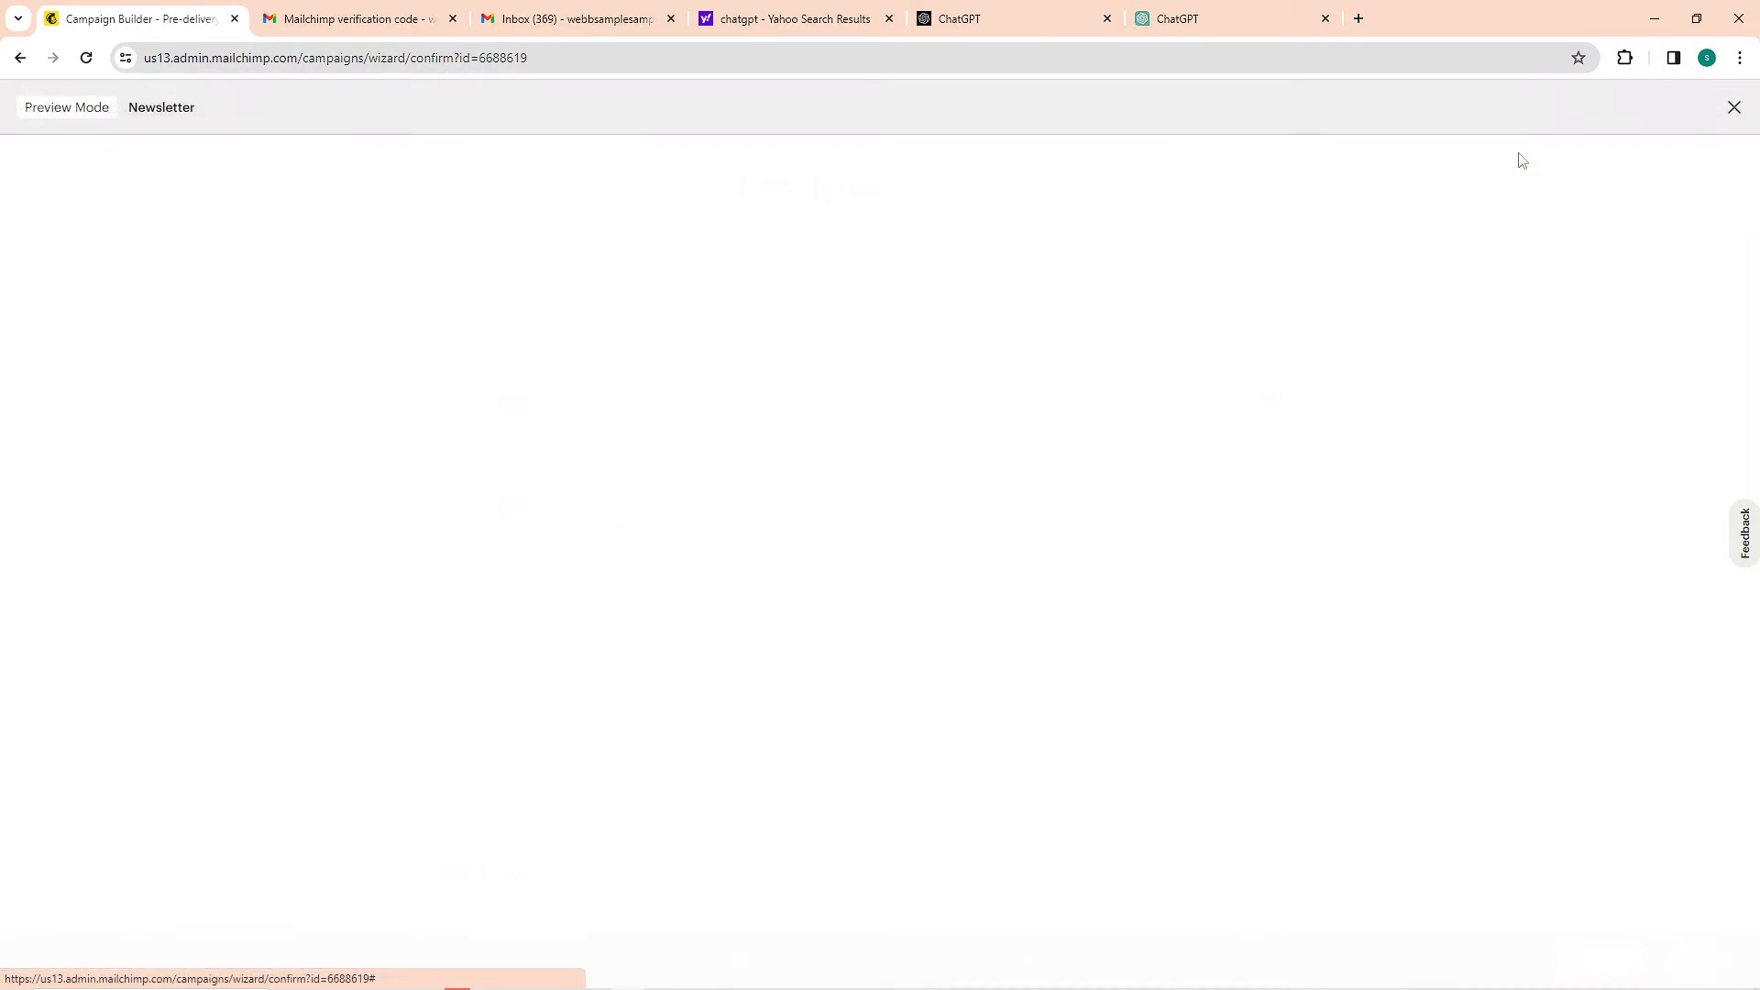
{"action": "left_click", "coordinate": [603, 172]}
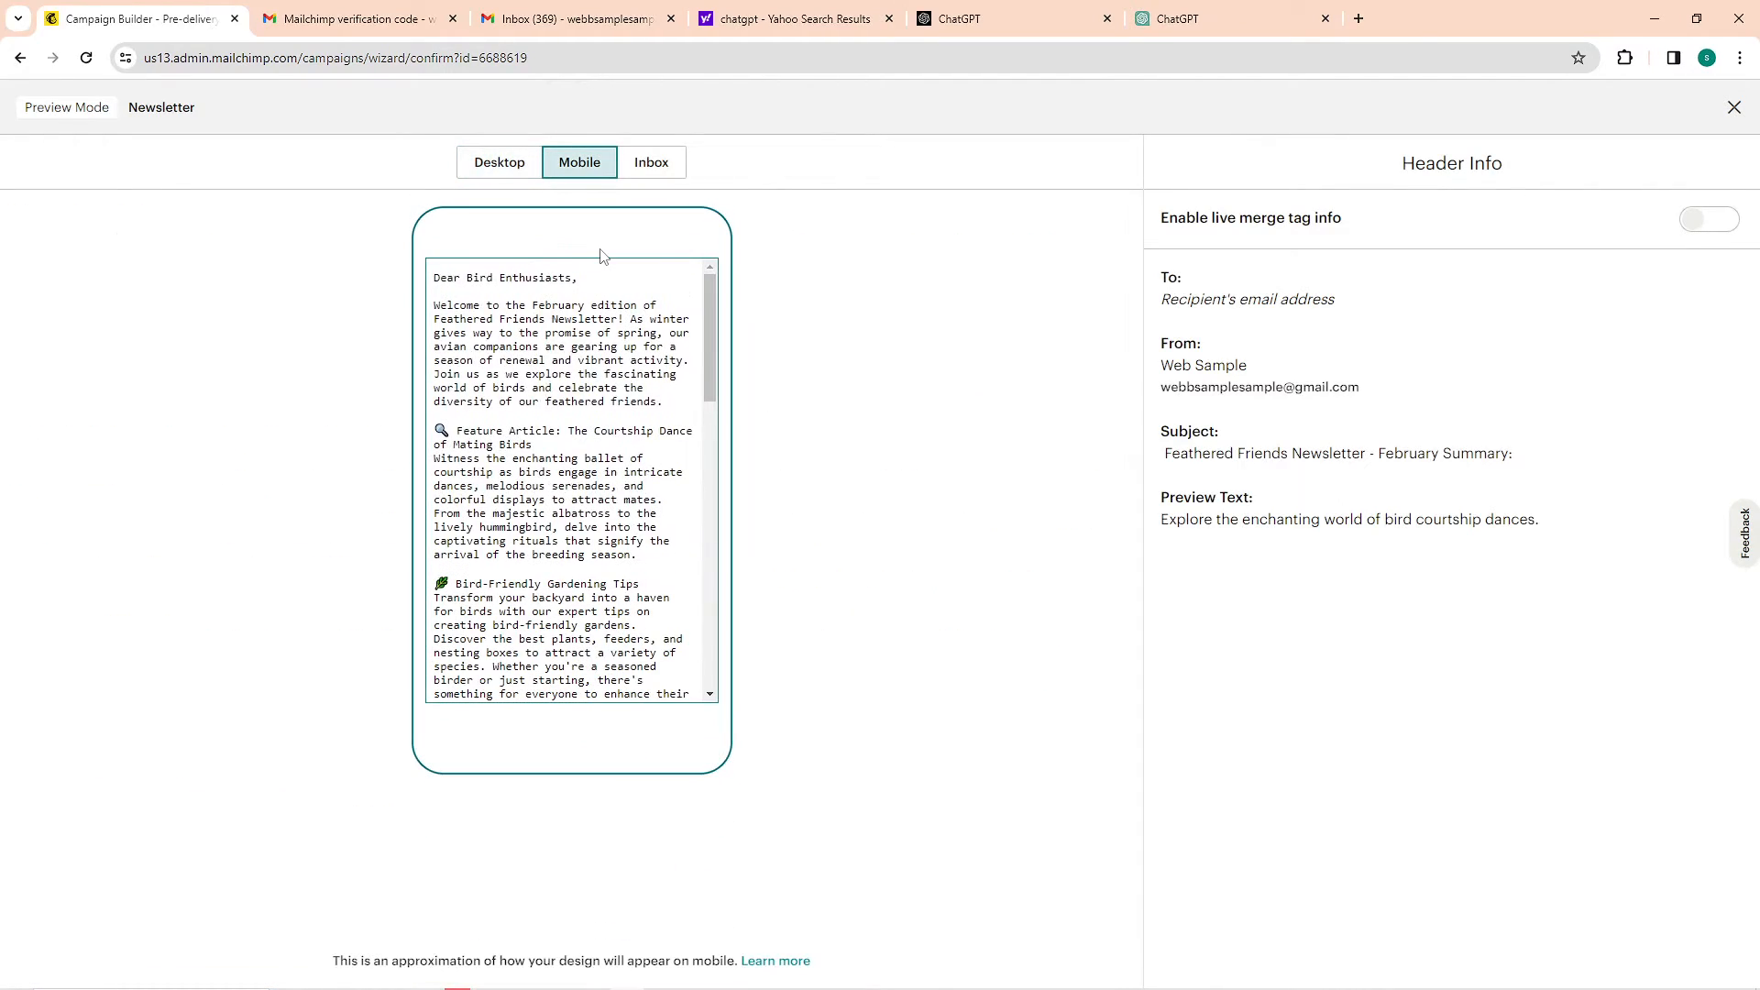
{"action": "left_click", "coordinate": [650, 163]}
{"action": "left_click", "coordinate": [583, 173]}
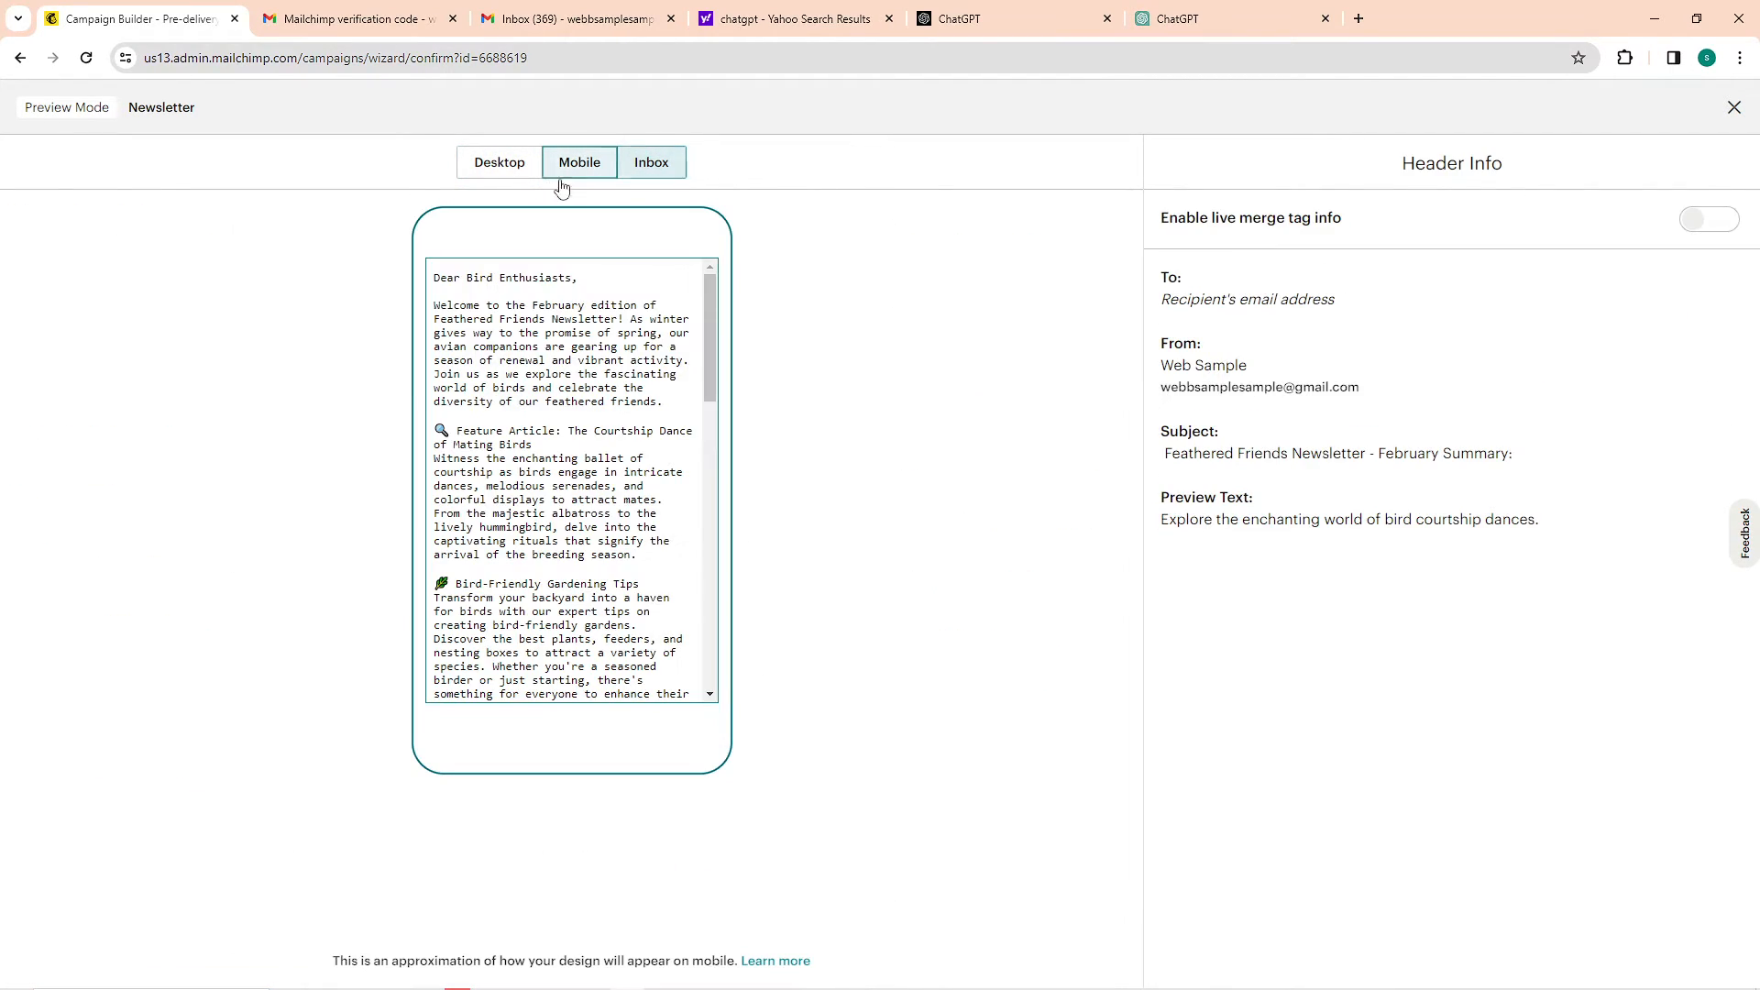
{"action": "left_click", "coordinate": [517, 172]}
{"action": "left_click", "coordinate": [28, 64]}
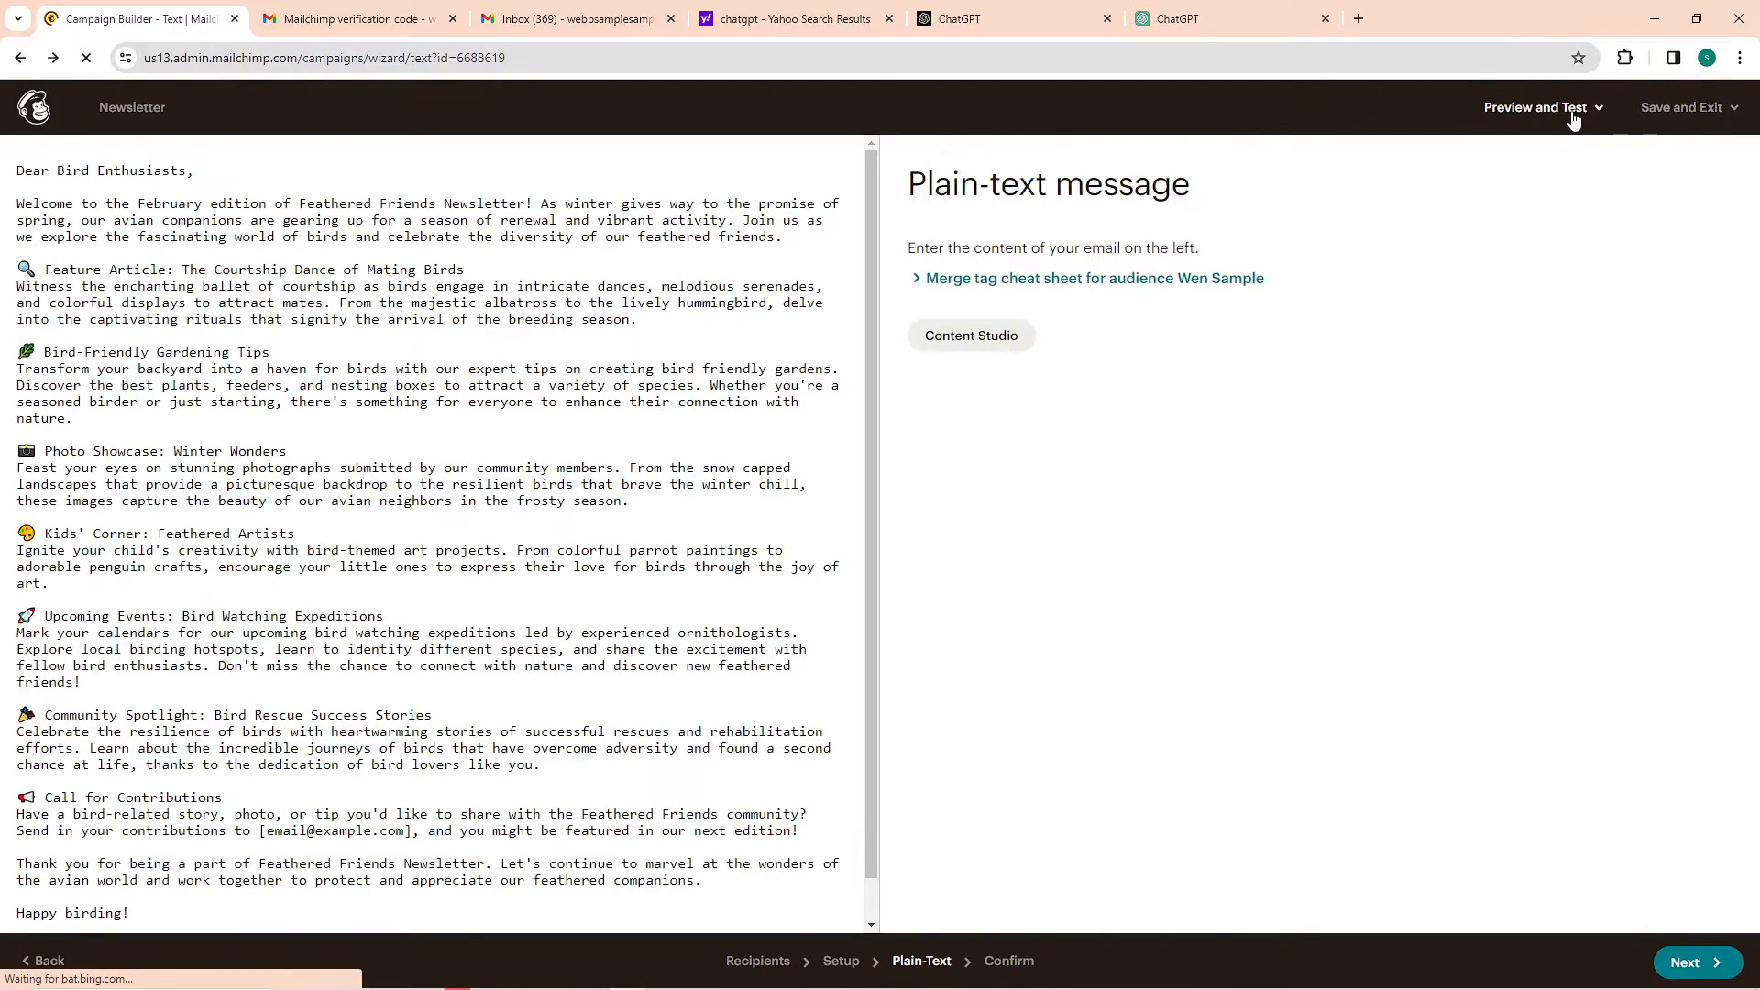
Open the form for sending a test email and close it without sending
{"action": "left_click", "coordinate": [1573, 115]}
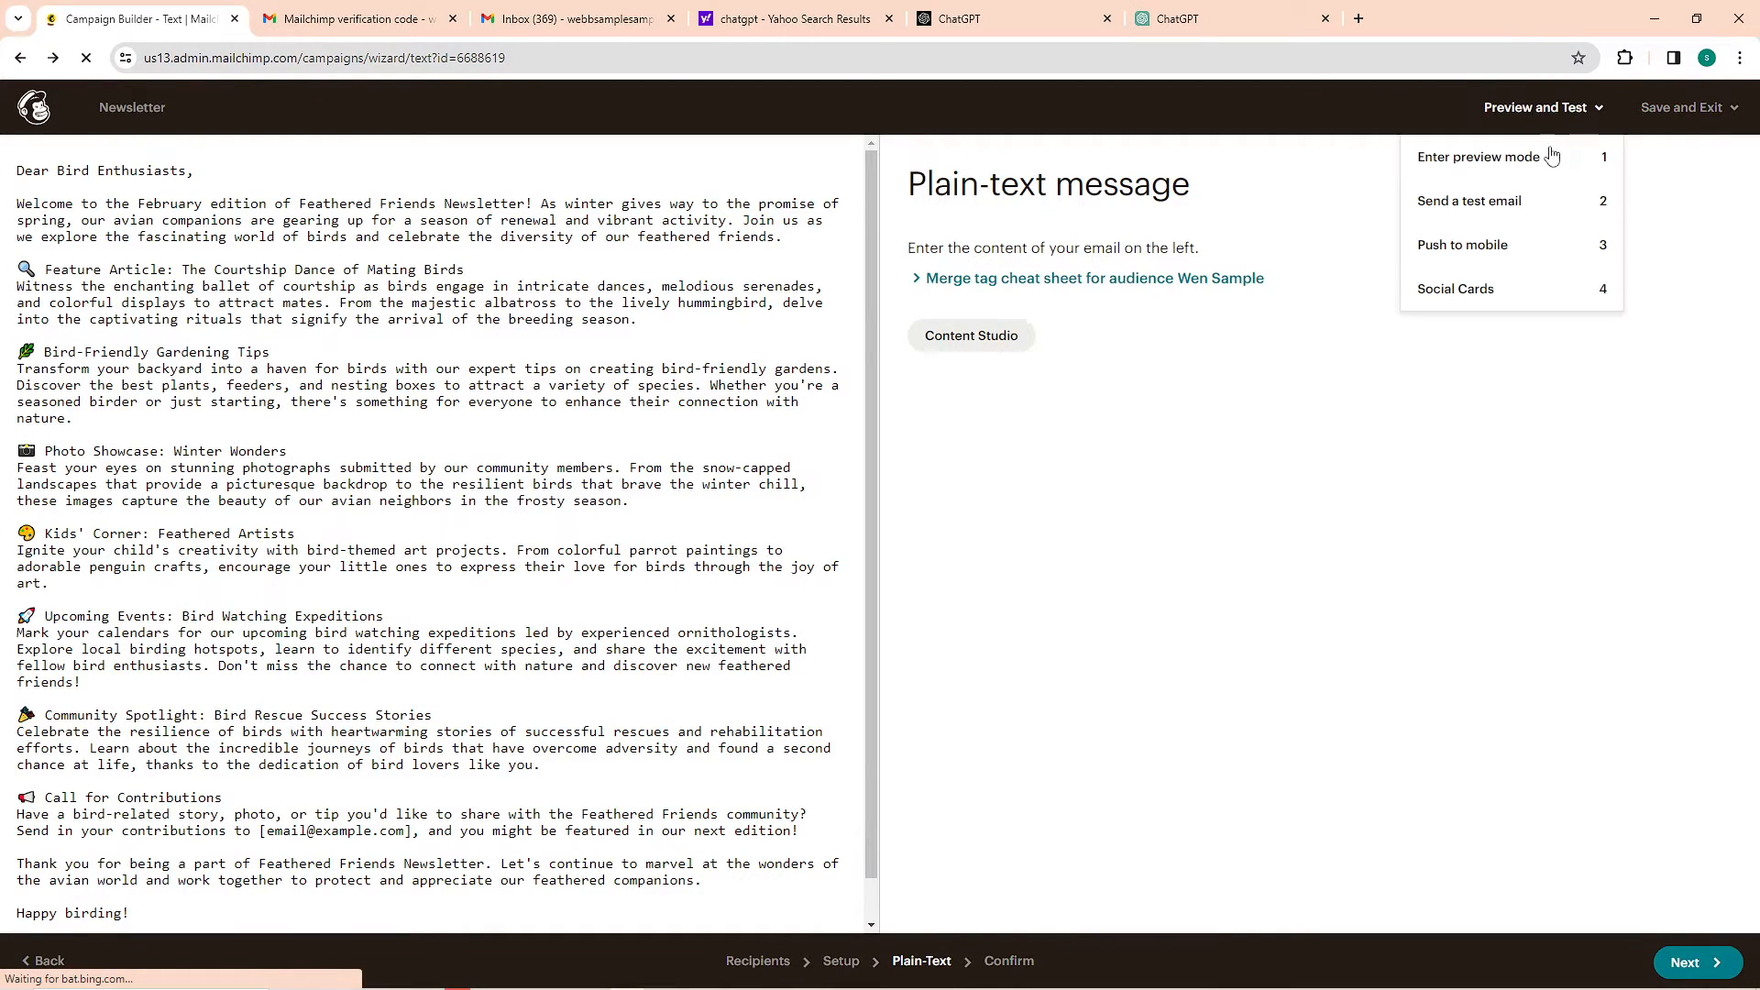
{"action": "left_click", "coordinate": [1472, 205]}
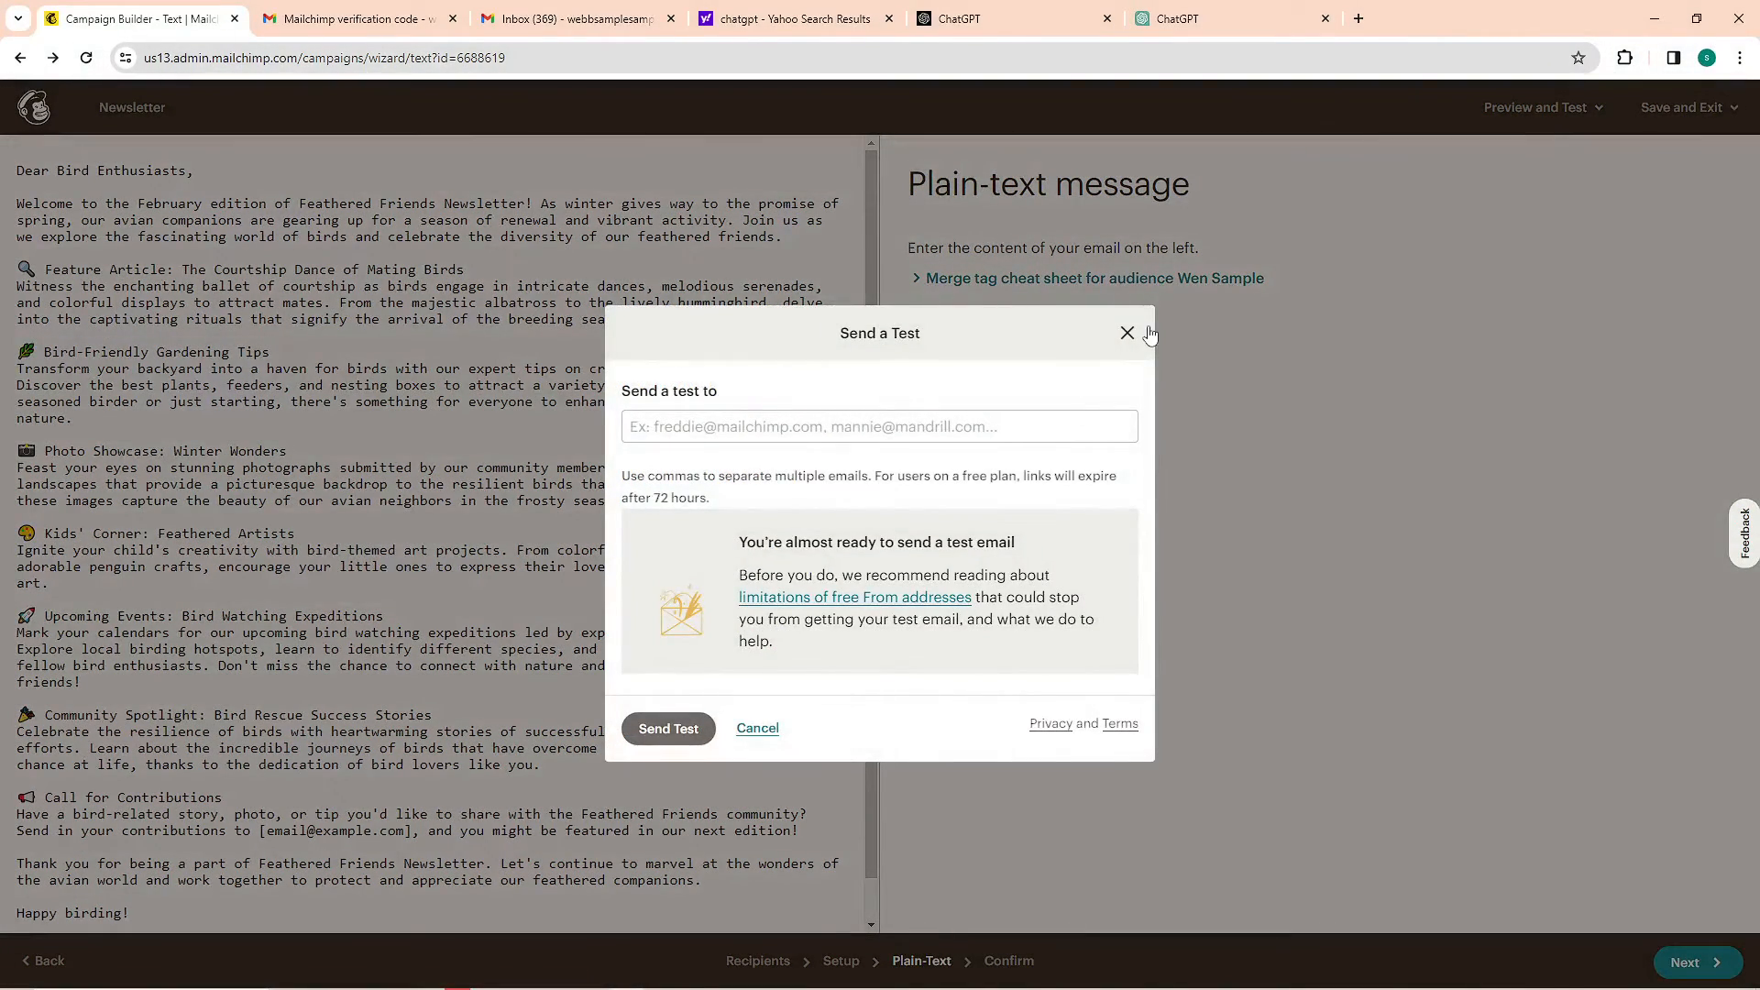
{"action": "left_click", "coordinate": [1131, 332]}
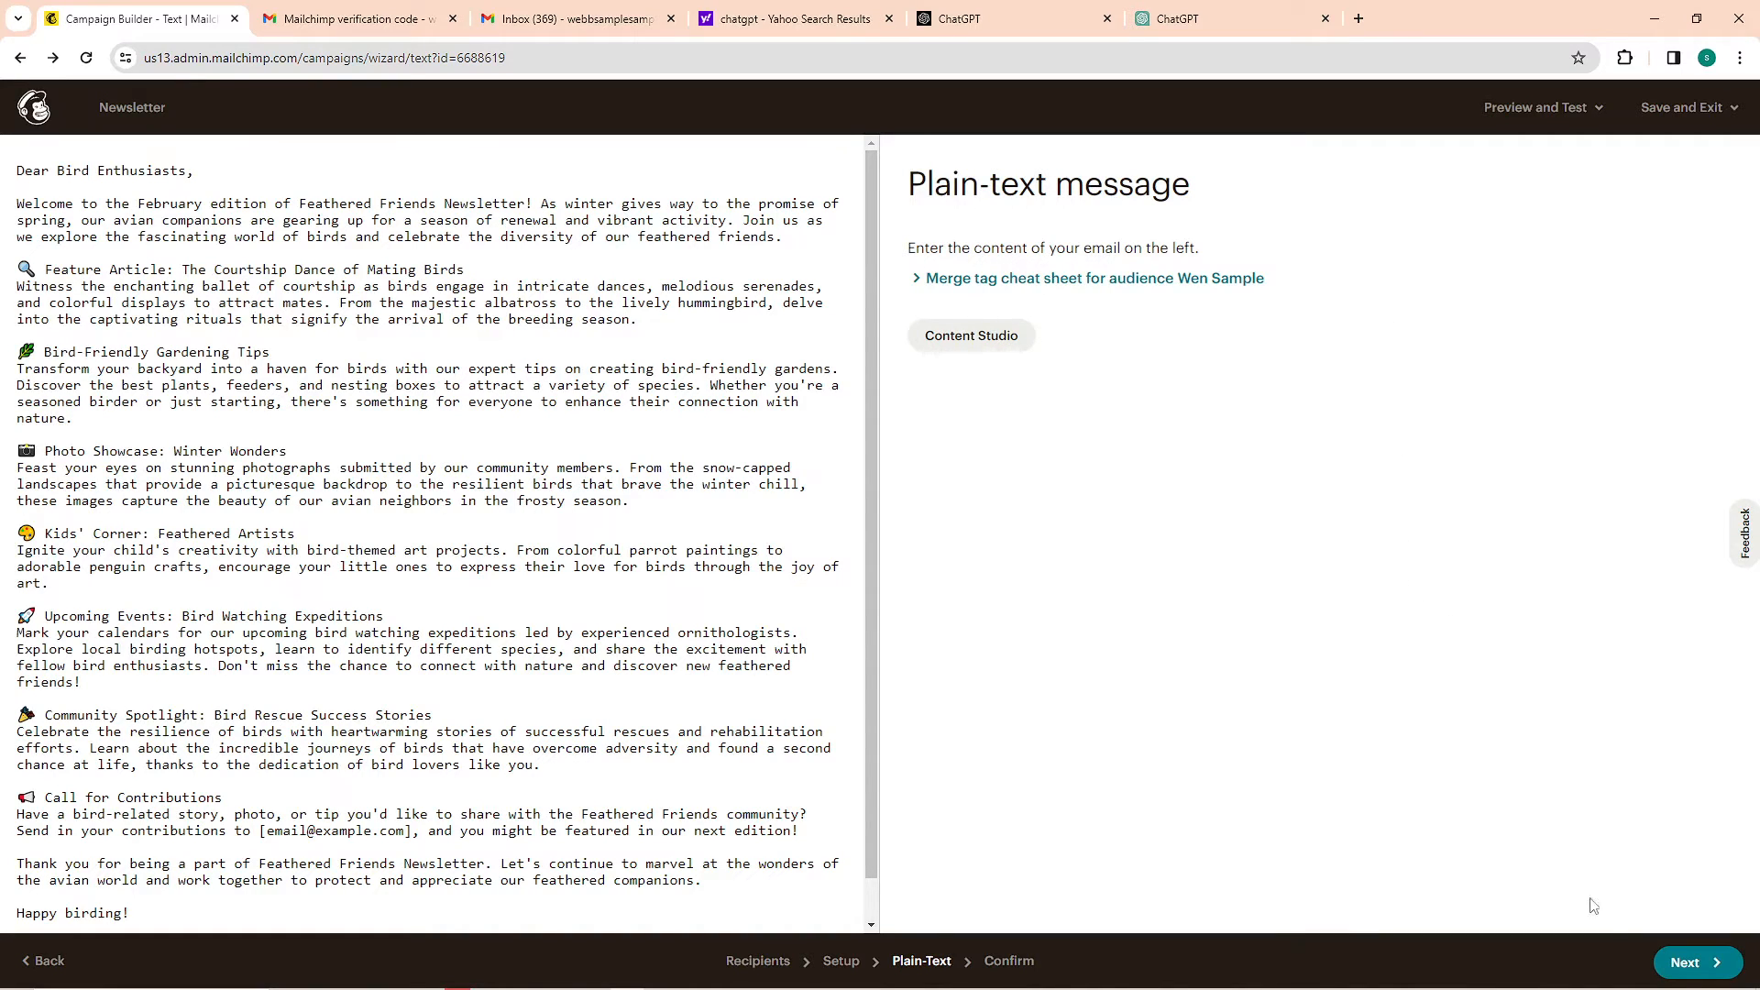
Return to the confirmation page, examine the delivery date and time options for scheduling the campaign, and cancel scheduling
{"action": "left_click", "coordinate": [1694, 963]}
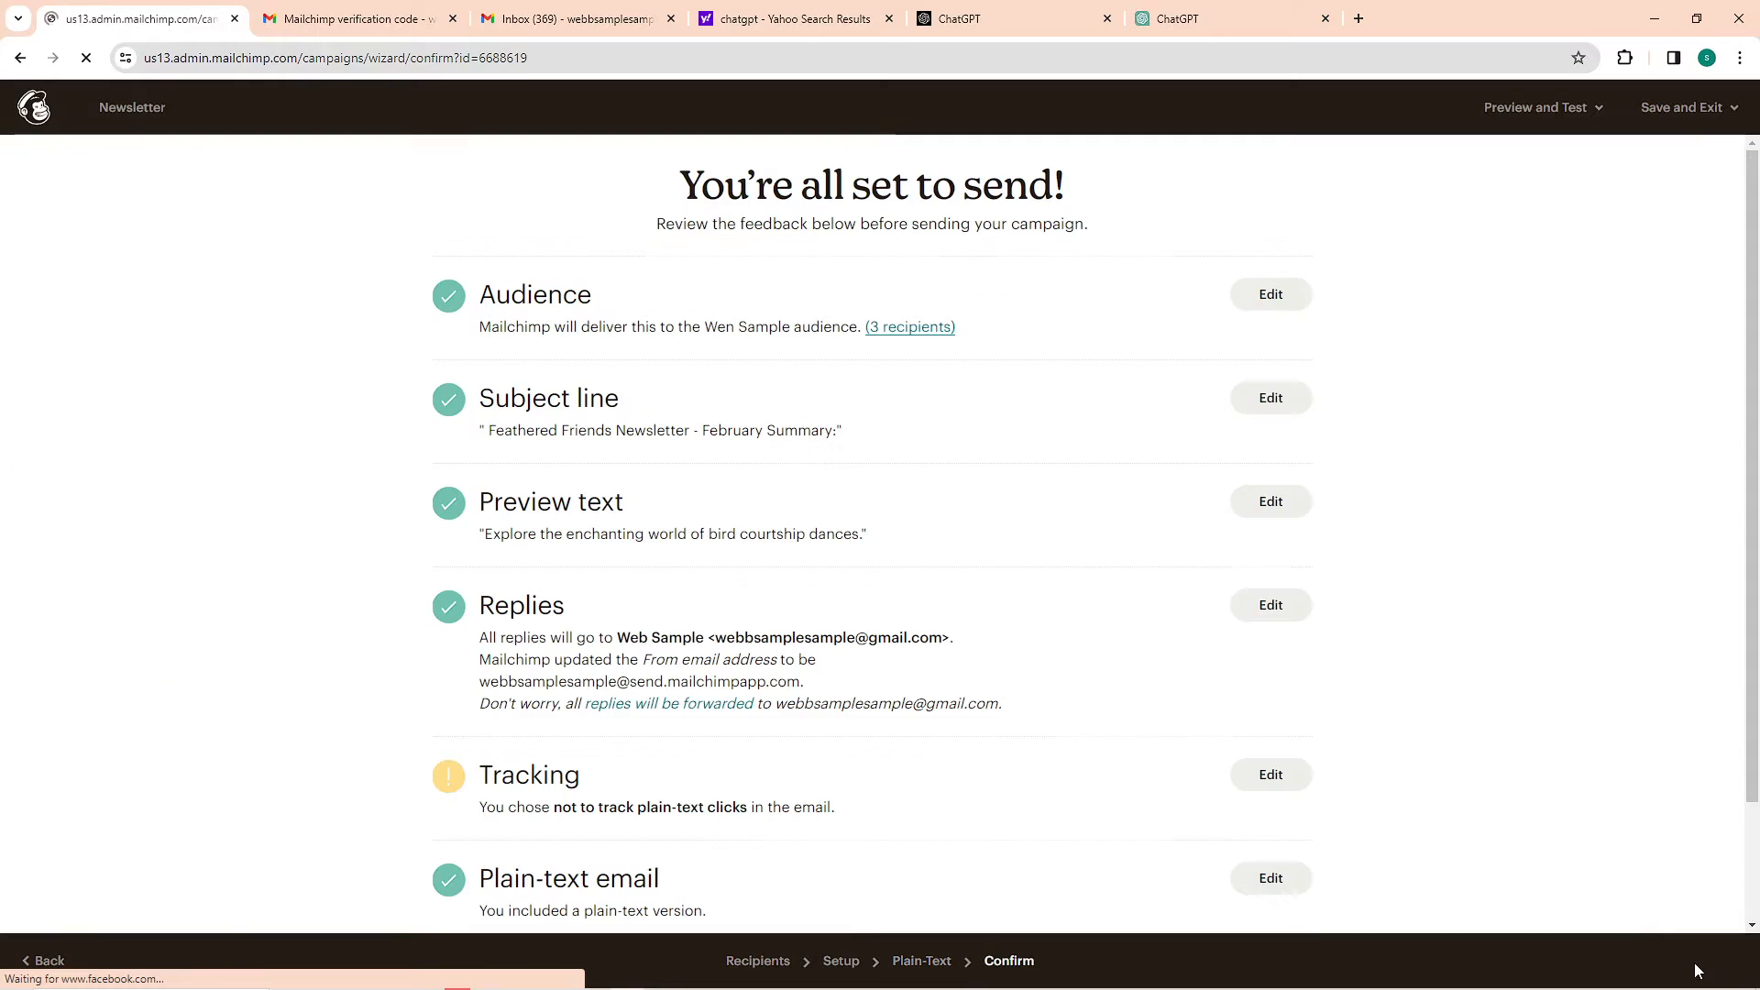
{"action": "left_click", "coordinate": [1558, 954]}
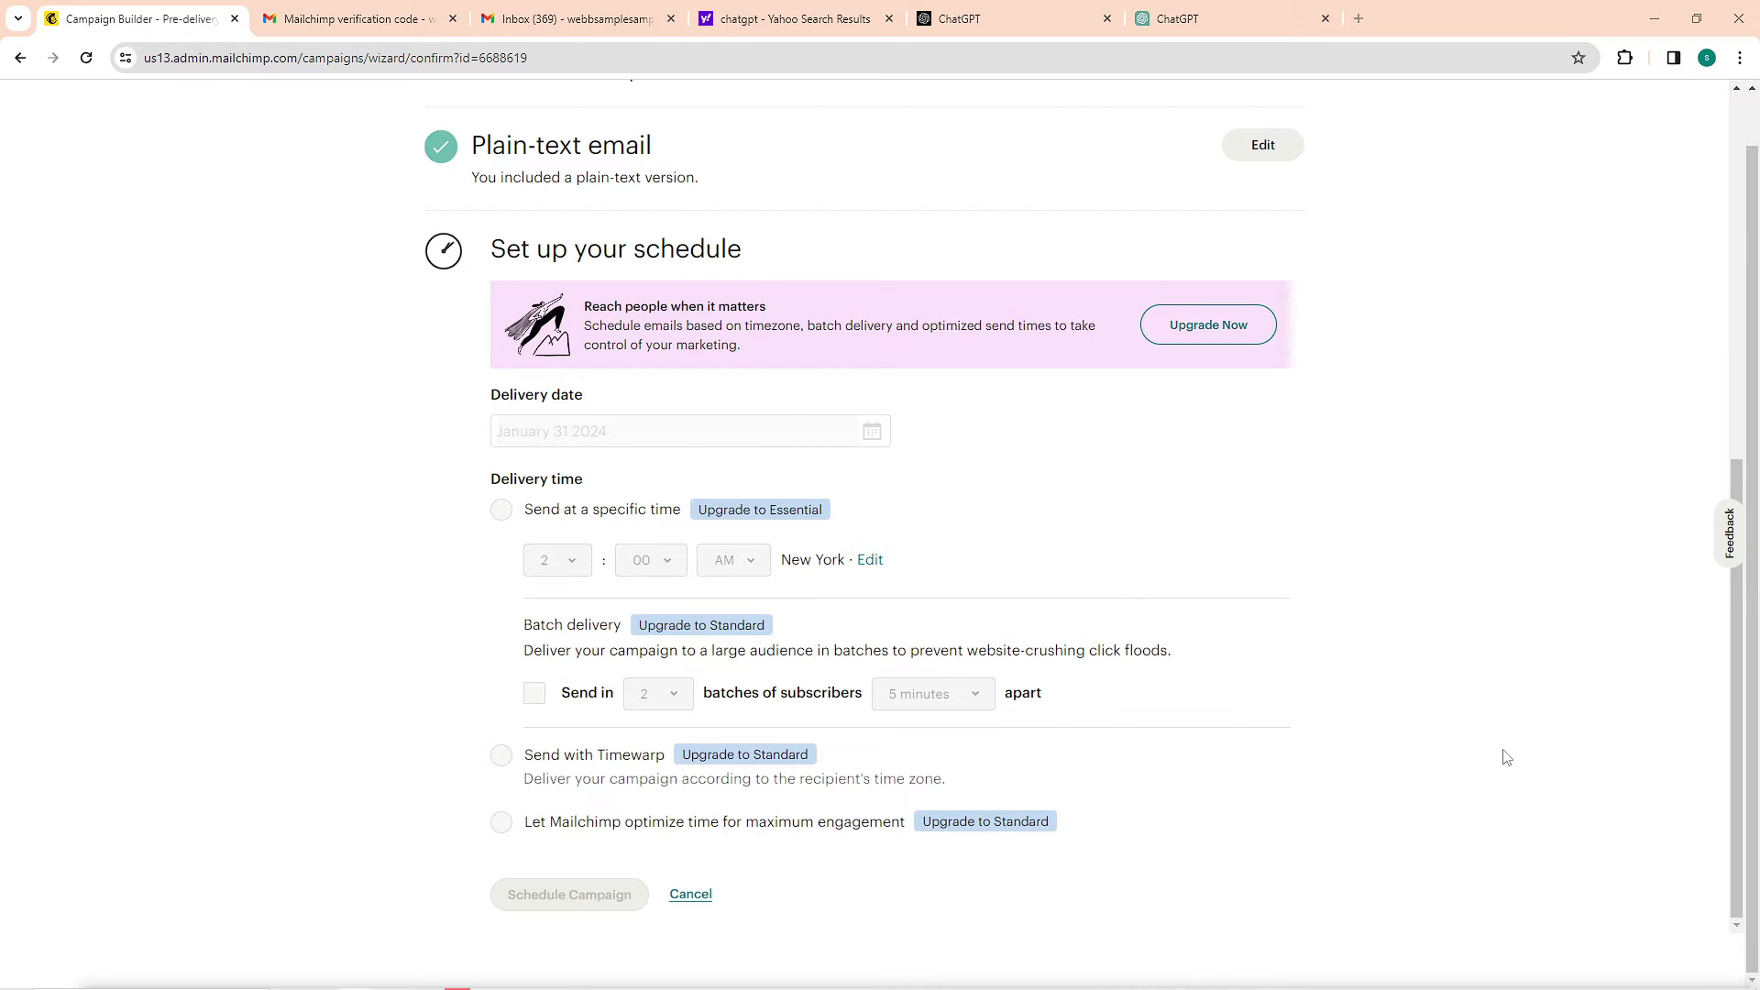
{"action": "scroll", "coordinate": [1608, 778], "scroll_direction": "up", "scroll_amount": 7}
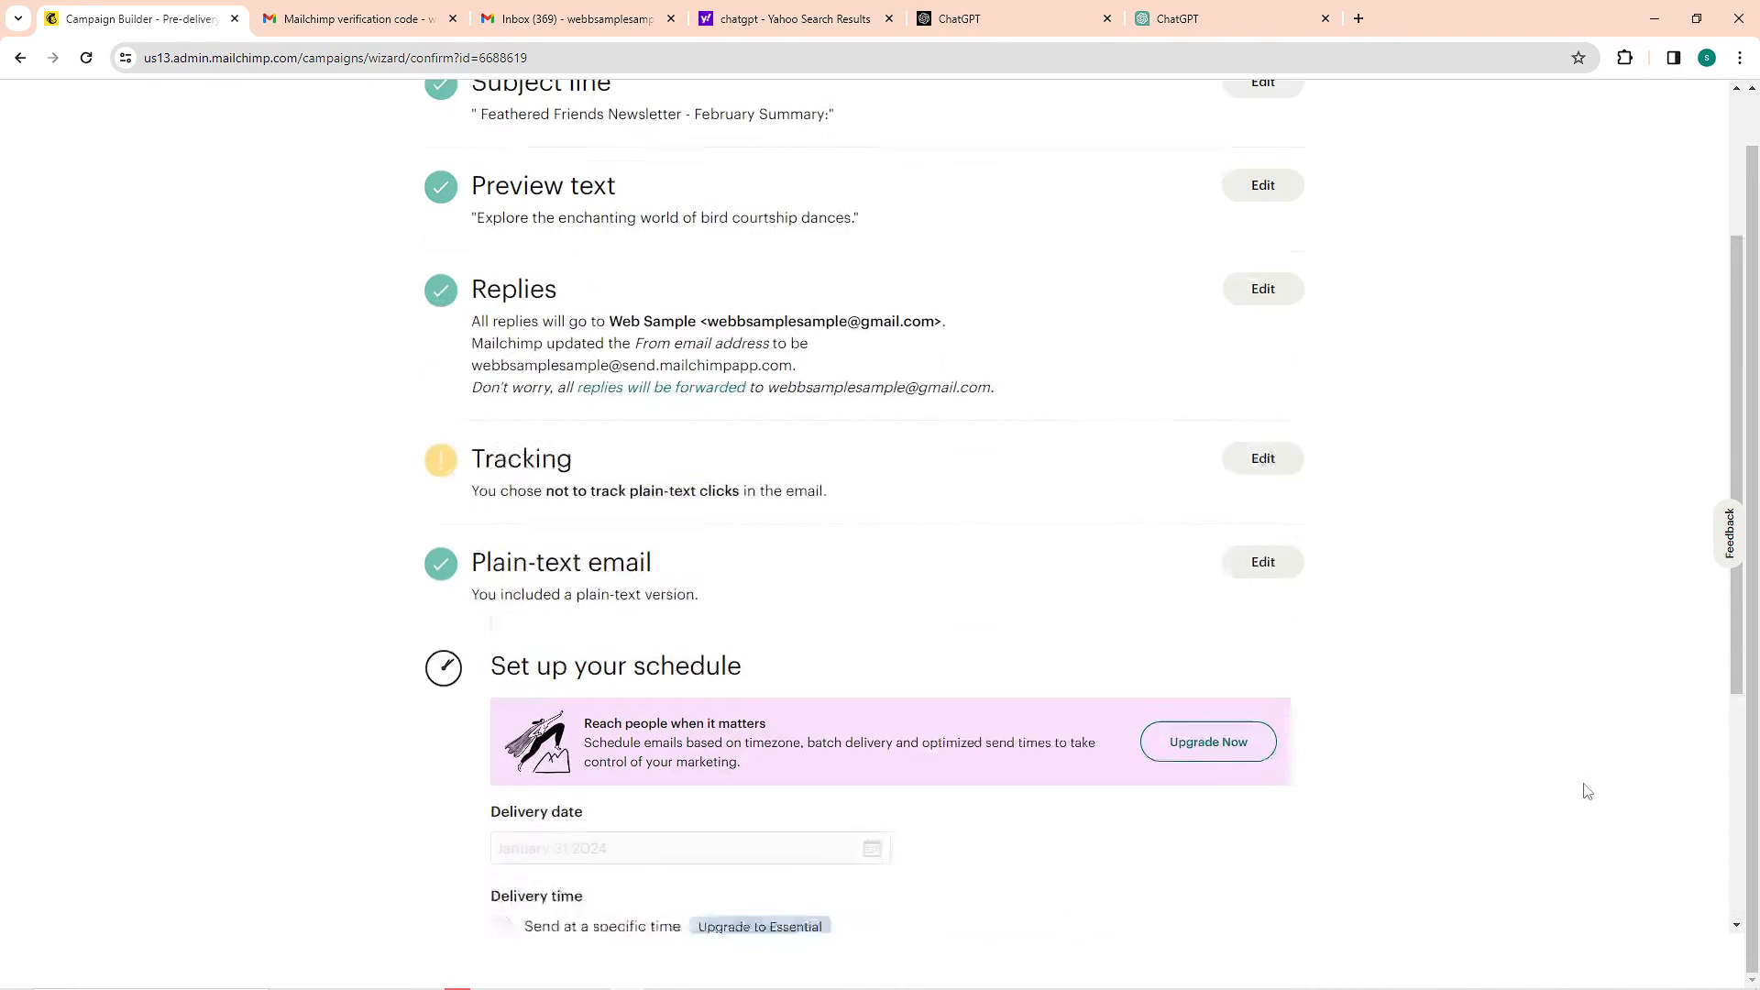
{"action": "scroll", "coordinate": [1154, 596], "scroll_direction": "up", "scroll_amount": 1}
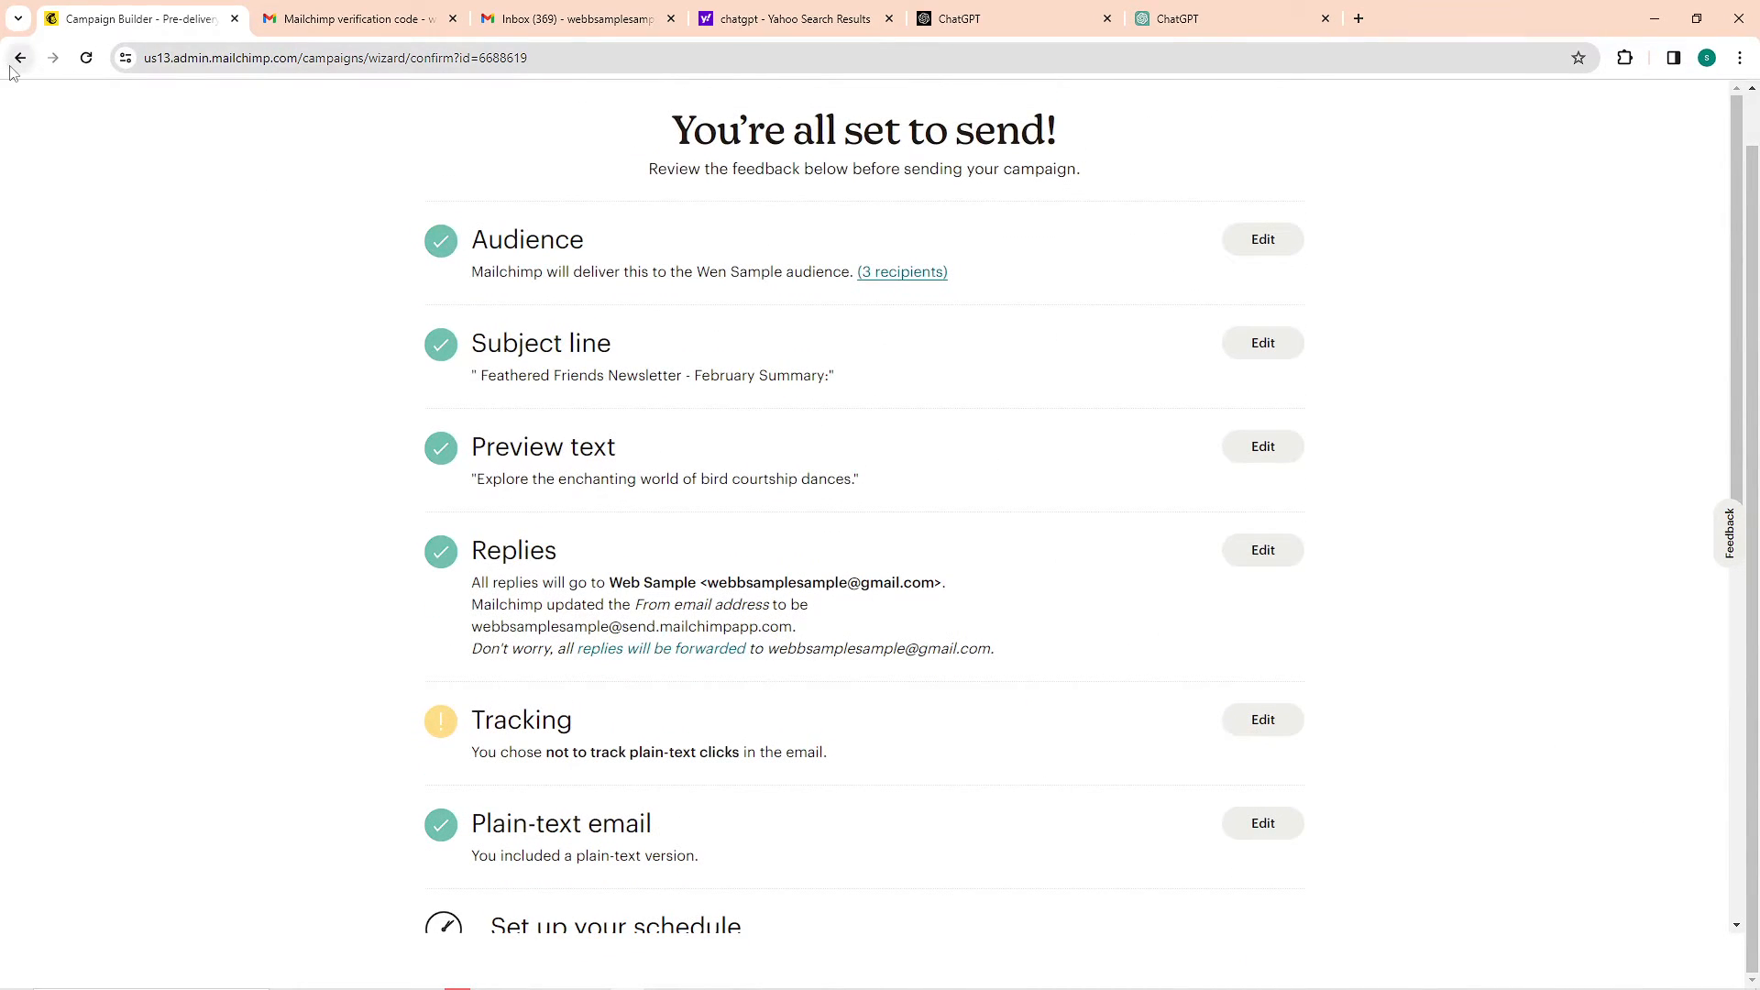
{"action": "scroll", "coordinate": [500, 412], "scroll_direction": "down", "scroll_amount": 7}
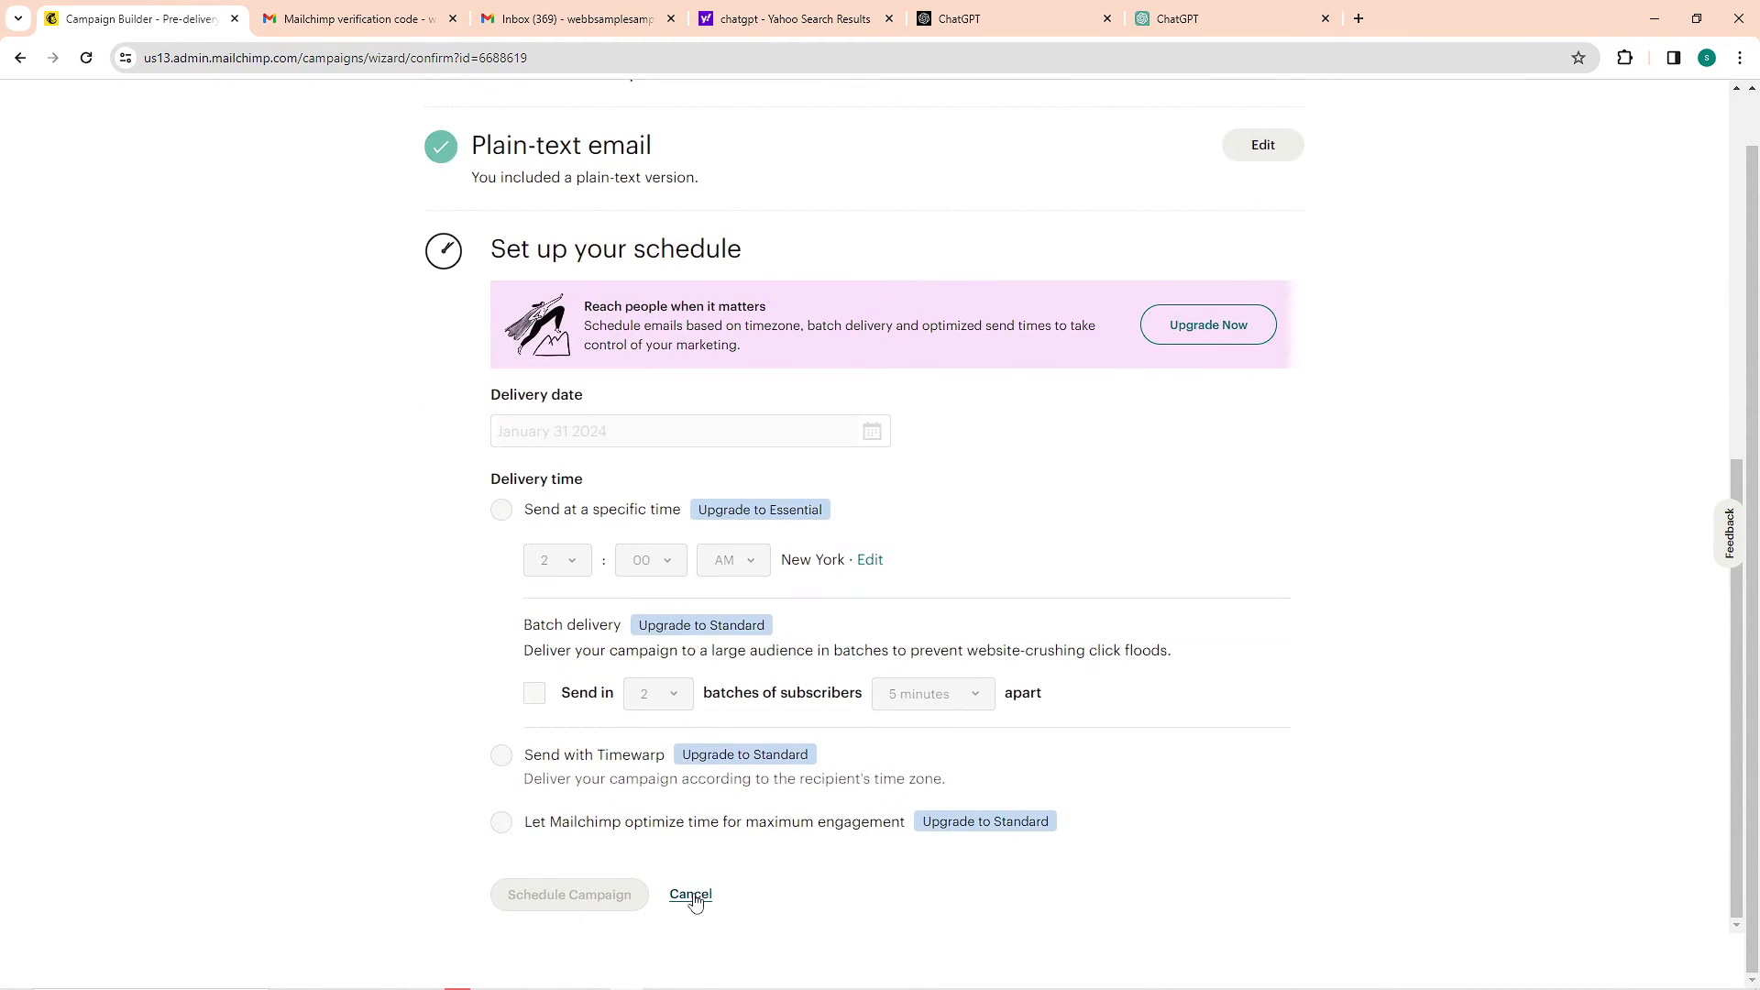
{"action": "left_click", "coordinate": [694, 896]}
Send the Newsletter campaign to the audience immediately and confirm the sending
{"action": "left_click", "coordinate": [1696, 960]}
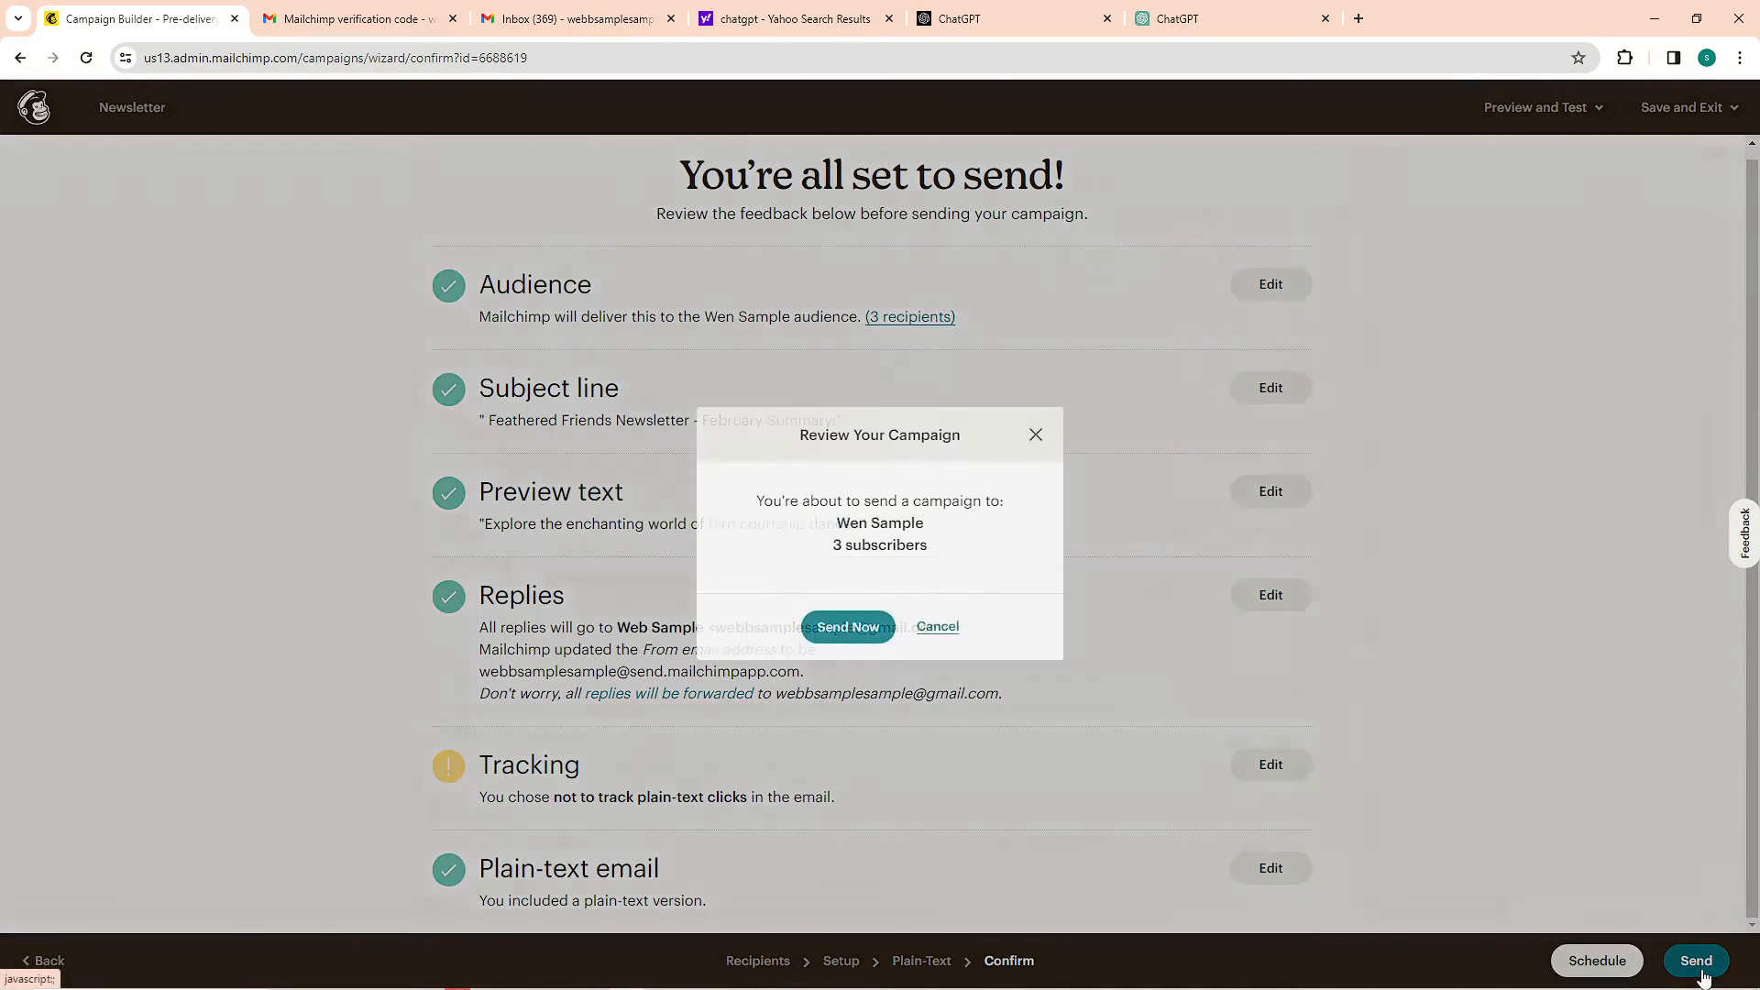
{"action": "left_click_drag", "start_coordinate": [838, 519], "coordinate": [928, 553]}
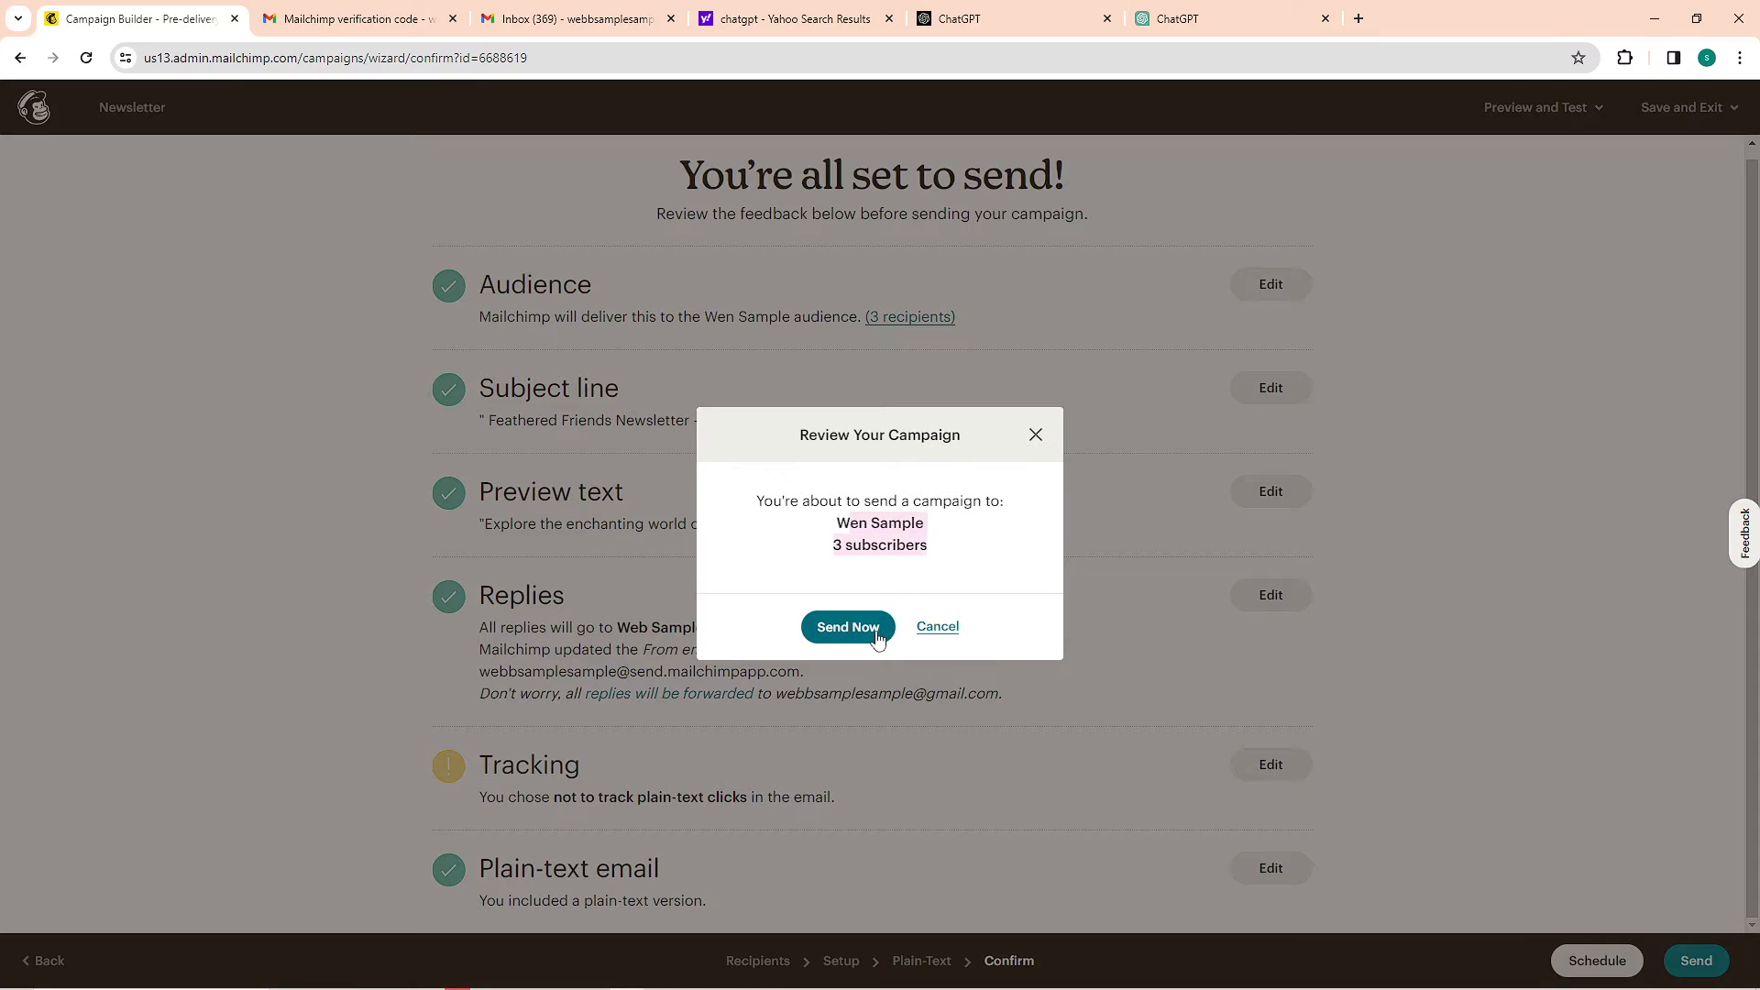
{"action": "left_click", "coordinate": [848, 627]}
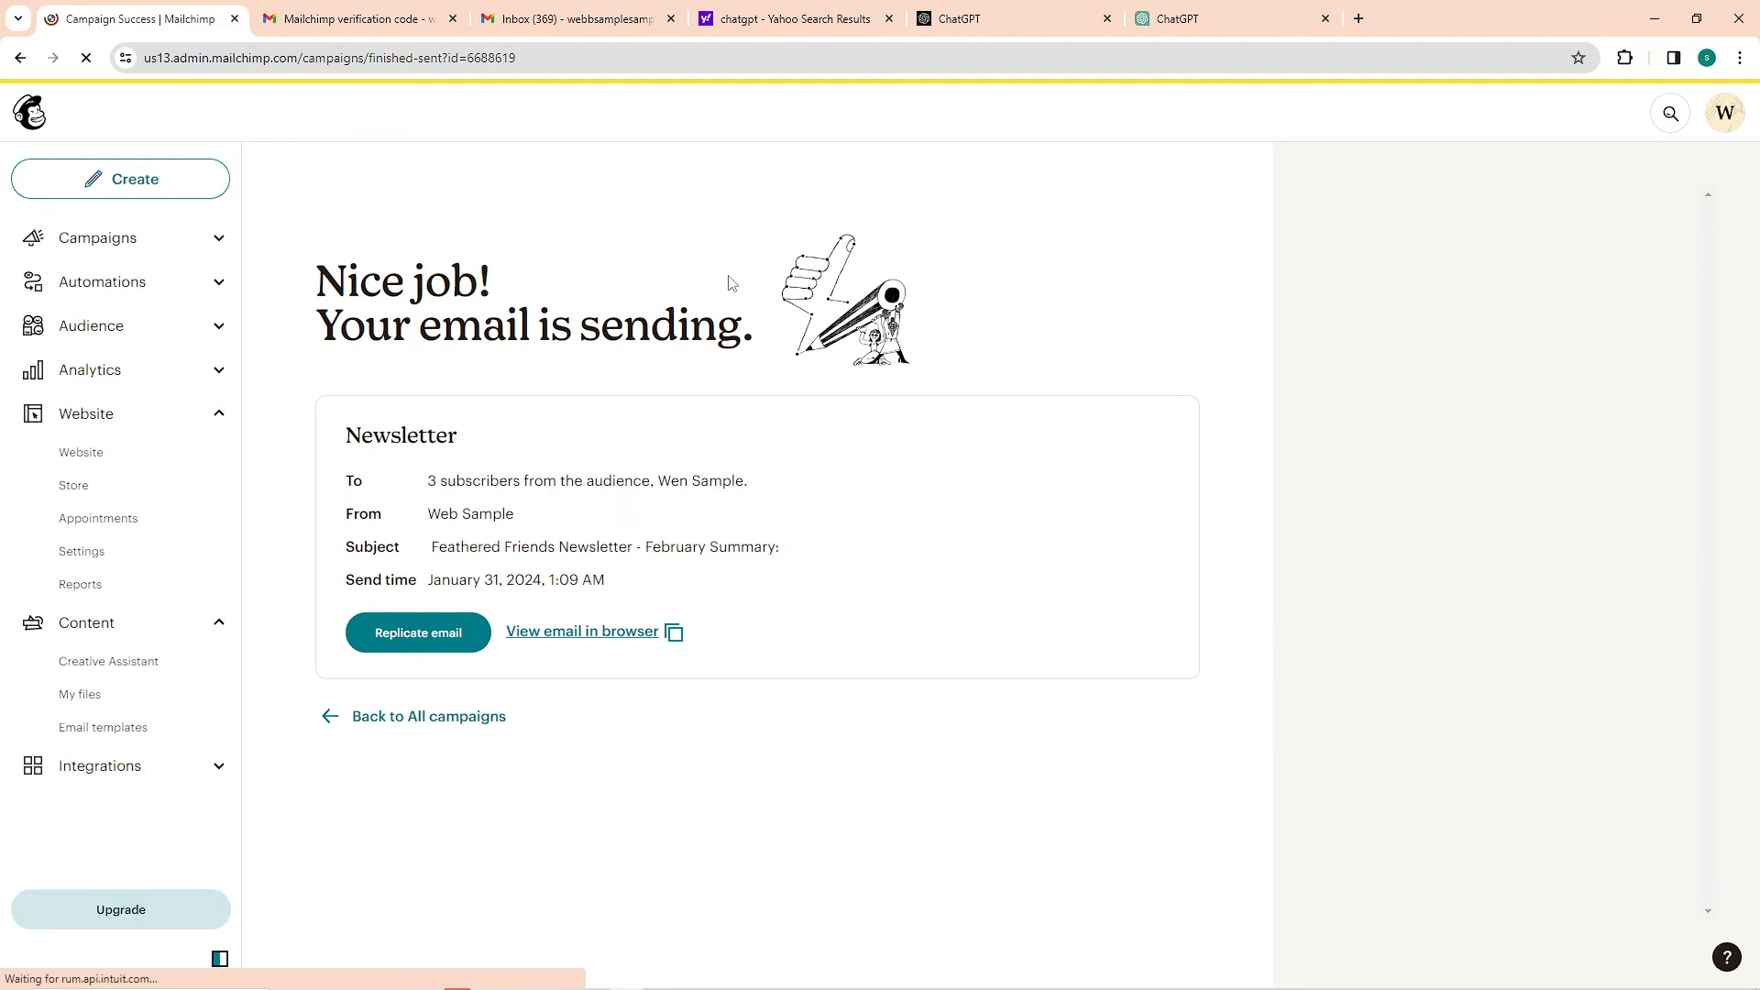
Switch to Gmail, reload the mailbox and return from the open verification message to the inbox list
{"action": "left_click", "coordinate": [362, 9]}
{"action": "left_click", "coordinate": [489, 11]}
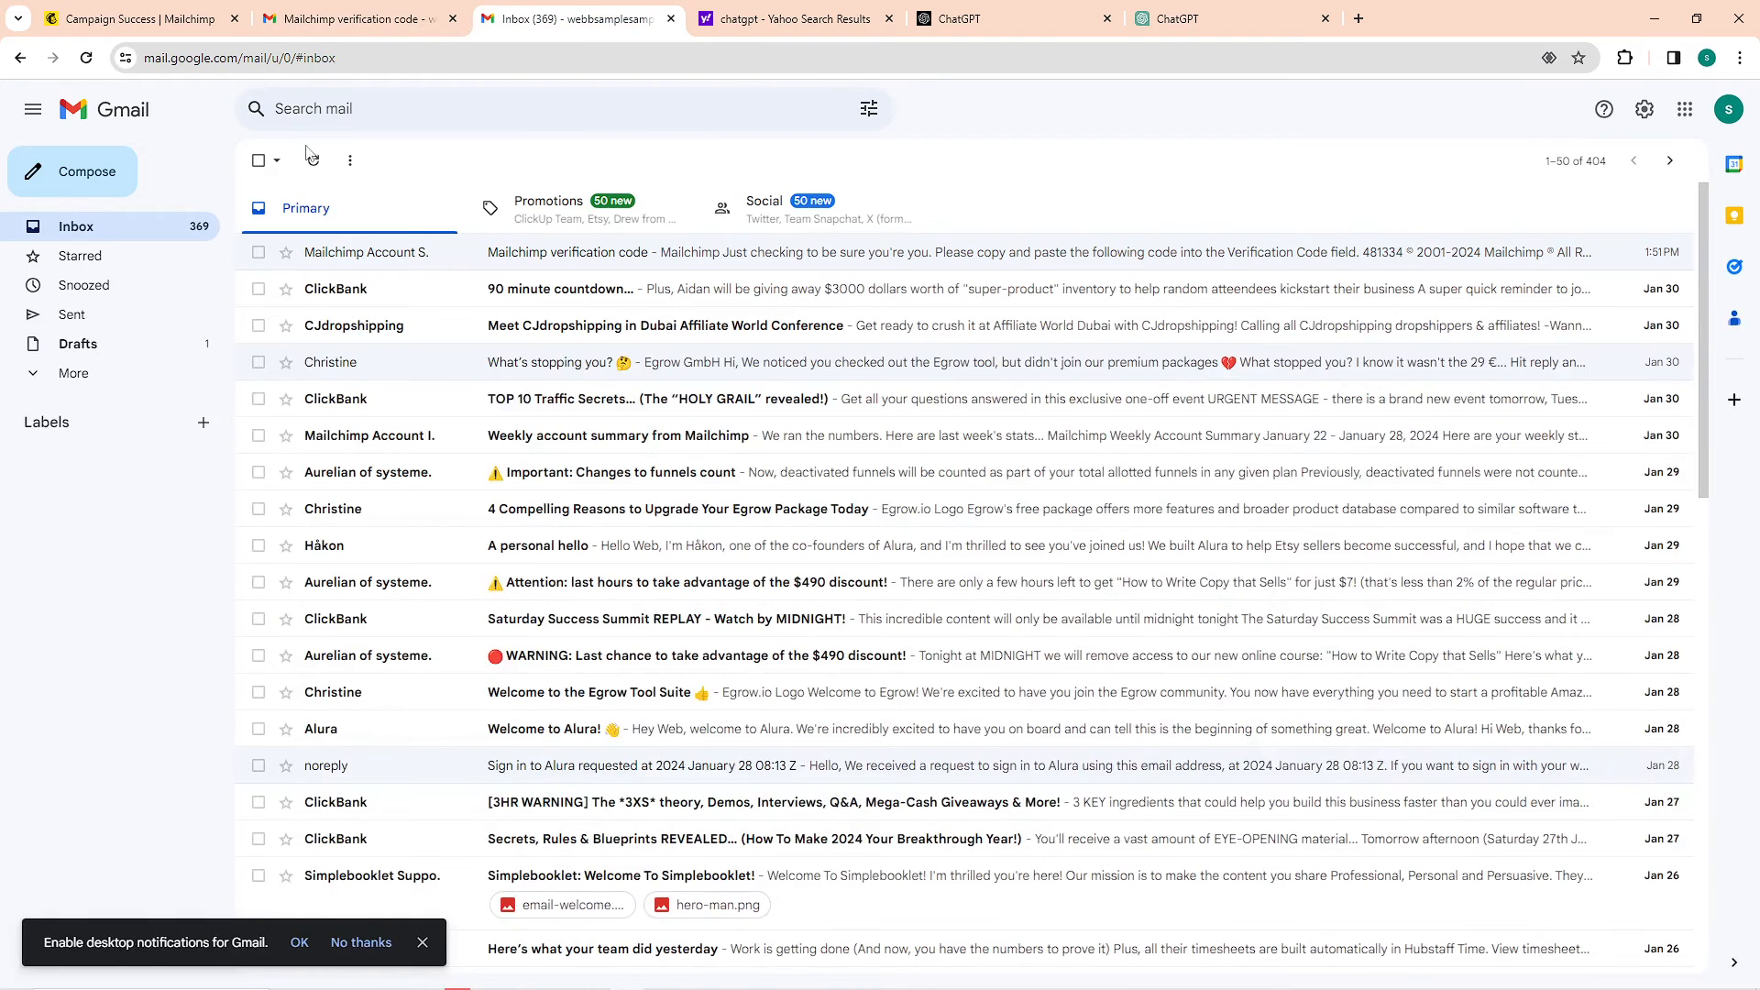
{"action": "left_click", "coordinate": [87, 58]}
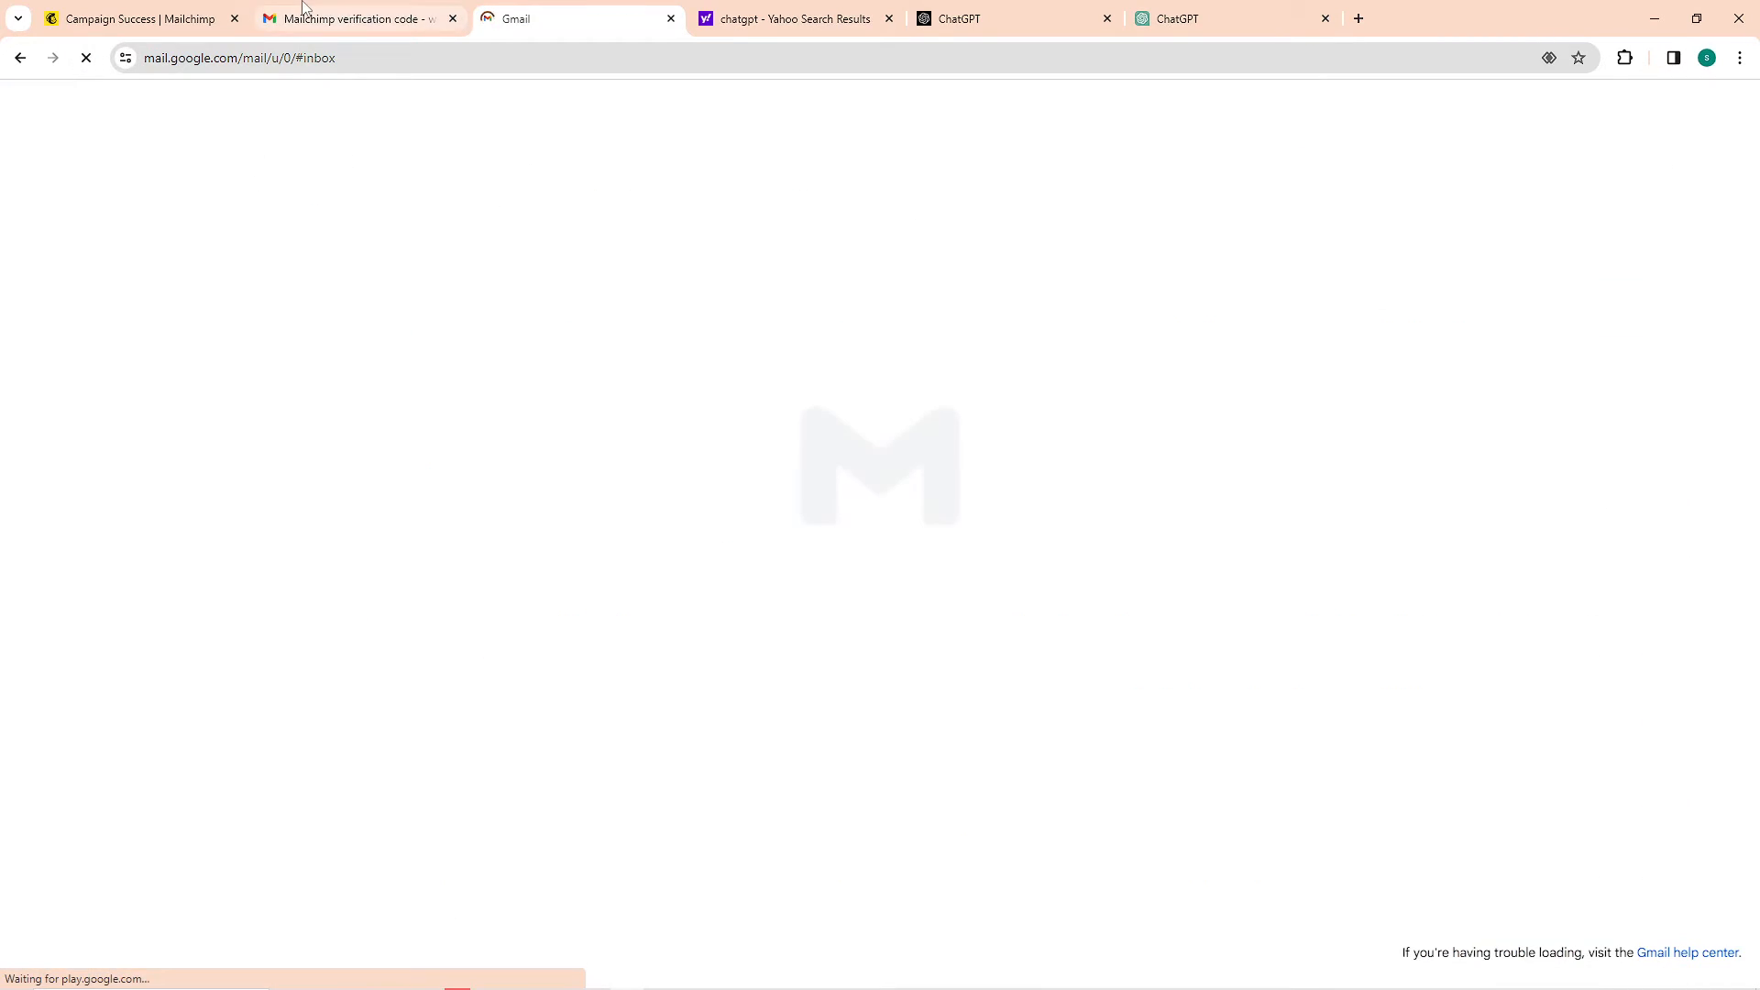
{"action": "left_click", "coordinate": [310, 18]}
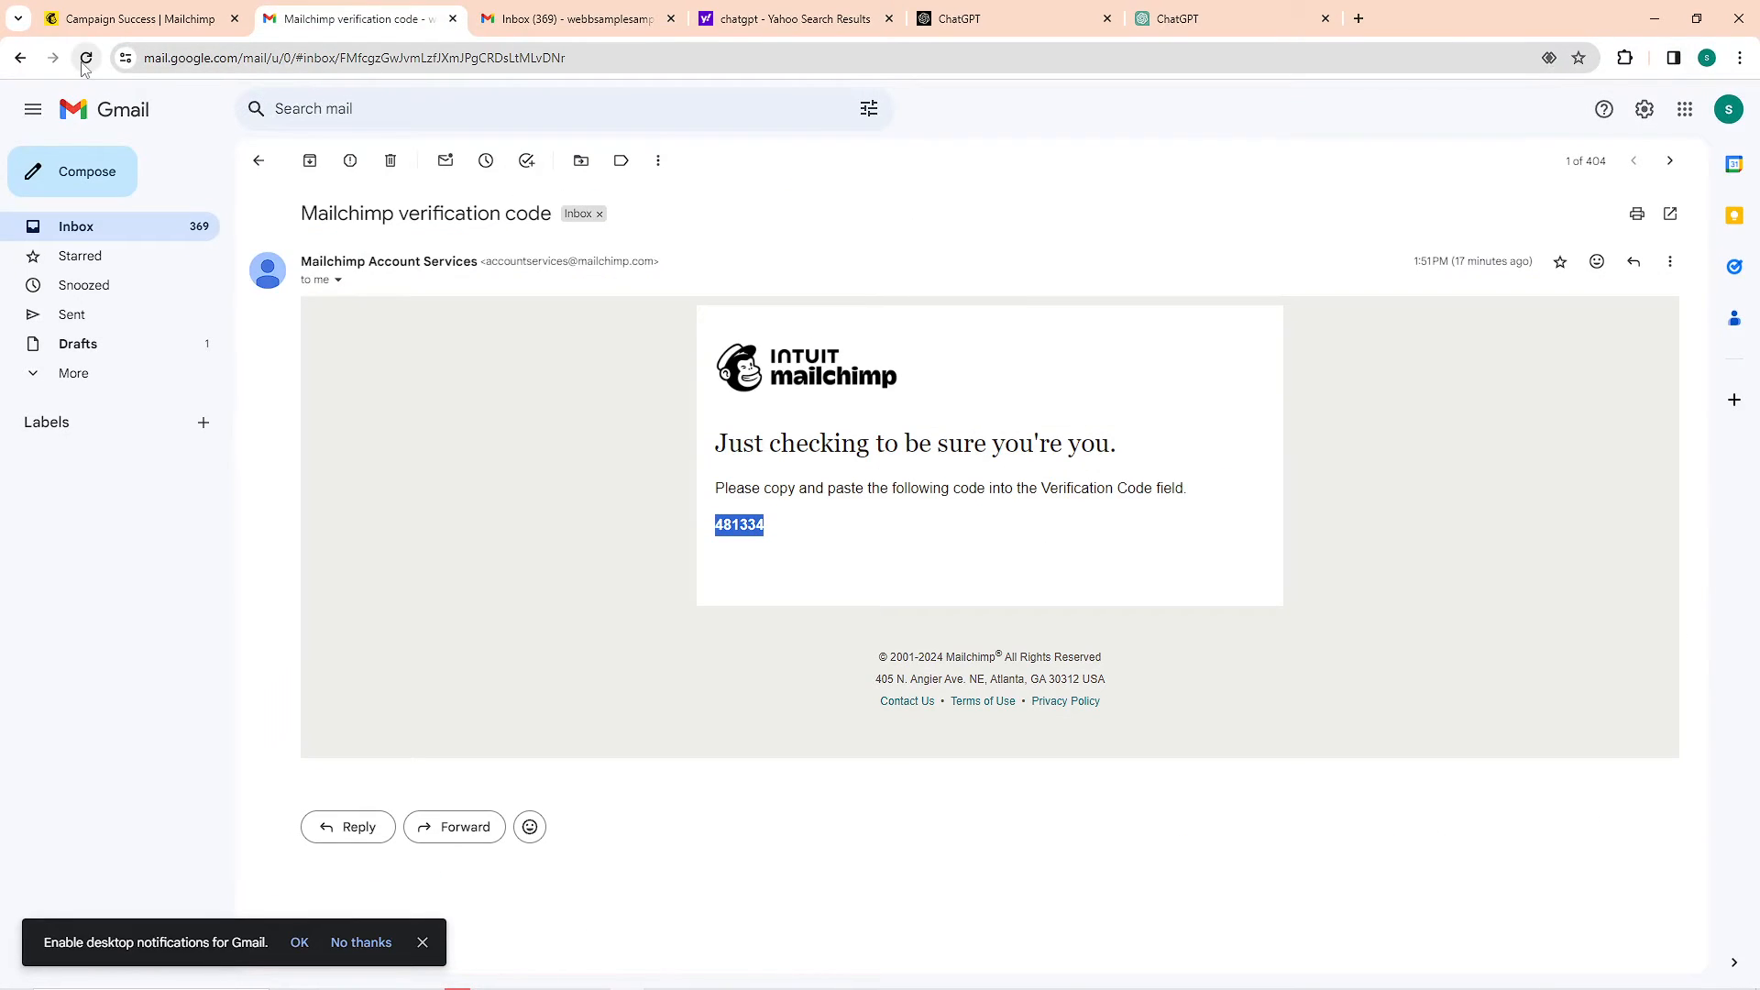
{"action": "left_click", "coordinate": [87, 57]}
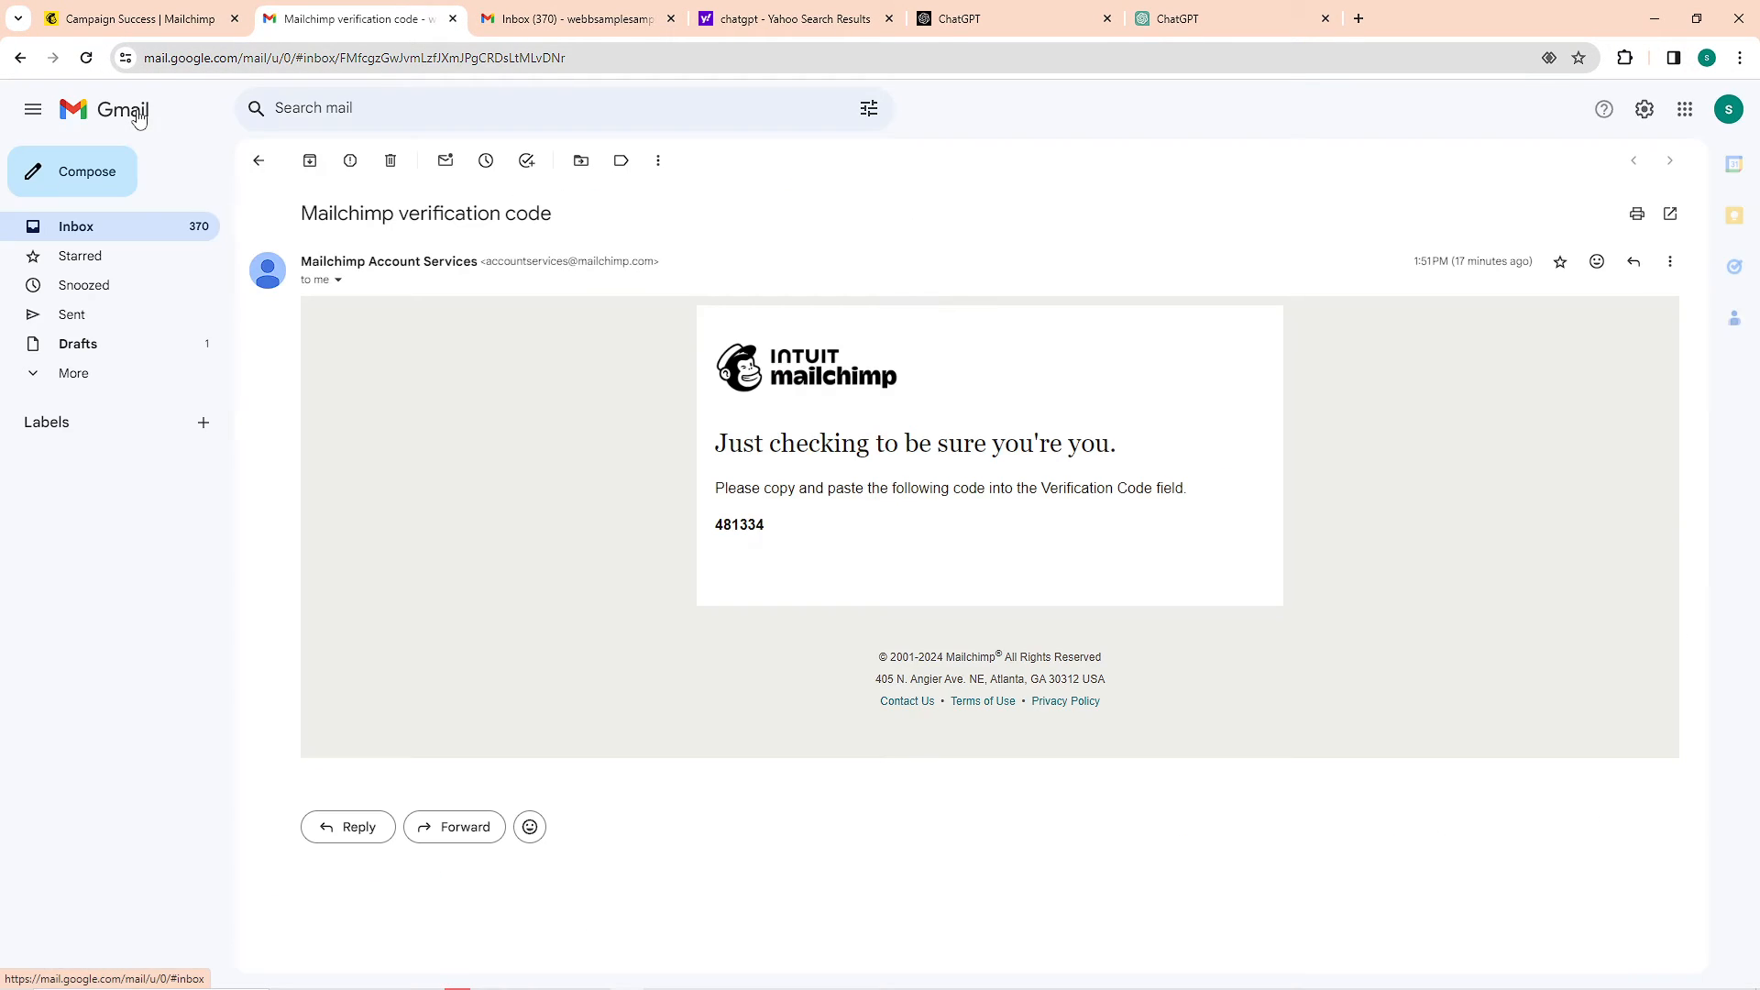
{"action": "left_click", "coordinate": [142, 116]}
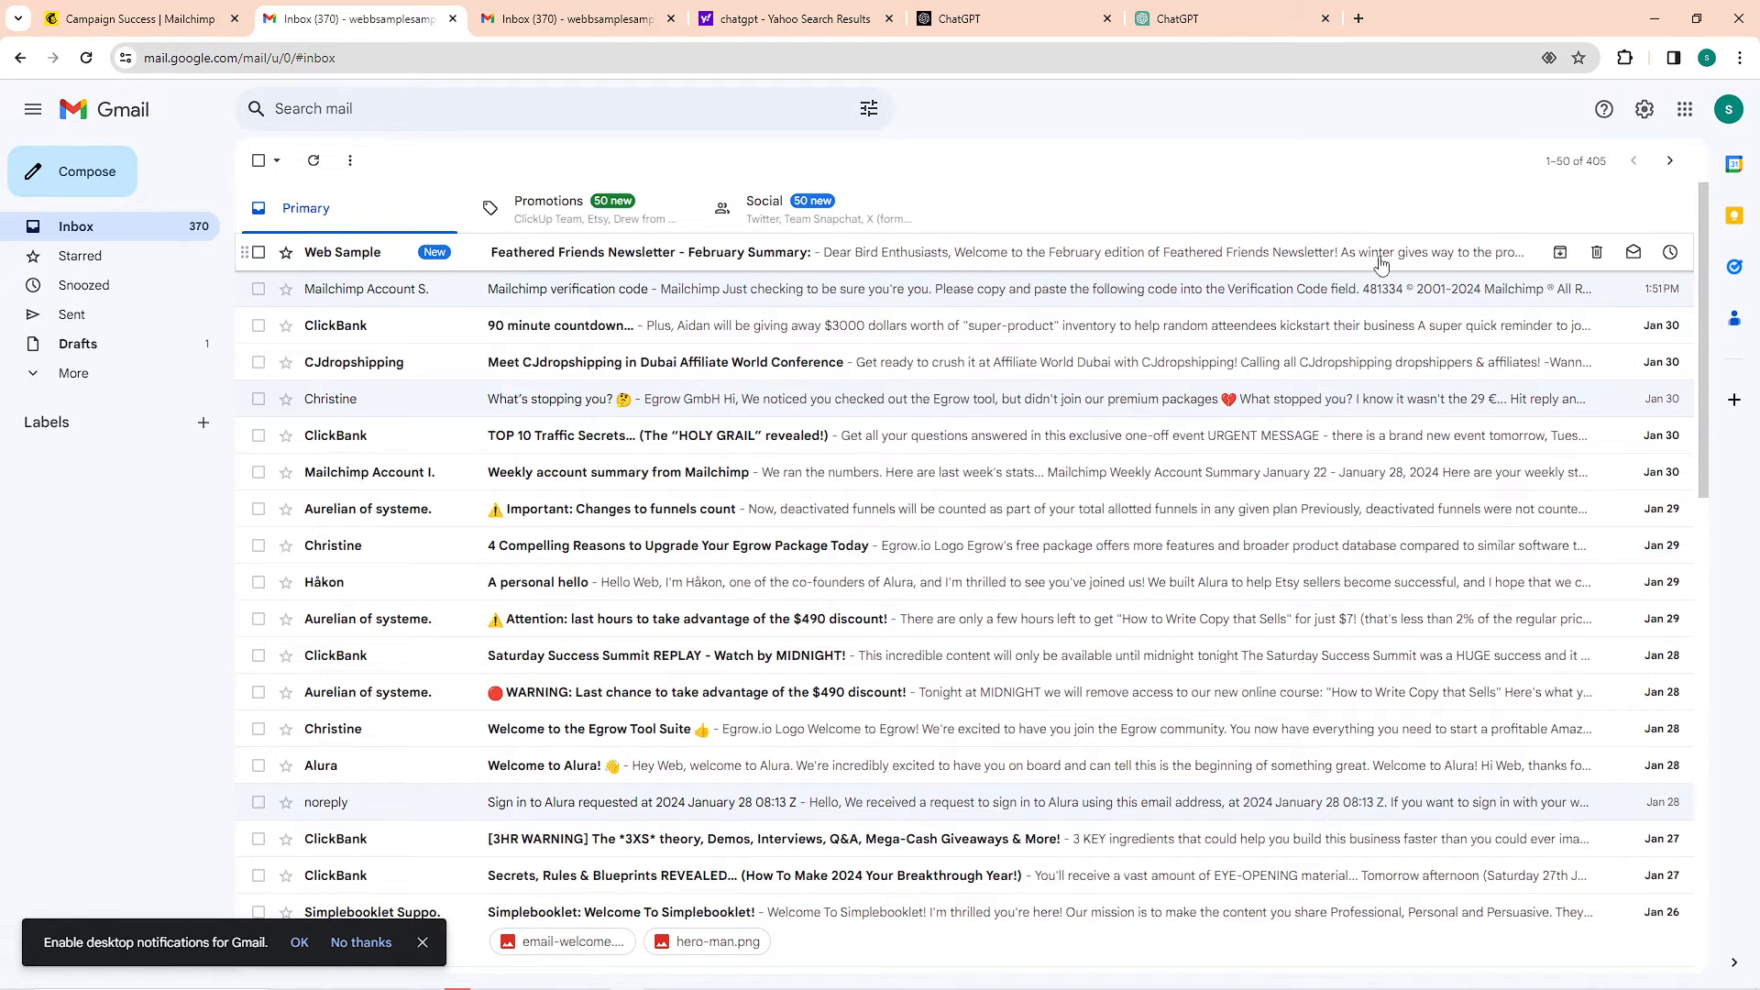
Open the received "Feathered Friends Newsletter - February Summary:" email and read it through to the unsubscribe link
{"action": "left_click", "coordinate": [907, 256]}
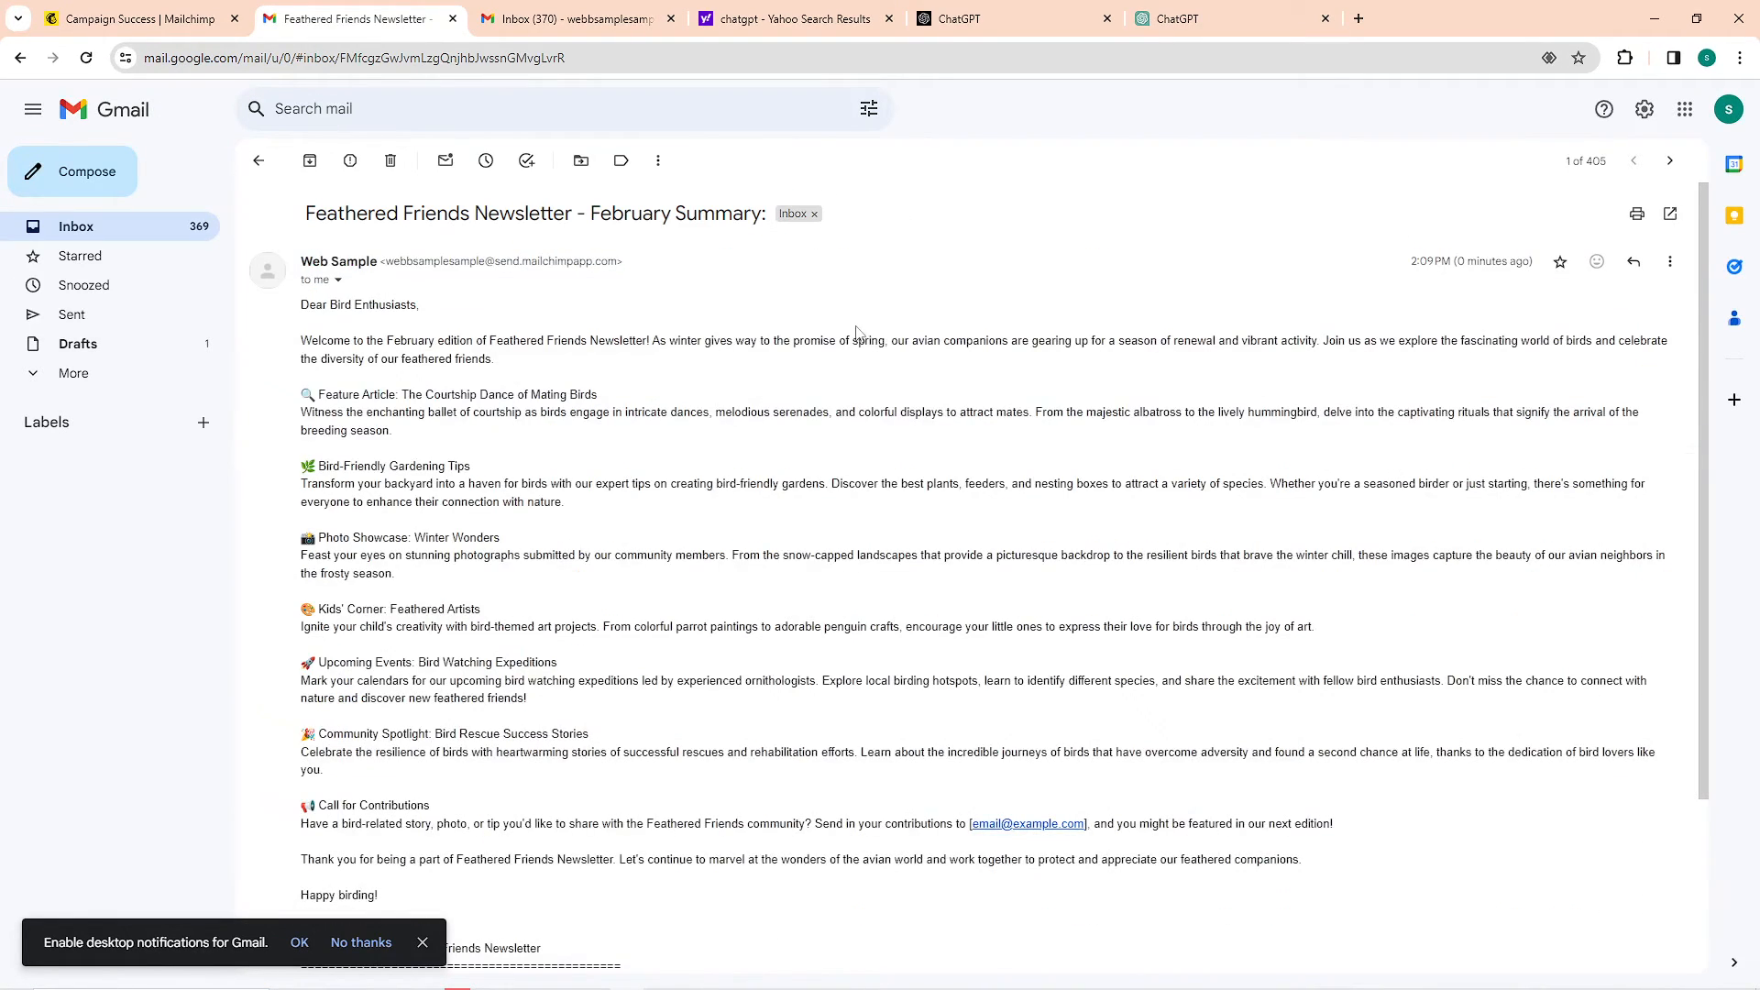
{"action": "scroll", "coordinate": [976, 326], "scroll_direction": "down", "scroll_amount": 1}
{"action": "scroll", "coordinate": [838, 383], "scroll_direction": "down", "scroll_amount": 2}
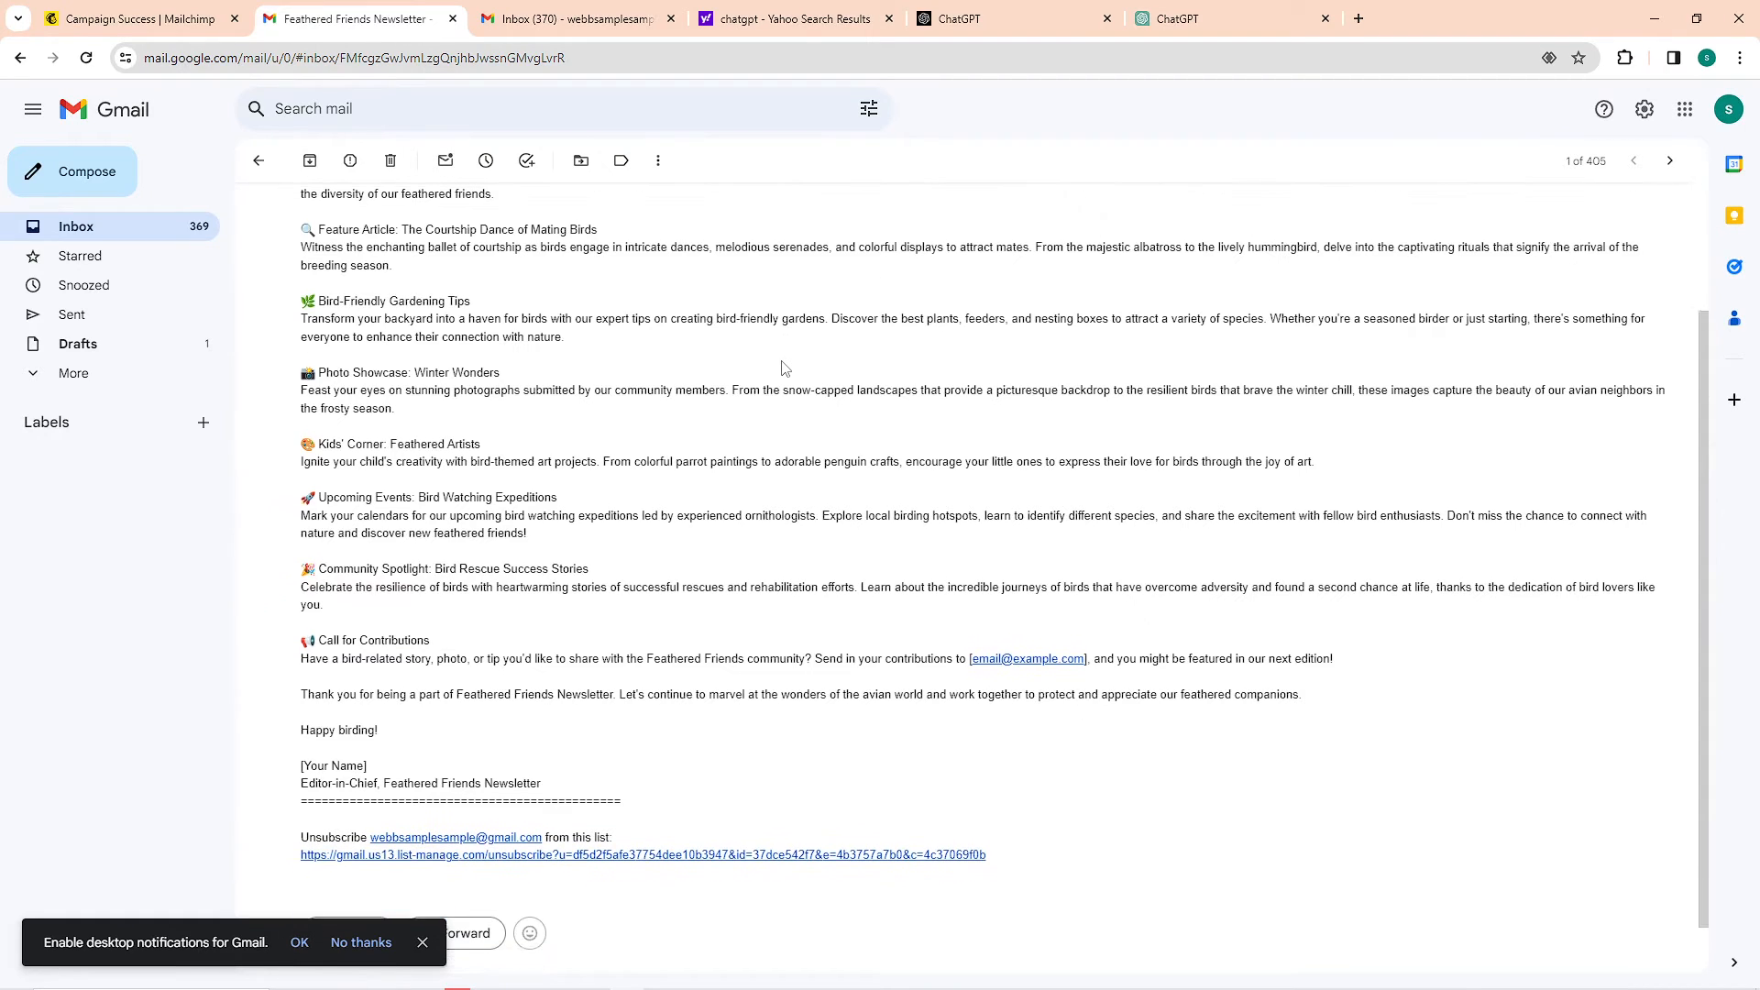
Switch back to Mailchimp, go to its home page, and open the Campaigns and Automations sections
{"action": "left_click", "coordinate": [138, 18]}
{"action": "left_click", "coordinate": [44, 122]}
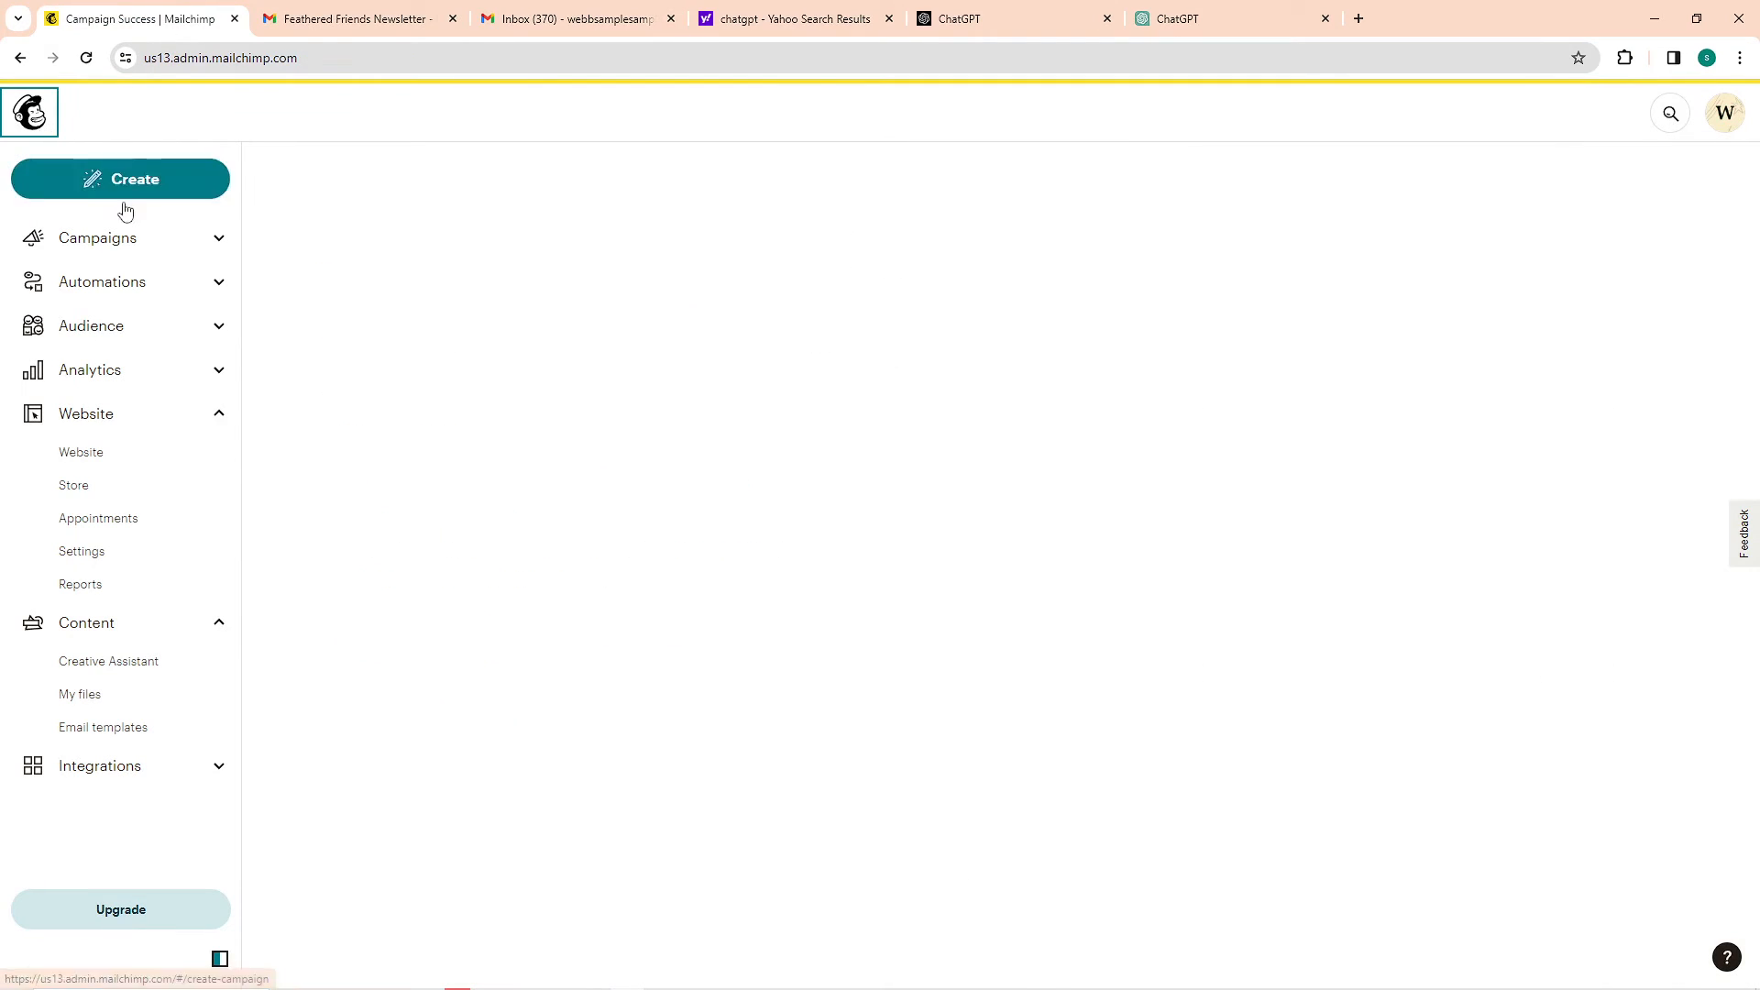
{"action": "left_click", "coordinate": [213, 241]}
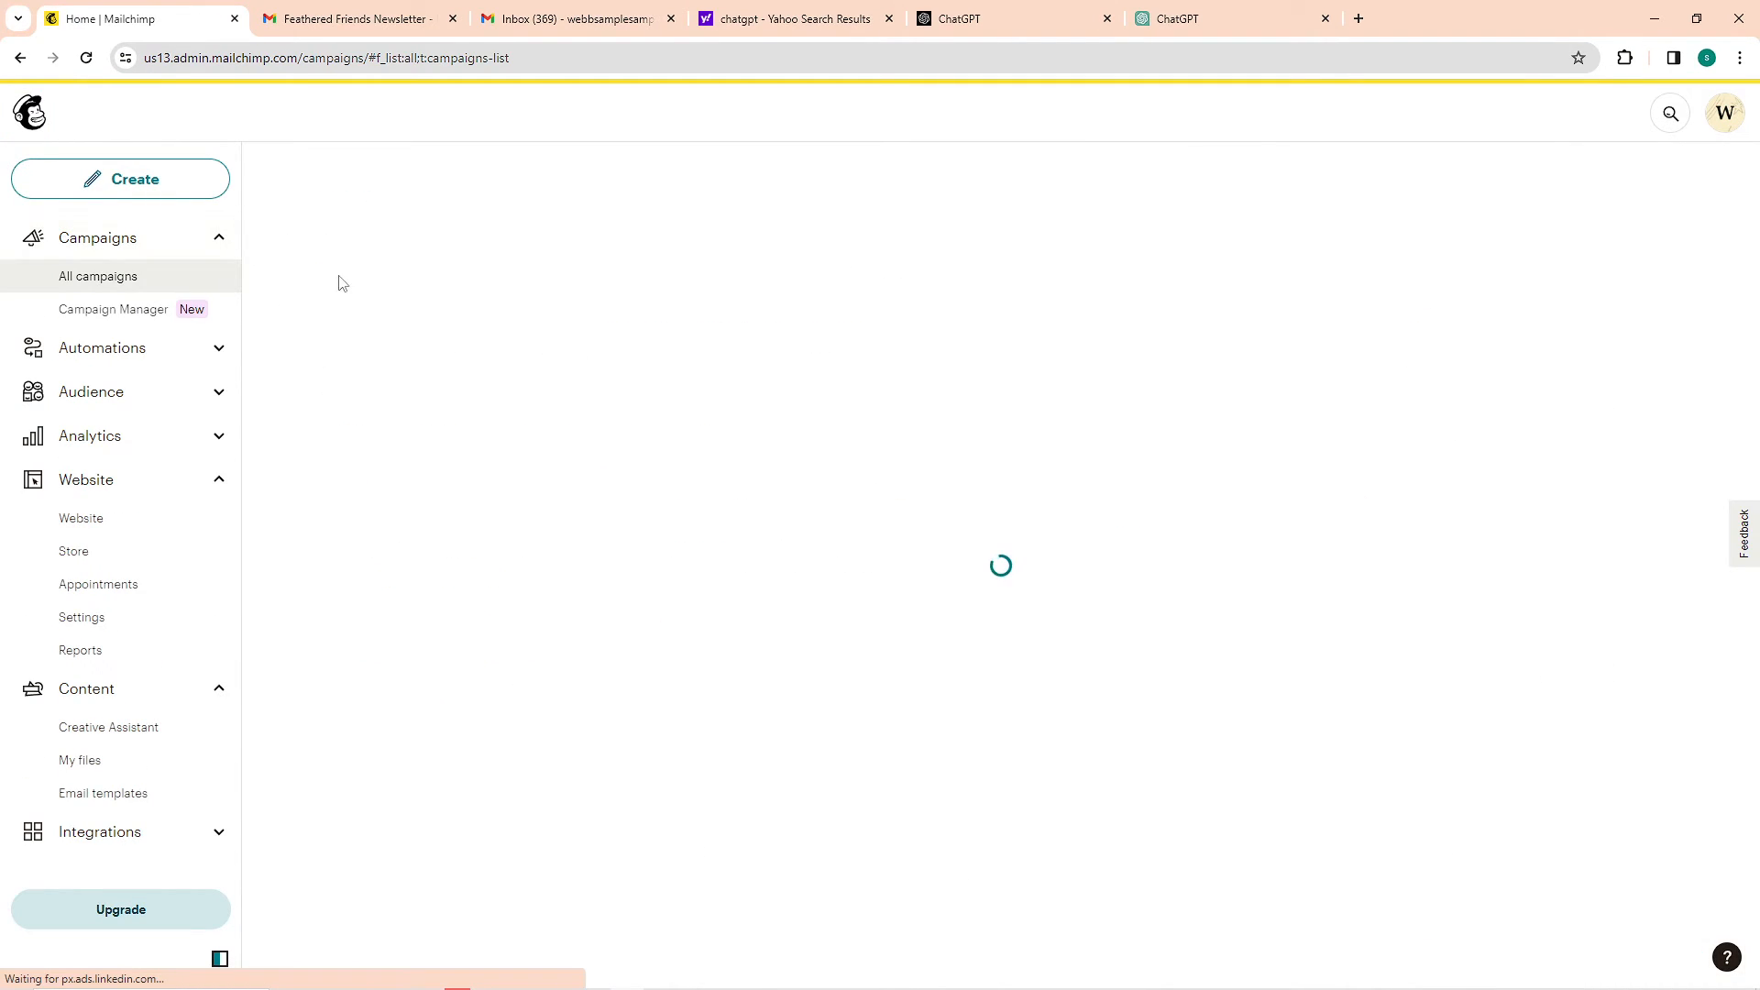
{"action": "left_click", "coordinate": [202, 364]}
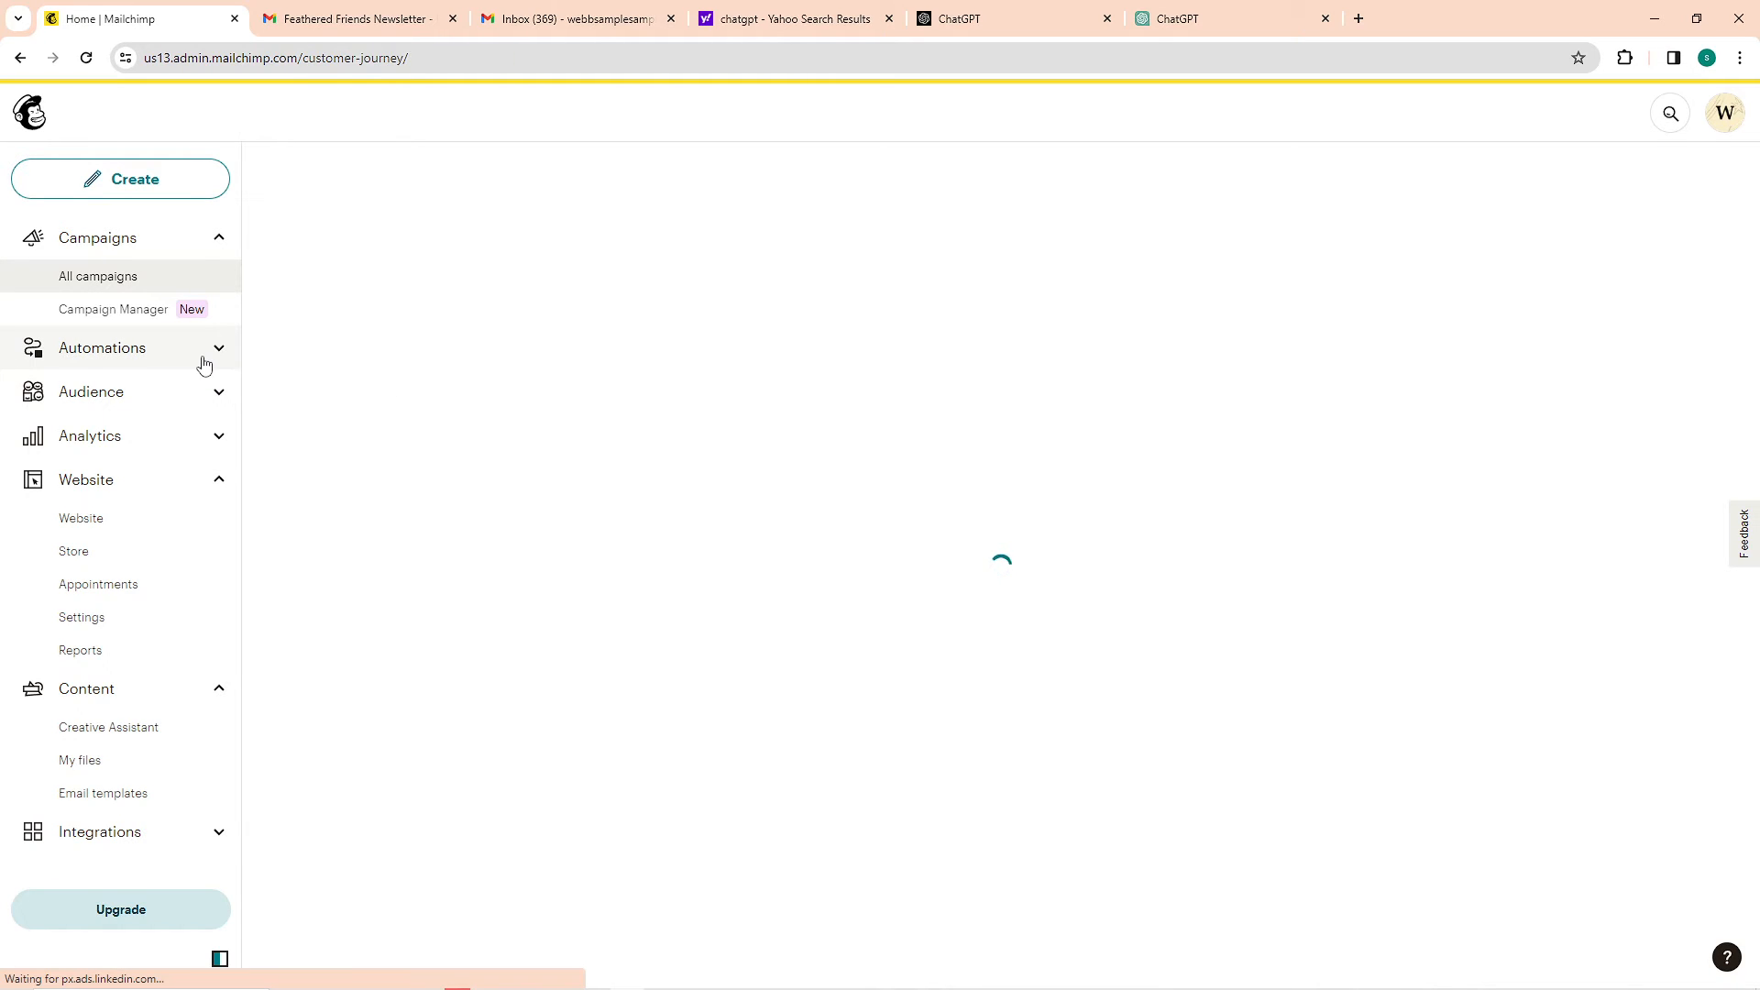
Open the Audience dashboard and examine its recent growth, tags, predicted demographics and engagement sections
{"action": "left_click", "coordinate": [161, 537]}
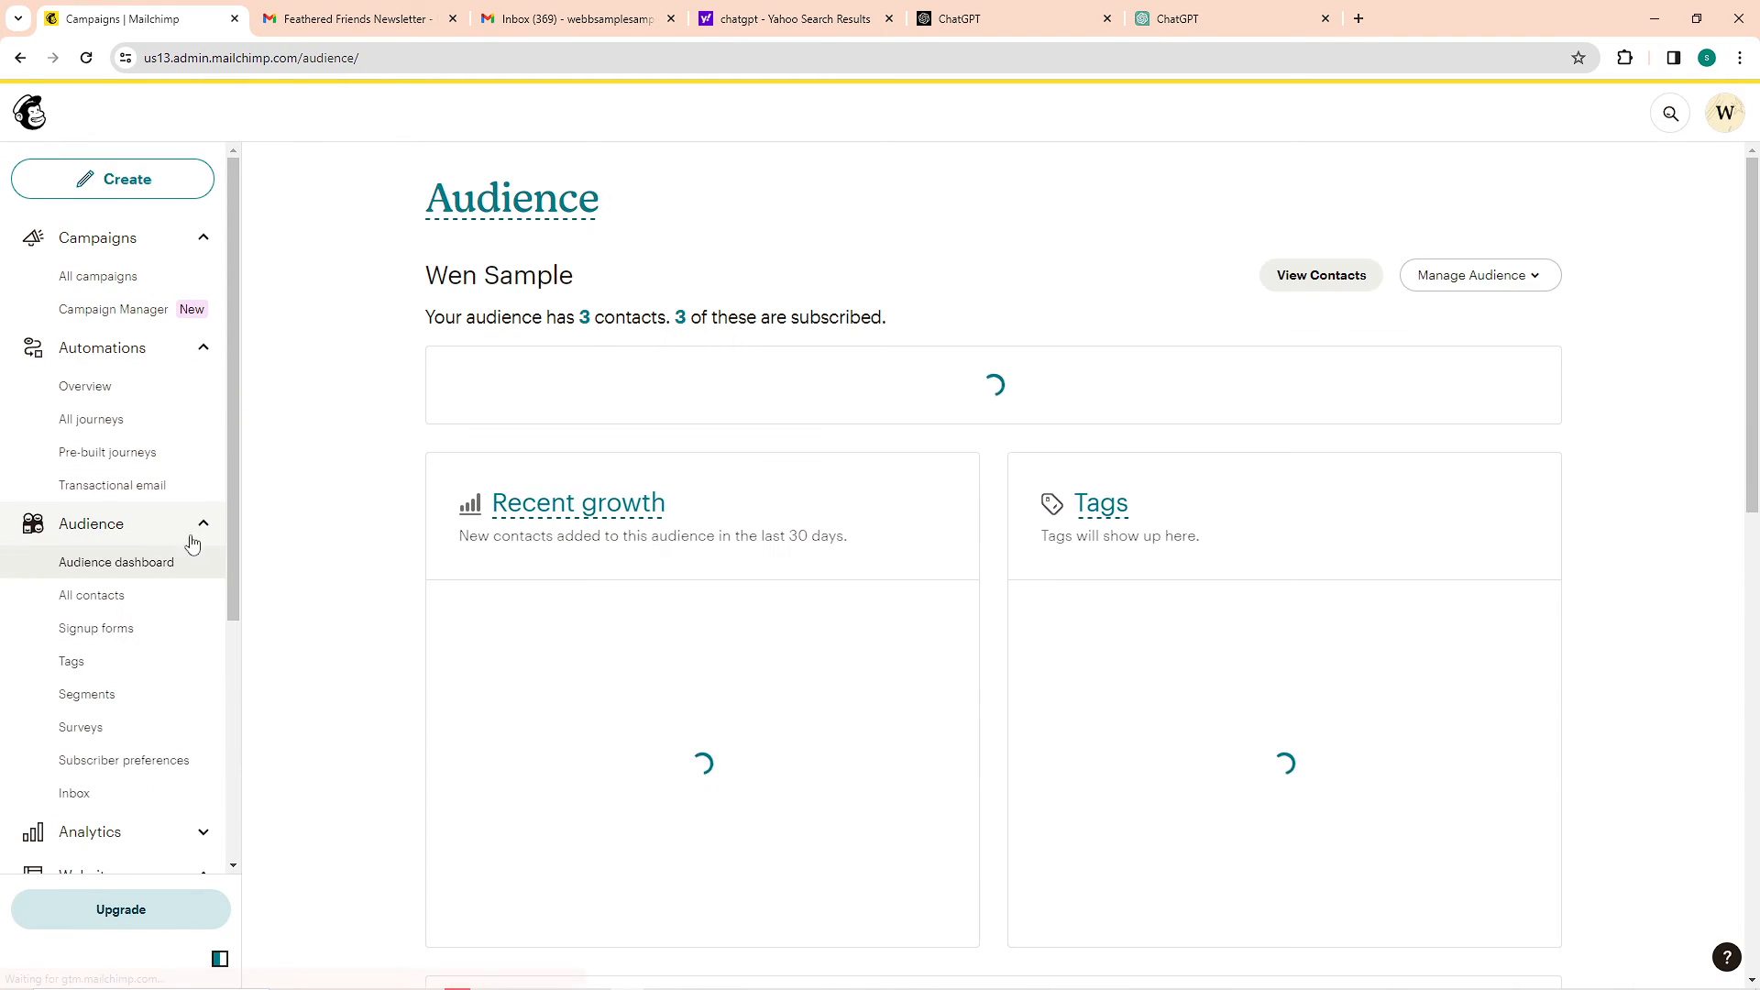
{"action": "scroll", "coordinate": [829, 643], "scroll_direction": "down", "scroll_amount": 5}
{"action": "scroll", "coordinate": [830, 643], "scroll_direction": "down", "scroll_amount": 1}
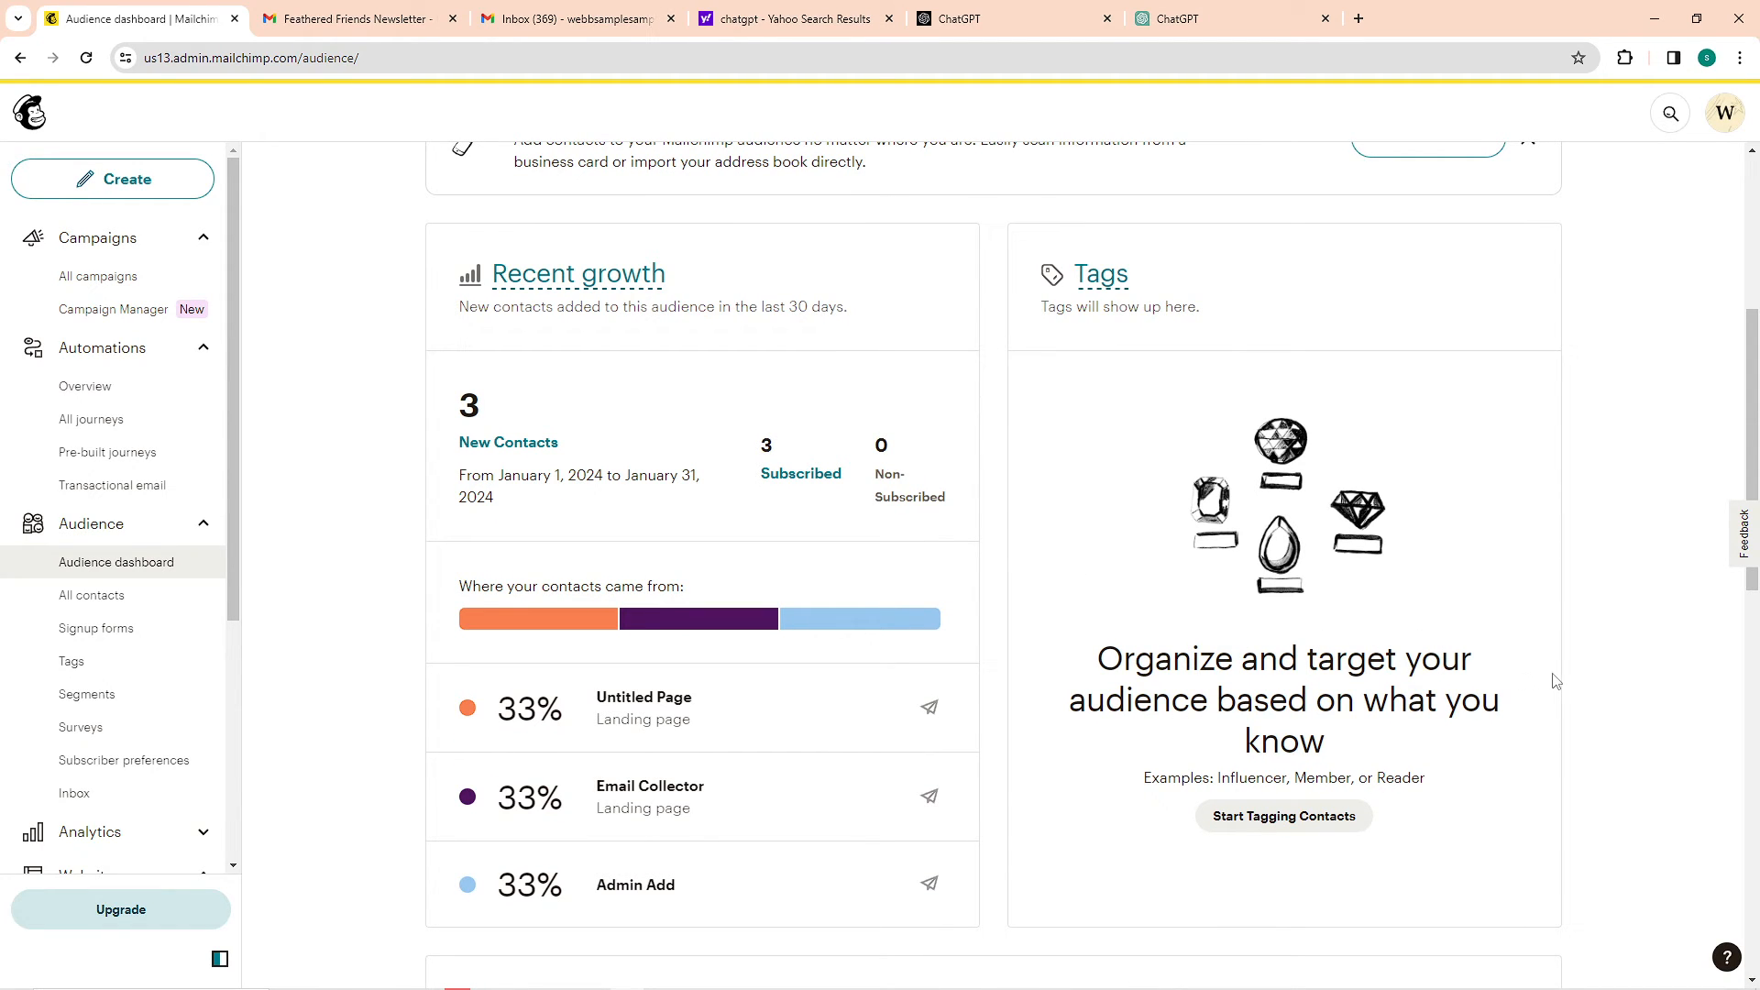
{"action": "scroll", "coordinate": [1556, 680], "scroll_direction": "down", "scroll_amount": 8}
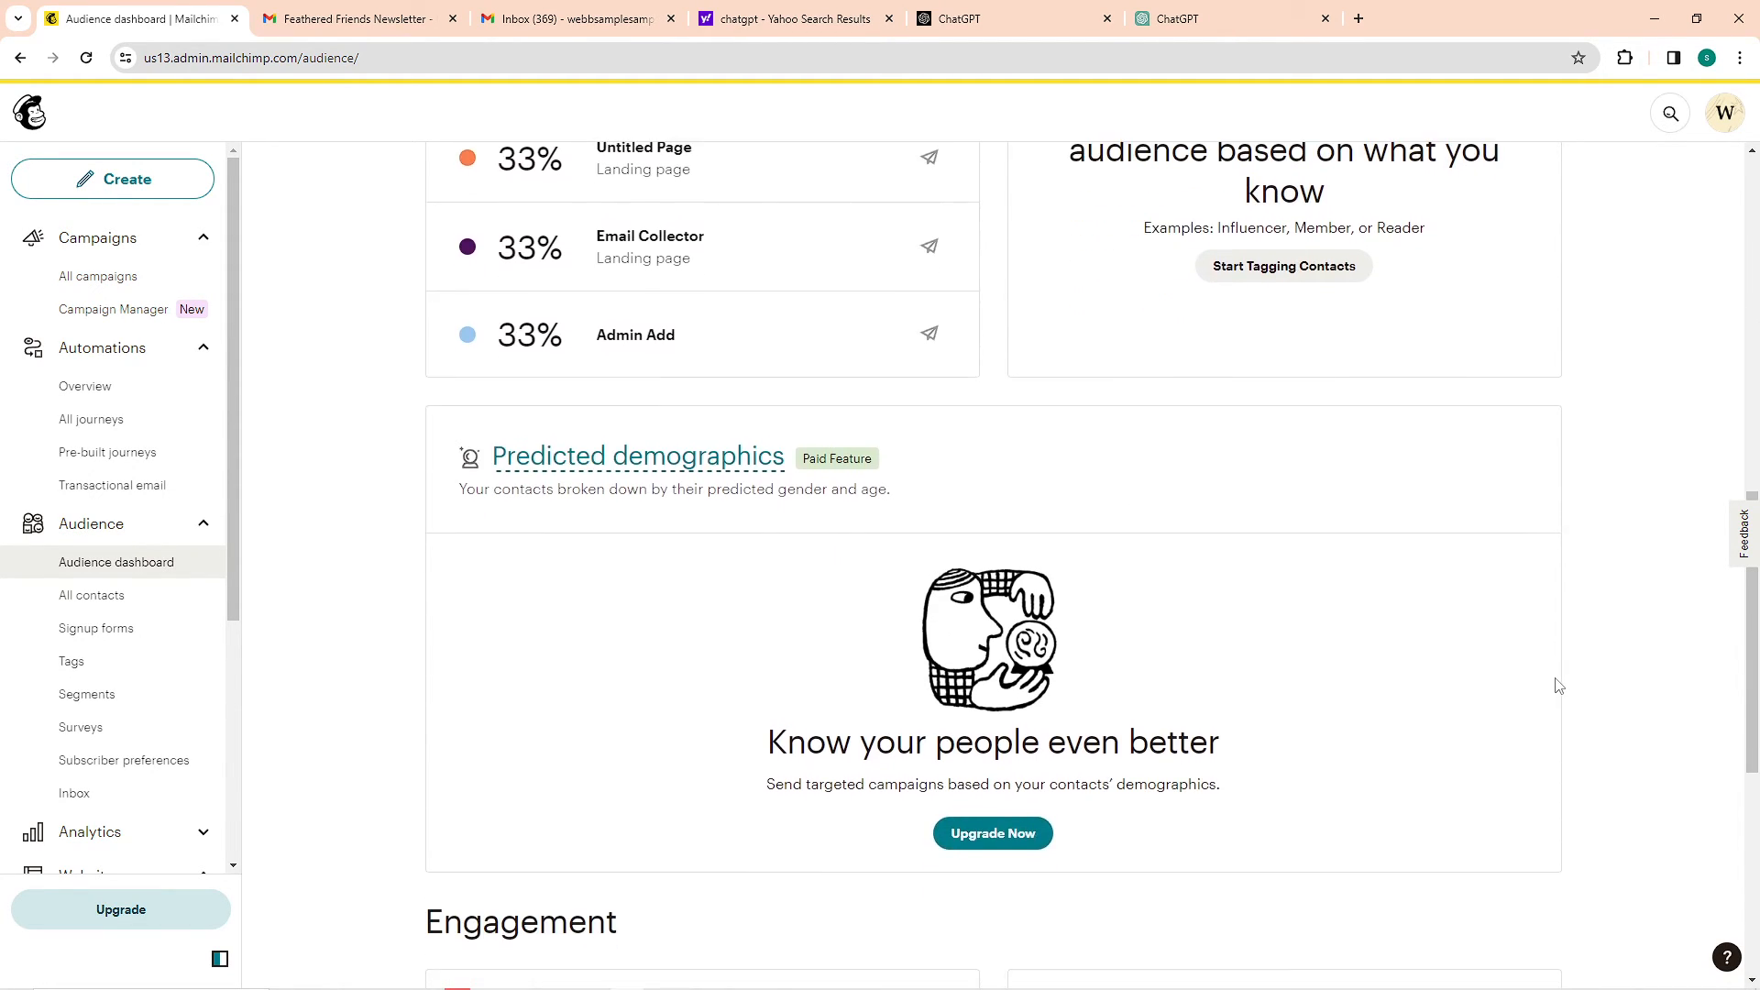
{"action": "scroll", "coordinate": [1568, 683], "scroll_direction": "down", "scroll_amount": 5}
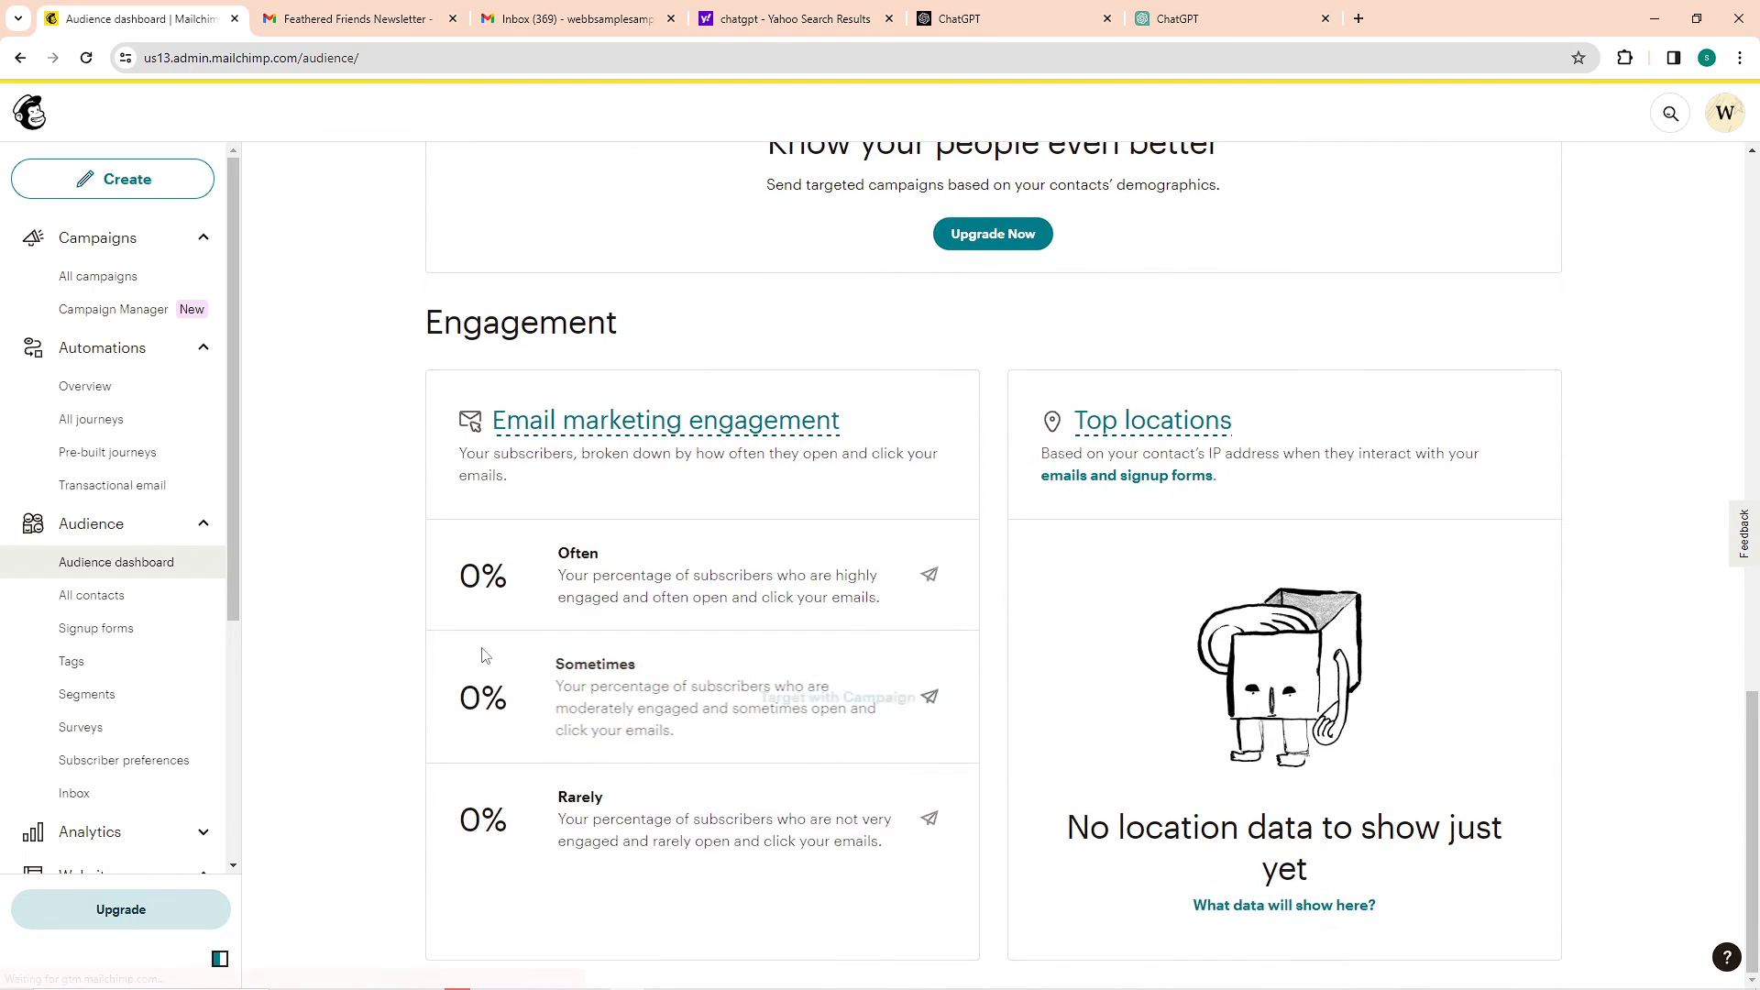
{"action": "scroll", "coordinate": [62, 658], "scroll_direction": "down", "scroll_amount": 2}
Open the Analytics email dashboard, dismiss the sample data introduction, examine the best emails table, and minimize the browser
{"action": "left_click", "coordinate": [90, 648]}
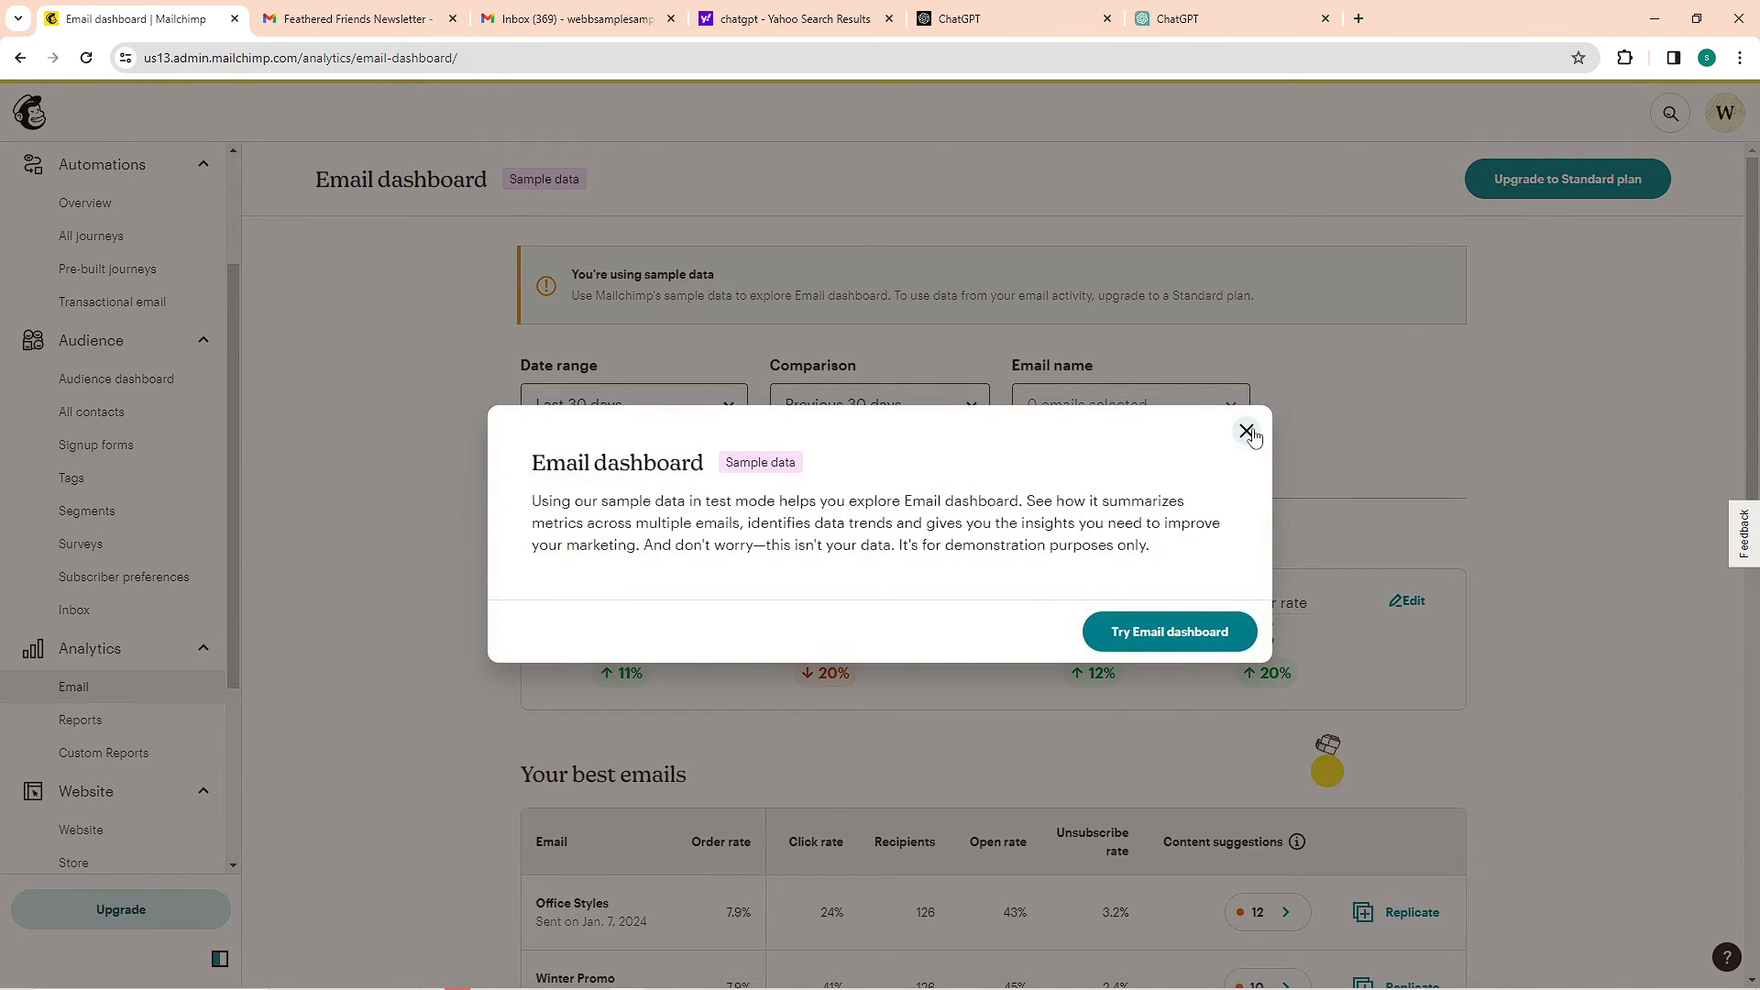
{"action": "left_click", "coordinate": [1246, 431]}
{"action": "scroll", "coordinate": [1378, 523], "scroll_direction": "down", "scroll_amount": 4}
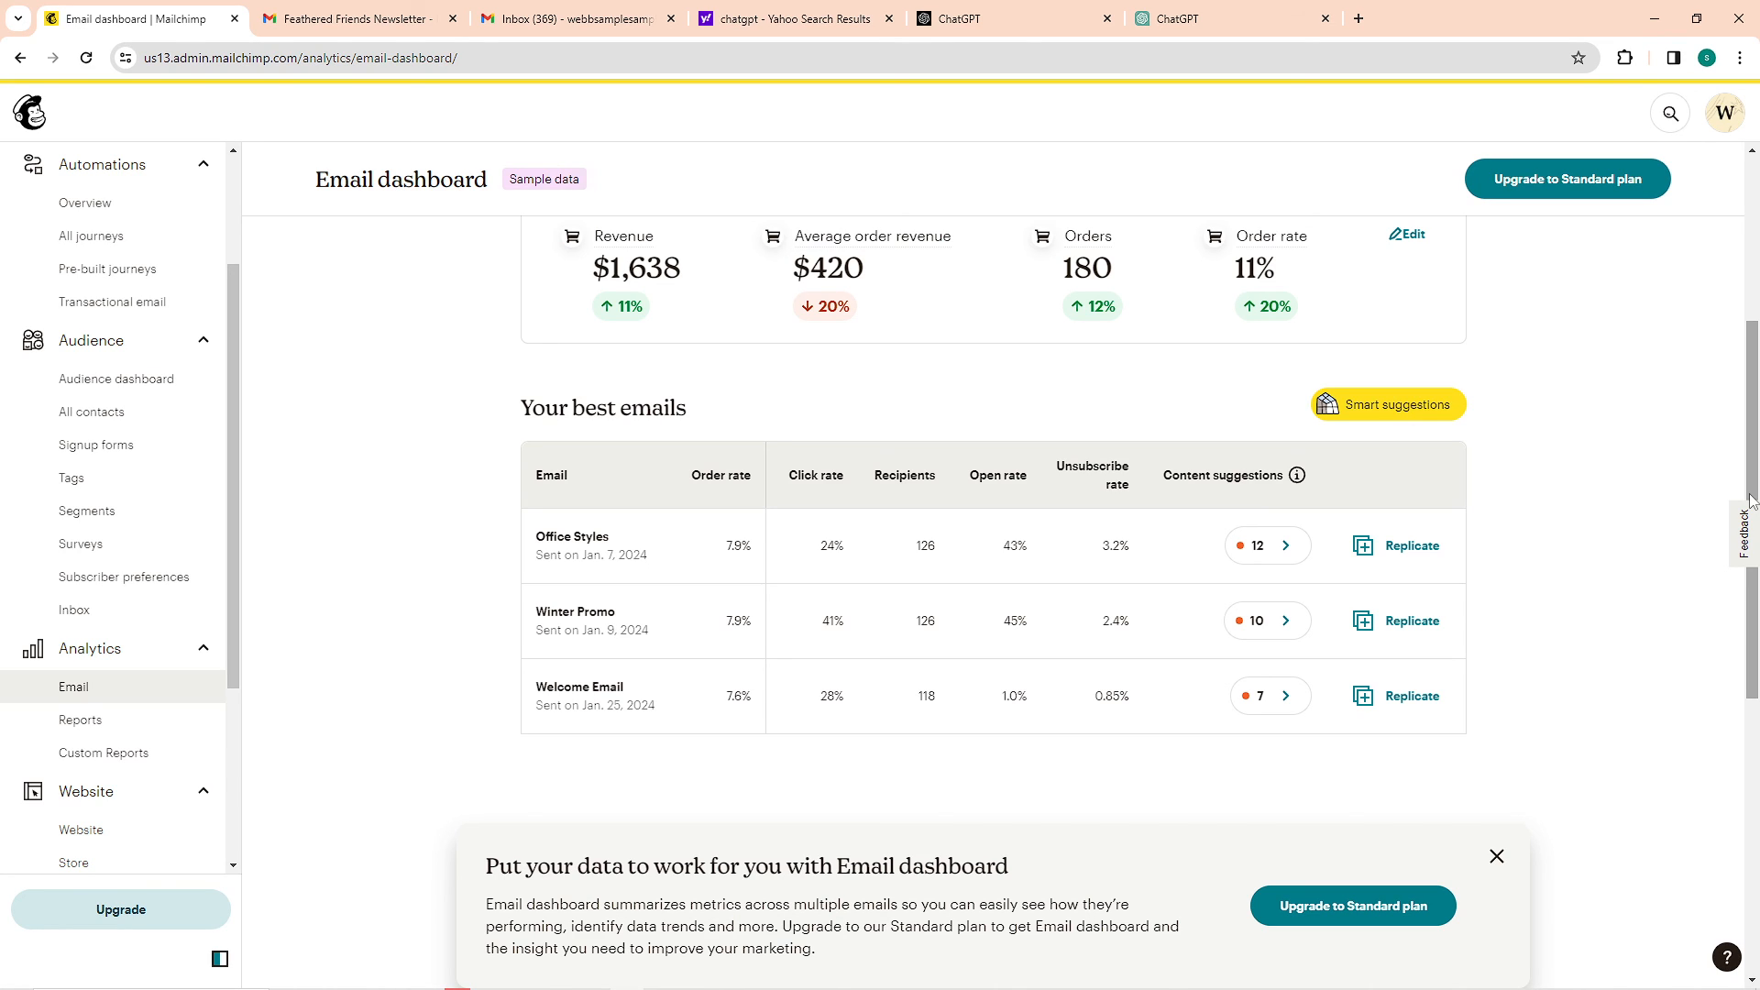
{"action": "left_click", "coordinate": [1661, 13]}
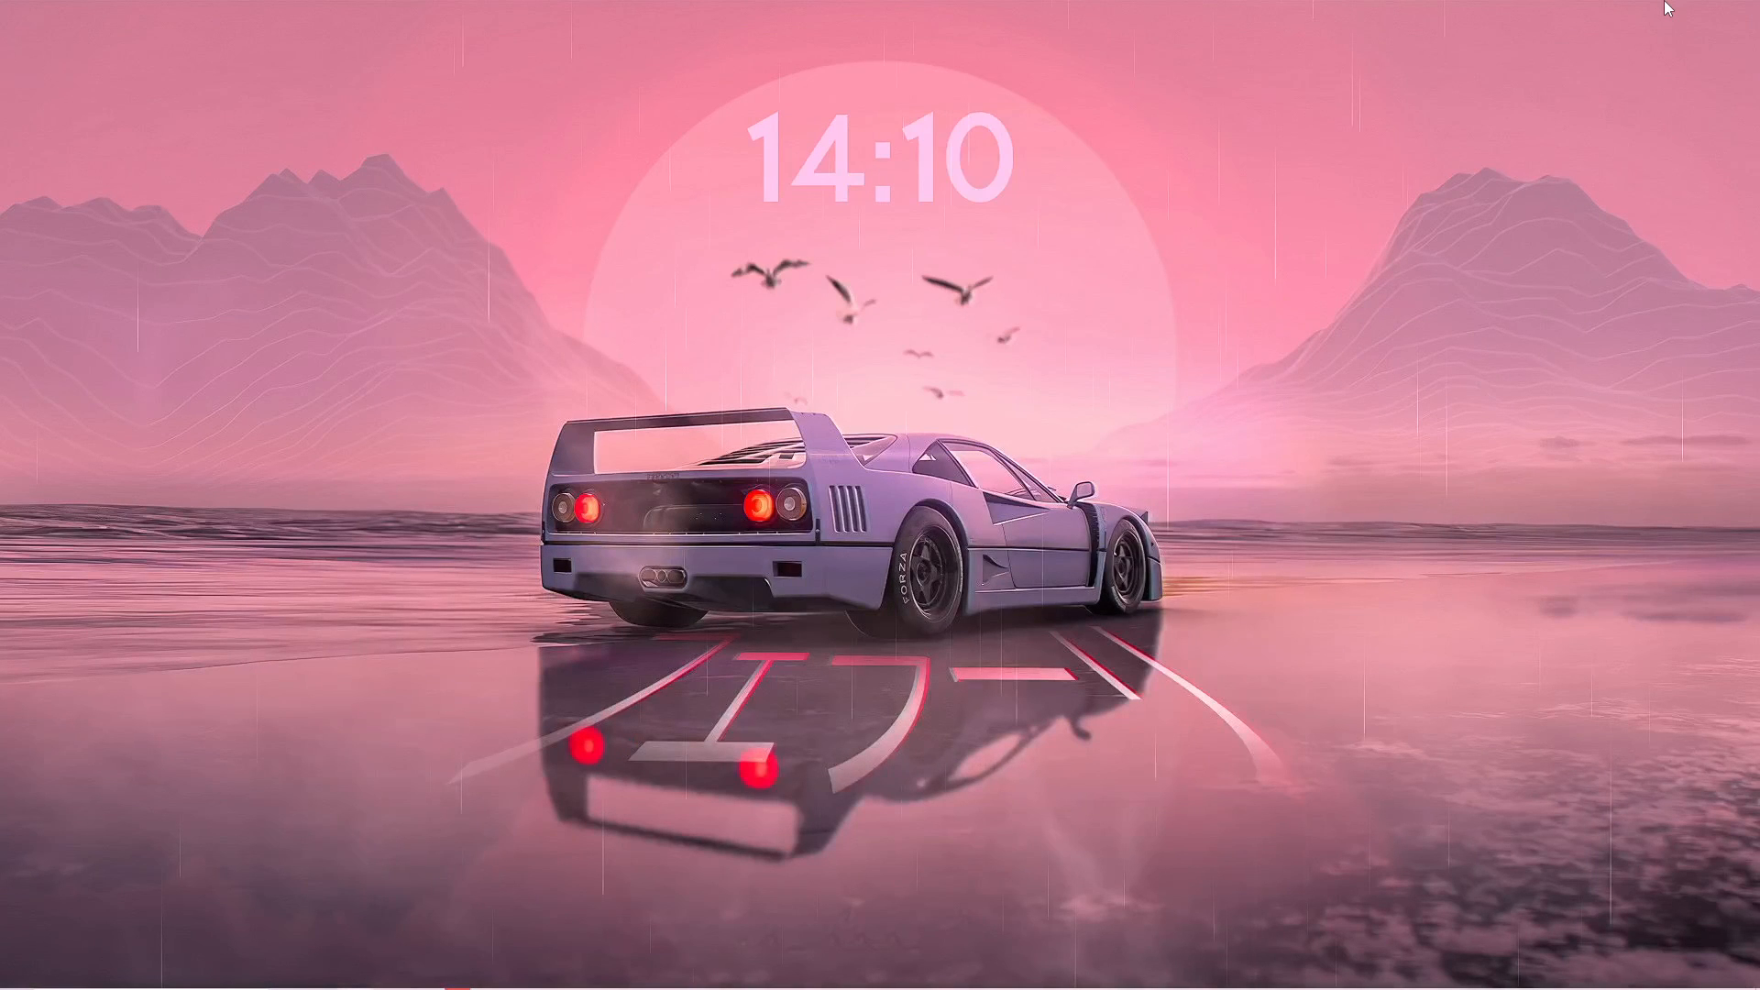